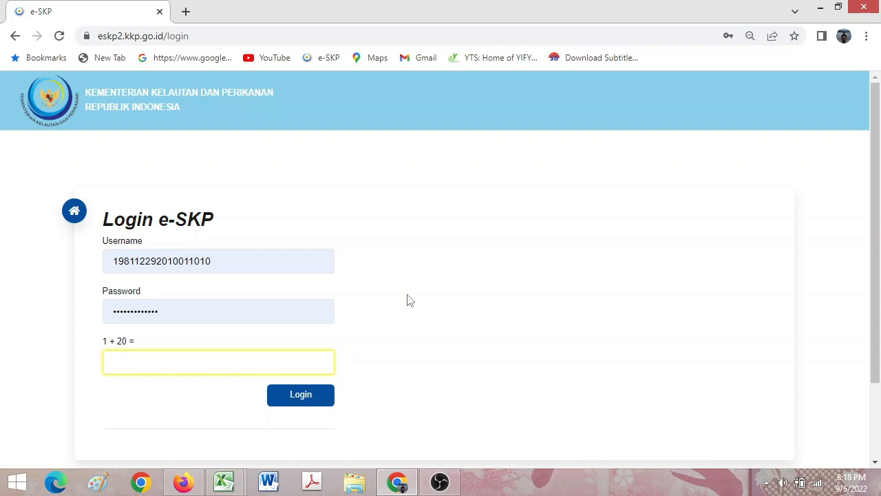
# Log in to the account and open the form for adding a 2022 performance period under Penyusunan SKP
pyautogui.click(283, 396)
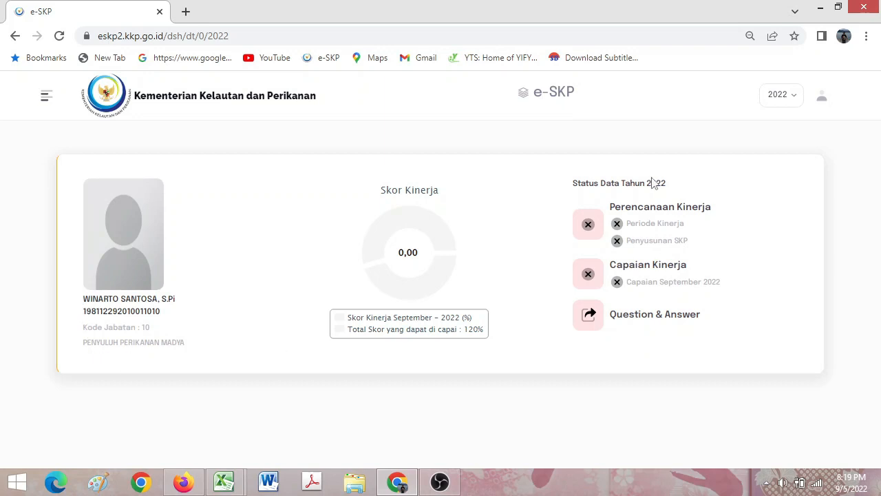
pyautogui.click(46, 96)
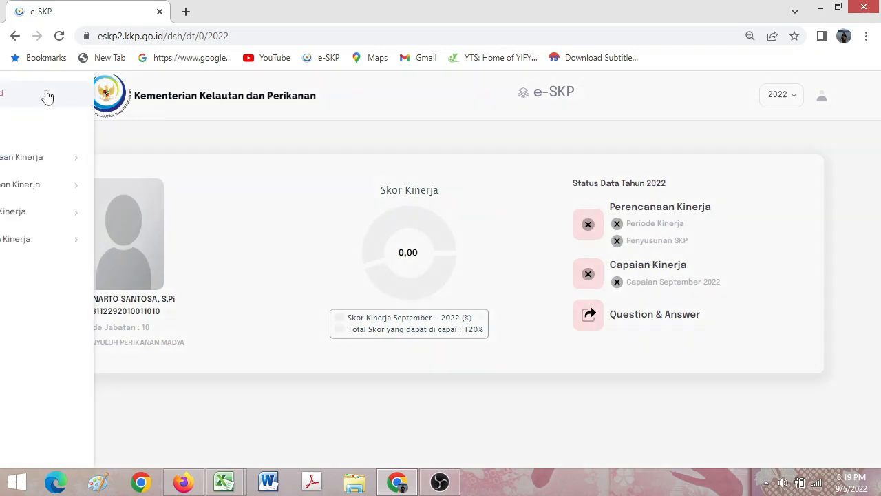
pyautogui.click(61, 163)
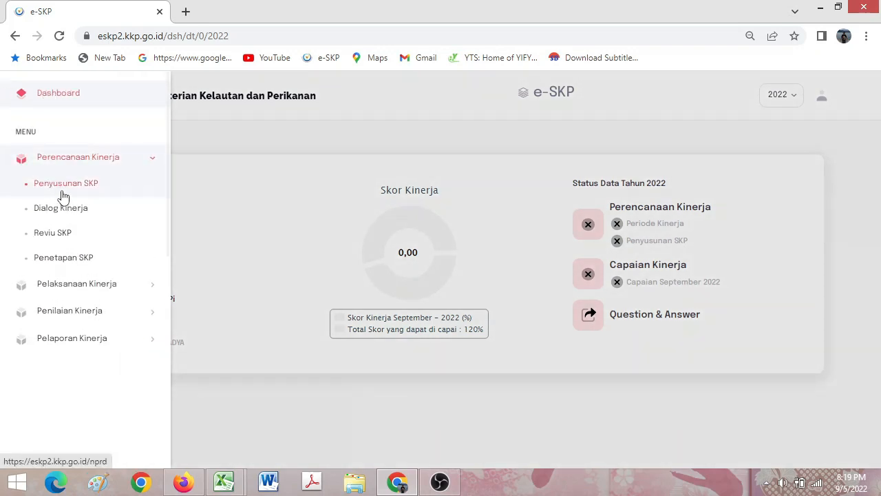
pyautogui.click(63, 196)
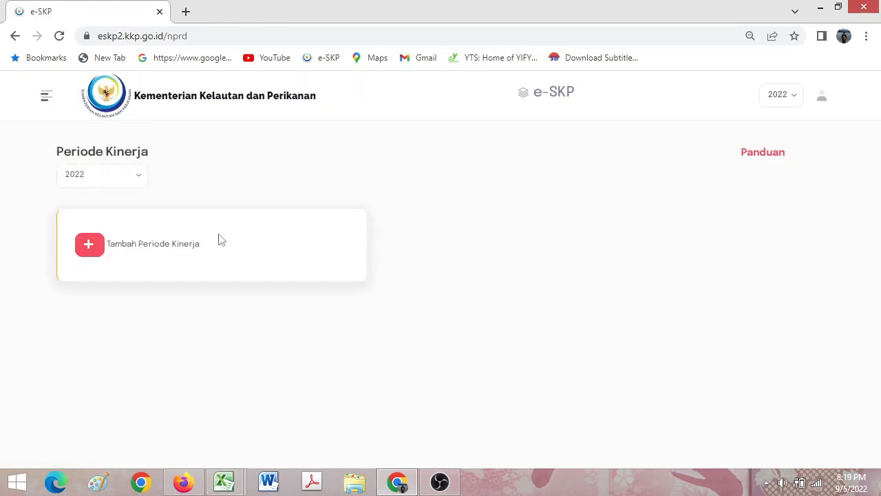
pyautogui.click(93, 252)
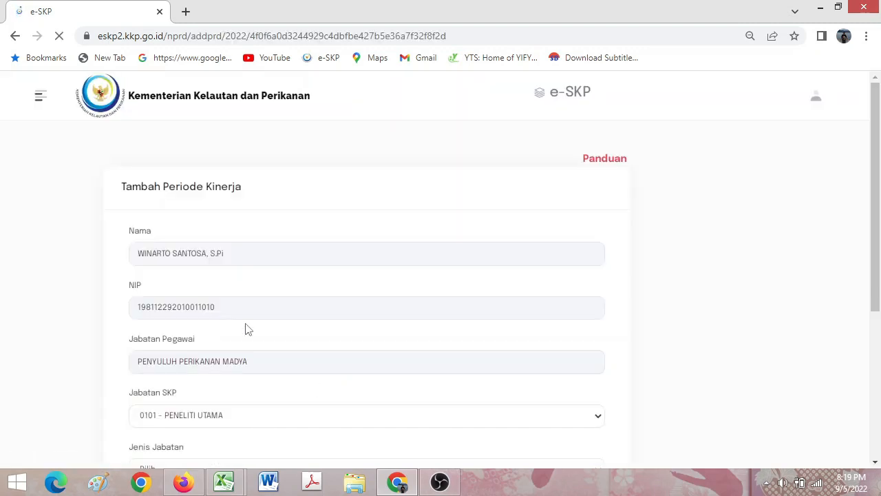
# Set Jabatan SKP to 0803 - PENYULUH PERIKANAN MUDA, searching the position list for "penyu"
pyautogui.moveTo(877, 190); pyautogui.dragTo(880, 242)
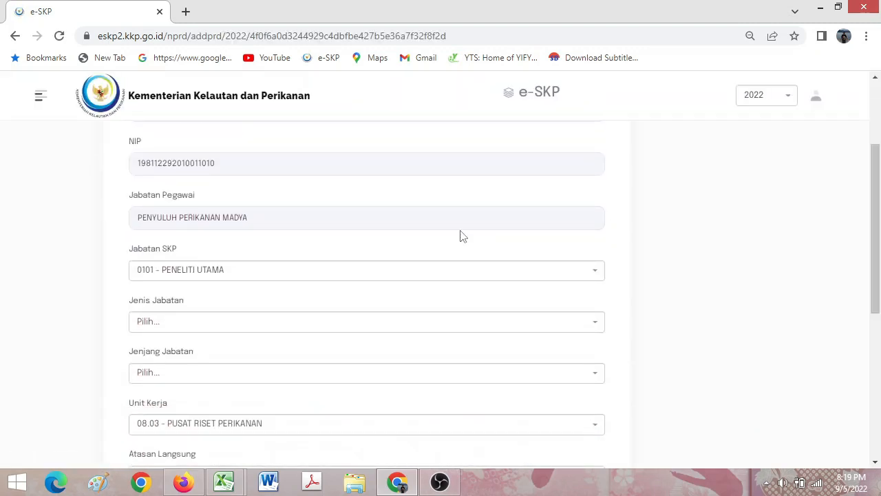
pyautogui.click(390, 279)
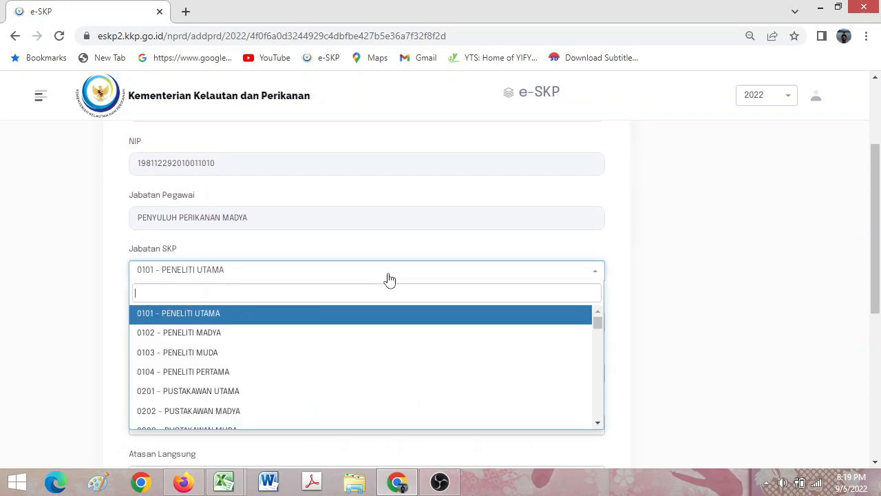
pyautogui.write('pen')
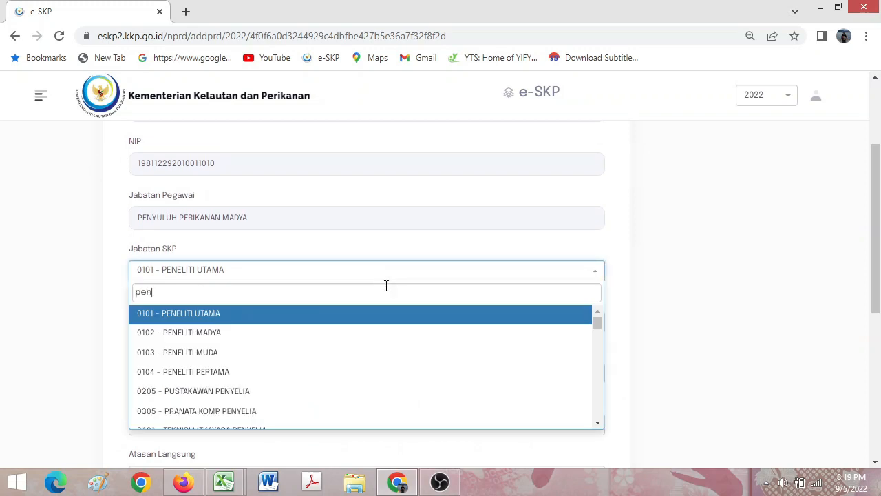
pyautogui.write('yu')
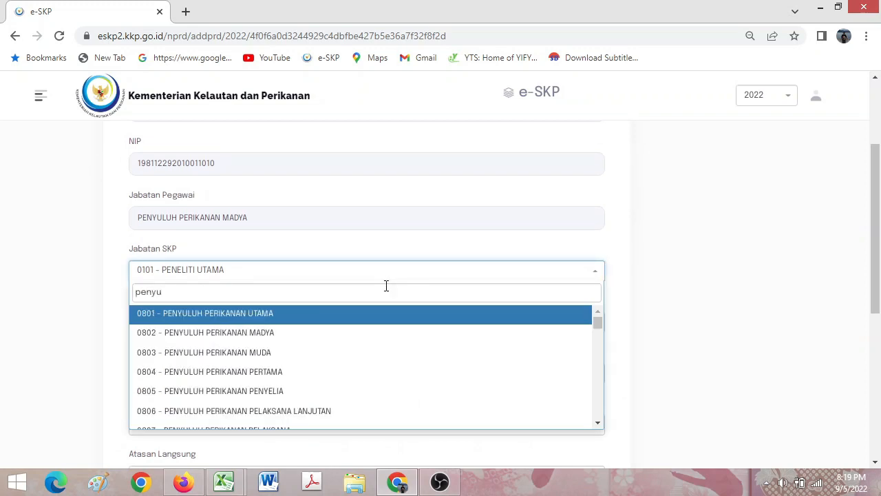
pyautogui.click(330, 357)
# Set Jenis Jabatan to Jabatan Fungsional Keahlian and Jenjang Jabatan to Muda
pyautogui.click(250, 330)
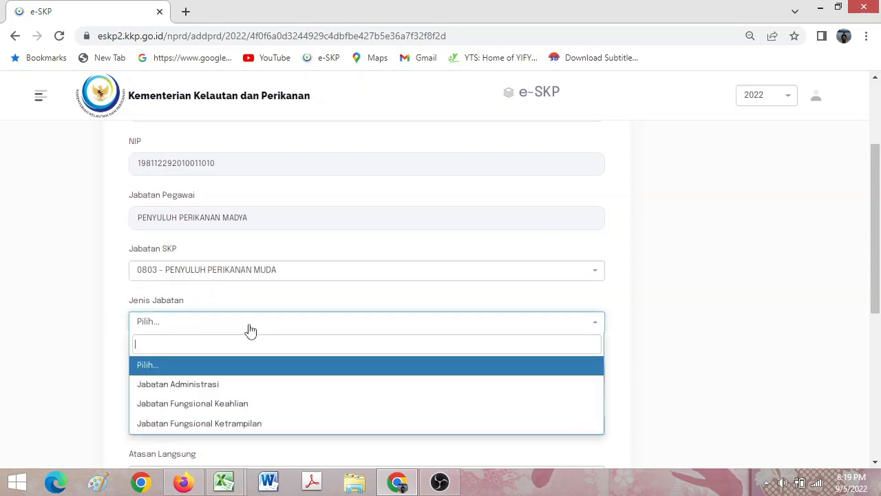
pyautogui.click(252, 403)
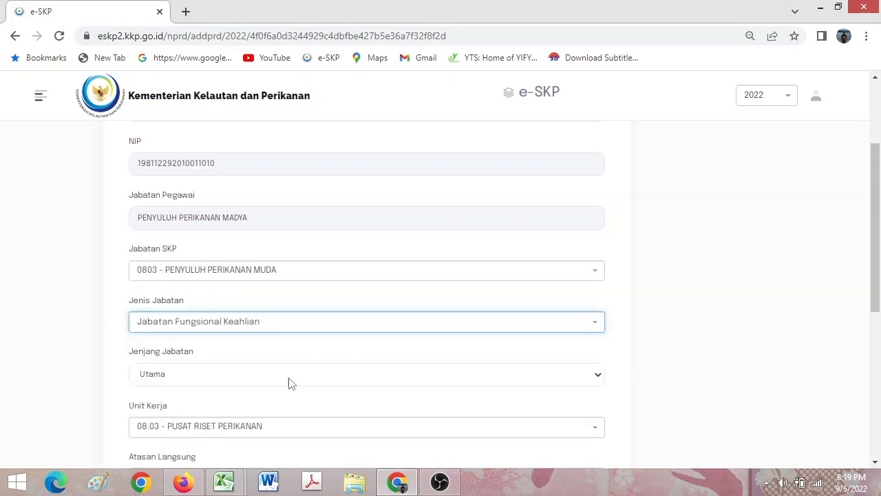
pyautogui.click(289, 379)
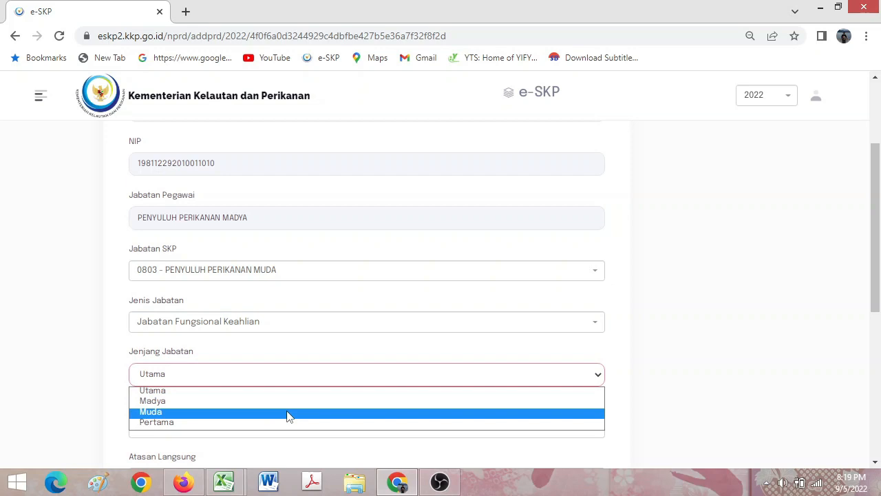
pyautogui.click(288, 413)
# Set Unit Kerja to 08.03.11 - BALAI RISET PERIKANAN PERAIRAN UMUM DAN PENYULUHAN PERIKANAN, PALEMBANG, searching for "palemb"
pyautogui.scroll(-2, 879, 349)
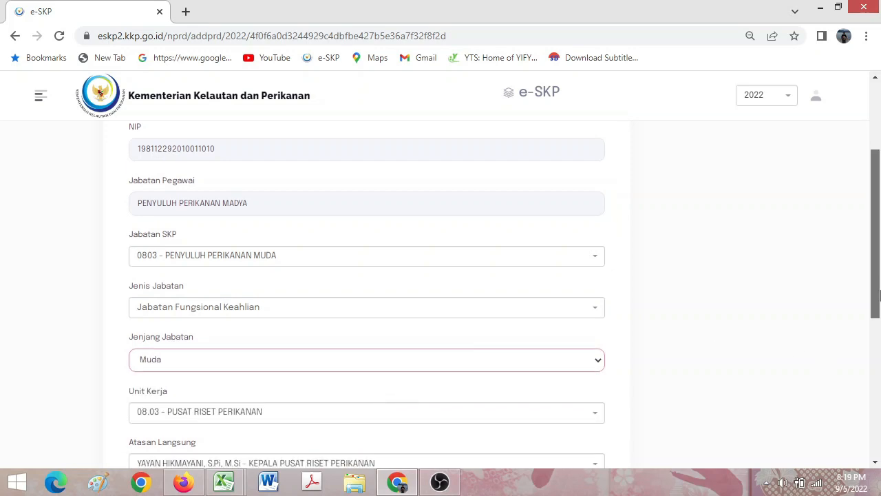
pyautogui.click(391, 274)
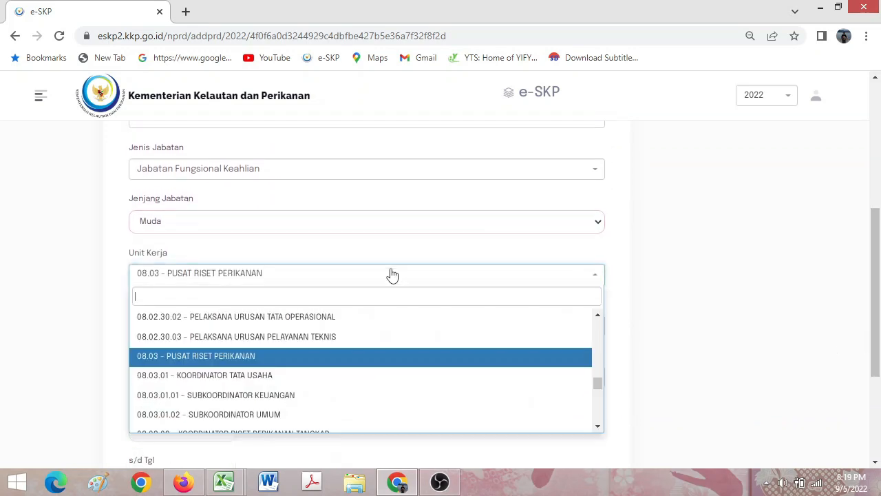
pyautogui.write('palem')
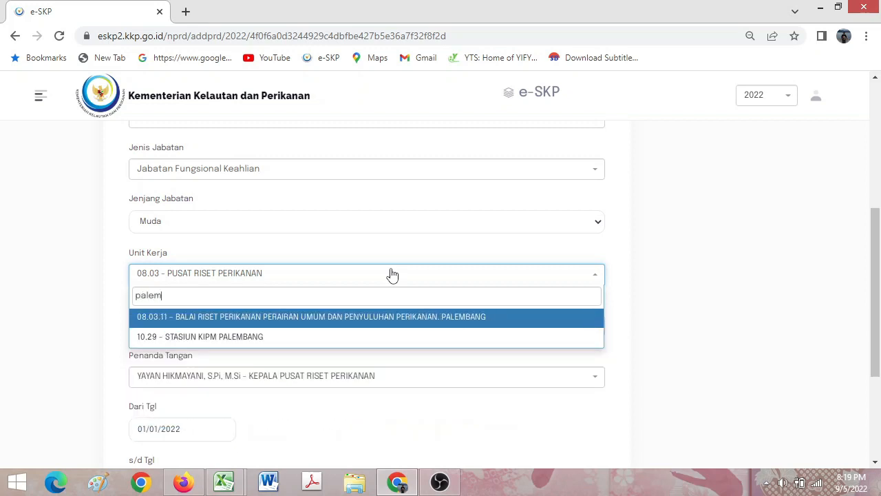
pyautogui.write('b')
pyautogui.click(398, 318)
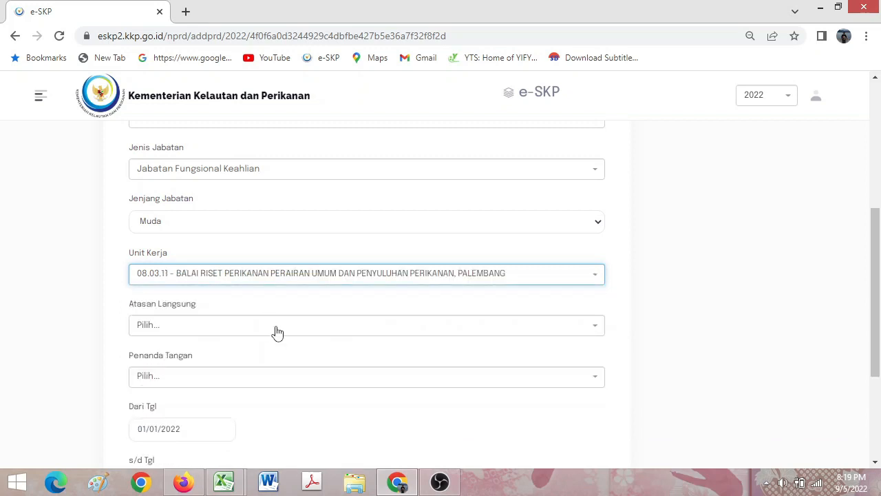
# Search the Atasan Langsung list by name and choose the head of the Palembang fisheries research and extension centre
pyautogui.click(277, 333)
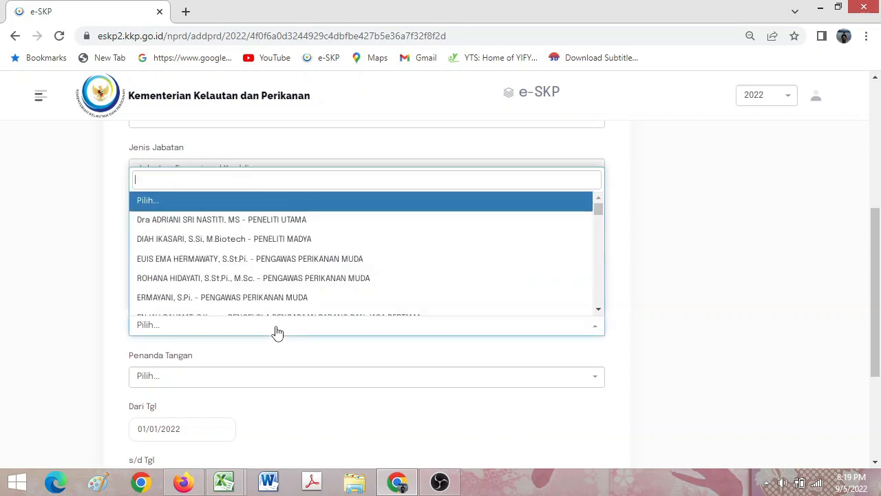
pyautogui.write('fa')
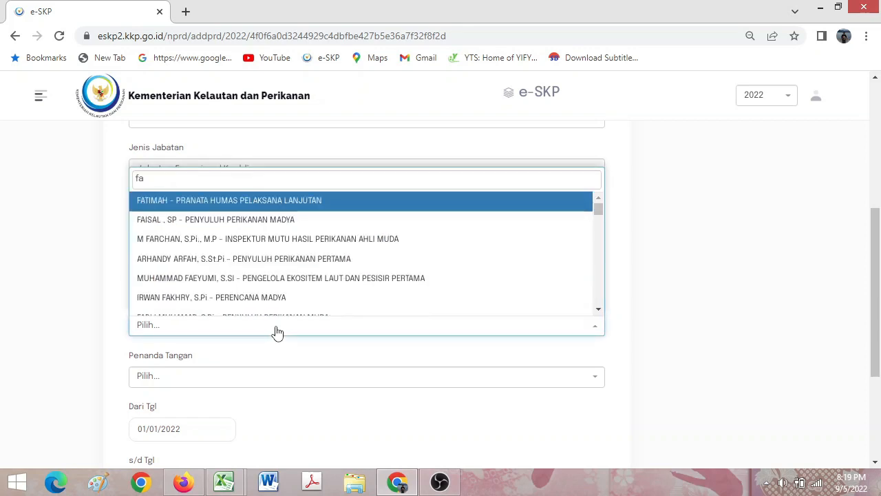
pyautogui.write('hm')
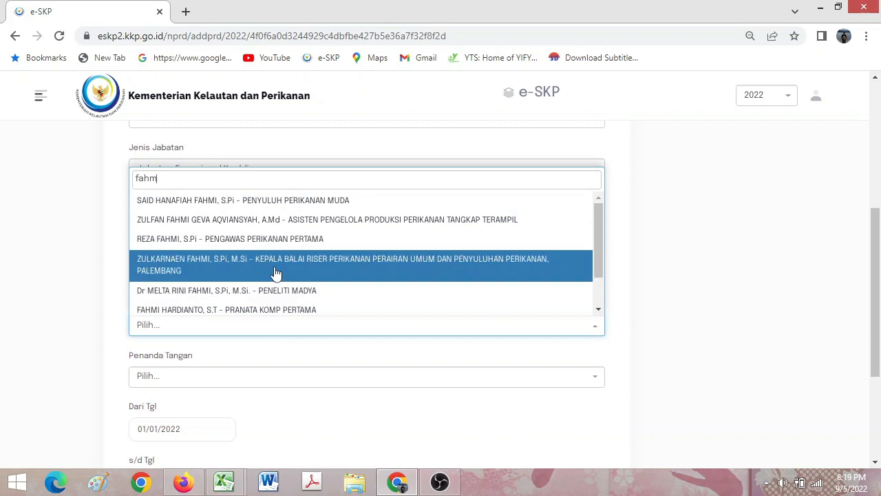
pyautogui.click(275, 273)
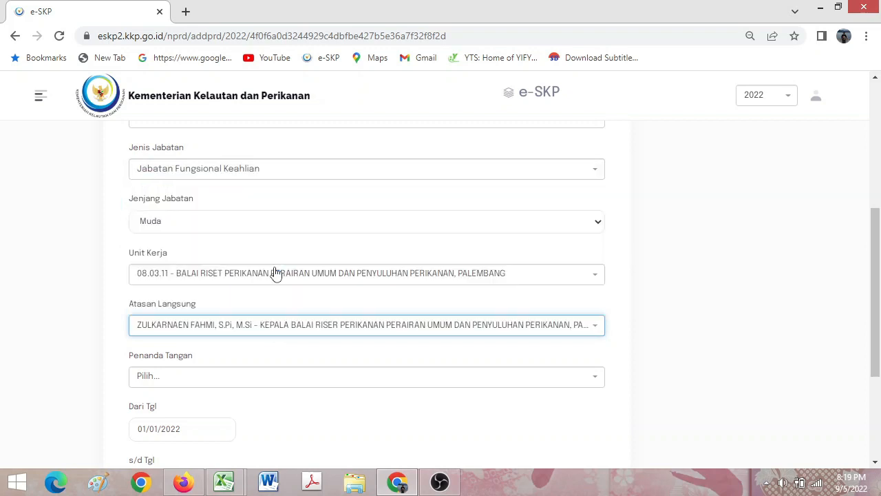
# Choose the head of the Palembang fisheries centre as Penanda Tangan and submit the performance period form
pyautogui.click(244, 383)
pyautogui.write('fah')
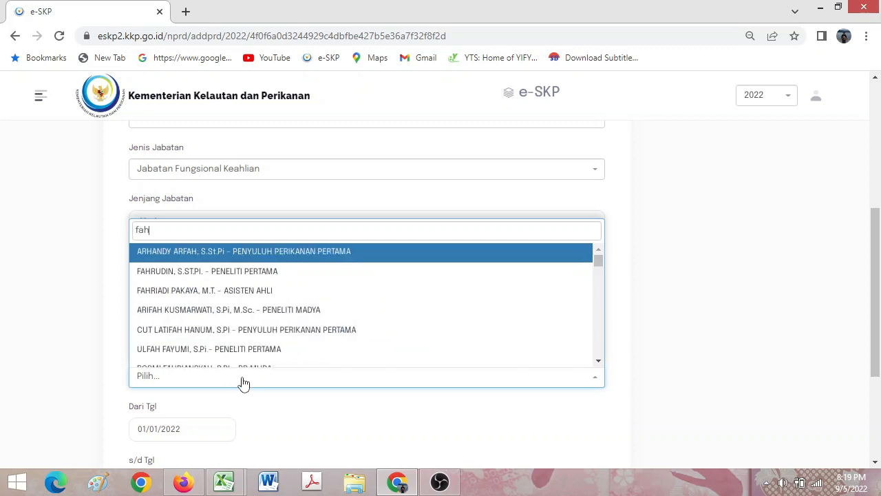
pyautogui.write('mi')
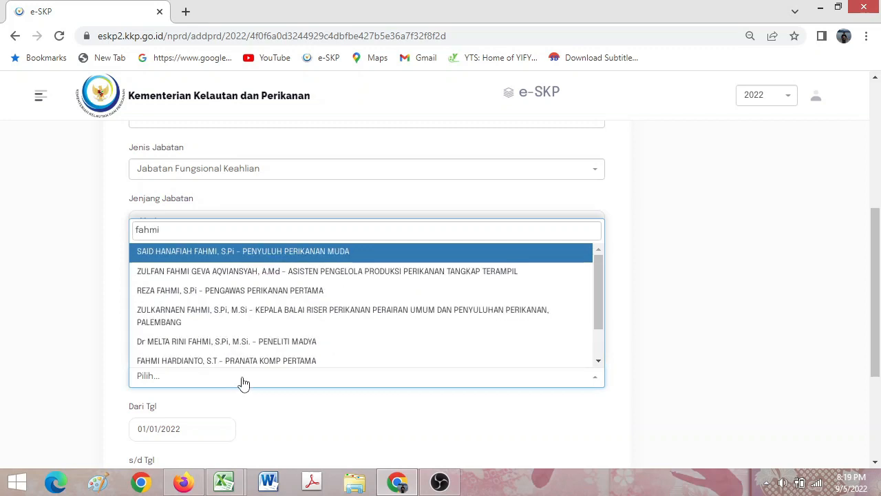
pyautogui.click(241, 315)
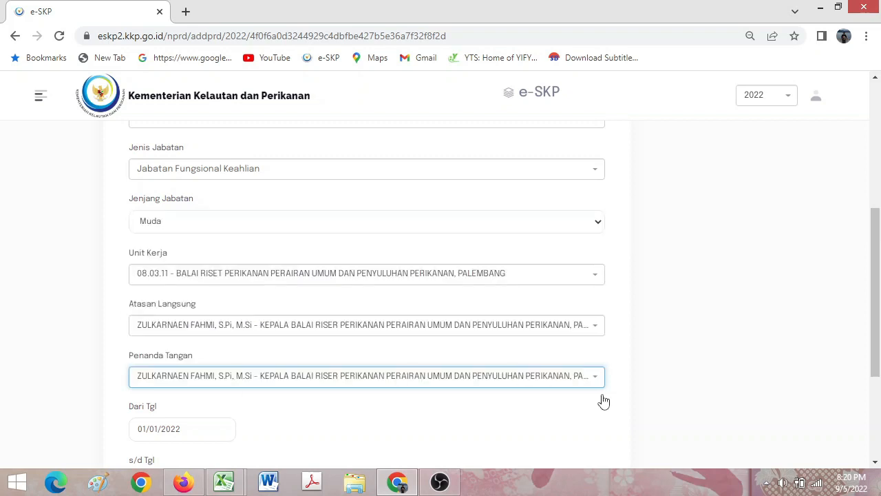
pyautogui.moveTo(879, 355); pyautogui.dragTo(879, 407)
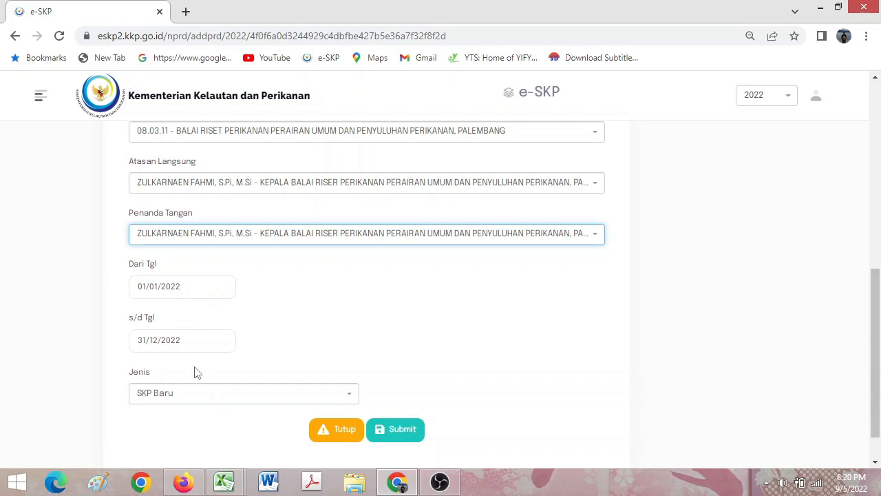
pyautogui.click(392, 432)
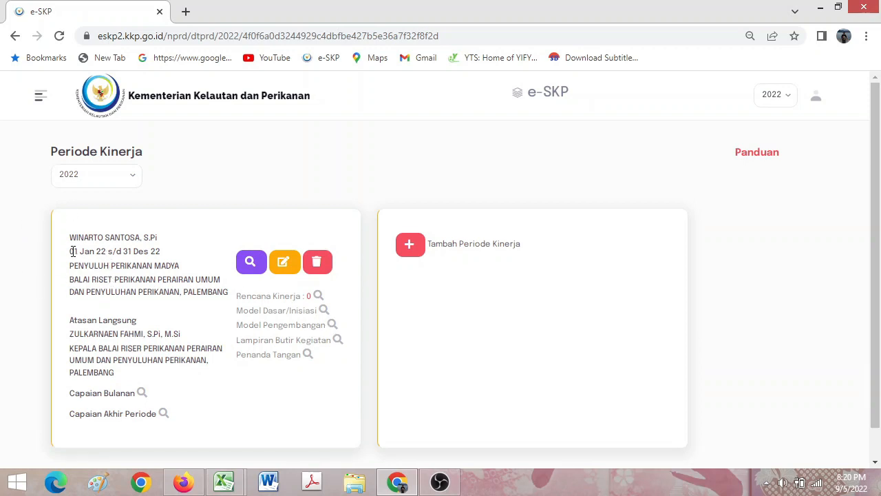
# Review the new performance period card, checking its date range, work unit and direct supervisor
pyautogui.moveTo(71, 254); pyautogui.dragTo(169, 256)
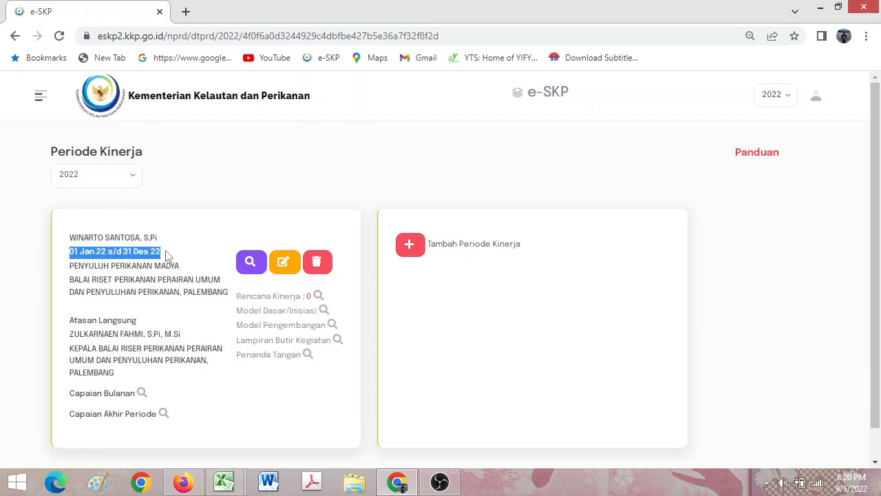
pyautogui.click(182, 335)
pyautogui.moveTo(875, 284); pyautogui.dragTo(878, 317)
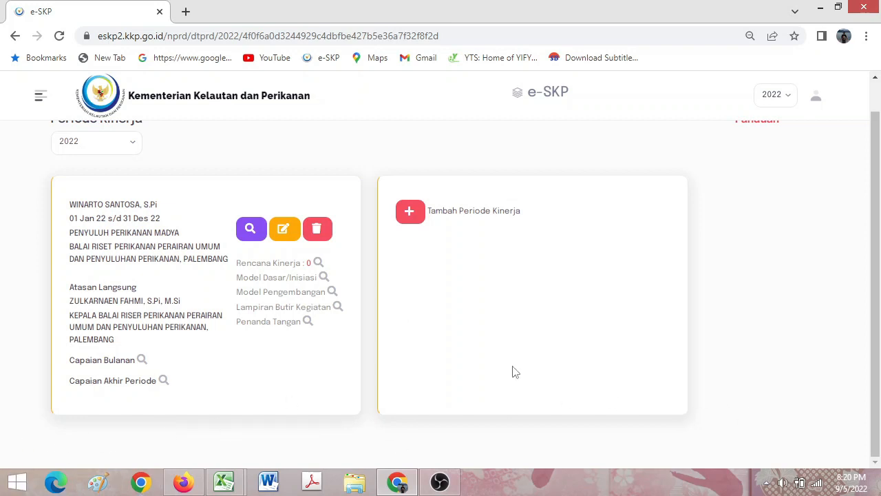
pyautogui.scroll(1, 876, 316)
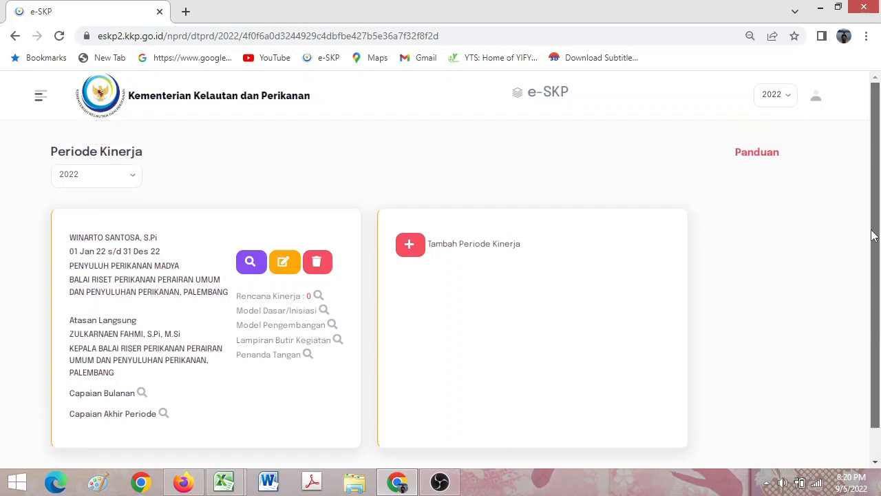
# Sign out of the account and log back in with the saved credentials, answering the arithmetic check
pyautogui.click(816, 96)
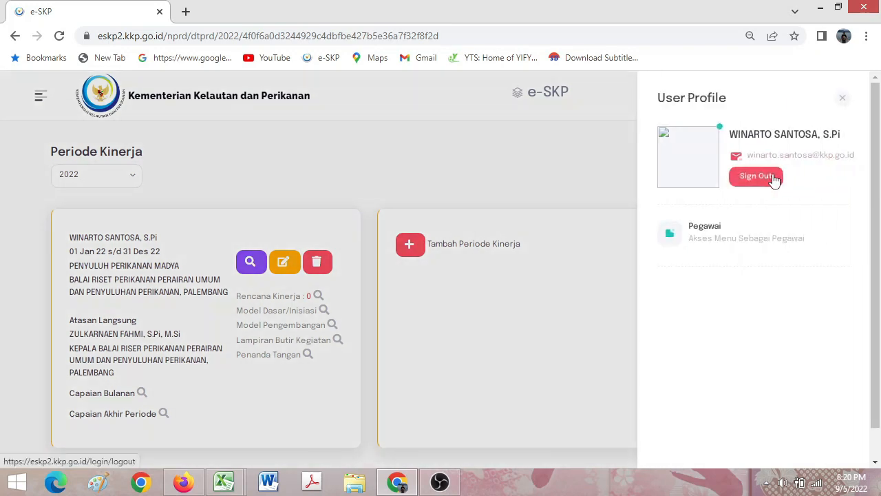
pyautogui.click(774, 179)
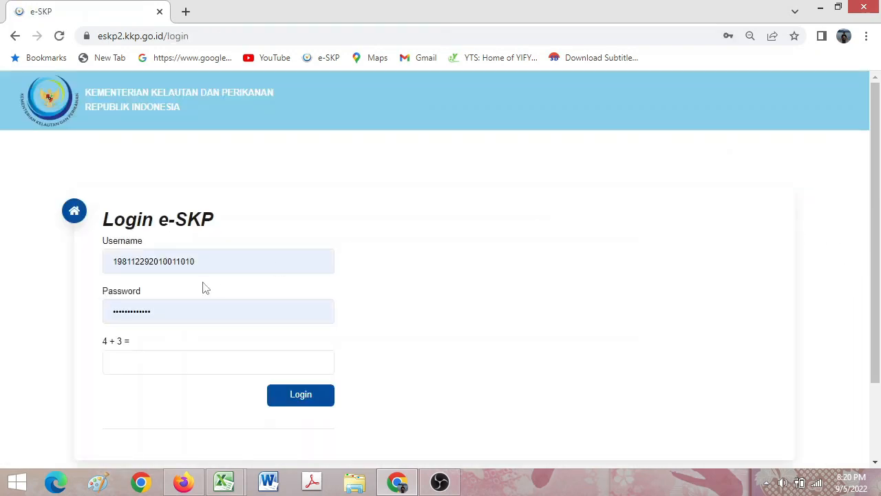
pyautogui.click(171, 359)
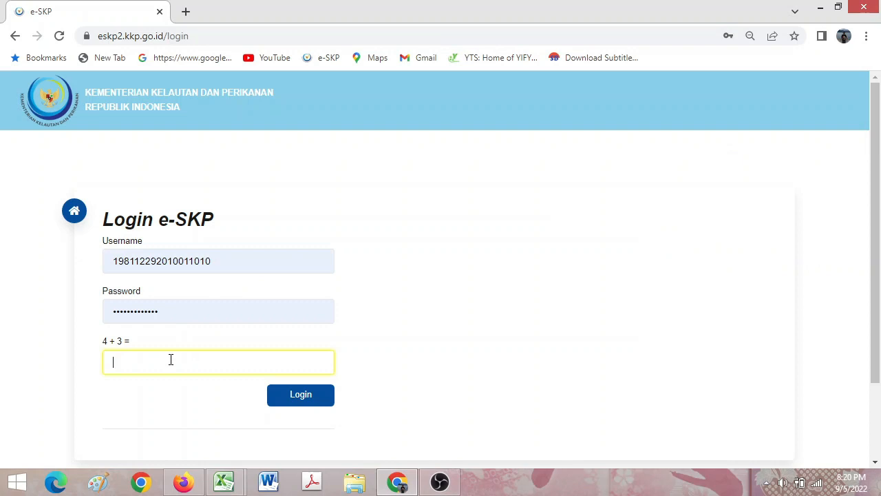
pyautogui.click(291, 407)
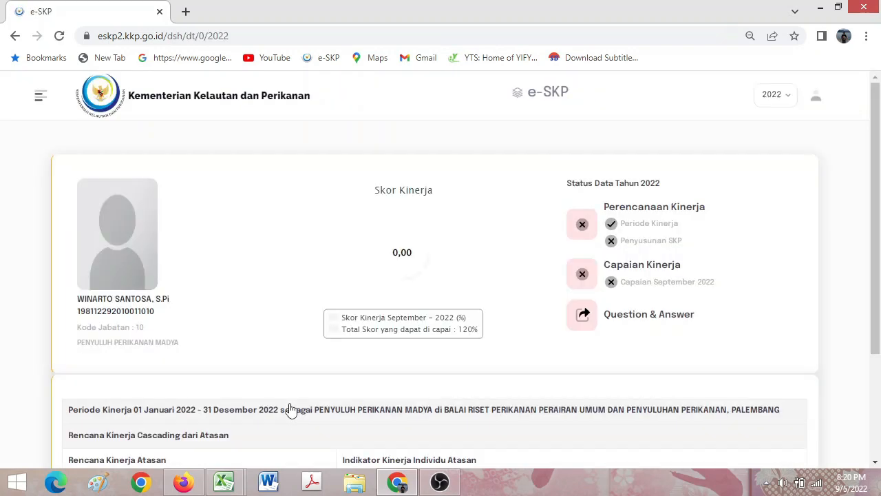
# Examine the Rencana Kinerja Cascading dari Atasan table on the dashboard, especially the Indikator Kinerja Individu Atasan entries
pyautogui.moveTo(879, 198); pyautogui.dragTo(880, 299)
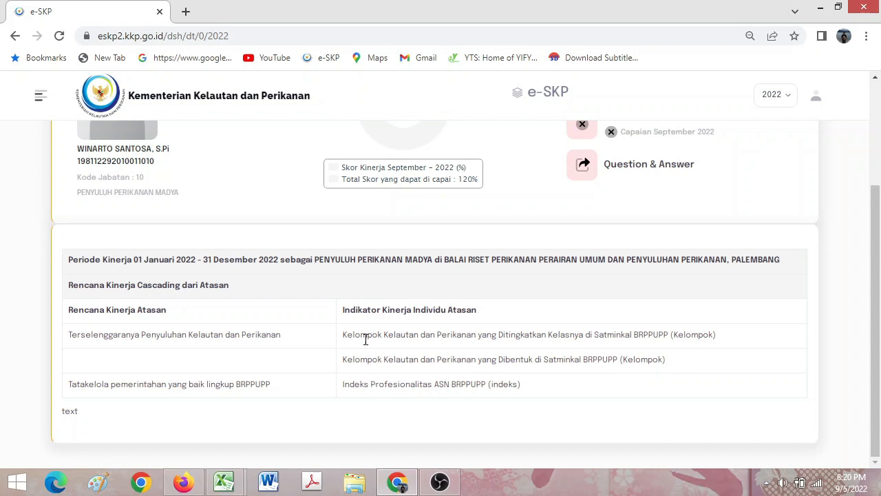
pyautogui.moveTo(375, 334); pyautogui.dragTo(630, 334)
pyautogui.moveTo(352, 359); pyautogui.dragTo(583, 356)
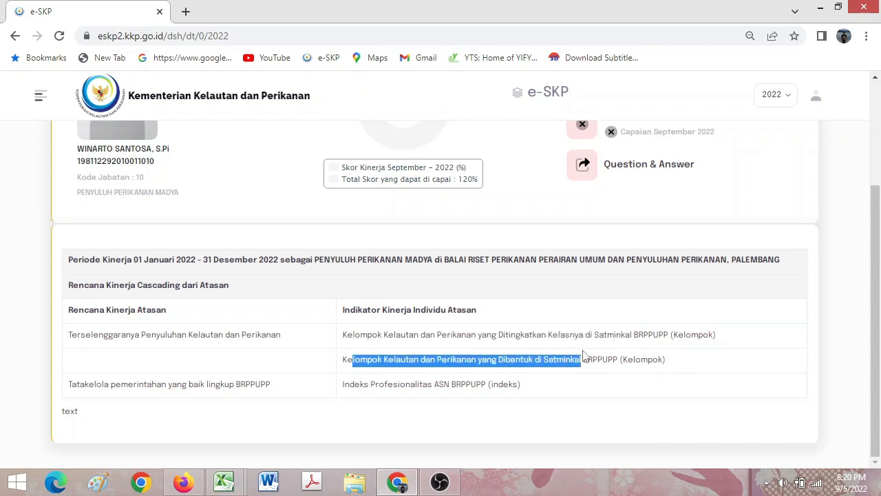
pyautogui.click(413, 339)
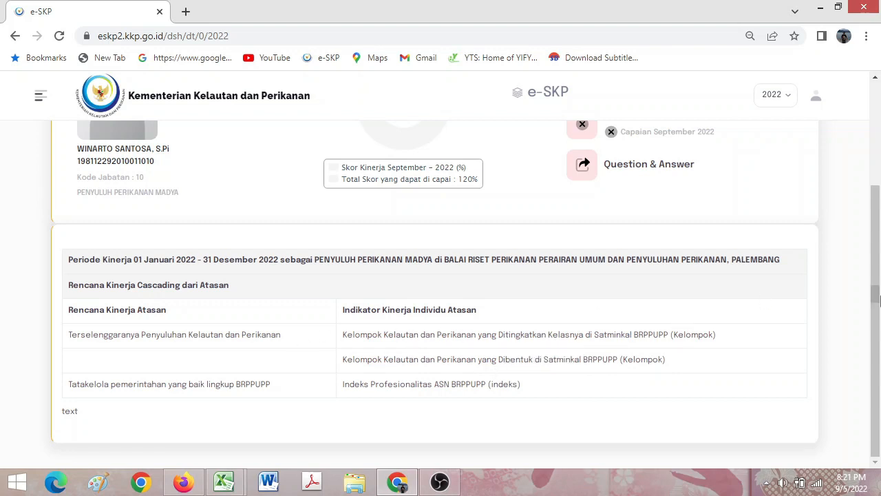
# Go to Penyusunan SKP and open the Rencana Kinerja details of the 01 Jan 22 s/d 31 Des 22 period
pyautogui.moveTo(875, 296); pyautogui.dragTo(878, 200)
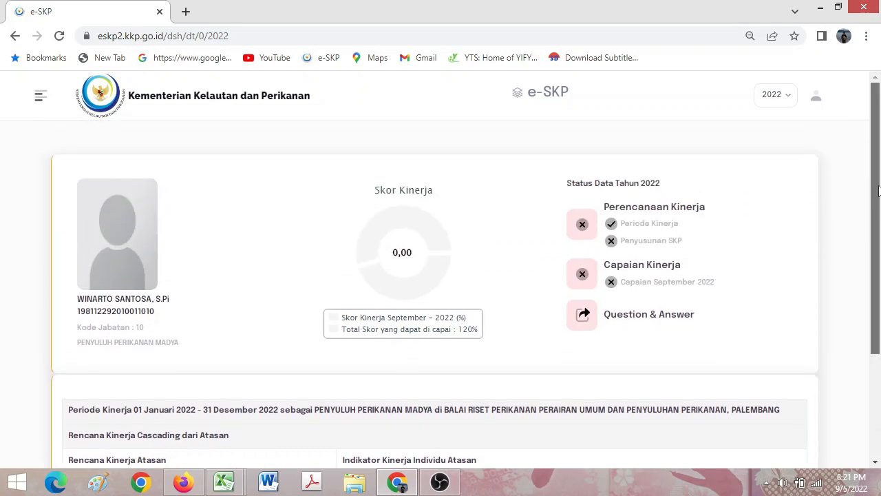
pyautogui.click(40, 97)
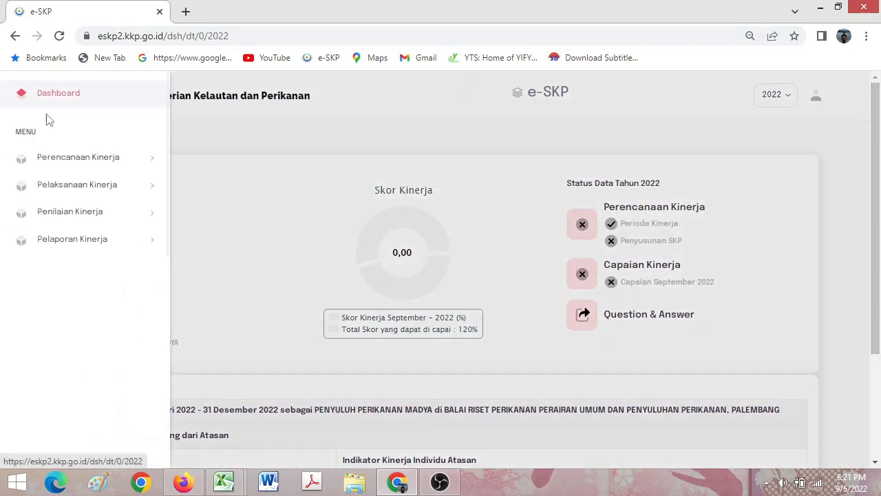
pyautogui.click(52, 162)
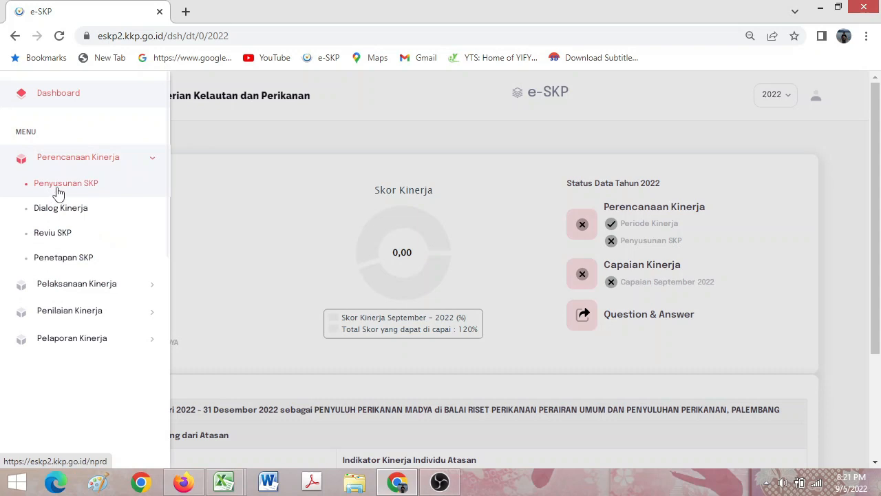
pyautogui.click(55, 185)
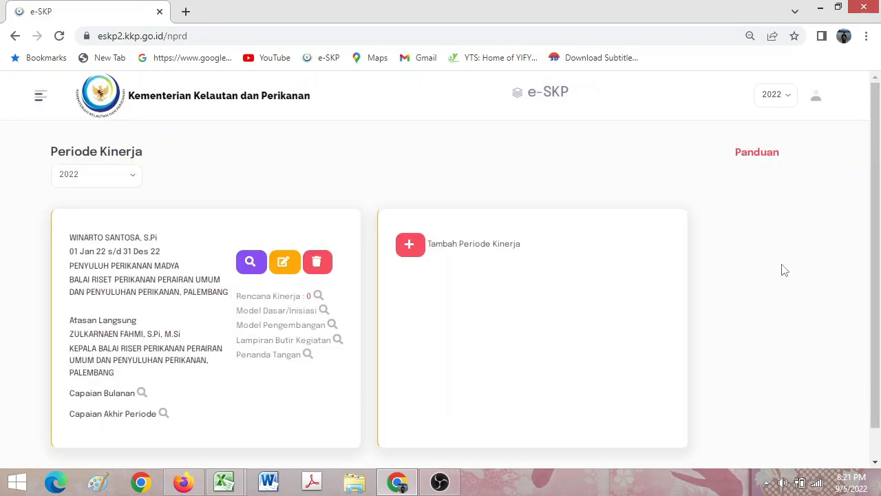
pyautogui.scroll(-1, 880, 268)
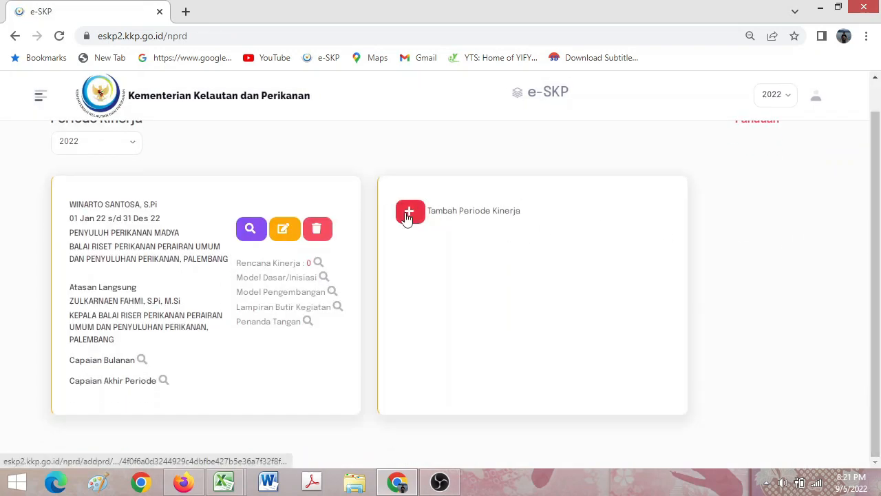
pyautogui.click(312, 266)
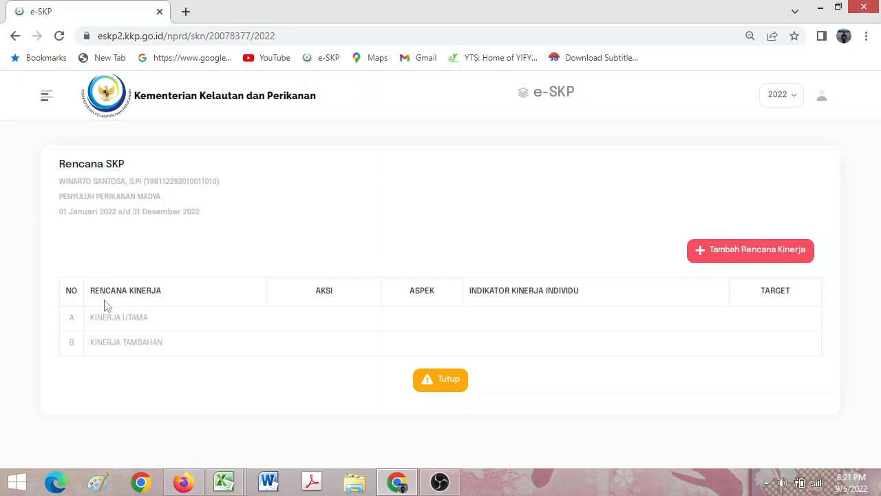
pyautogui.hotkey('ctrl', '+')
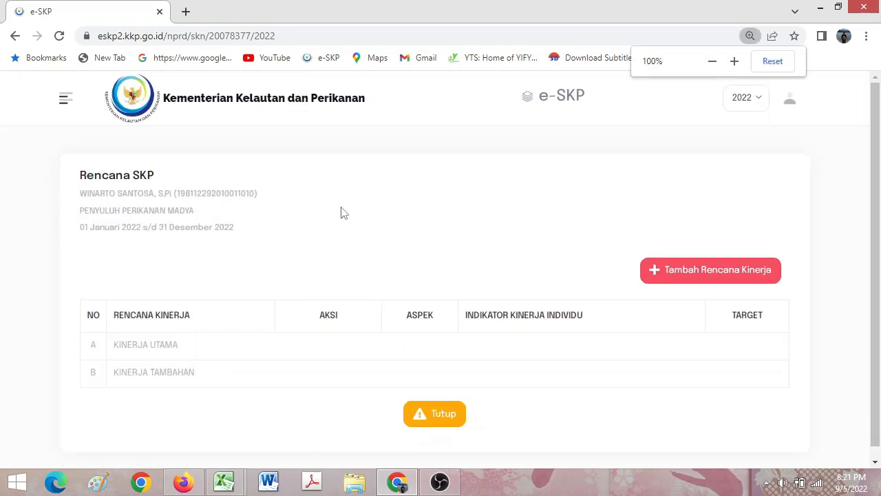
pyautogui.hotkey('ctrl', '-')
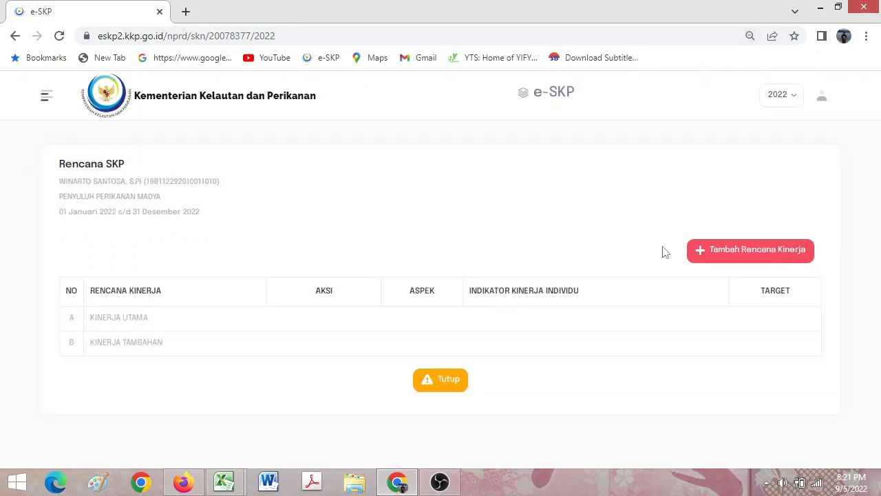
# Start a new Rencana Kinerja entry and, in Excel, copy "Menyusun Rencana Kerja Penyuluhan Perikanan" from the first Kinerja Utama row of RENCANA KERJA
pyautogui.click(743, 254)
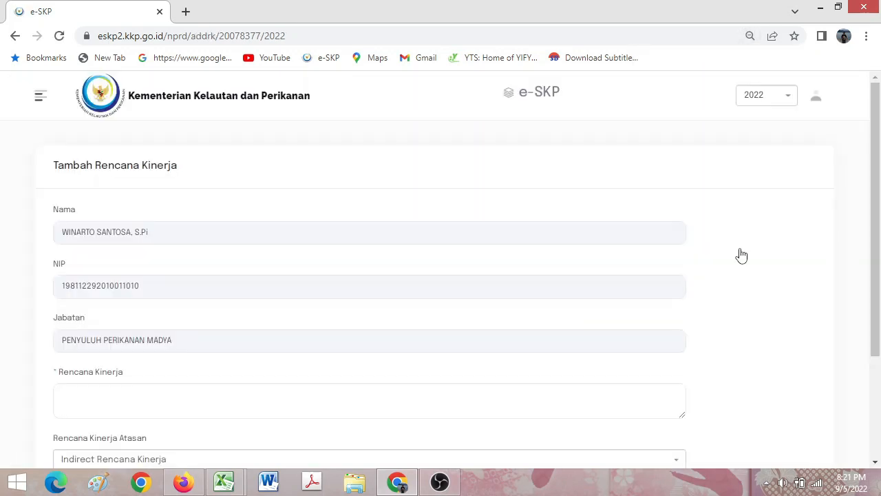
pyautogui.scroll(-3, 873, 141)
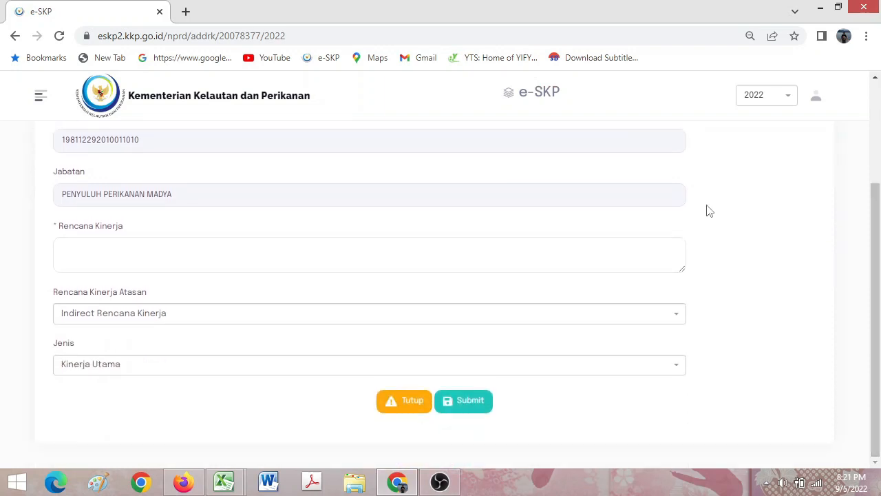
pyautogui.click(253, 262)
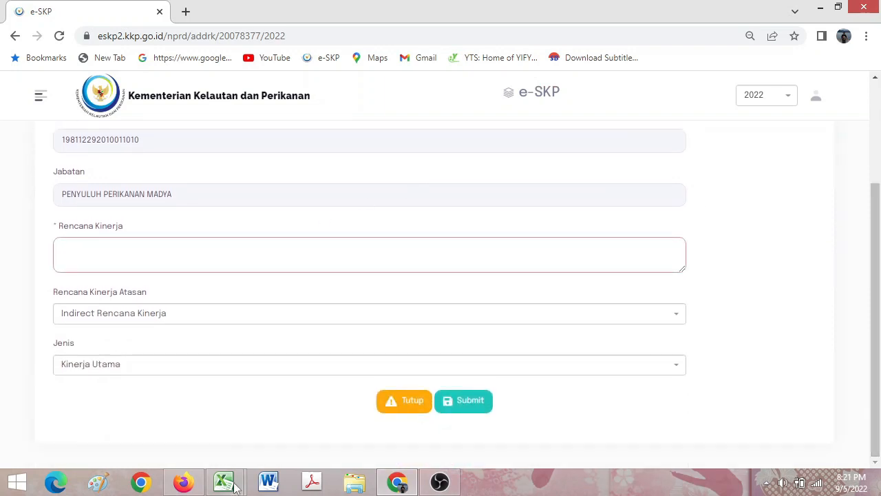
pyautogui.moveTo(238, 487)
pyautogui.click(289, 441)
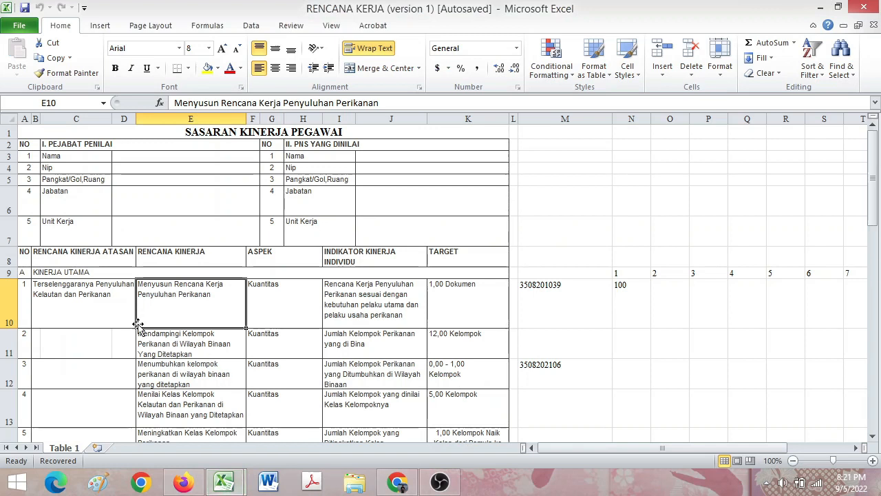
pyautogui.click(111, 296)
pyautogui.click(166, 297)
pyautogui.doubleClick(165, 298)
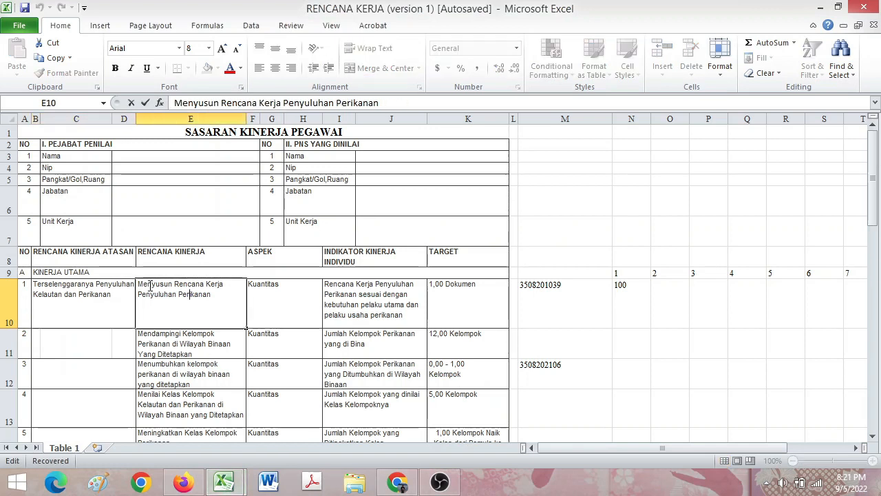
pyautogui.moveTo(139, 284); pyautogui.dragTo(297, 298)
pyautogui.hotkey('ctrl', 'c')
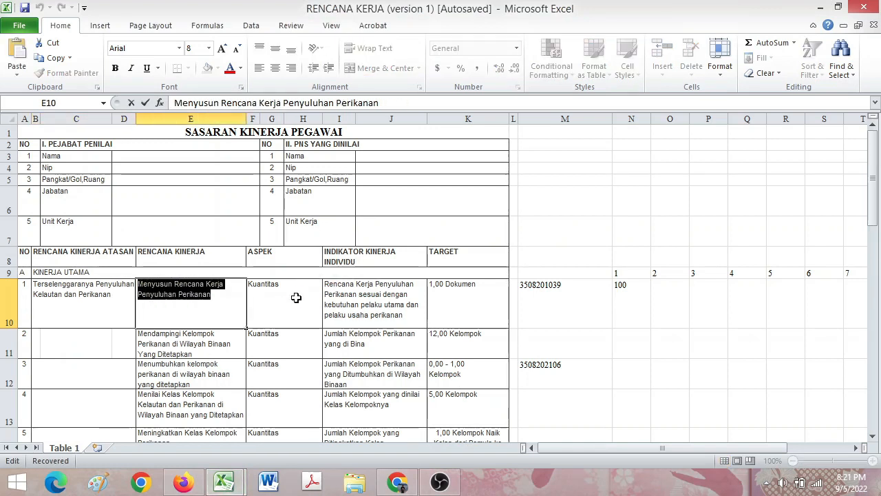
# Back in Chrome, paste the copied text as the Rencana Kinerja and submit the form with Jenis Kinerja Utama
pyautogui.click(396, 482)
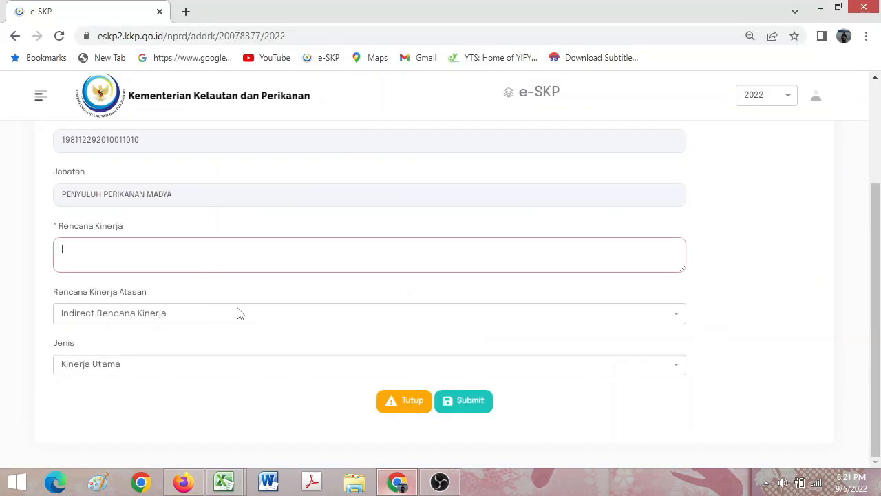
pyautogui.click(222, 260)
pyautogui.hotkey('ctrl', 'v')
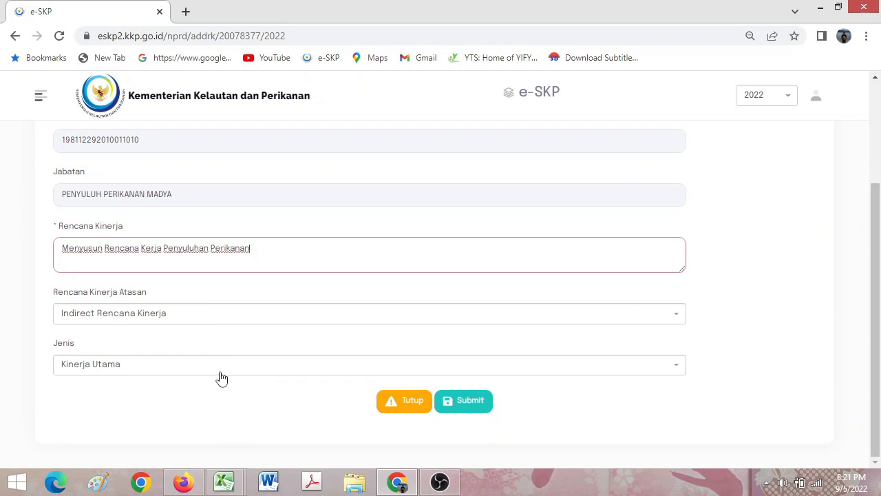
pyautogui.click(465, 400)
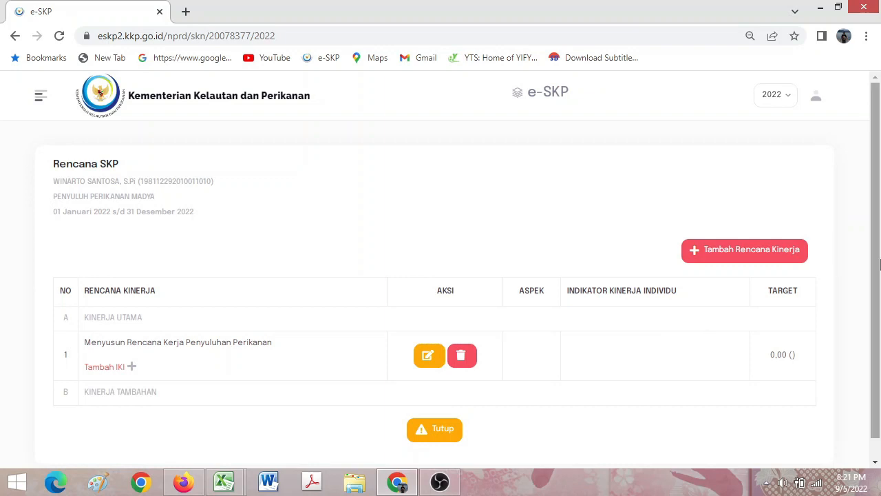
# Start adding an IKI under the Menyusun Rencana Kerja Penyuluhan Perikanan plan, ready to fill in Indikator Kinerja Individu
pyautogui.moveTo(879, 265); pyautogui.dragTo(880, 311)
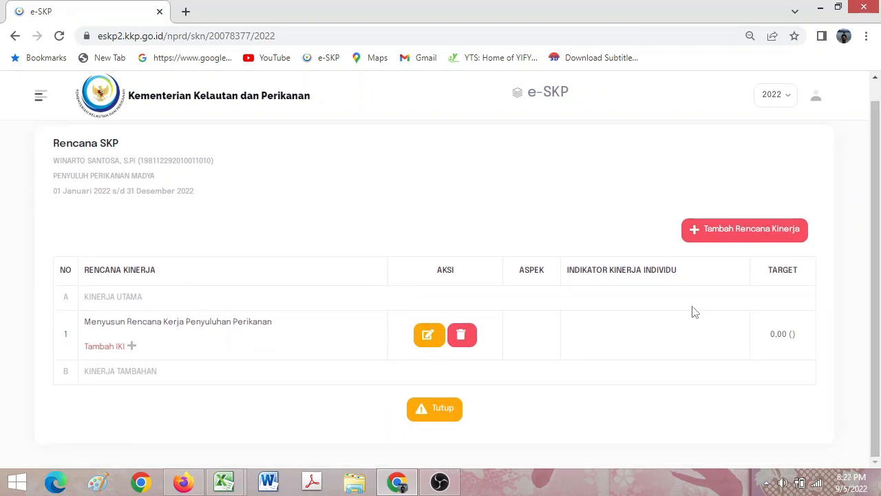
pyautogui.click(112, 348)
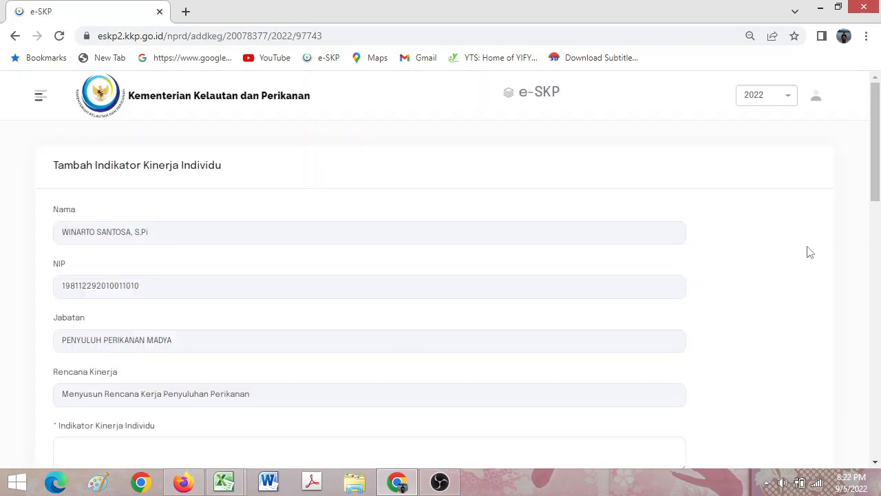
pyautogui.scroll(-3, 810, 252)
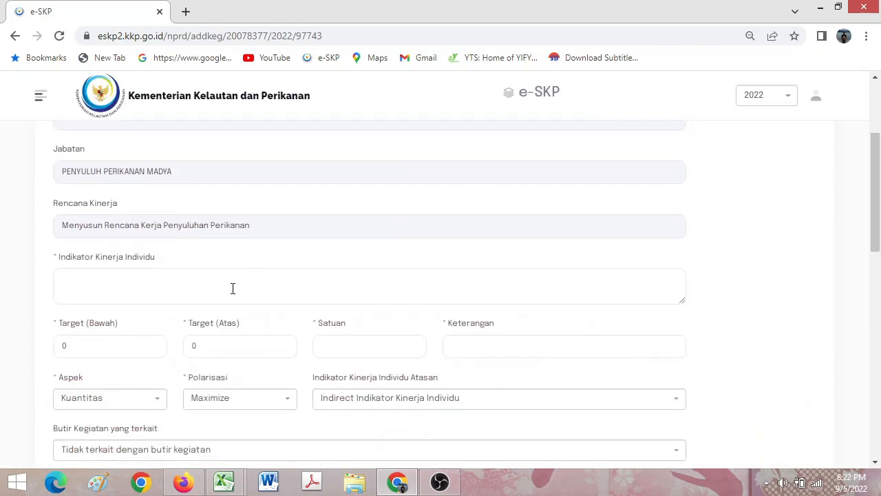
pyautogui.click(233, 289)
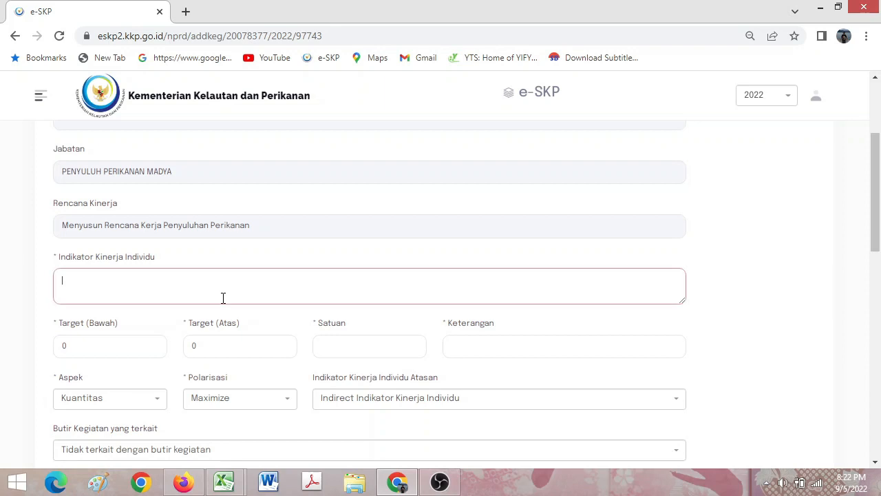
# Copy the first row's Indikator Kinerja Individu text from the Excel sheet into the same-named field of the form in Chrome
pyautogui.click(224, 481)
pyautogui.click(280, 425)
pyautogui.click(395, 317)
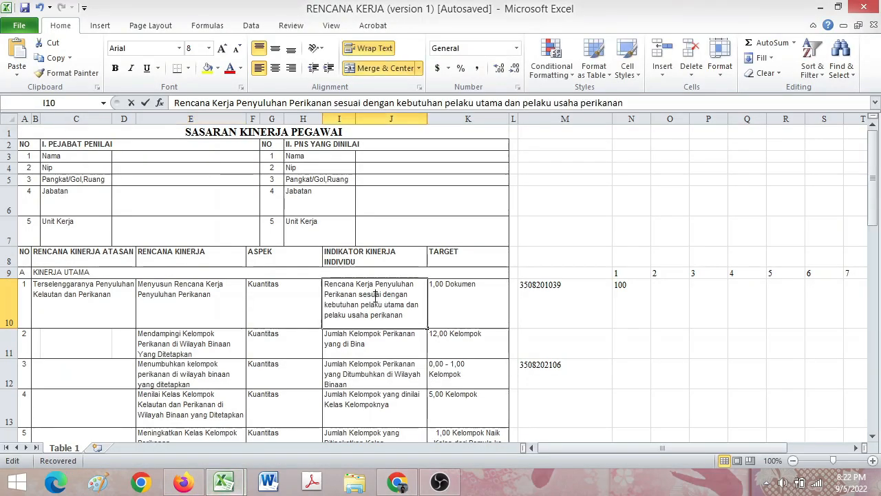
pyautogui.doubleClick(327, 285)
pyautogui.moveTo(326, 285); pyautogui.dragTo(440, 328)
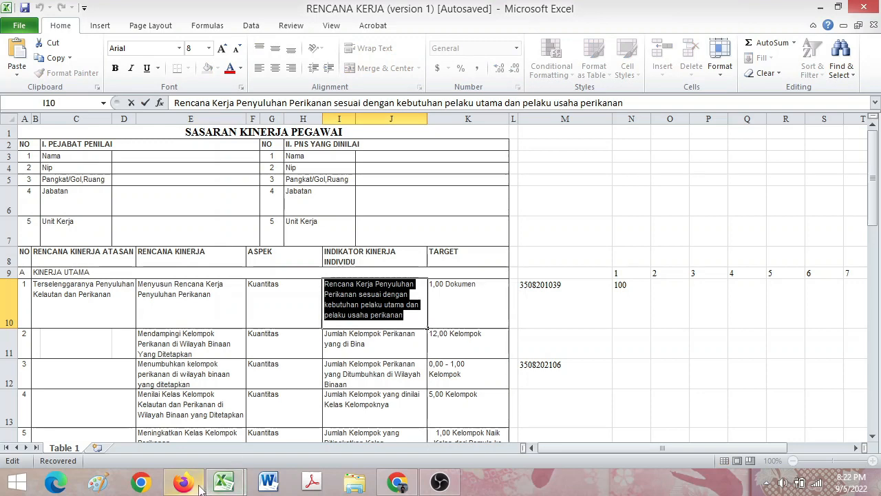
pyautogui.click(394, 481)
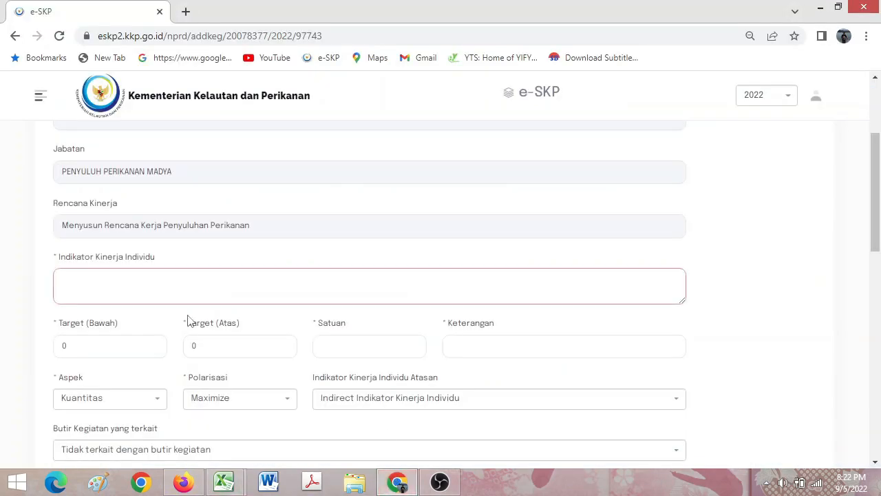
pyautogui.hotkey('ctrl', 'v')
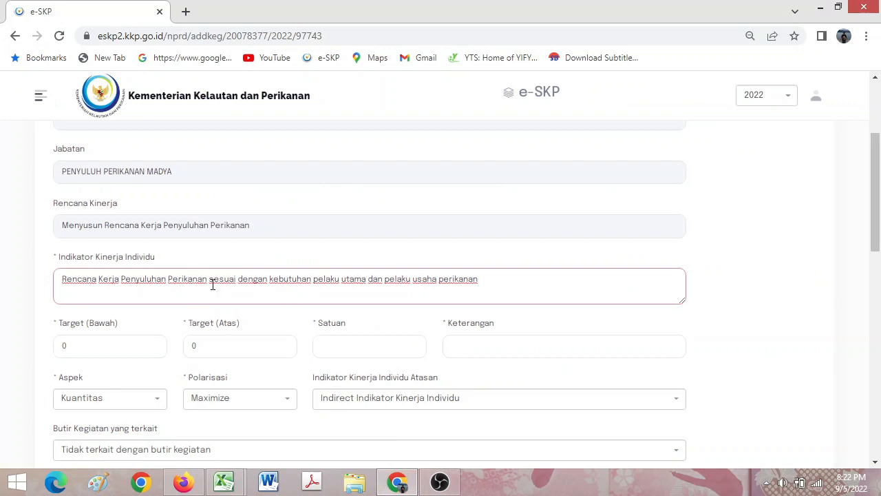
# Set both Target (Bawah) and Target (Atas) to 1 and enter Dokumen as the Satuan
pyautogui.click(105, 345)
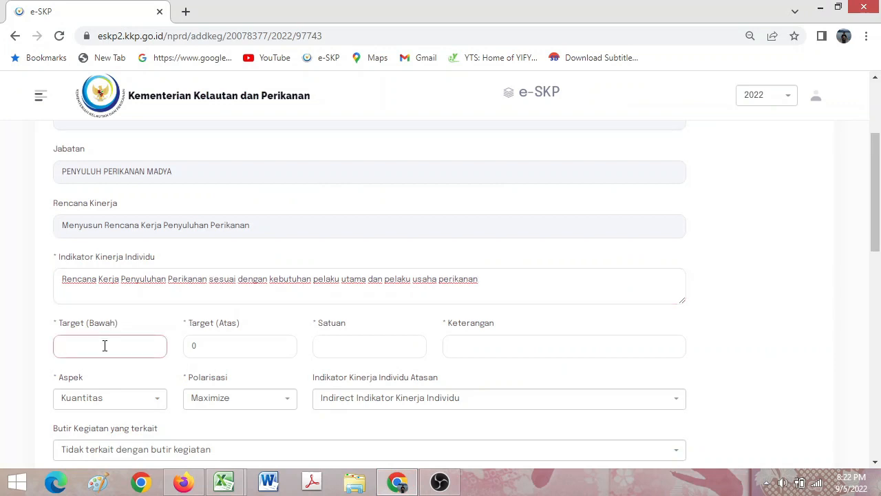
pyautogui.write('1')
pyautogui.press('Tab')
pyautogui.write('1')
pyautogui.press('Tab')
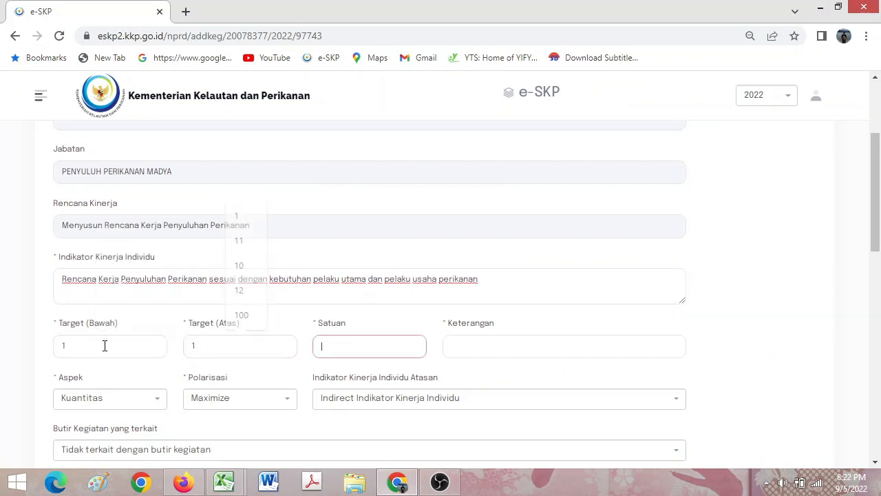
pyautogui.write('Dokumen')
pyautogui.press('Tab')
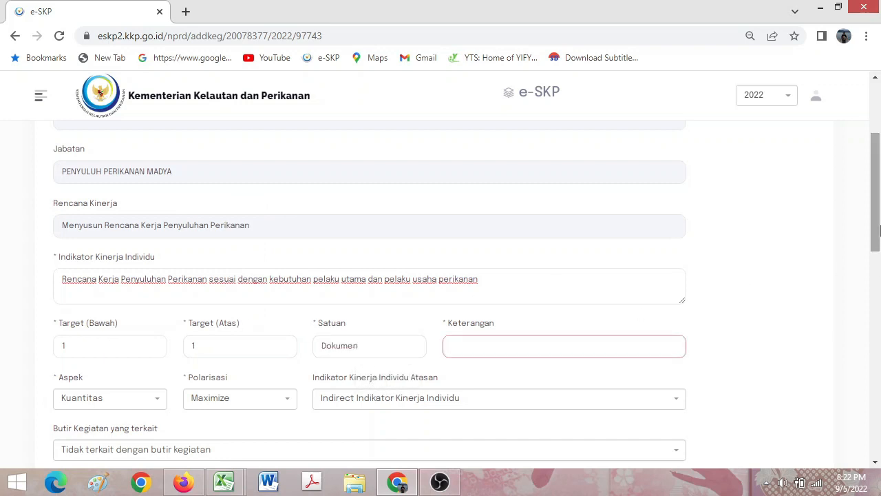
# Check the choices offered for Indikator Kinerja Individu Atasan and Butir Kegiatan yang terkait
pyautogui.scroll(-1, 438, 303)
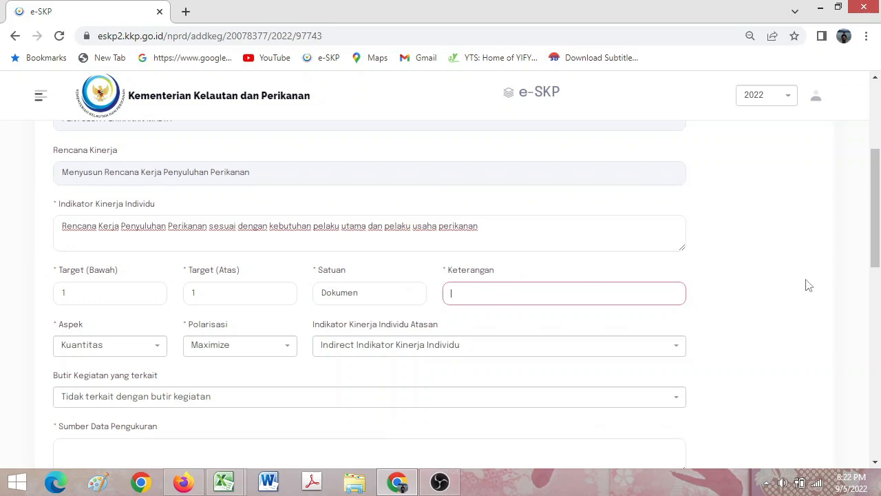
pyautogui.moveTo(875, 243); pyautogui.dragTo(876, 286)
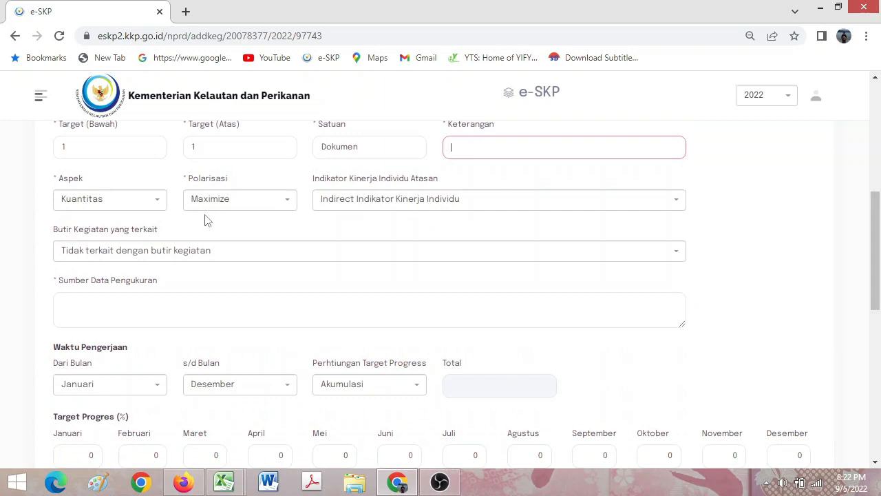
pyautogui.click(428, 208)
pyautogui.click(428, 208)
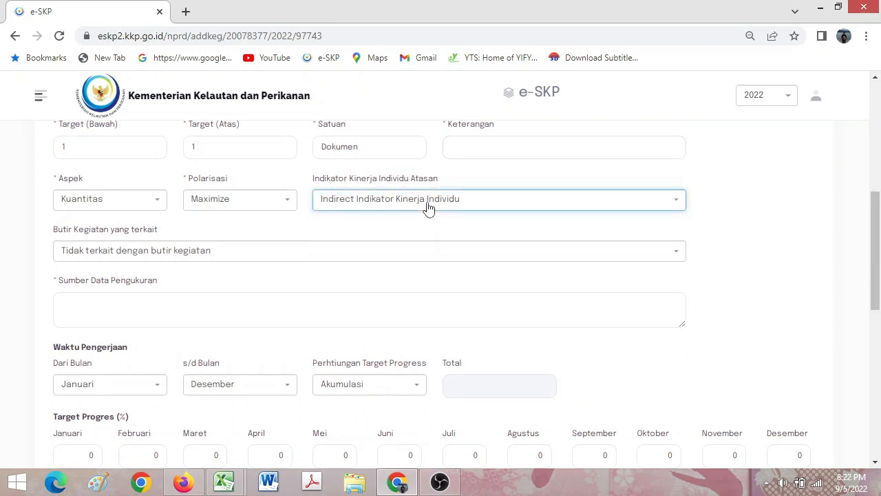
pyautogui.click(424, 208)
pyautogui.click(428, 208)
pyautogui.click(198, 257)
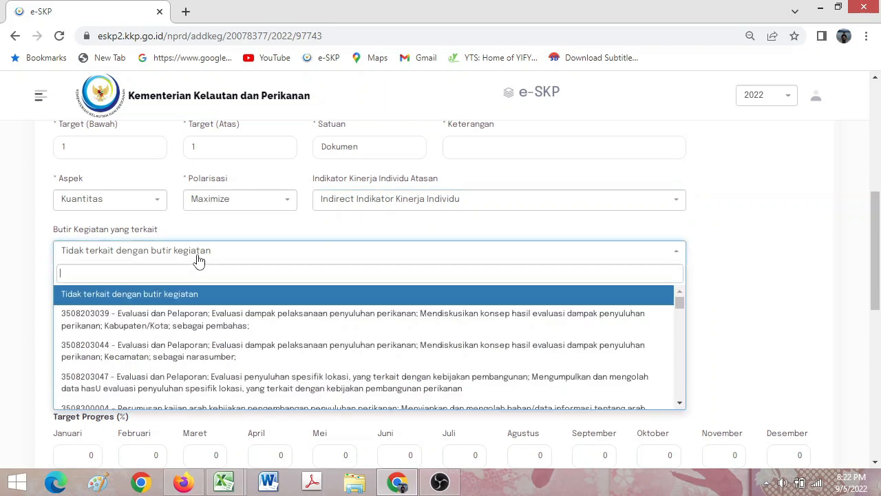
pyautogui.click(197, 258)
pyautogui.click(198, 257)
pyautogui.click(198, 258)
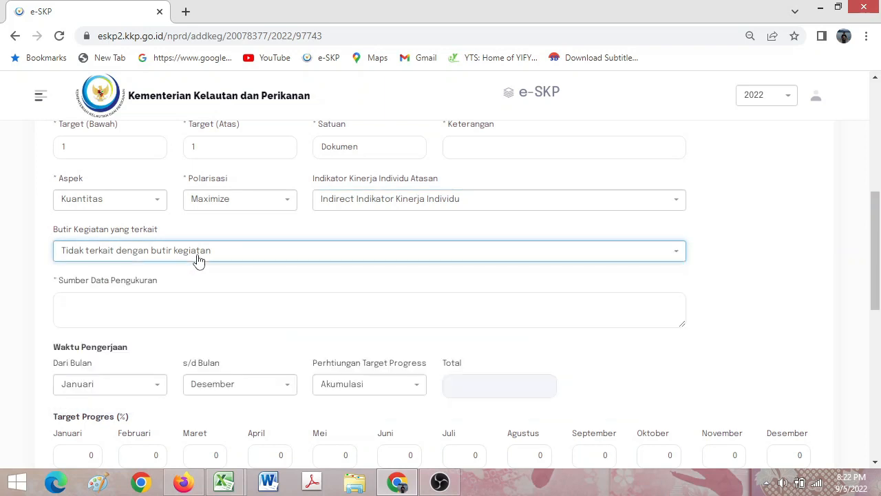
pyautogui.moveTo(224, 481)
pyautogui.click(237, 424)
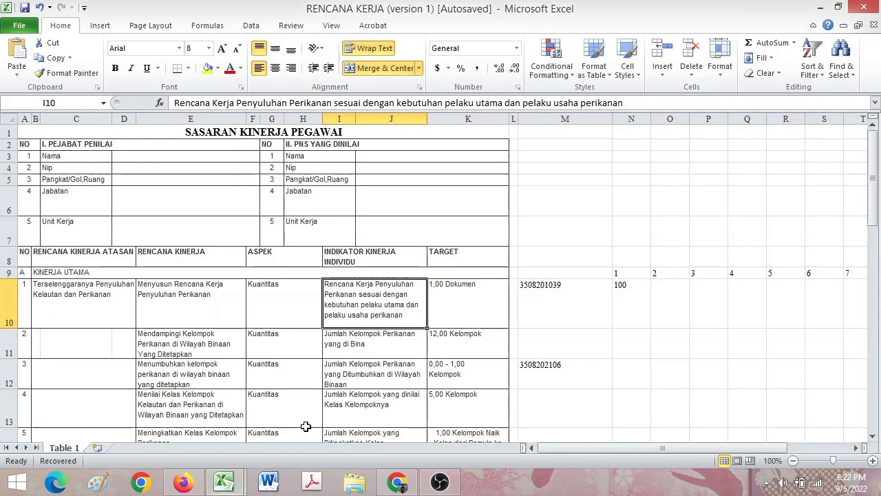
pyautogui.click(546, 287)
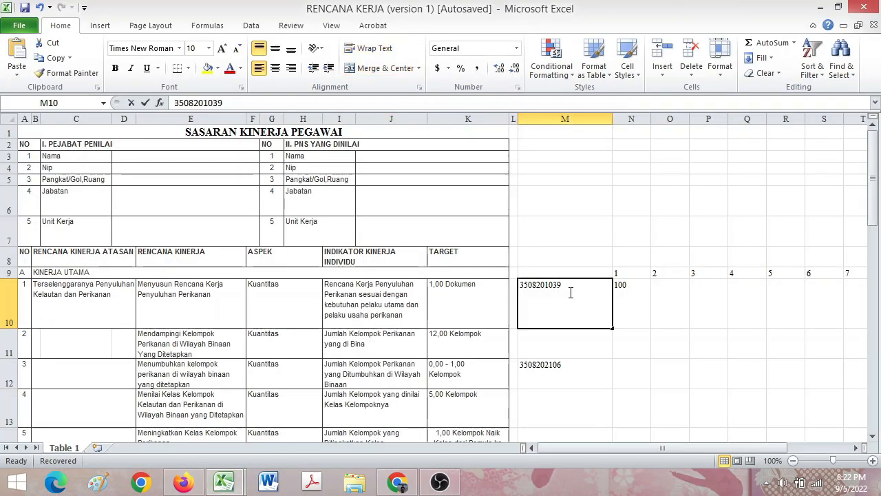
pyautogui.doubleClick(529, 312)
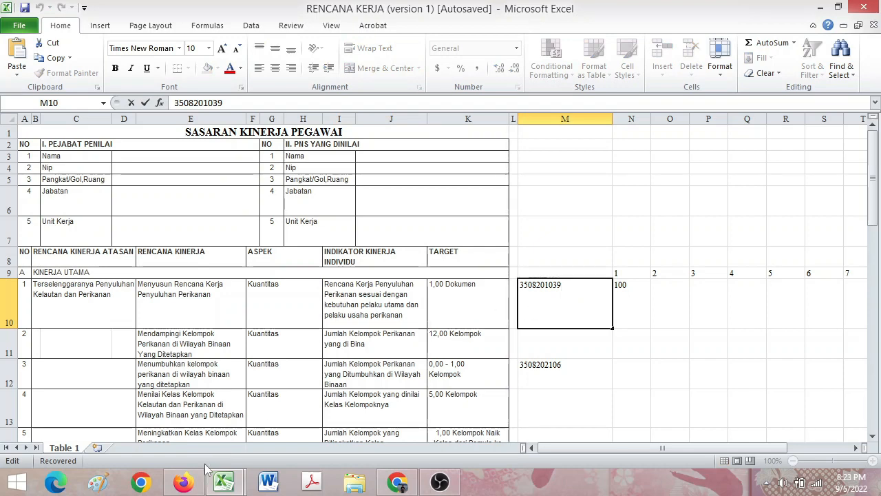
pyautogui.click(396, 482)
pyautogui.click(314, 258)
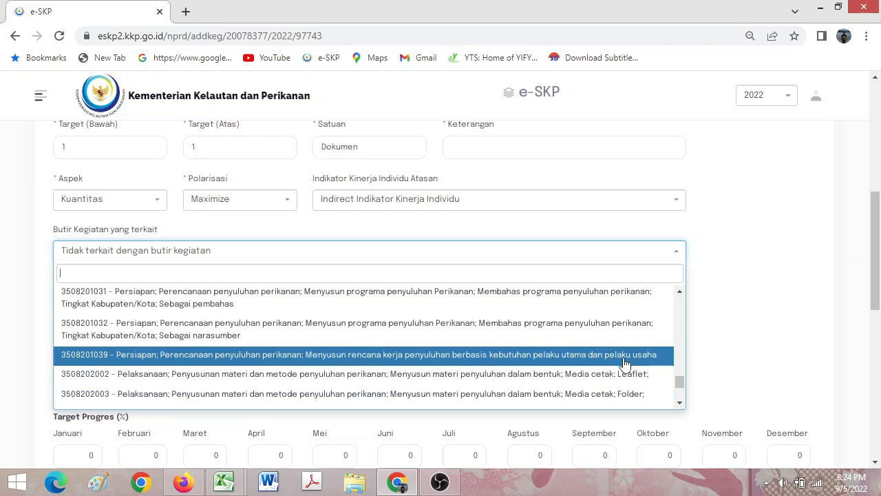
pyautogui.click(624, 354)
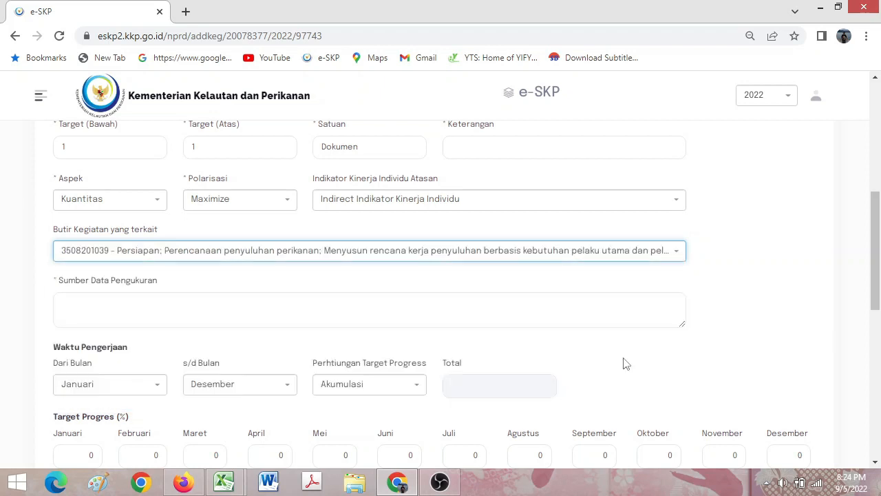
# Enter Rencana Kerja Penyuluhan as Sumber Data Pengukuran and set the s/d Bulan of Waktu Pengerjaan to Januari
pyautogui.click(195, 310)
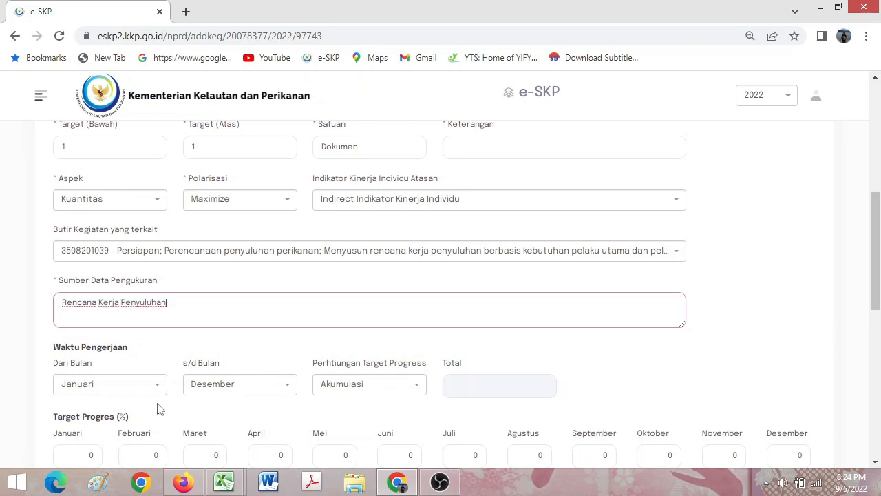
pyautogui.moveTo(879, 284); pyautogui.dragTo(879, 320)
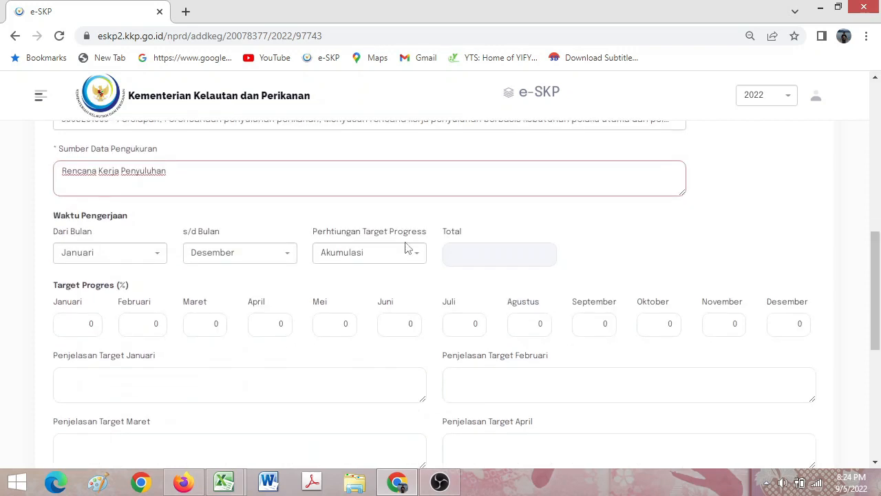
pyautogui.click(216, 252)
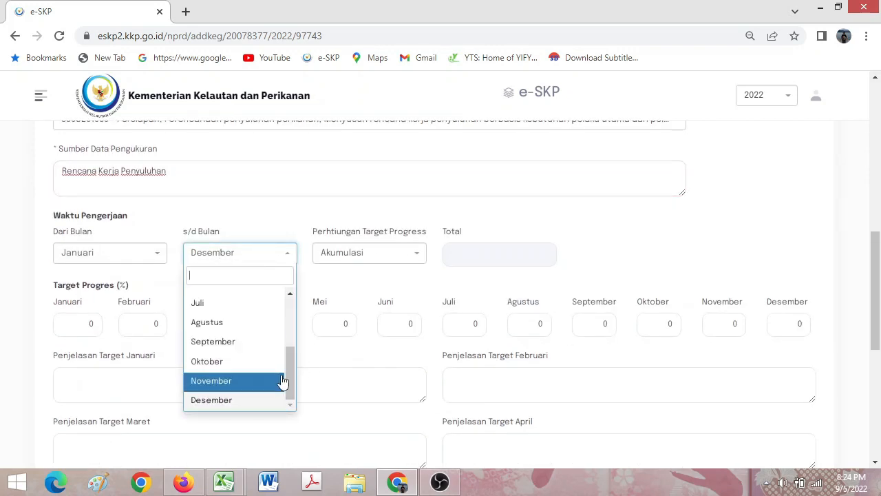
pyautogui.moveTo(289, 376); pyautogui.dragTo(291, 301)
pyautogui.click(263, 297)
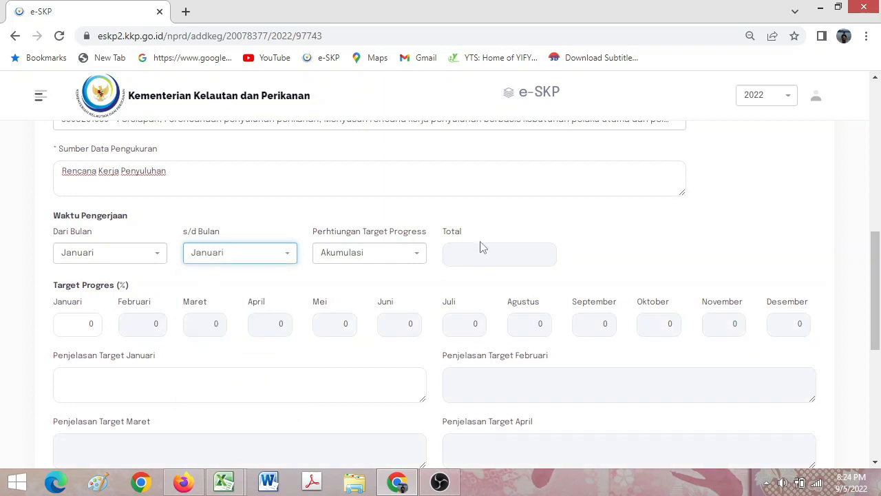
# Set the Januari Target Progres to 100 and enter "Menyusun rencana kerja" as Penjelasan Target Januari
pyautogui.click(83, 325)
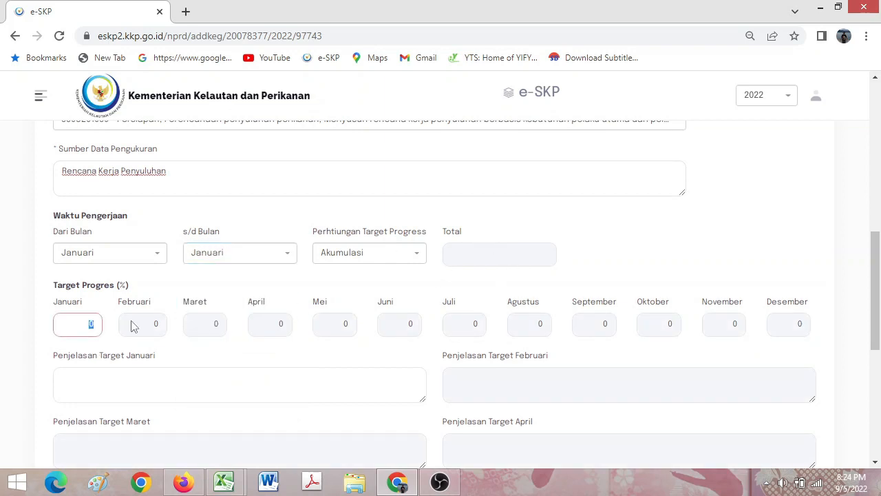
pyautogui.write('100')
pyautogui.click(234, 383)
pyautogui.scroll(-1, 880, 310)
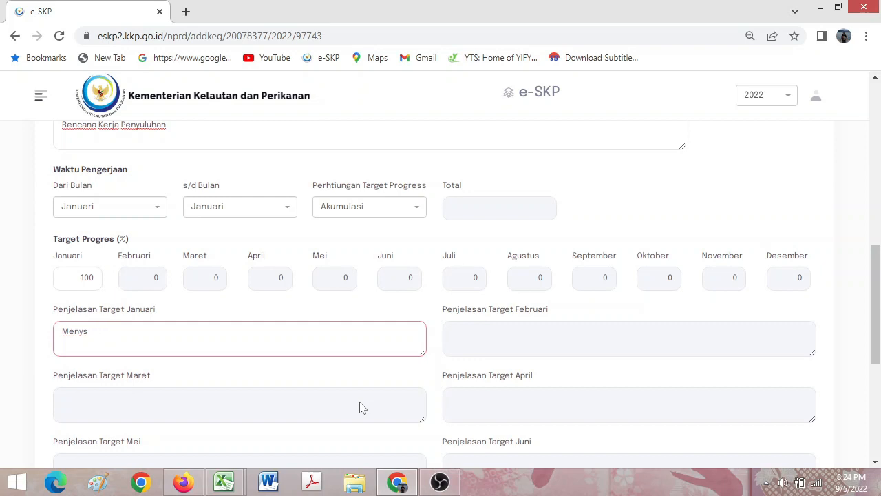
pyautogui.write('n rencana kerja')
# Submit the completed IKI form for the first work plan
pyautogui.scroll(-5, 358, 407)
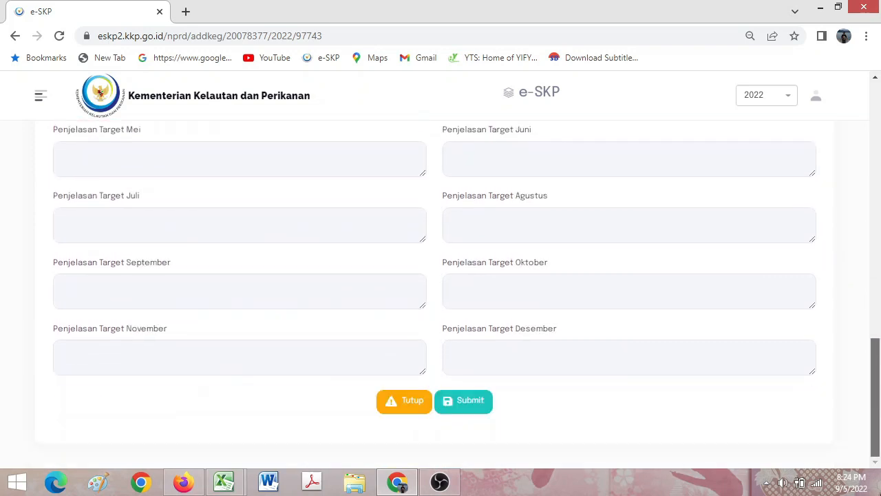
pyautogui.moveTo(876, 399)
pyautogui.mouseDown()
pyautogui.moveTo(879, 256)
pyautogui.moveTo(879, 403)
pyautogui.mouseUp()
pyautogui.click(478, 411)
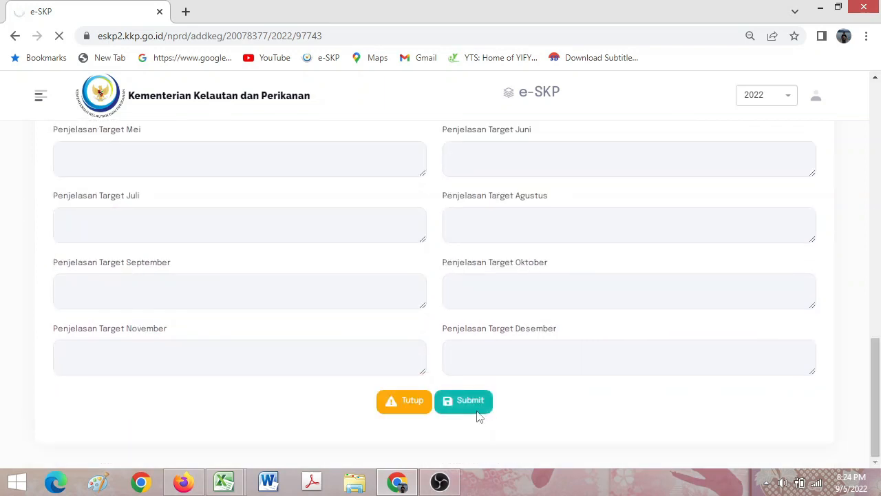
# Start a new Rencana Kinerja and fill its name with "Mendampingi Kelompok Perikanan di Wilayah Binaan Yang Ditetapkan" copied from the Excel sheet
pyautogui.moveTo(879, 248); pyautogui.dragTo(880, 292)
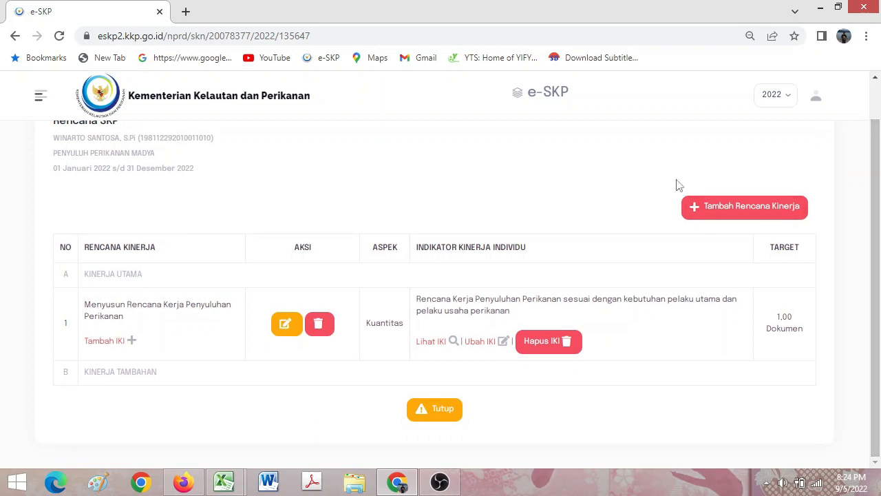
pyautogui.click(685, 205)
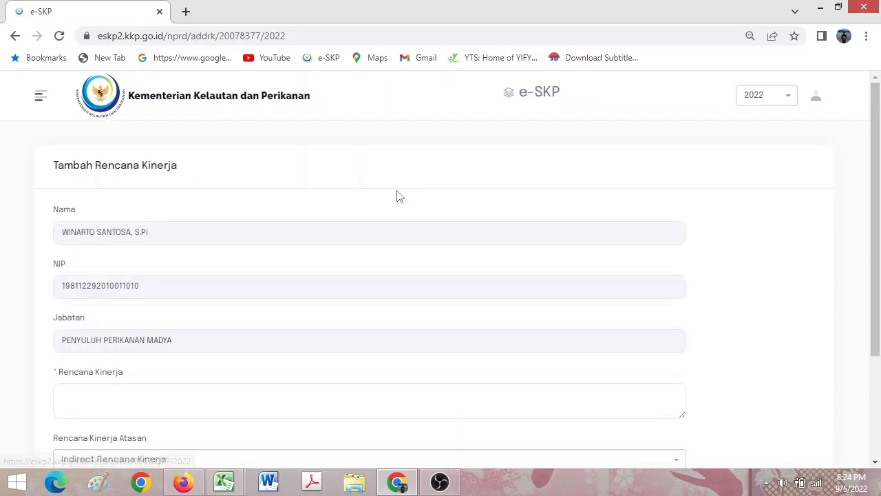
pyautogui.moveTo(880, 151); pyautogui.dragTo(880, 174)
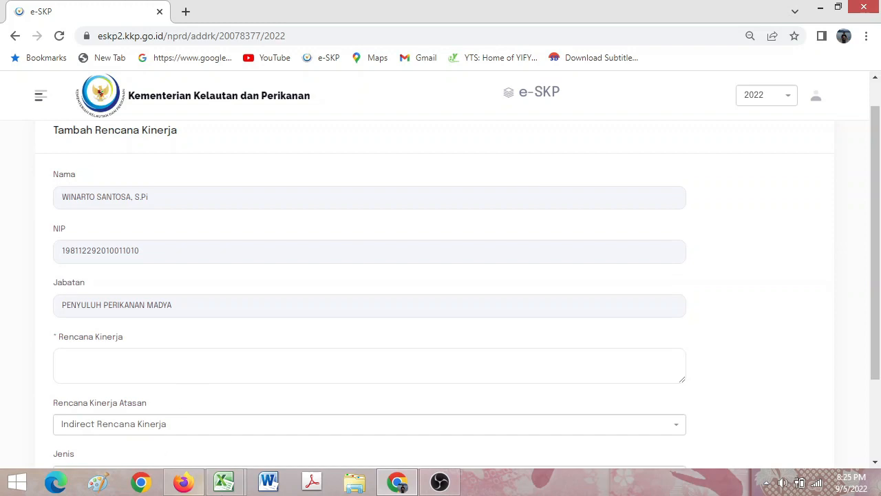
pyautogui.click(287, 409)
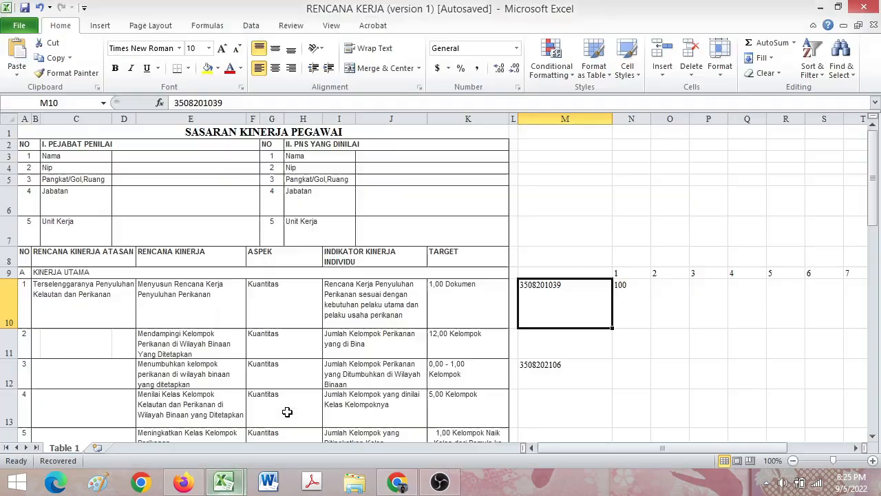
pyautogui.click(163, 349)
pyautogui.doubleClick(141, 334)
pyautogui.moveTo(141, 334); pyautogui.dragTo(257, 383)
pyautogui.hotkey('ctrl', 'c')
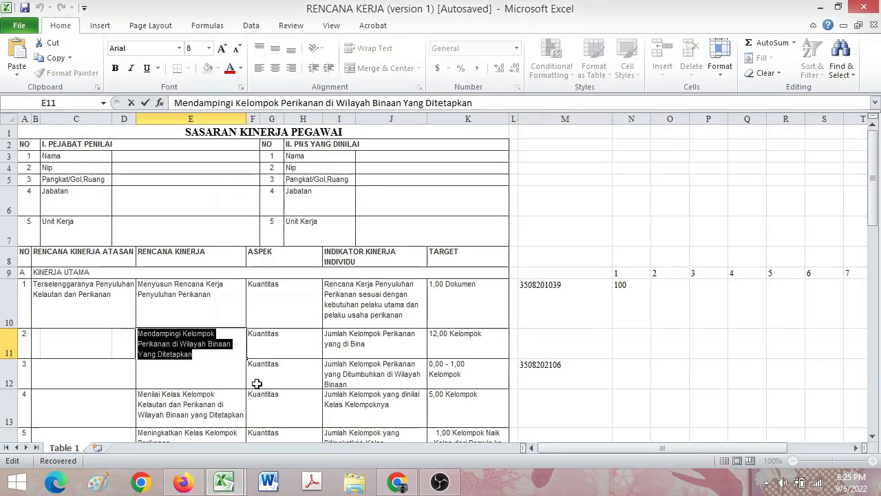
pyautogui.click(401, 485)
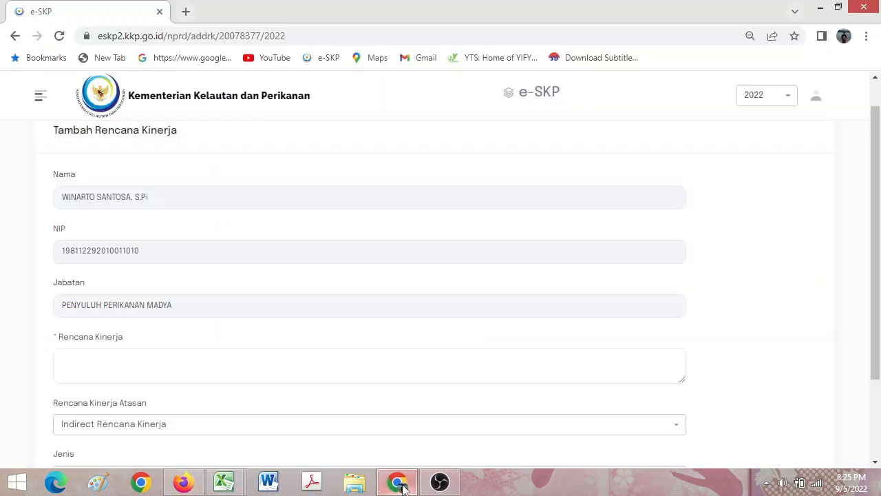
pyautogui.click(153, 353)
pyautogui.hotkey('ctrl', 'v')
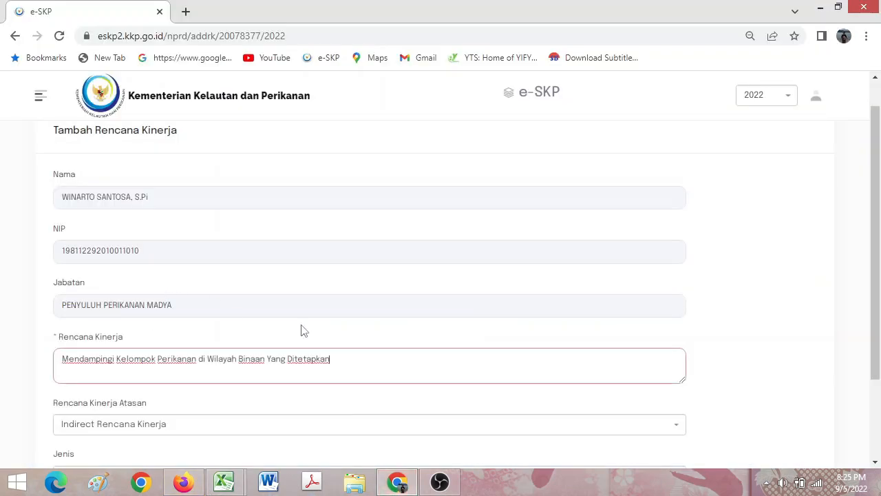
# Set Rencana Kinerja Atasan to Terselenggaranya Penyuluhan Kelautan dan Perikanan and submit the new plan
pyautogui.scroll(-2, 620, 310)
pyautogui.click(468, 320)
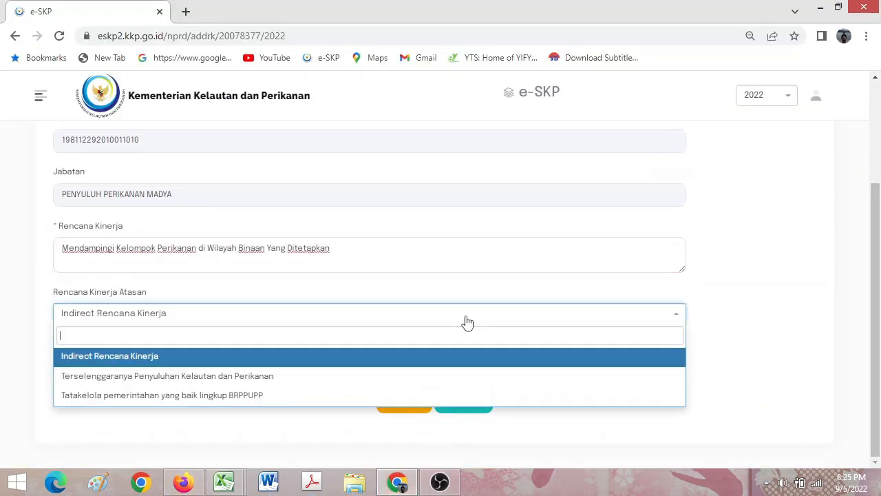
pyautogui.click(462, 375)
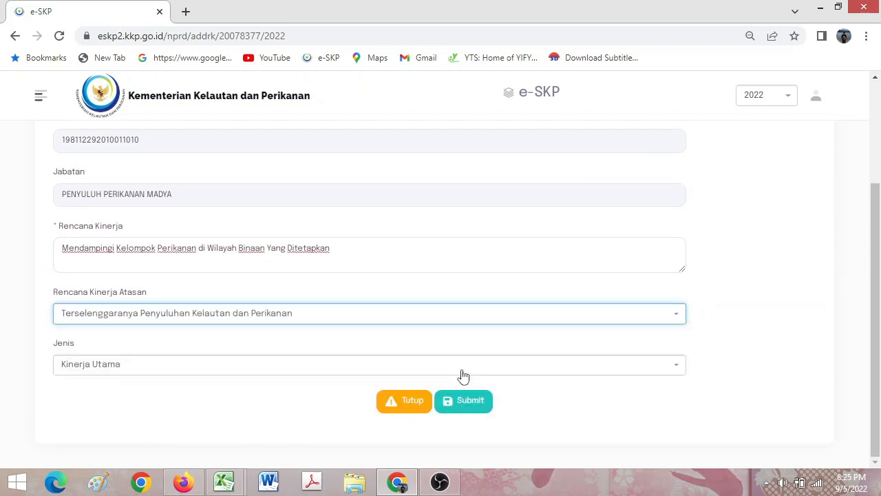
pyautogui.click(480, 412)
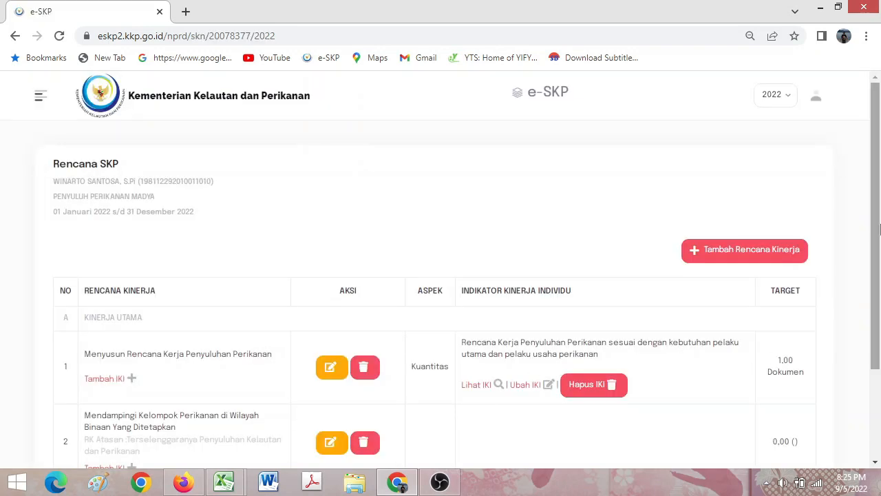
# Start adding an IKI under the Mendampingi Kelompok Perikanan plan, ready to fill in Indikator Kinerja Individu
pyautogui.scroll(-2, 688, 310)
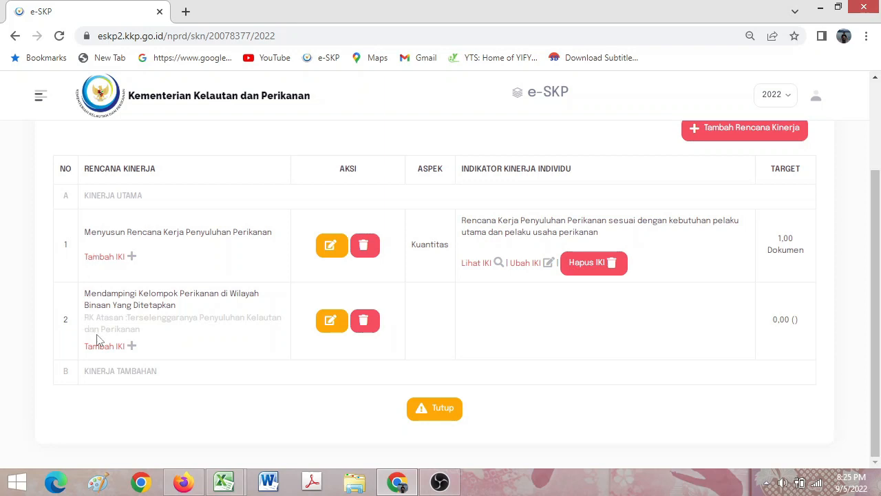
pyautogui.moveTo(85, 321); pyautogui.dragTo(153, 335)
pyautogui.click(170, 338)
pyautogui.click(110, 347)
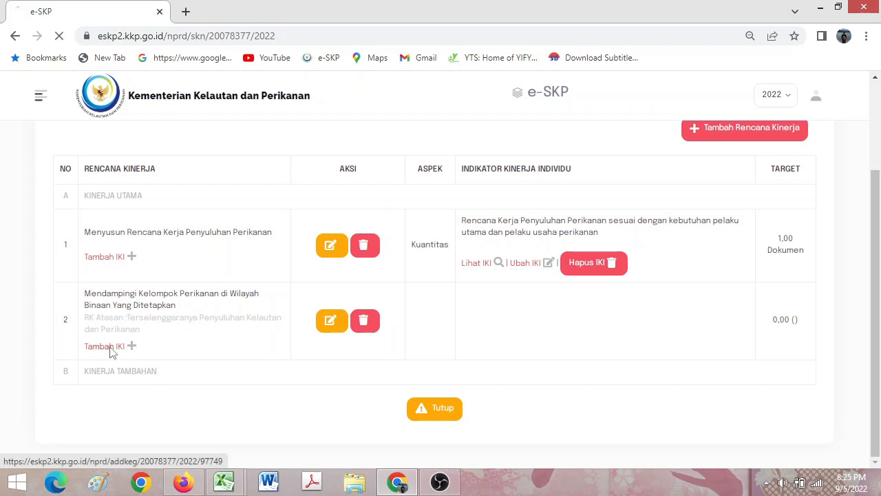
pyautogui.scroll(-3, 350, 205)
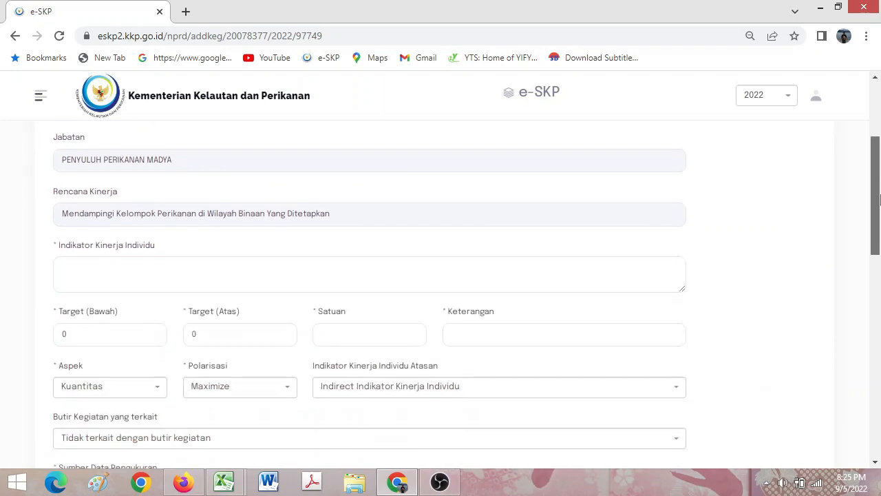
pyautogui.click(255, 243)
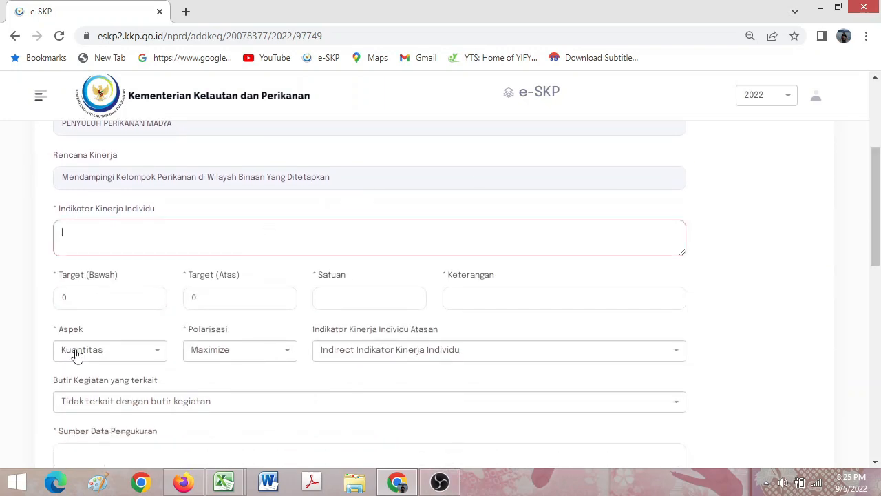
# Copy "Jumlah Kelompok Perikanan yang di Bina" from the second plan's row in Excel into Indikator Kinerja Individu in Chrome
pyautogui.click(224, 482)
pyautogui.click(296, 432)
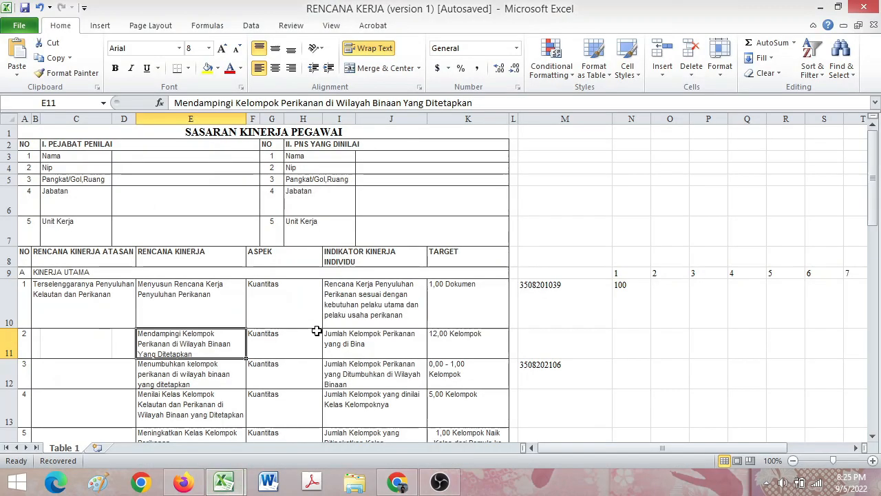
pyautogui.click(340, 343)
pyautogui.press('F2')
pyautogui.moveTo(326, 336); pyautogui.dragTo(456, 398)
pyautogui.hotkey('ctrl', 'c')
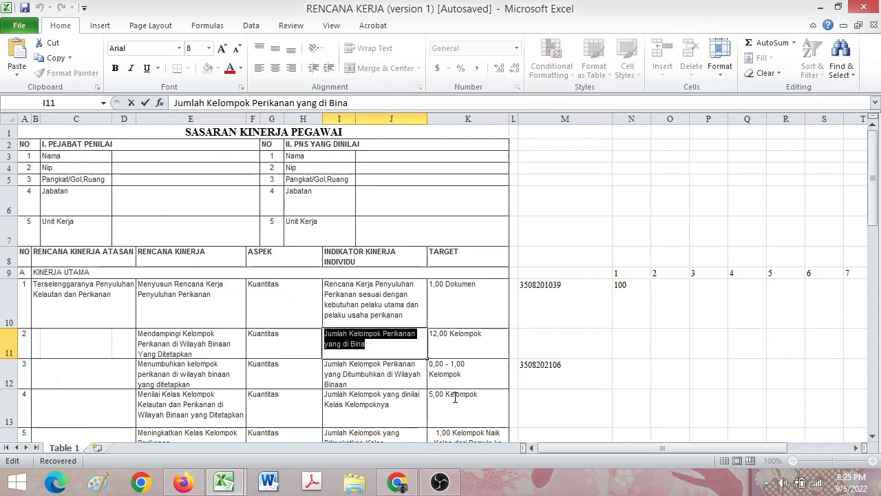
pyautogui.click(183, 482)
pyautogui.click(397, 481)
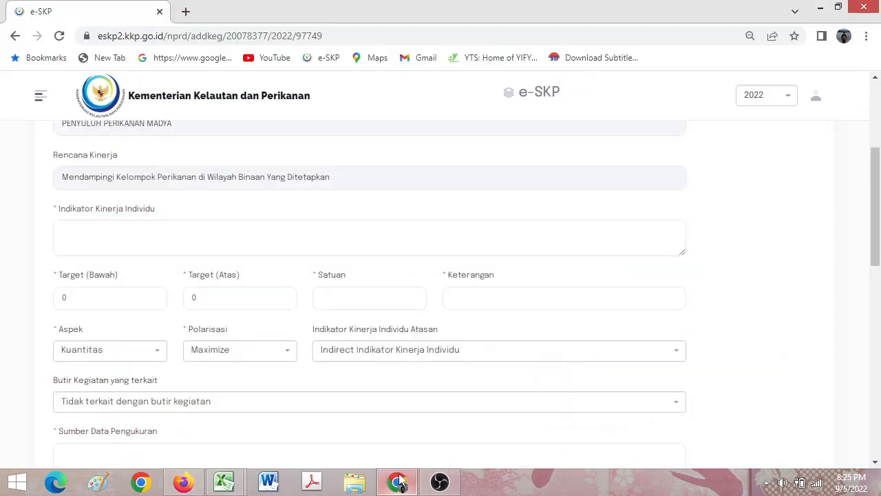
pyautogui.click(128, 228)
pyautogui.hotkey('ctrl', 'v')
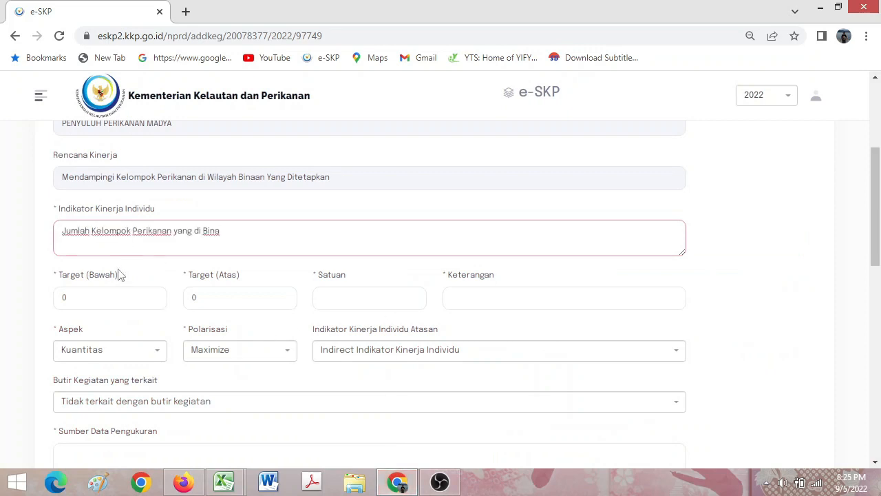
# Set both Target (Bawah) and Target (Atas) to 12 and enter Kelompok as the Satuan
pyautogui.doubleClick(117, 291)
pyautogui.write('12')
pyautogui.press('Tab')
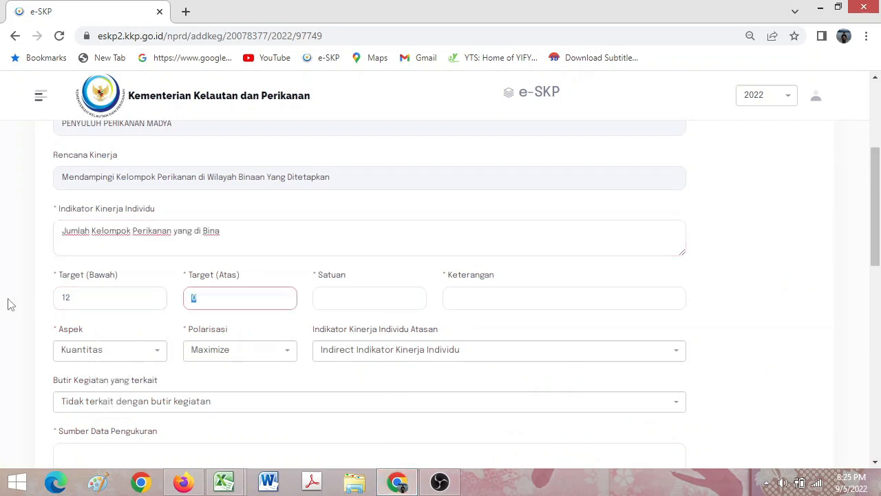
pyautogui.write('12')
pyautogui.press('Tab')
pyautogui.write('Kelom')
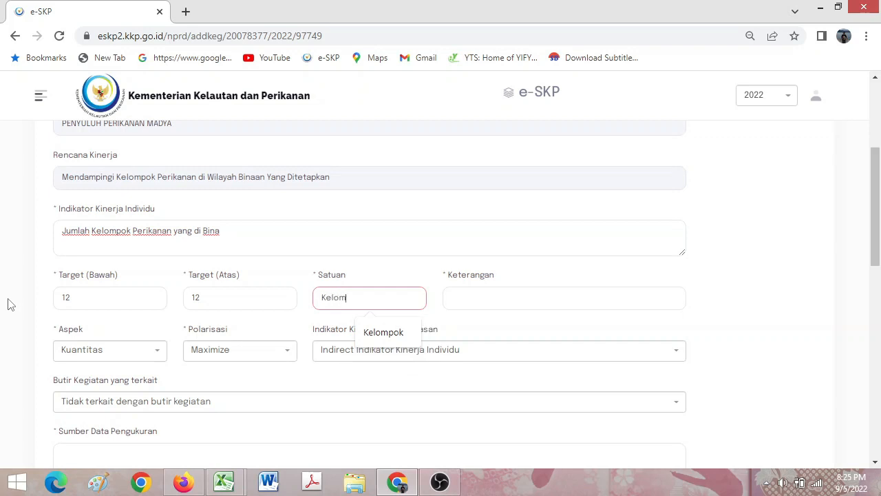
pyautogui.write('pok')
pyautogui.press('Tab')
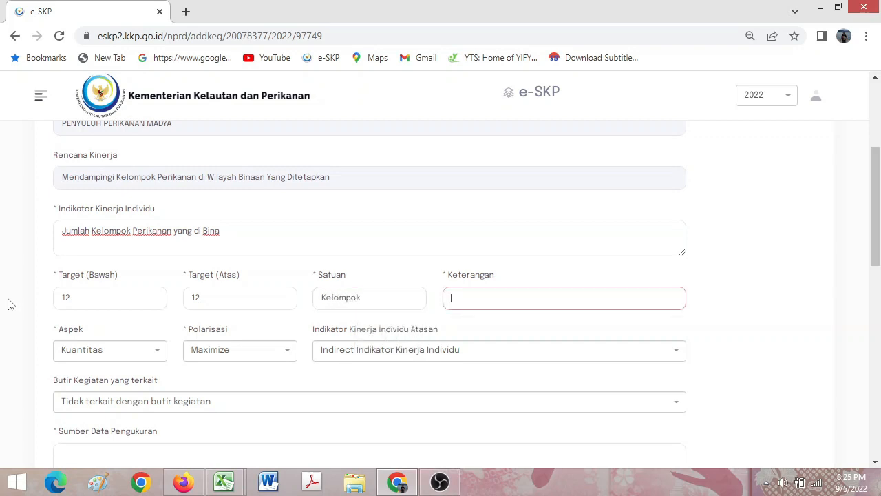
pyautogui.scroll(-3, 482, 228)
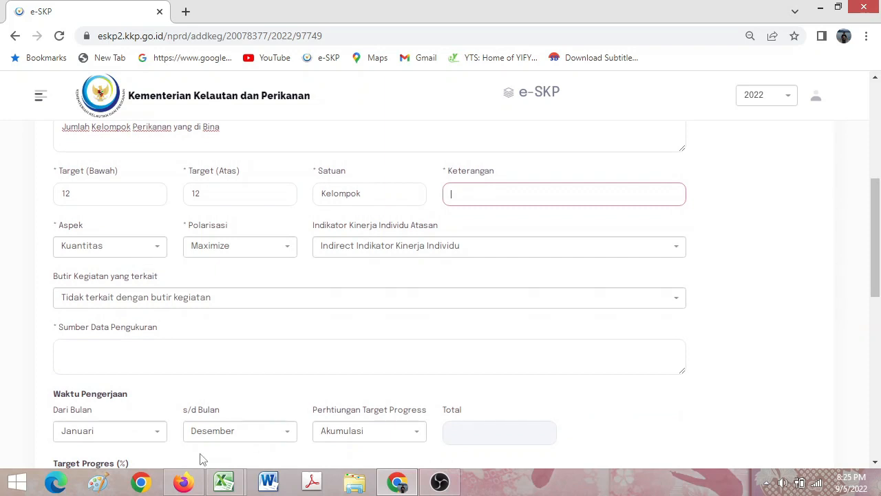
# After consulting the reference SKP in Firefox, set Indikator Kinerja Individu Atasan in Chrome to Jumlah Kelompok Pelaku Utama / Pelaku Usaha yang Disuluh di Satminkal BRPPUPP
pyautogui.moveTo(229, 484)
pyautogui.click(305, 422)
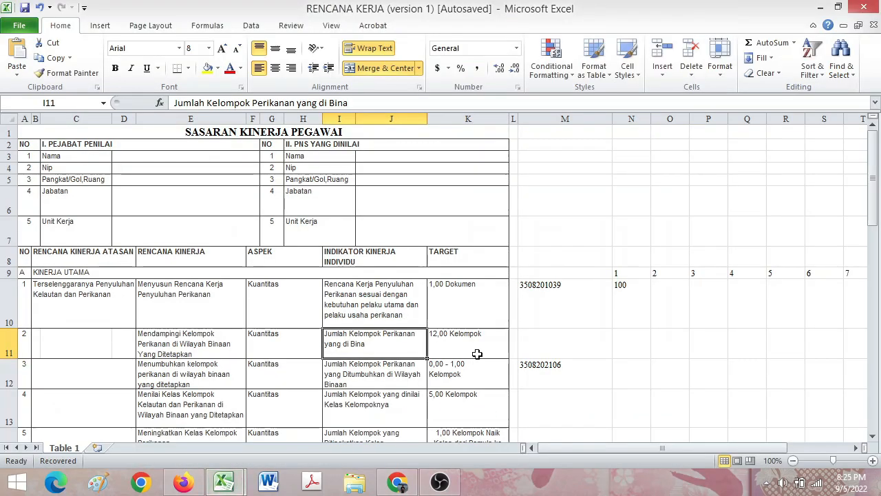
pyautogui.click(183, 482)
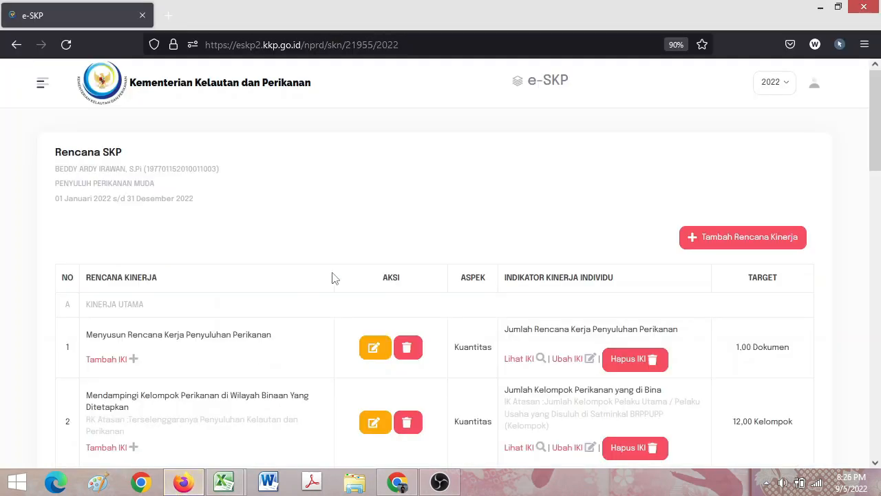
pyautogui.scroll(-3, 835, 233)
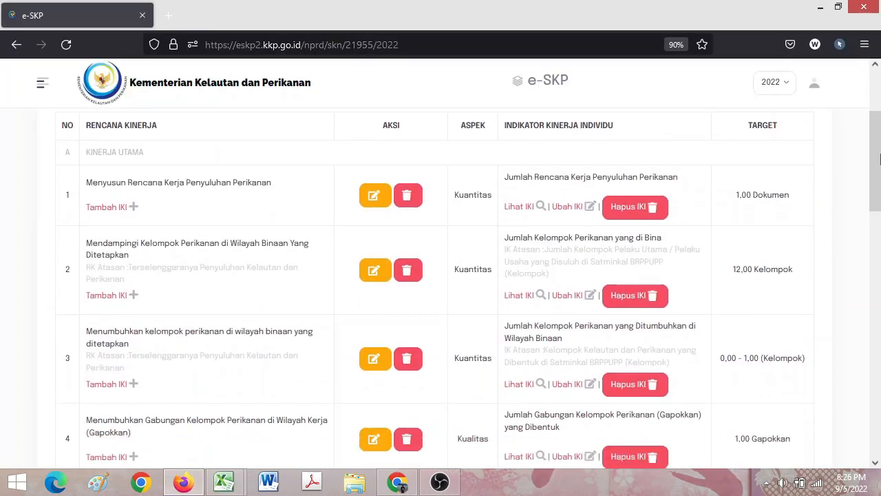
pyautogui.click(410, 478)
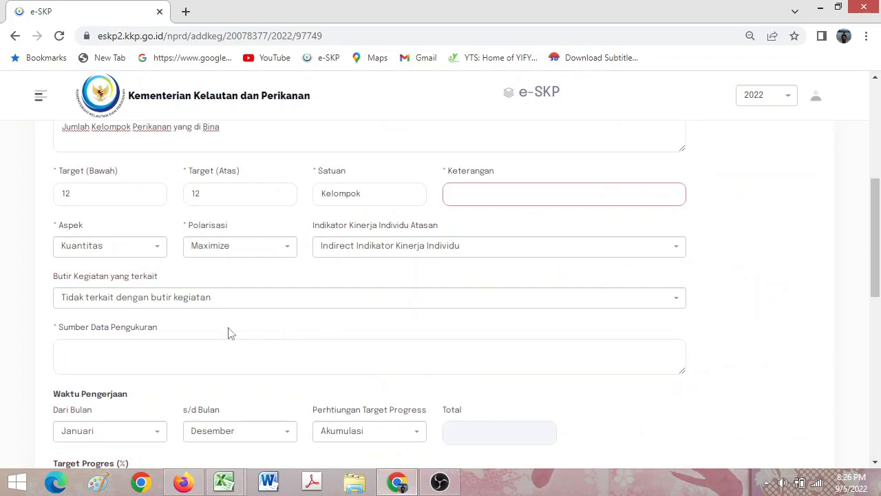
pyautogui.click(521, 252)
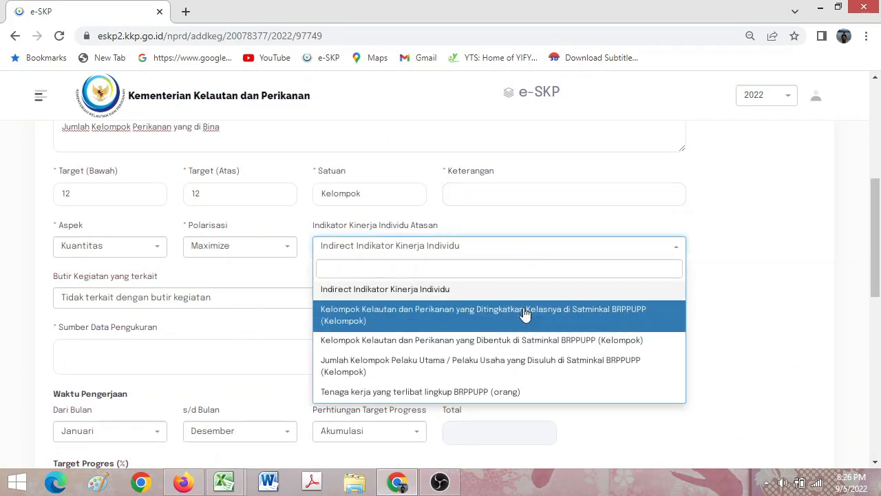
pyautogui.click(530, 368)
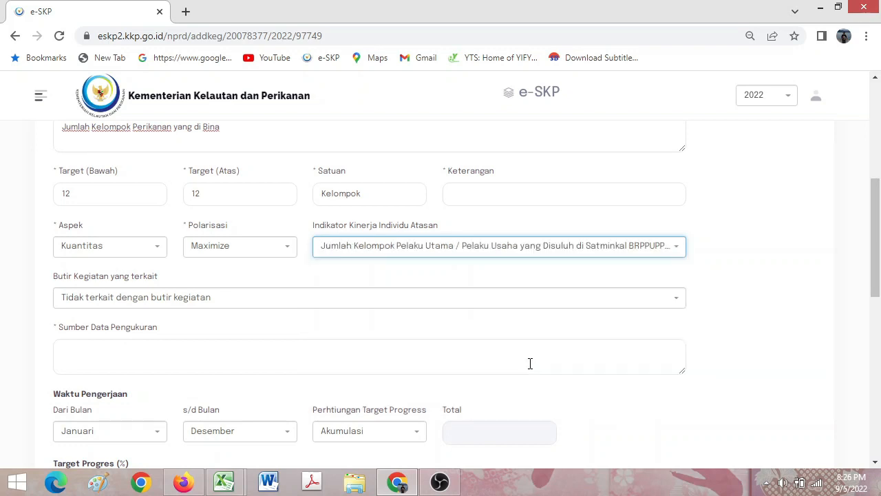
# Leave Butir Kegiatan as Tidak terkait dengan butir kegiatan and enter Profile Kelompok Perikanan as the Sumber Data Pengukuran
pyautogui.click(413, 299)
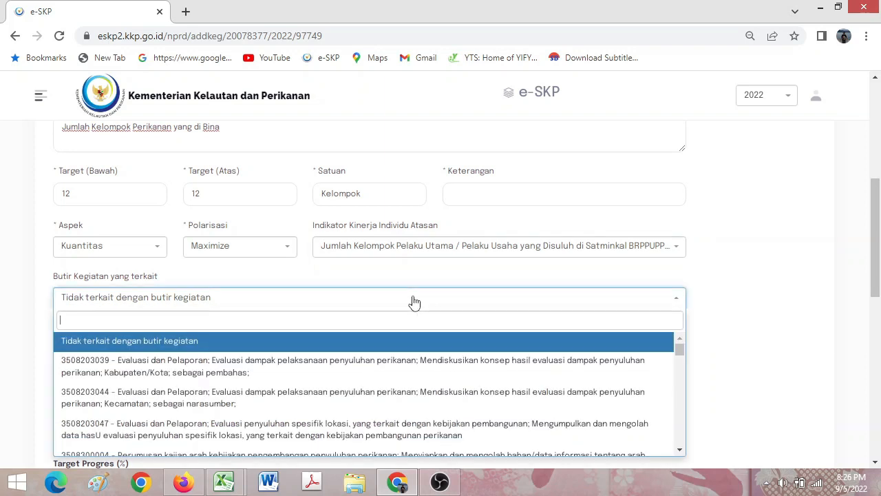
pyautogui.click(413, 302)
pyautogui.click(414, 301)
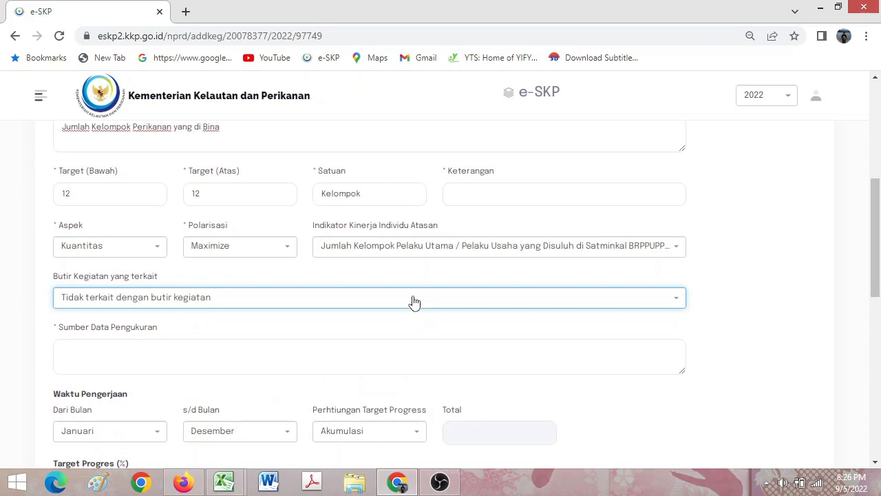
pyautogui.click(369, 360)
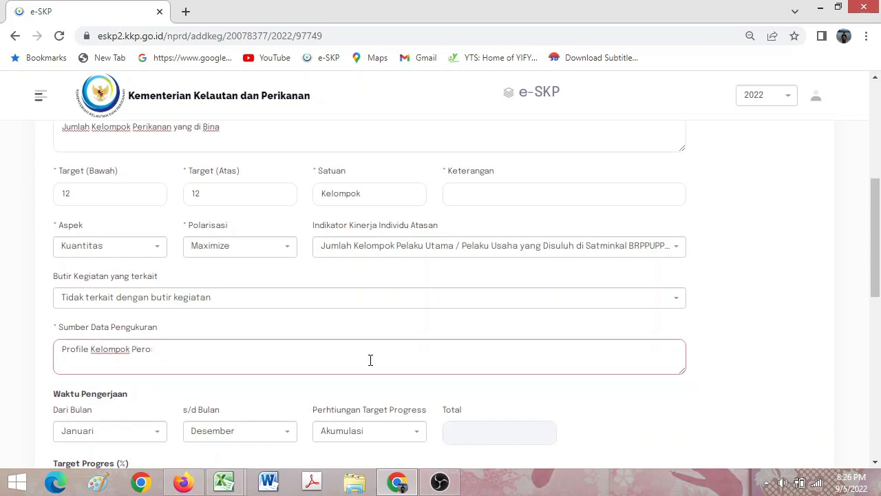
pyautogui.write('kanan')
# Set the Target Progres to 5 for Januari and Februari and to 10 for Maret, April and Mei
pyautogui.scroll(-2, 369, 275)
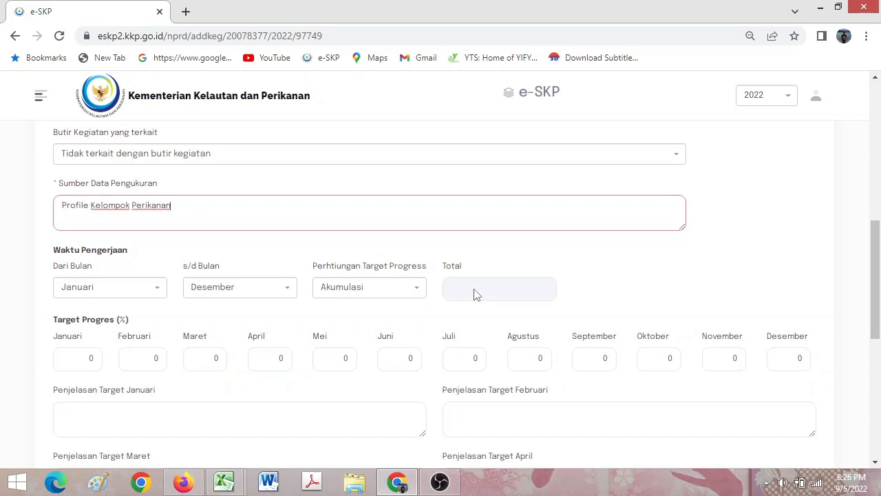
pyautogui.click(87, 362)
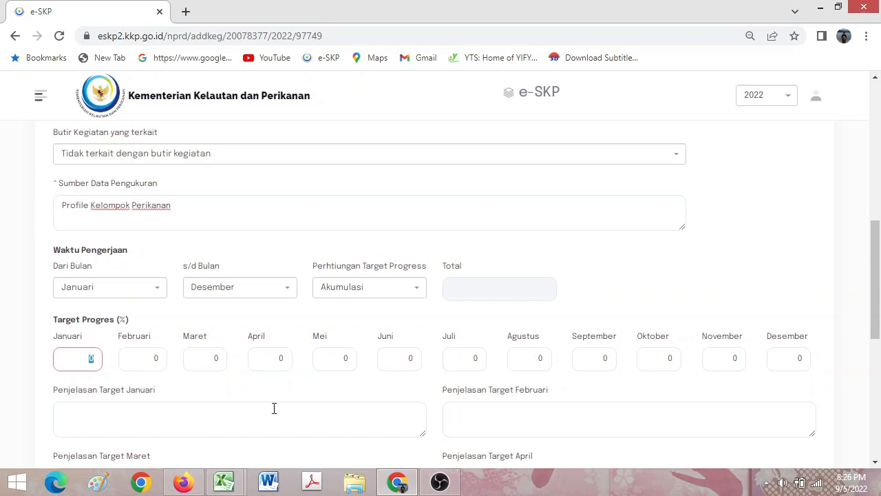
pyautogui.press('Tab')
pyautogui.write('5')
pyautogui.press('Tab')
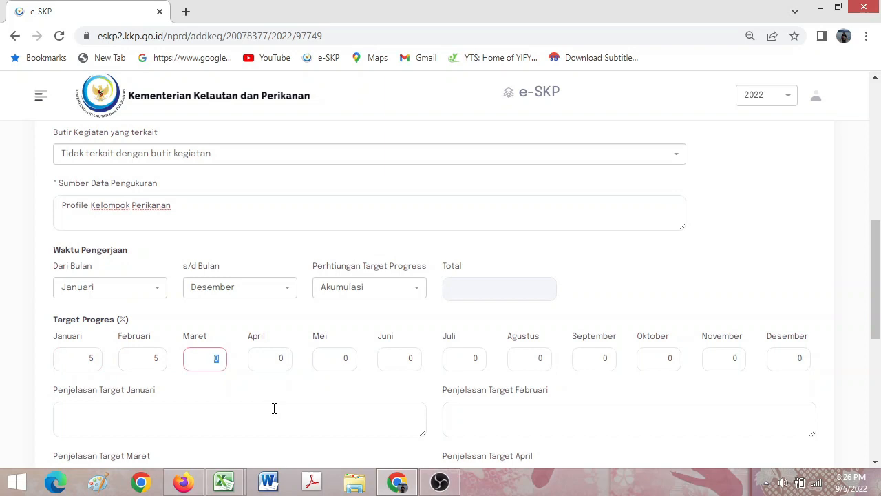
pyautogui.write('10')
pyautogui.press('Tab')
pyautogui.write('10')
pyautogui.press('Tab')
pyautogui.write('1')
pyautogui.press('Tab')
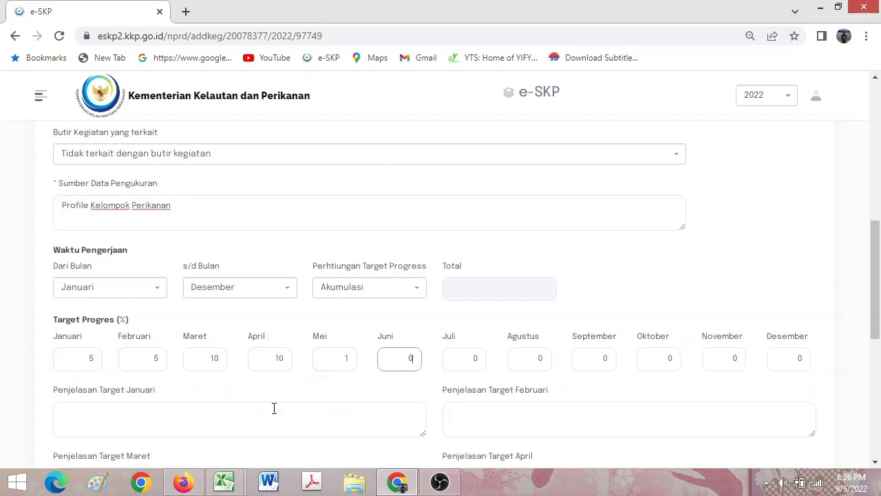
pyautogui.doubleClick(343, 356)
pyautogui.write('10')
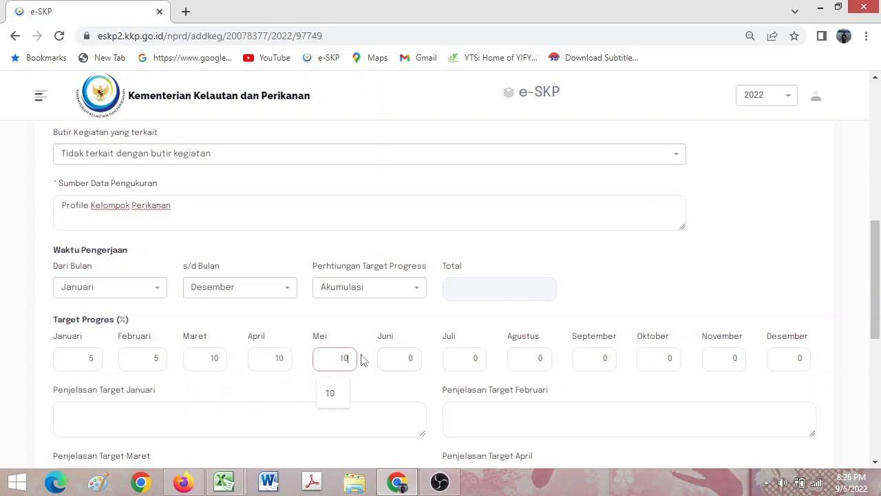
# Set the Target Progres to 10 for each month from Juni through Oktober and to 5 for November and Desember
pyautogui.press('Tab')
pyautogui.write('10')
pyautogui.press('Tab')
pyautogui.write('10')
pyautogui.press('Tab')
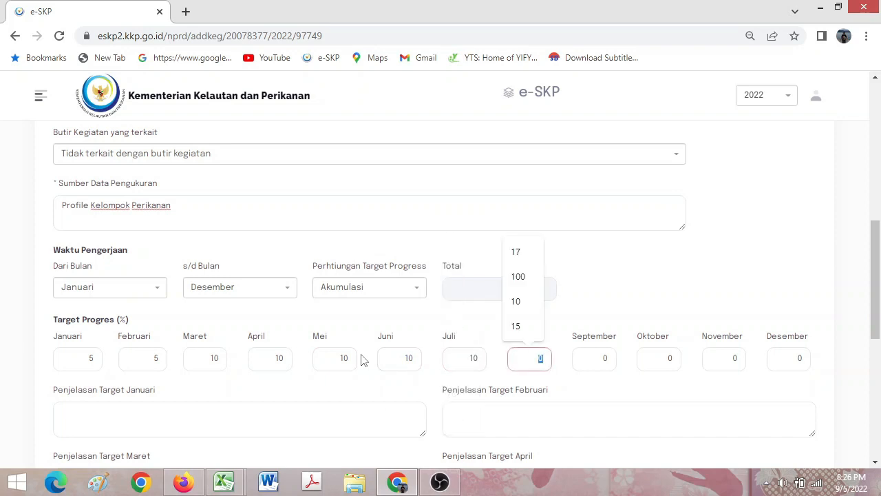
pyautogui.write('10')
pyautogui.press('Tab')
pyautogui.write('10')
pyautogui.press('Tab')
pyautogui.write('10')
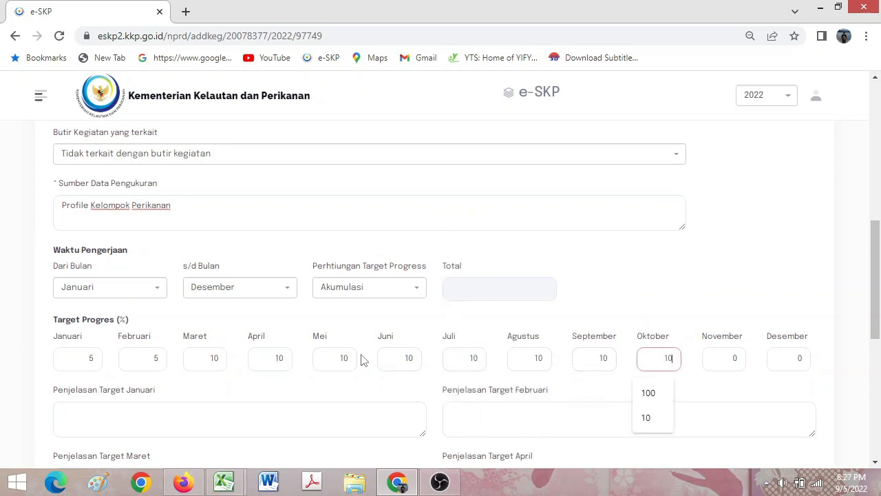
pyautogui.press('Tab')
pyautogui.write('5')
pyautogui.press('Tab')
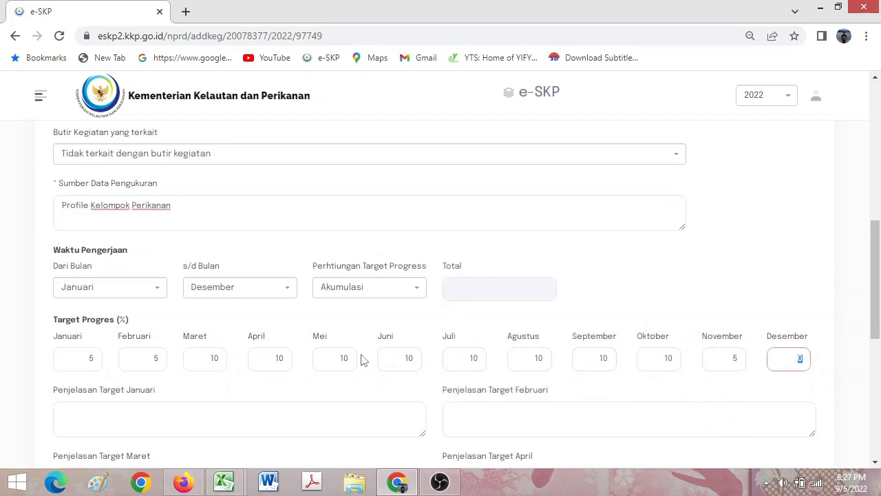
pyautogui.write('5')
# Submit the IKI for the Mendampingi Kelompok Perikanan plan with the monthly Penjelasan Target fields left empty
pyautogui.scroll(-3, 877, 296)
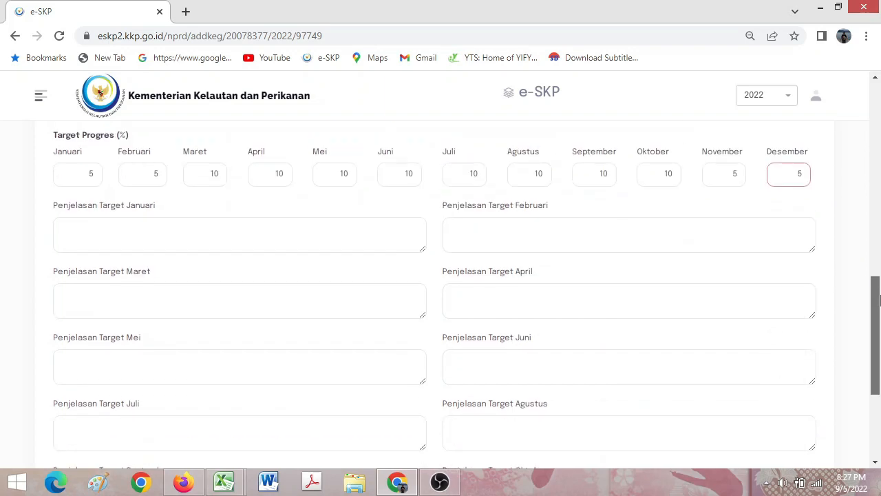
pyautogui.click(197, 244)
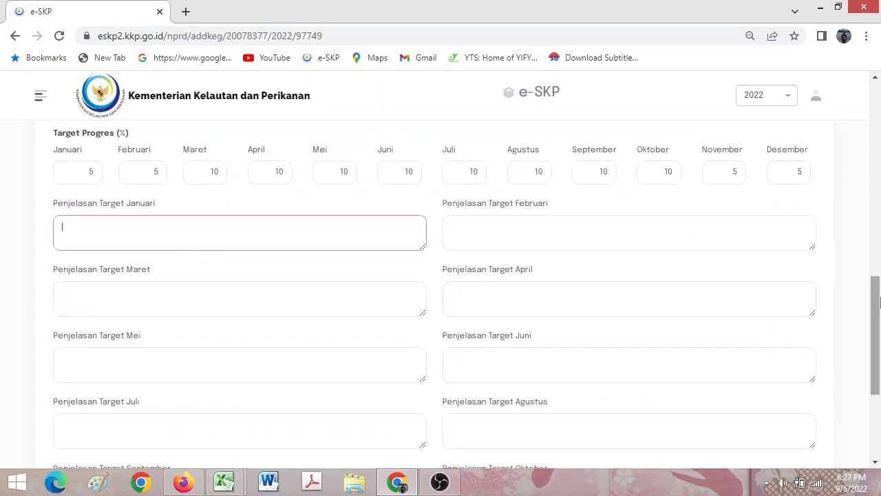
pyautogui.moveTo(880, 301); pyautogui.dragTo(879, 383)
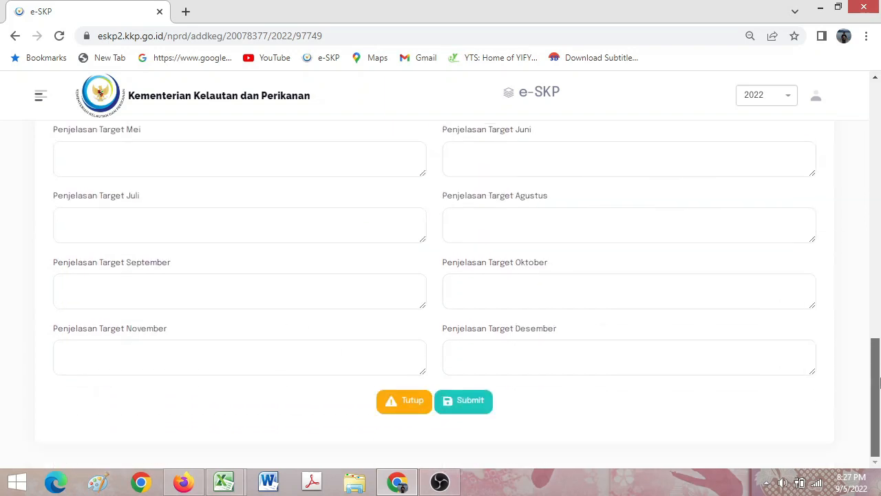
pyautogui.click(478, 405)
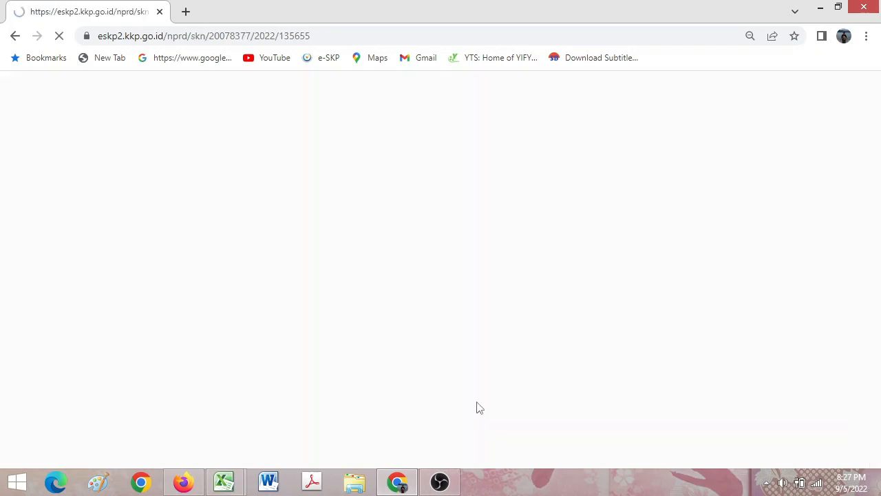
# Start adding a third Rencana Kinerja to the SKP, ready to fill in its Rencana Kinerja text
pyautogui.moveTo(879, 213); pyautogui.dragTo(879, 307)
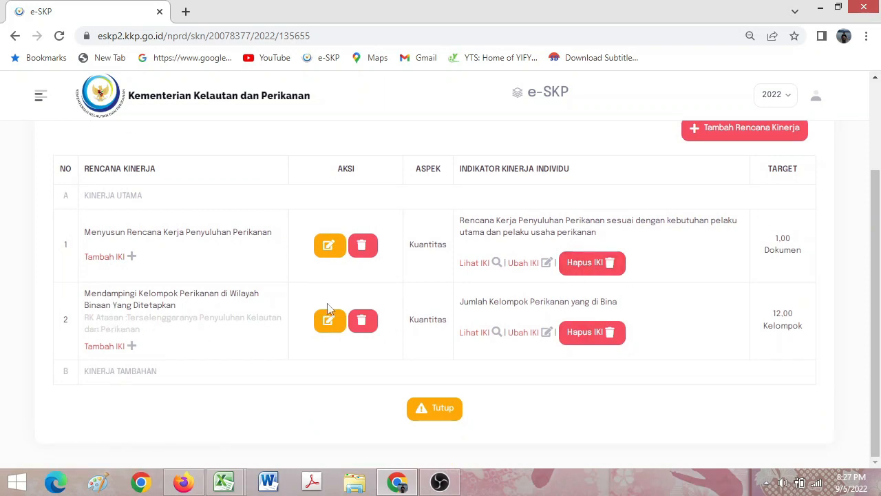
pyautogui.click(711, 140)
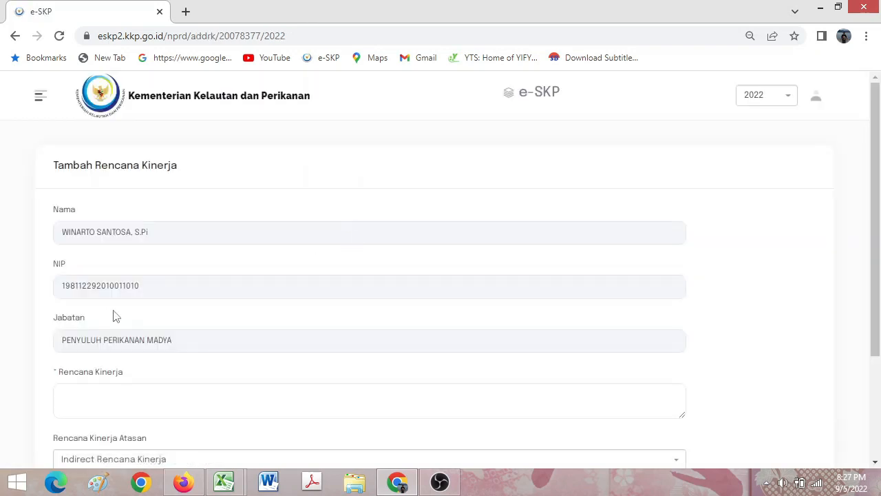
pyautogui.moveTo(879, 169); pyautogui.dragTo(879, 219)
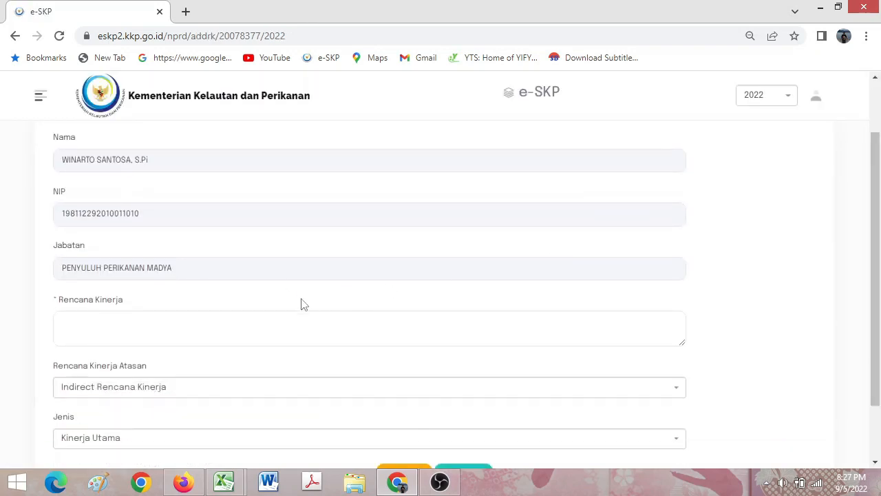
pyautogui.click(254, 332)
# Copy "Menumbuhkan kelompok perikanan di wilayah binaan yang ditetapkan" from the third plan's row in Excel into Rencana Kinerja in Chrome
pyautogui.click(225, 484)
pyautogui.click(301, 422)
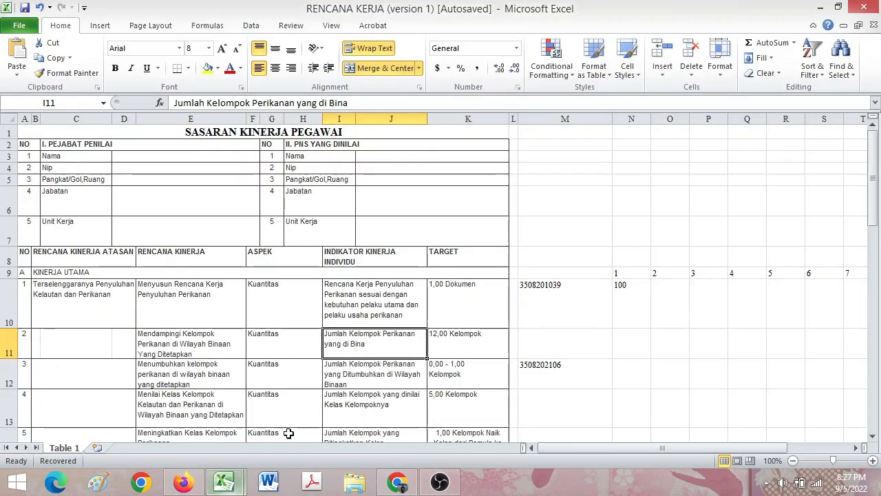
pyautogui.doubleClick(183, 375)
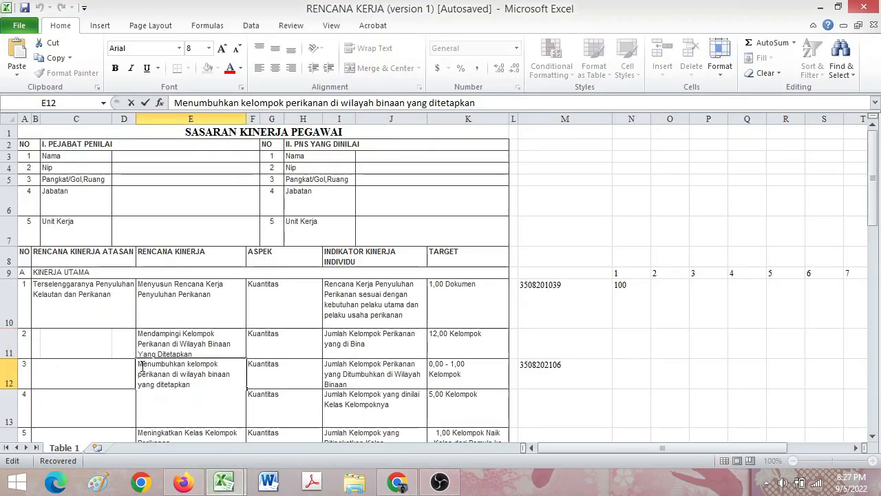
pyautogui.moveTo(142, 364); pyautogui.dragTo(250, 417)
pyautogui.hotkey('ctrl', 'c')
pyautogui.click(225, 484)
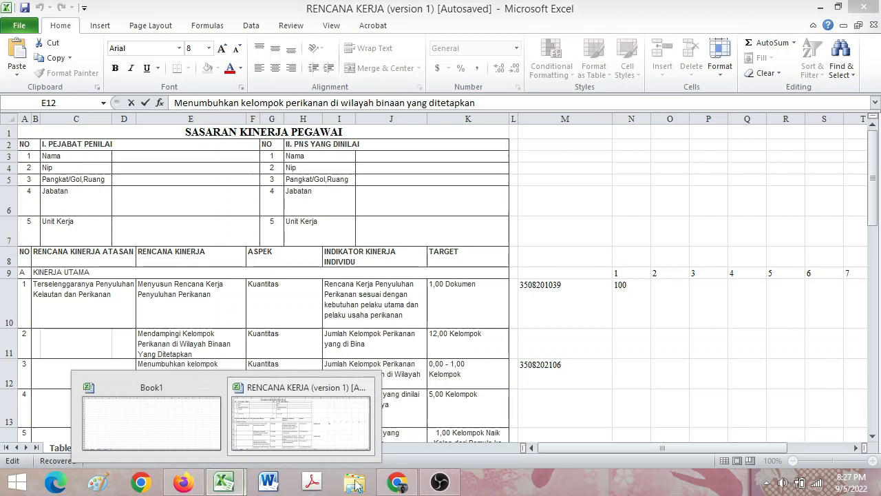
pyautogui.click(396, 482)
pyautogui.click(195, 324)
pyautogui.hotkey('ctrl', 'v')
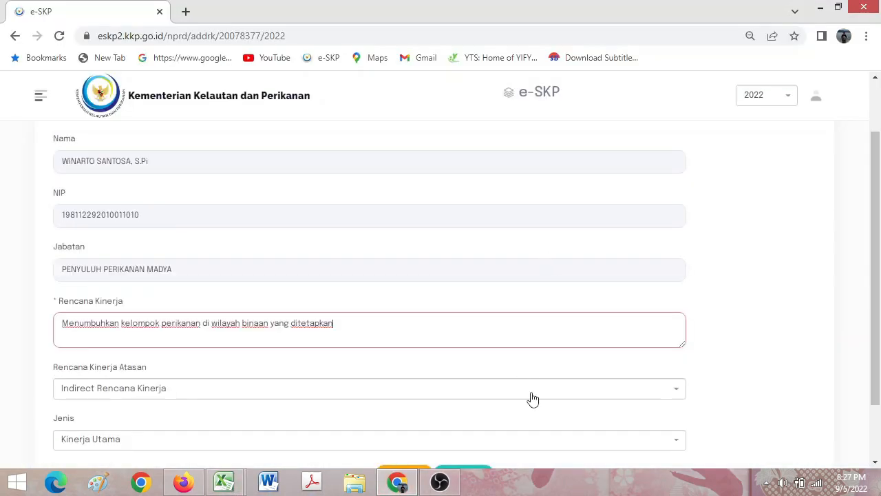
# Link the Menumbuhkan kelompok perikanan plan to Rencana Kinerja Atasan Terselenggaranya Penyuluhan Kelautan dan Perikanan and submit it as Kinerja Utama
pyautogui.click(528, 394)
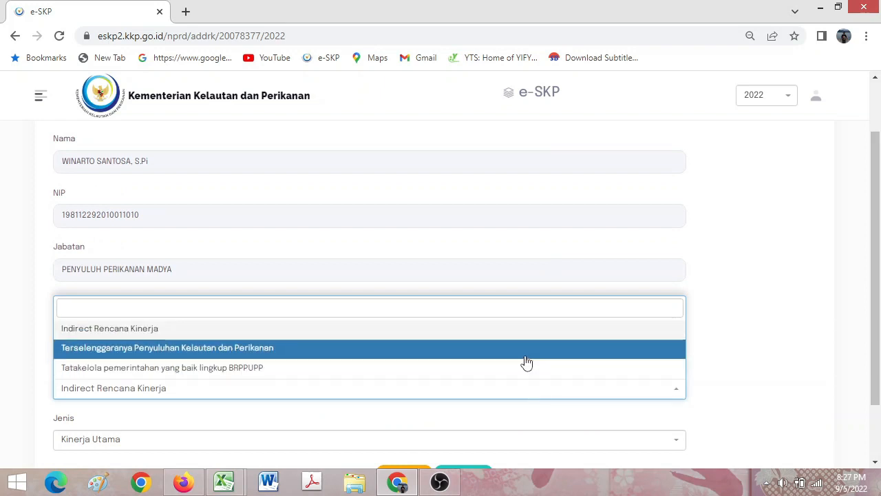
pyautogui.click(527, 363)
pyautogui.scroll(-2, 804, 393)
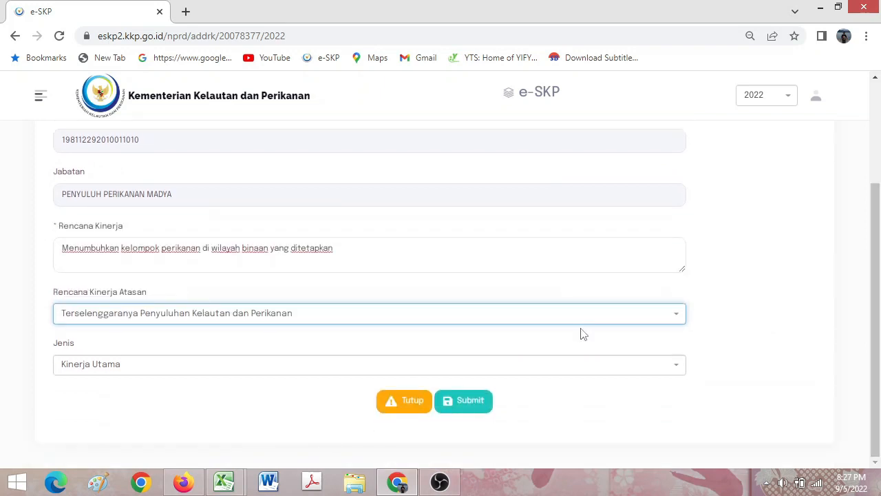
pyautogui.click(474, 402)
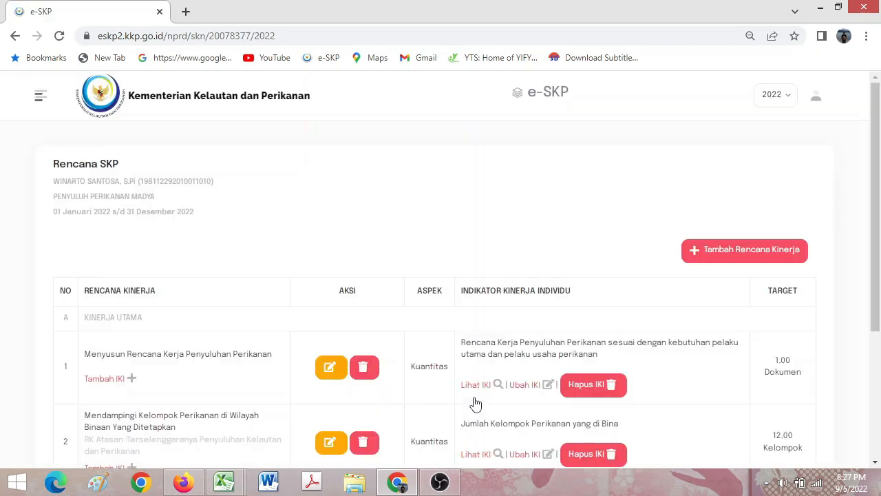
# Start adding an IKI under the Menumbuhkan kelompok perikanan plan, ready to fill in Indikator Kinerja Individu
pyautogui.scroll(-3, 879, 337)
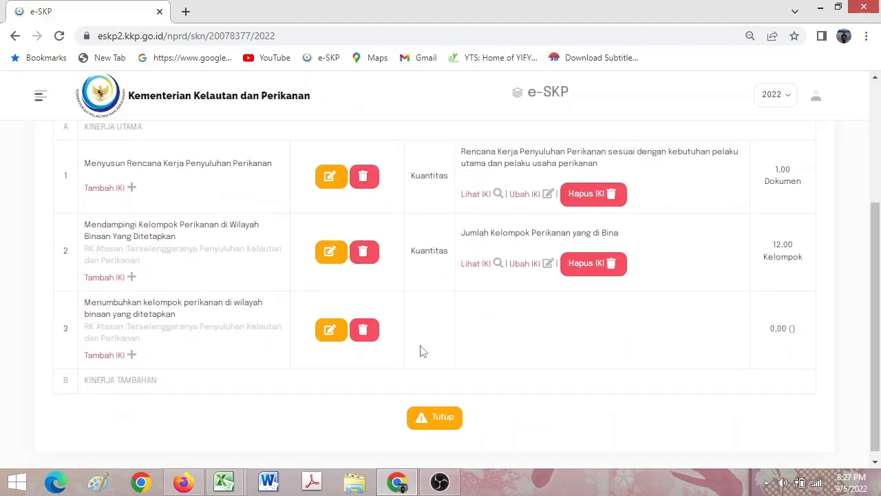
pyautogui.click(112, 358)
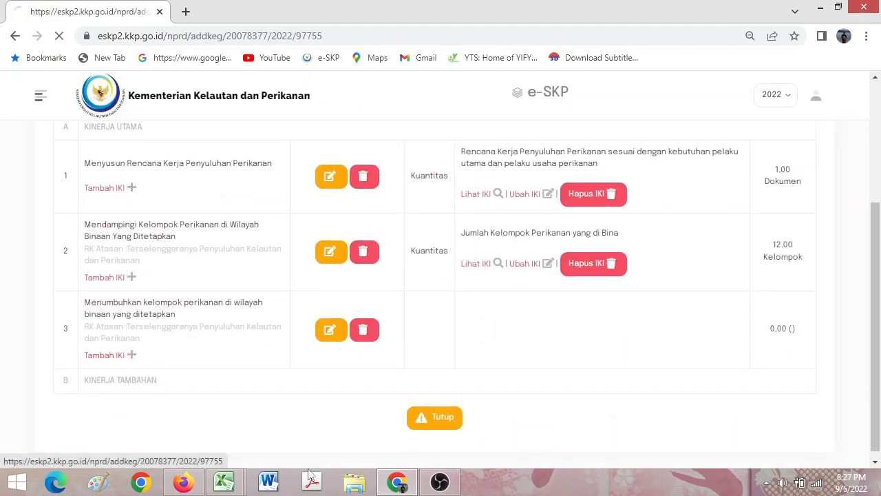
pyautogui.scroll(-3, 879, 240)
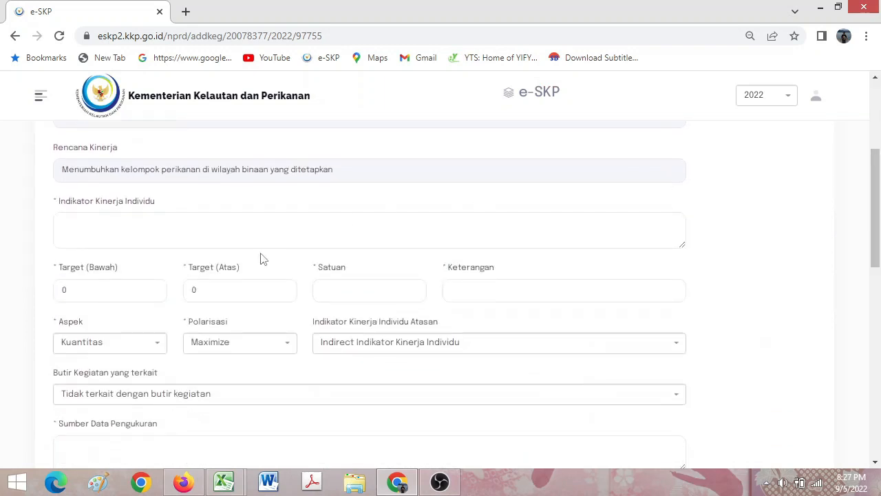
pyautogui.click(245, 240)
pyautogui.moveTo(225, 484)
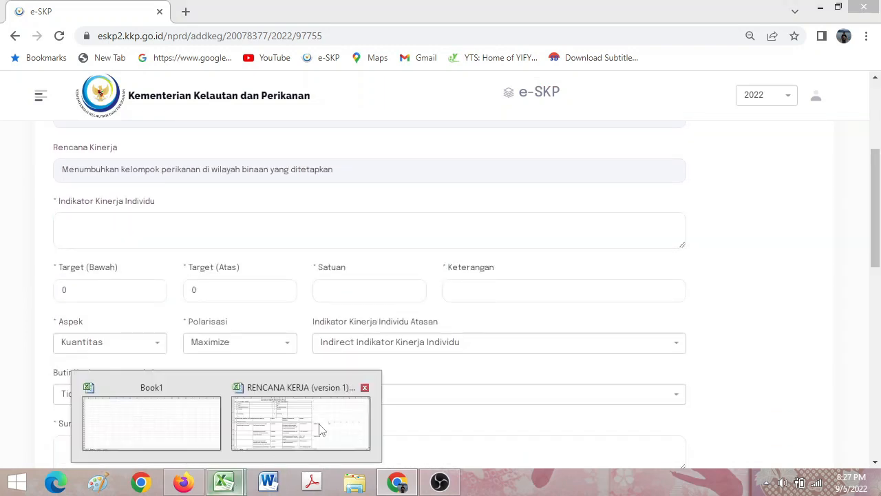
# Copy "Jumlah Kelompok Perikanan yang Ditumbuhkan di Wilayah Binaan" from the third plan's row in Excel into Indikator Kinerja Individu in Chrome
pyautogui.click(297, 413)
pyautogui.click(328, 374)
pyautogui.doubleClick(327, 374)
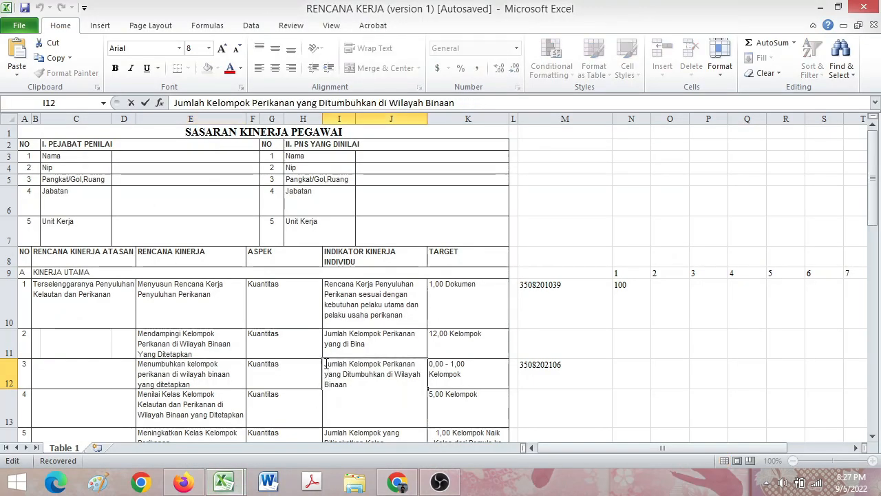
pyautogui.moveTo(326, 365); pyautogui.dragTo(417, 448)
pyautogui.hotkey('ctrl', 'c')
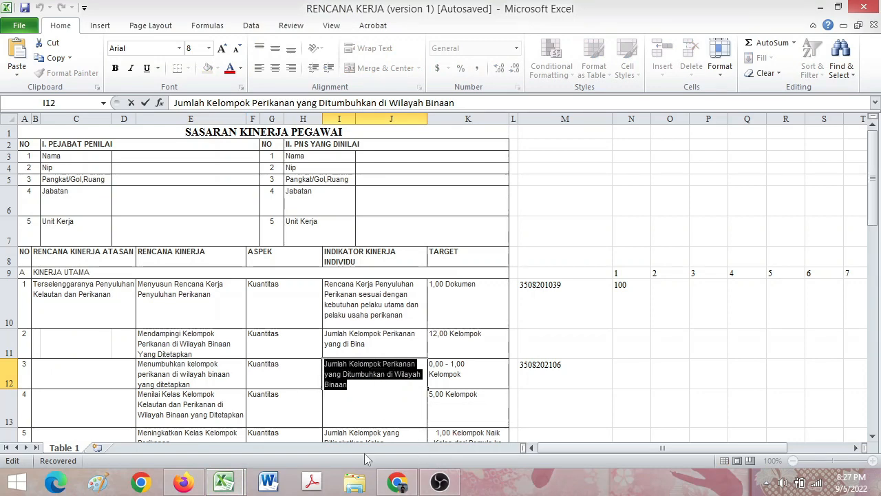
pyautogui.moveTo(221, 487)
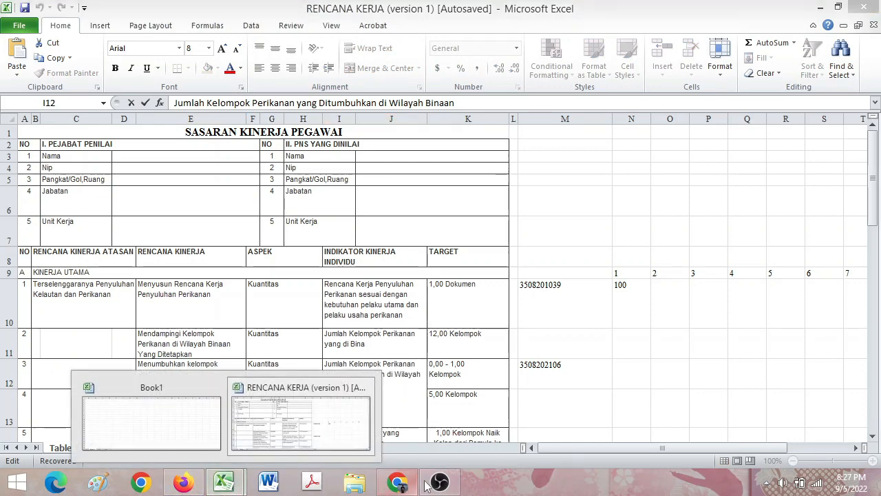
pyautogui.click(397, 482)
pyautogui.hotkey('ctrl', 'v')
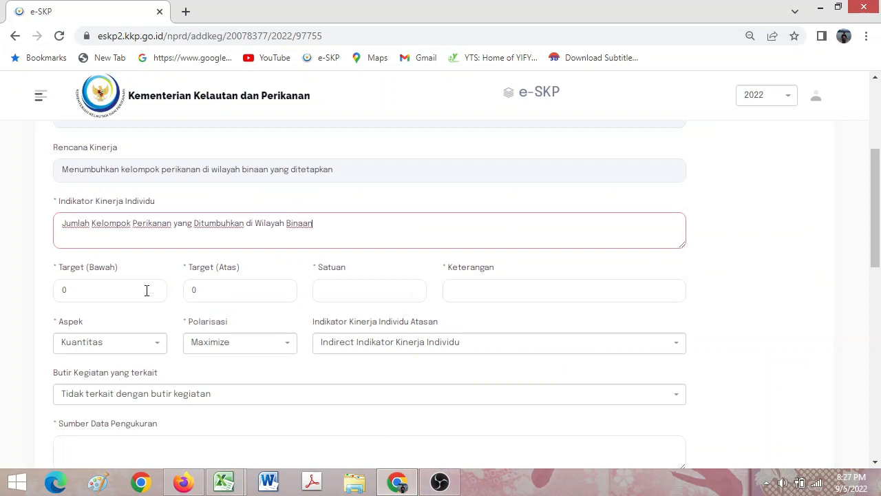
# Set both Target (Bawah) and Target (Atas) to 1, with Kelompok as the Satuan
pyautogui.click(120, 286)
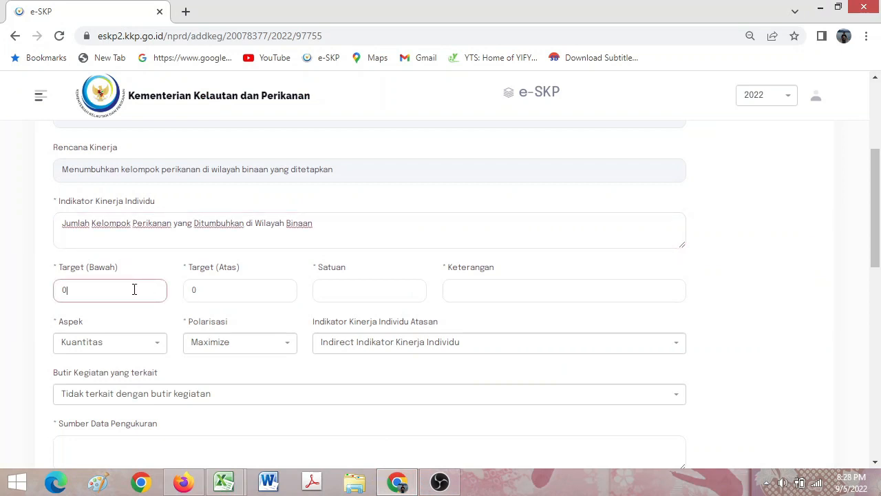
pyautogui.write('1')
pyautogui.press('Tab')
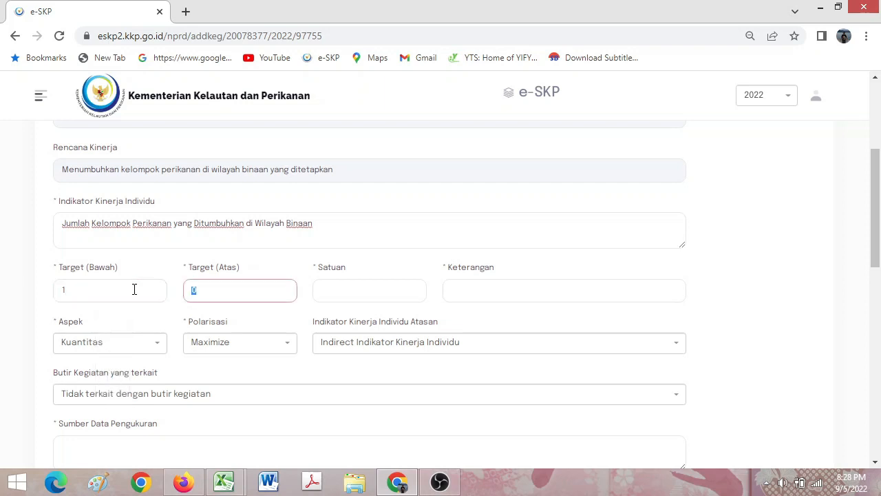
pyautogui.write('1')
pyautogui.press('Tab')
pyautogui.write('Kelompo')
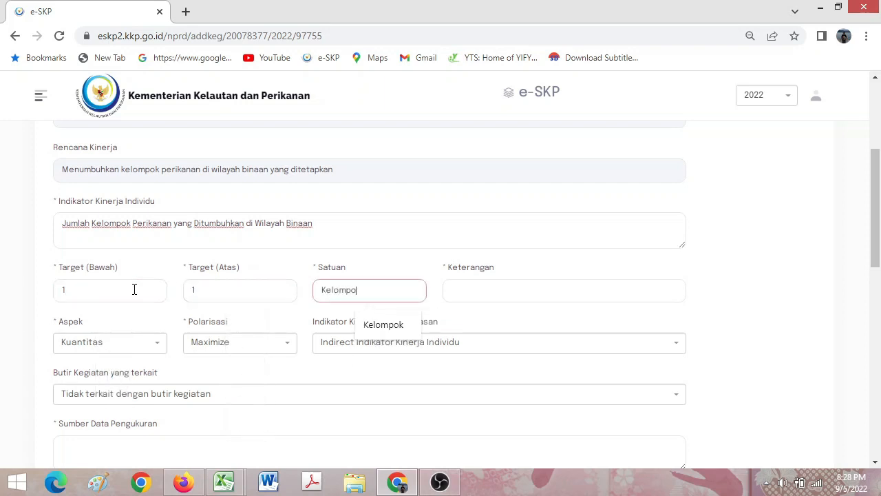
pyautogui.write('k')
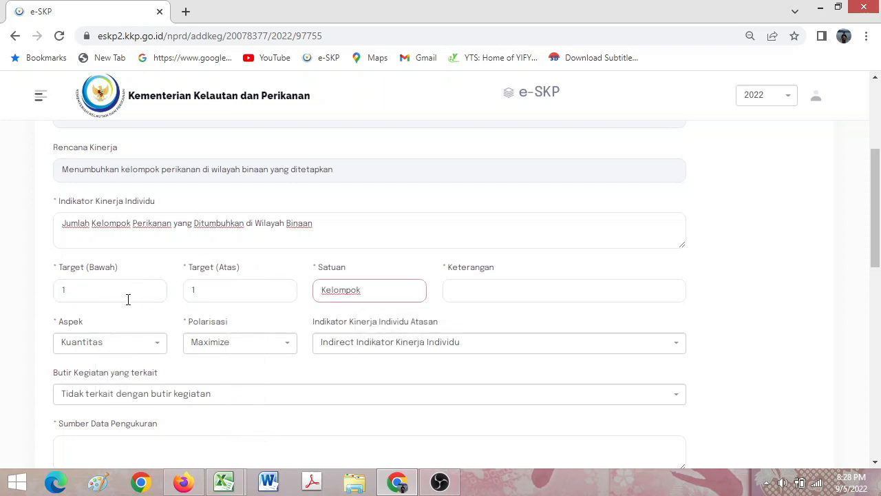
pyautogui.scroll(-1, 599, 269)
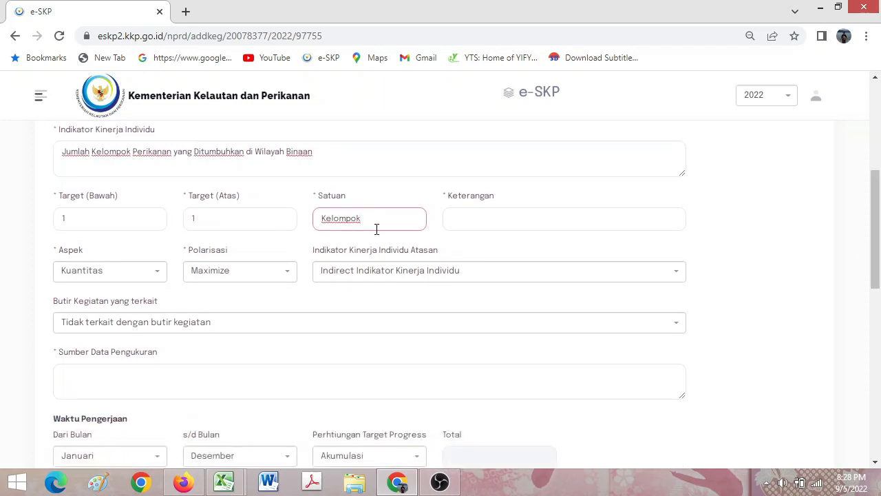
pyautogui.click(96, 219)
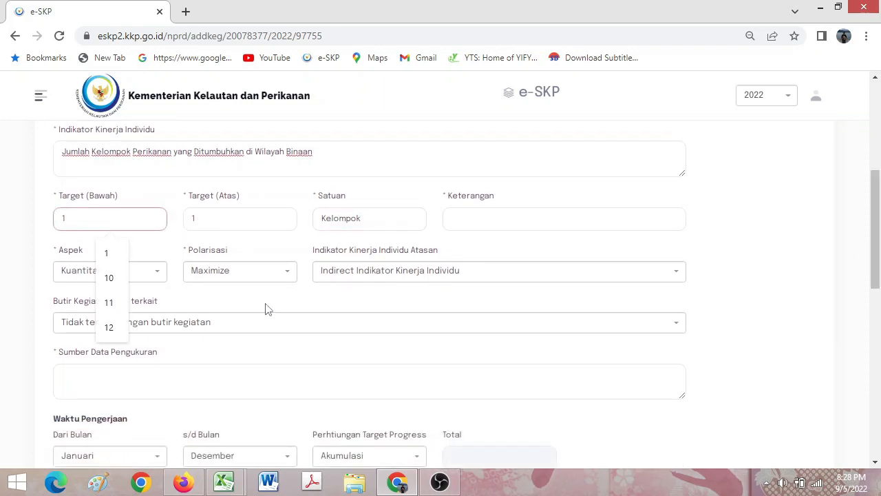
pyautogui.click(347, 304)
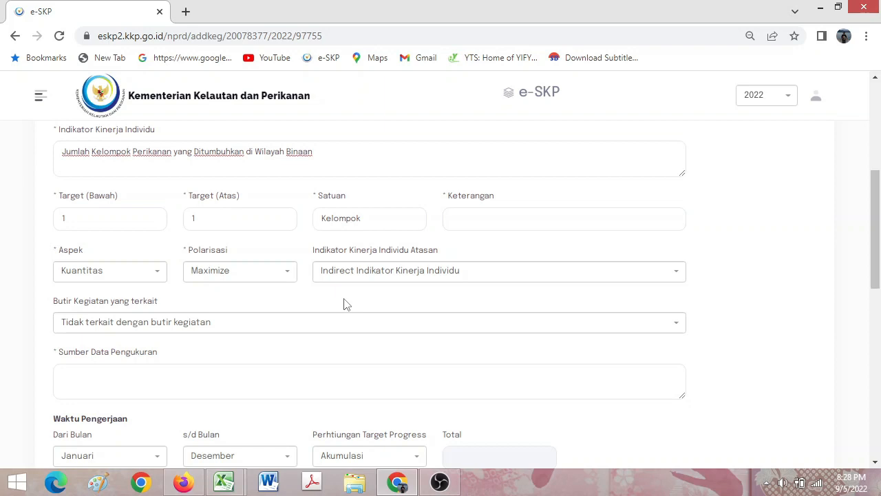
# Link the indicator to the Indikator Kinerja Individu Atasan "Kelompok Kelautan dan Perikanan yang Dibentuk di Satminkal BRPPUPP (Kelompok)"
pyautogui.click(386, 282)
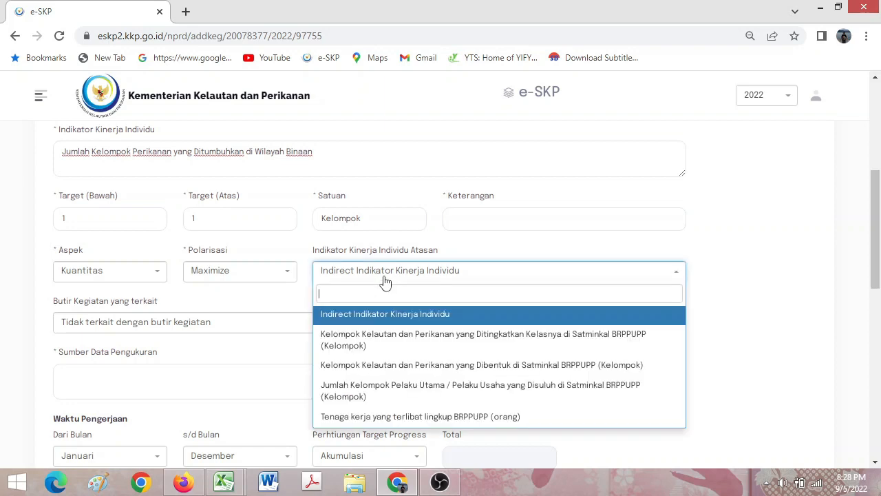
pyautogui.click(781, 322)
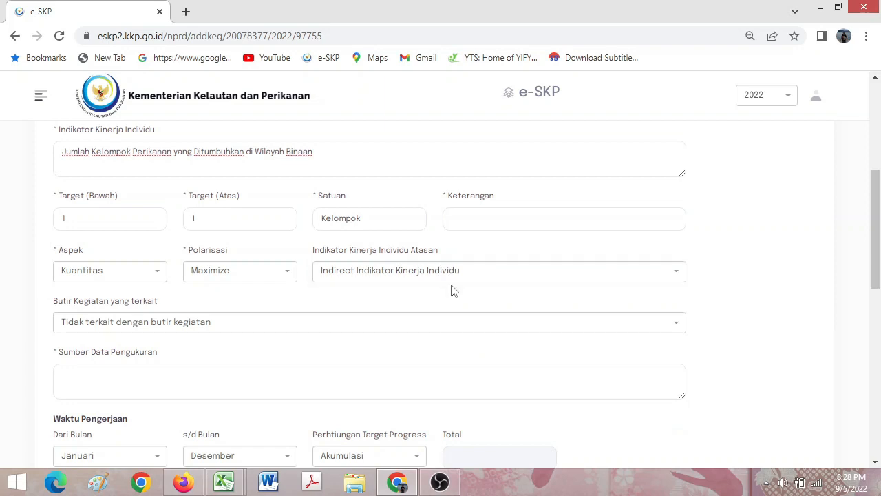
pyautogui.click(475, 274)
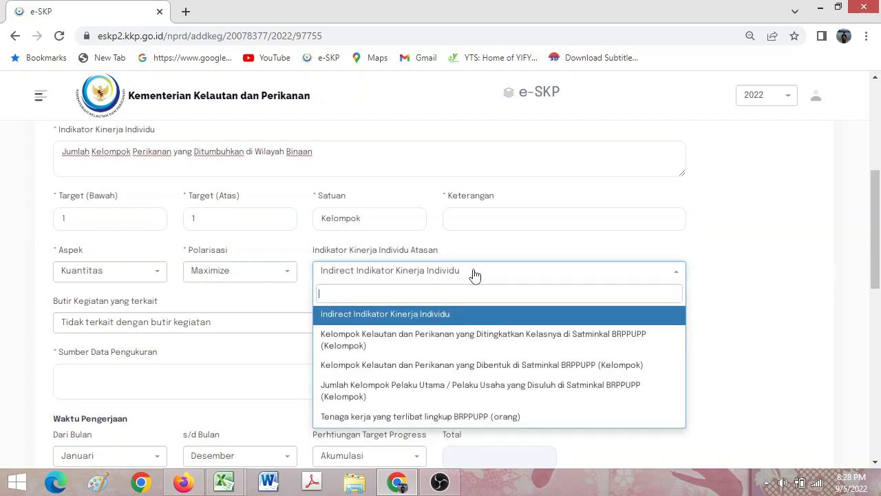
pyautogui.click(498, 365)
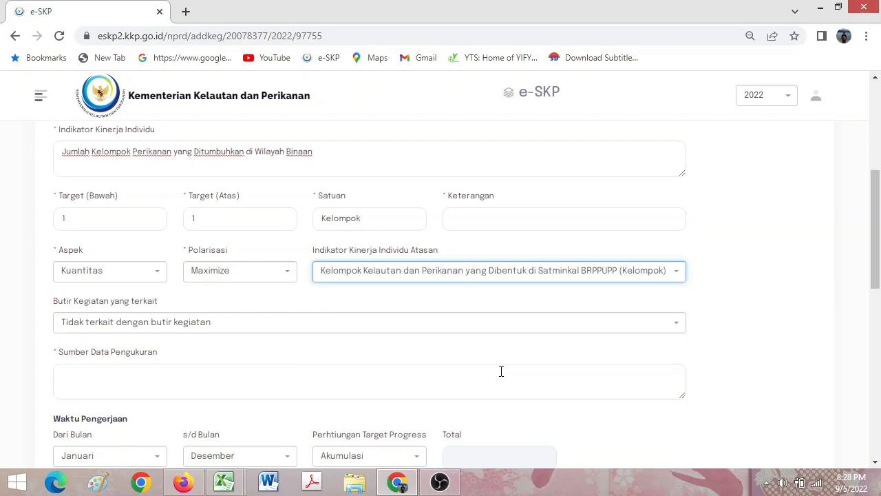
pyautogui.click(286, 335)
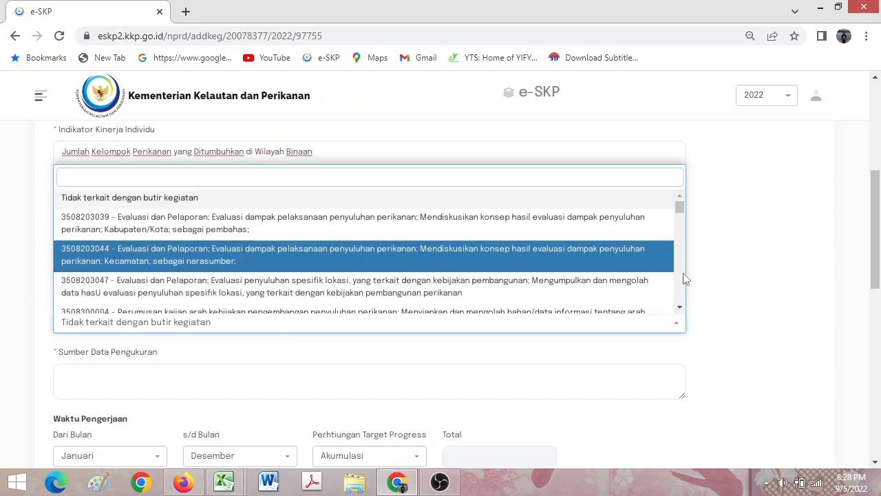
pyautogui.scroll(-3, 685, 278)
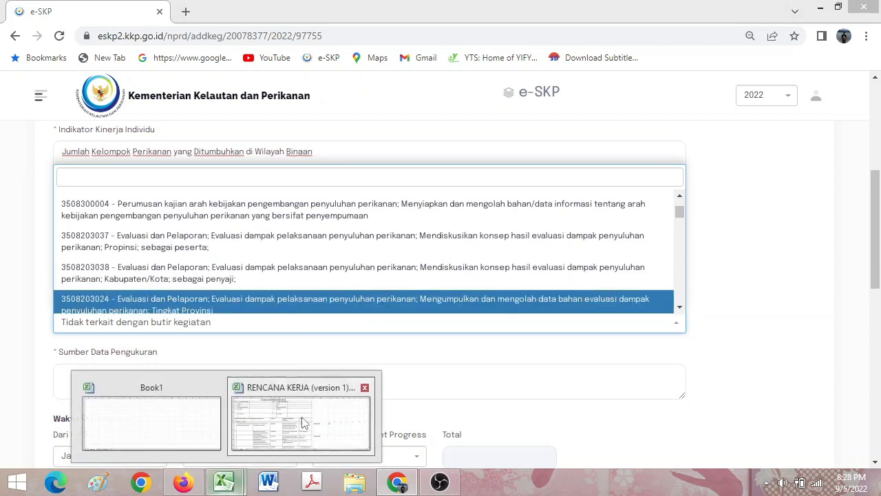
pyautogui.click(296, 413)
pyautogui.click(544, 369)
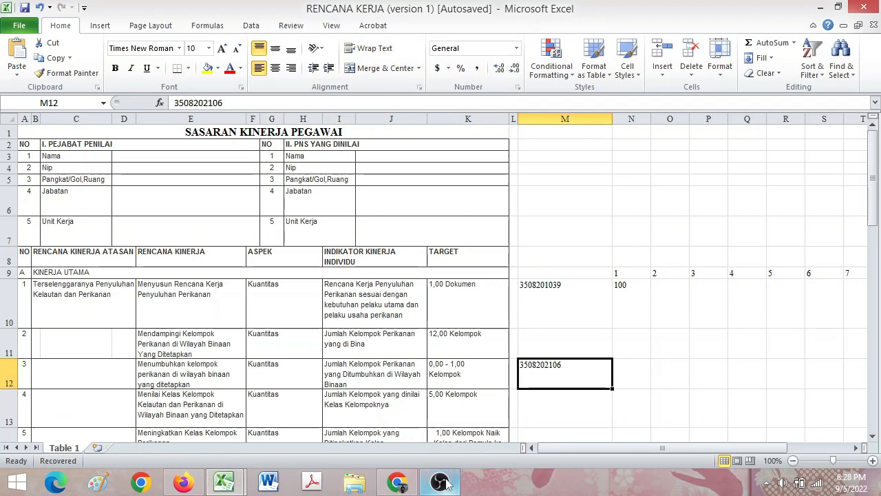
pyautogui.click(400, 483)
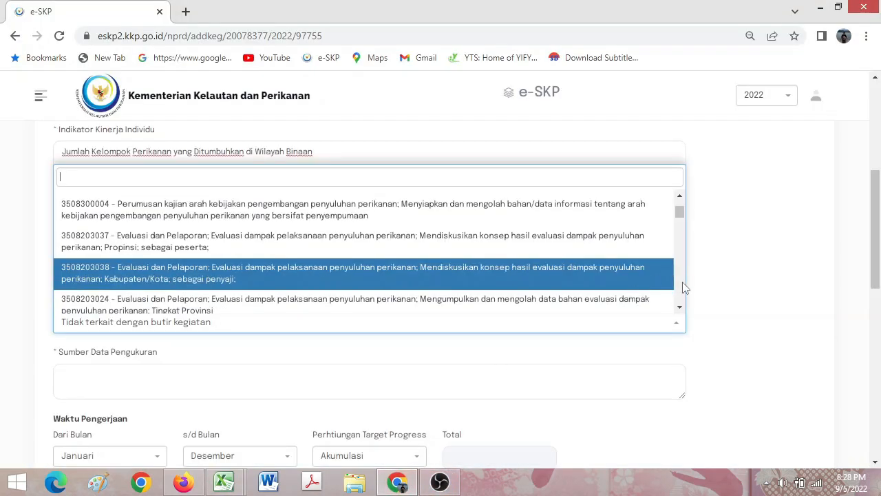
pyautogui.scroll(-10, 680, 290)
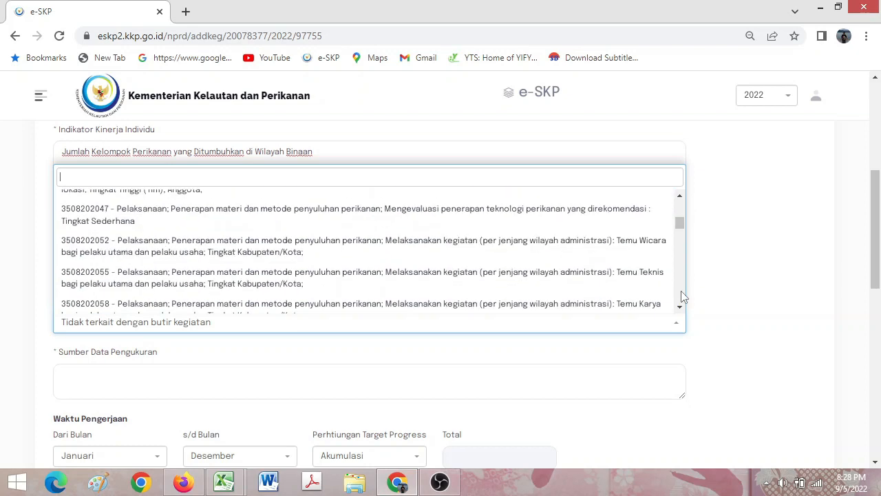
pyautogui.scroll(-5, 681, 292)
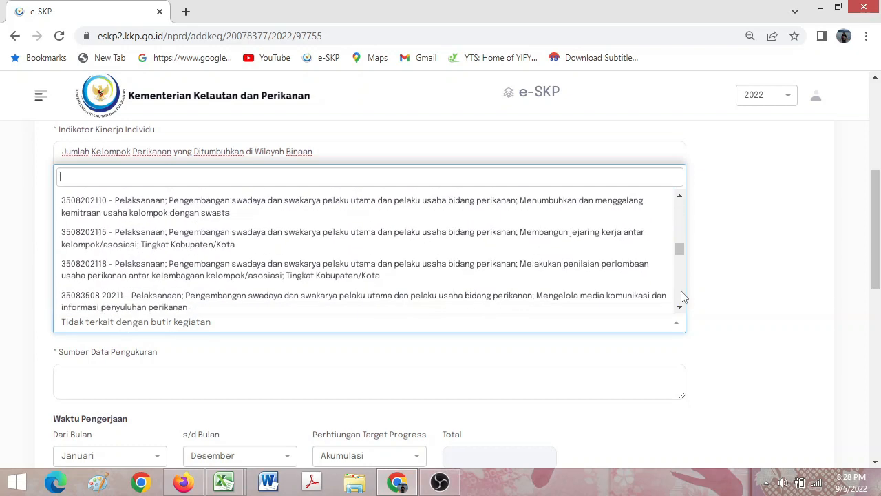
pyautogui.click(680, 196)
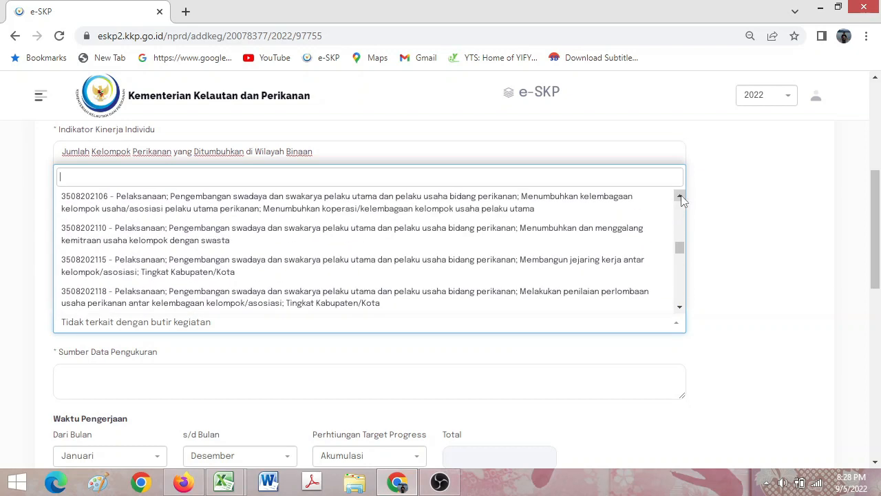
pyautogui.click(680, 197)
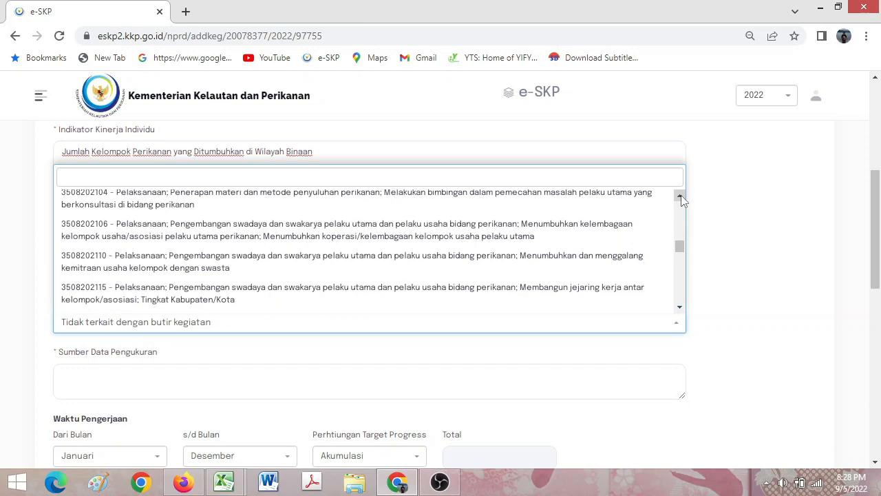
pyautogui.click(474, 234)
pyautogui.click(479, 323)
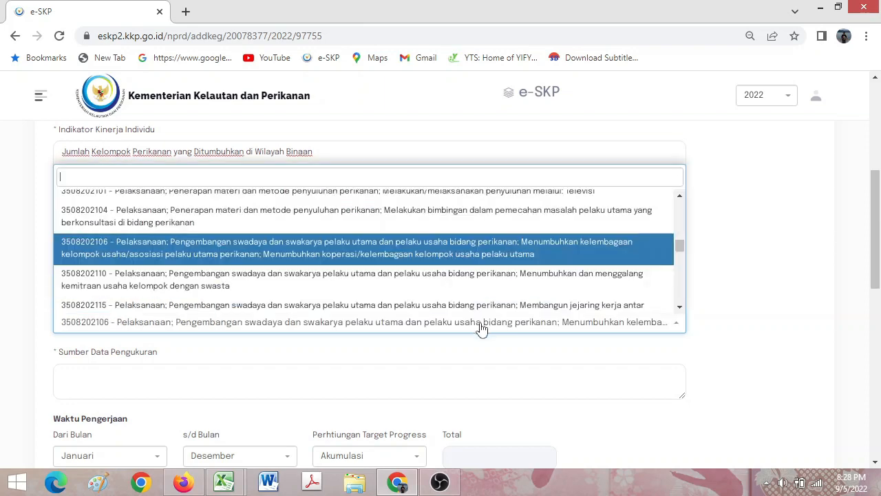
pyautogui.click(441, 260)
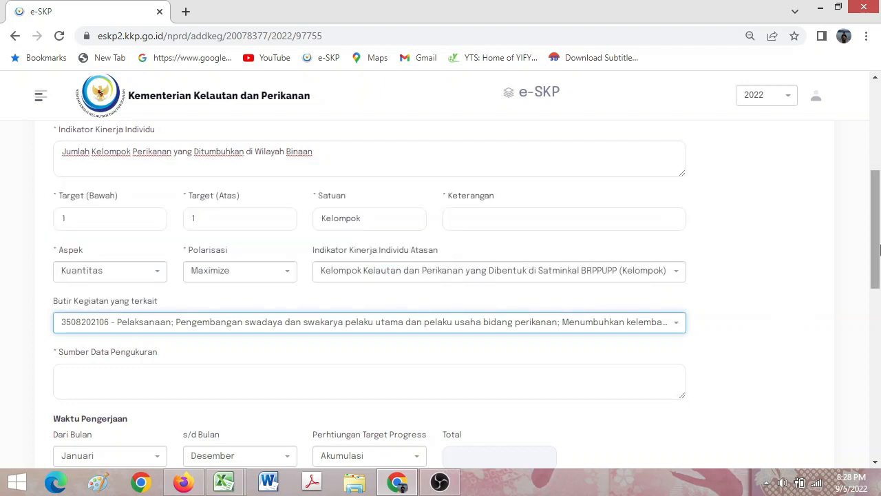
# Fill in Sumber Data Pengukuran with "Berita Acara Pendirian Kelompok/Badan Hukum Kelompok/ Pengukuhan kelas Kelompok"
pyautogui.scroll(-1, 878, 258)
pyautogui.click(342, 362)
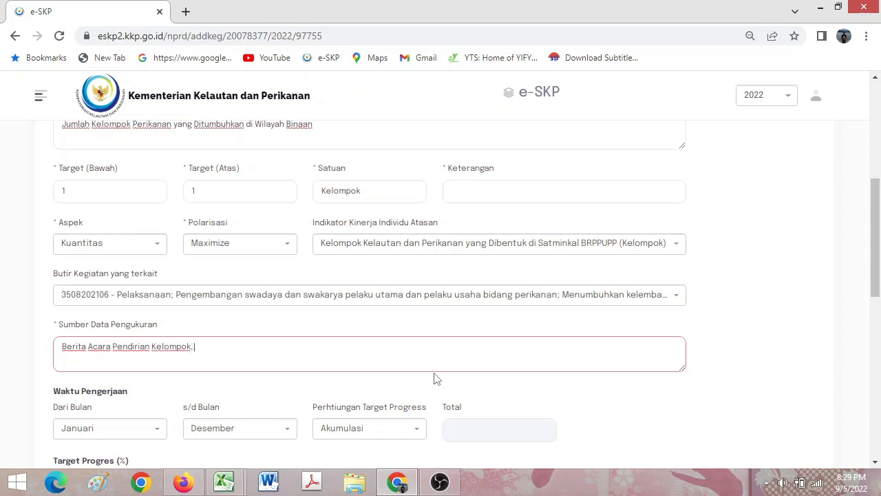
pyautogui.write('Badan Hukum Kelompok')
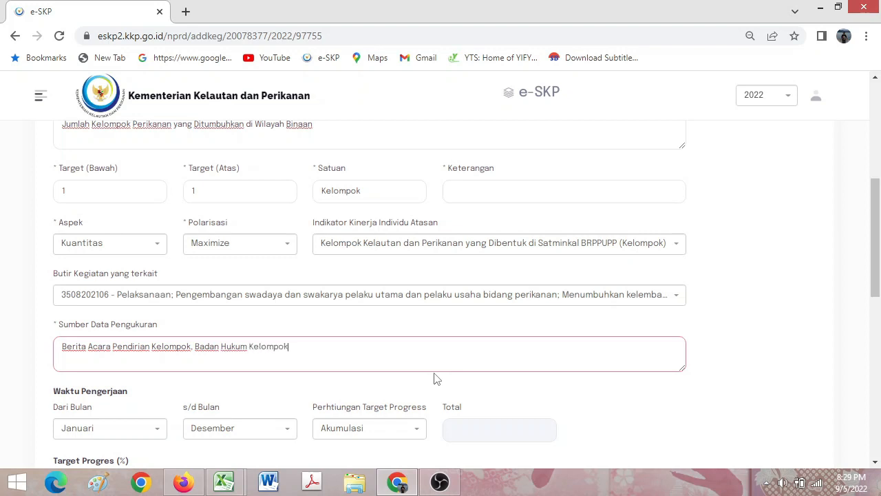
pyautogui.click(196, 346)
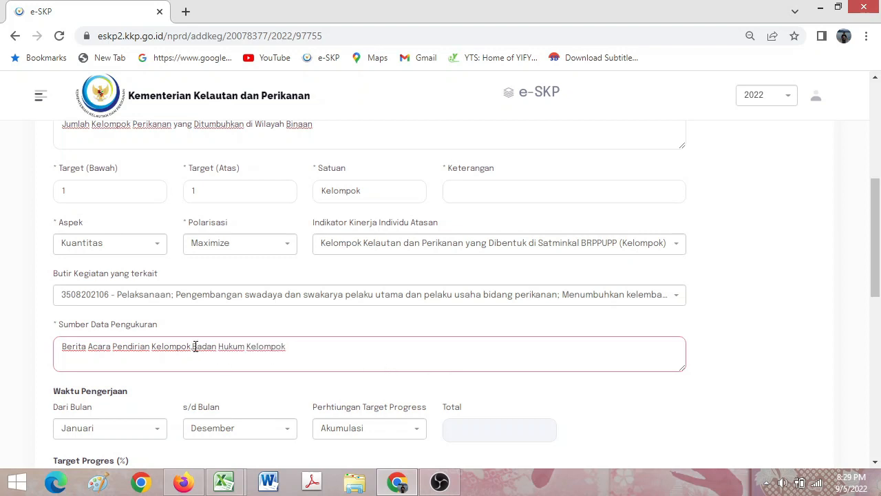
pyautogui.press('BackSpace')
pyautogui.press('BackSpace')
pyautogui.write('/')
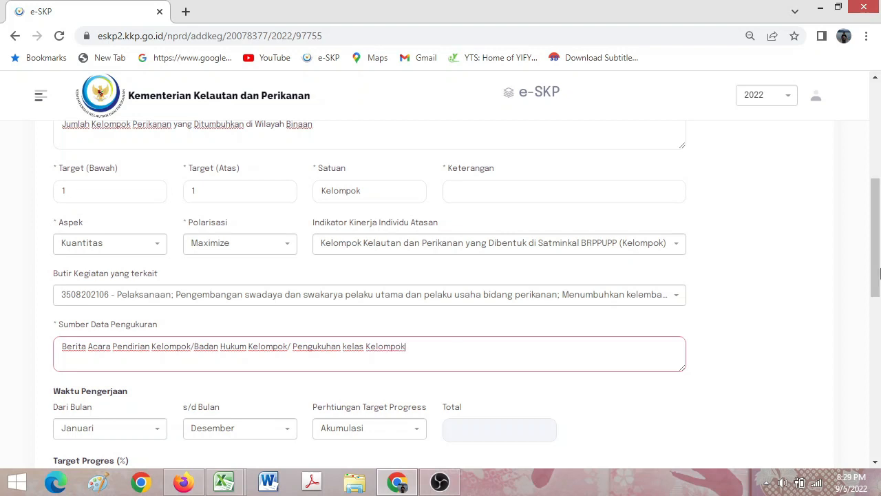
# Set the starting month of Waktu Pengerjaan to September
pyautogui.scroll(-2, 137, 330)
pyautogui.click(121, 293)
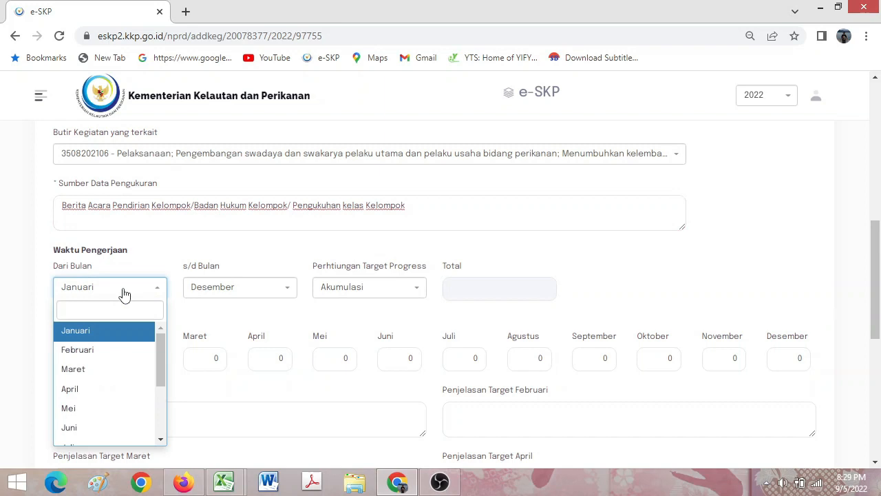
pyautogui.moveTo(159, 352); pyautogui.dragTo(148, 395)
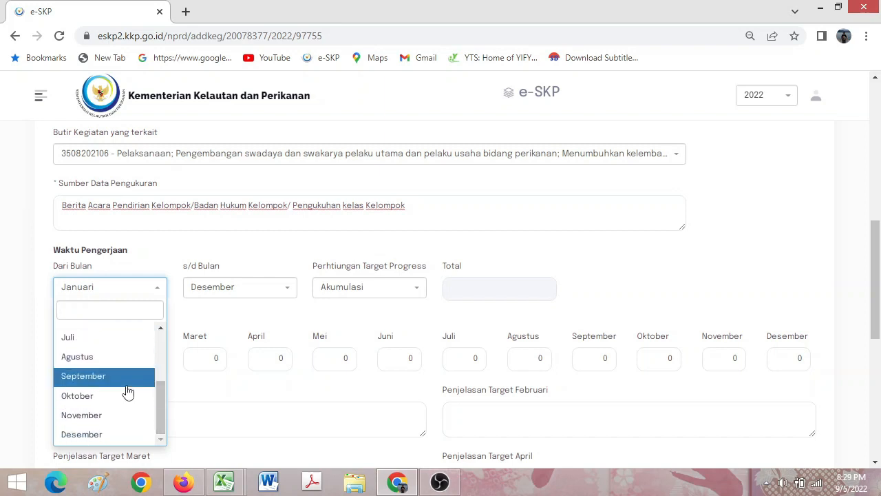
pyautogui.click(126, 385)
# Enter a Target Progres of 25% for each month from September to Desember and submit the IKI
pyautogui.scroll(-1, 592, 323)
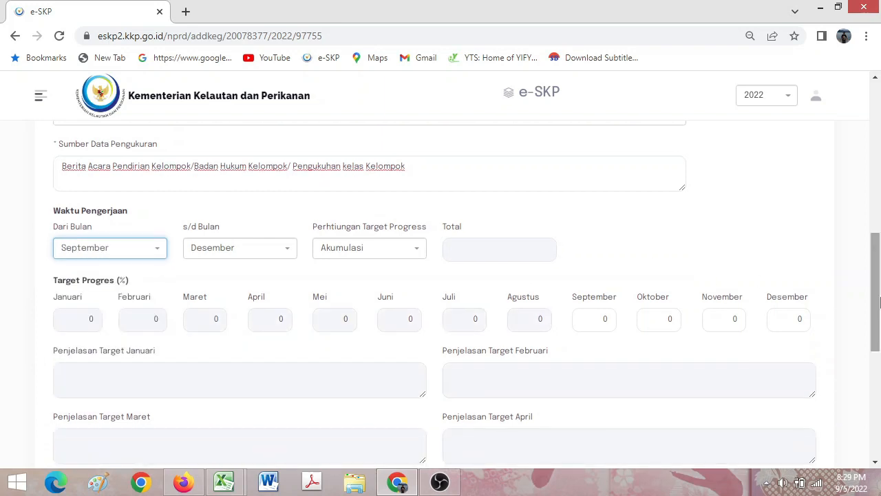
pyautogui.click(596, 319)
pyautogui.write('25')
pyautogui.press('Tab')
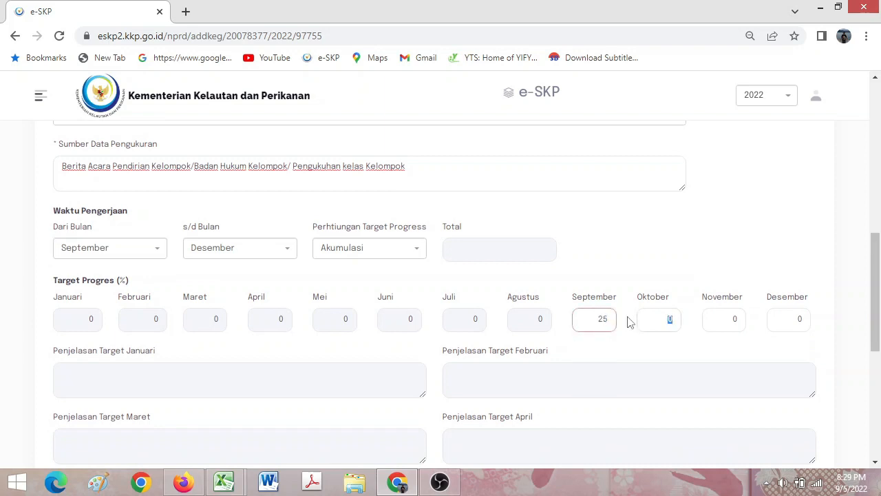
pyautogui.write('25')
pyautogui.press('Tab')
pyautogui.write('25')
pyautogui.press('Tab')
pyautogui.write('25')
pyautogui.press('Escape')
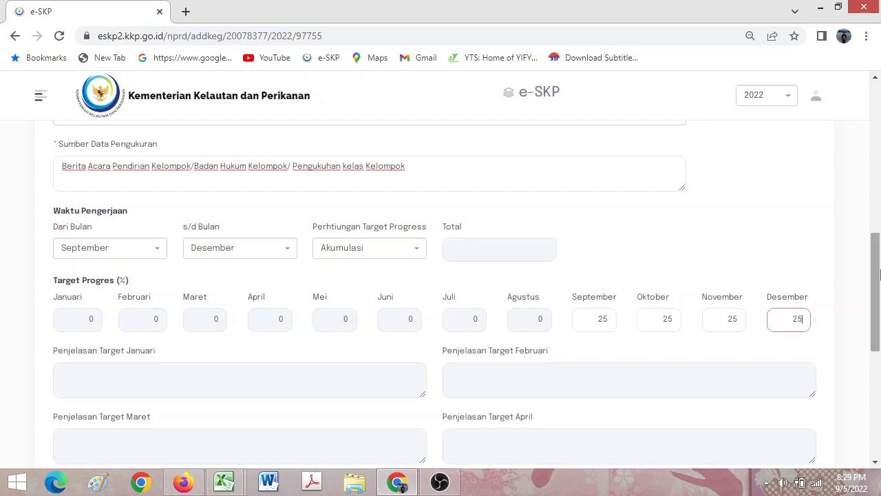
pyautogui.moveTo(875, 308); pyautogui.dragTo(878, 411)
pyautogui.click(472, 405)
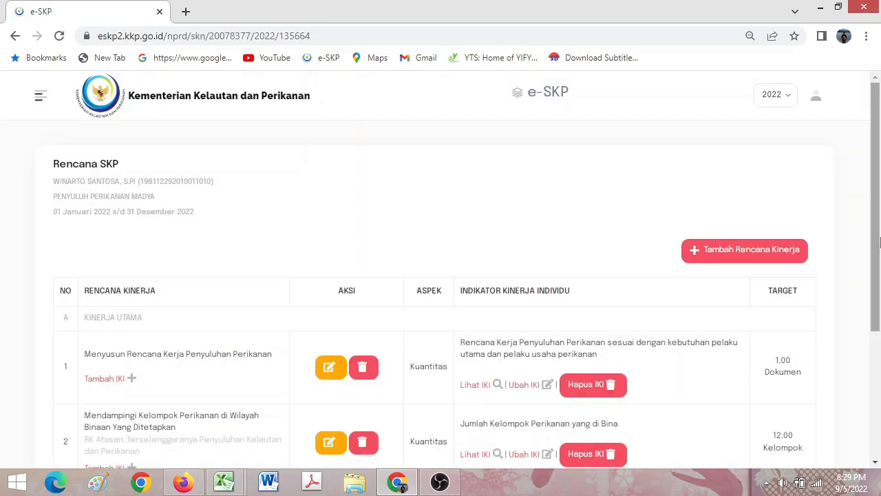
# Start adding a new Rencana Kinerja to the 2022 Rencana SKP
pyautogui.scroll(-3, 880, 369)
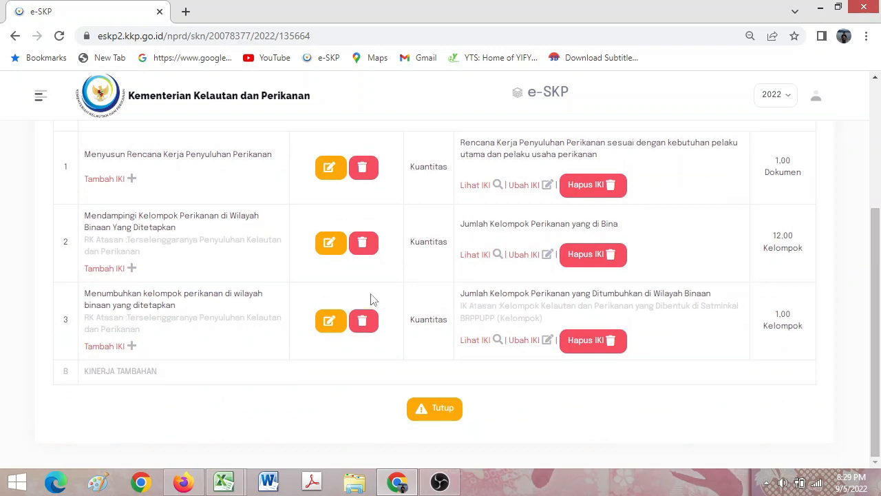
pyautogui.scroll(2, 718, 322)
pyautogui.click(735, 172)
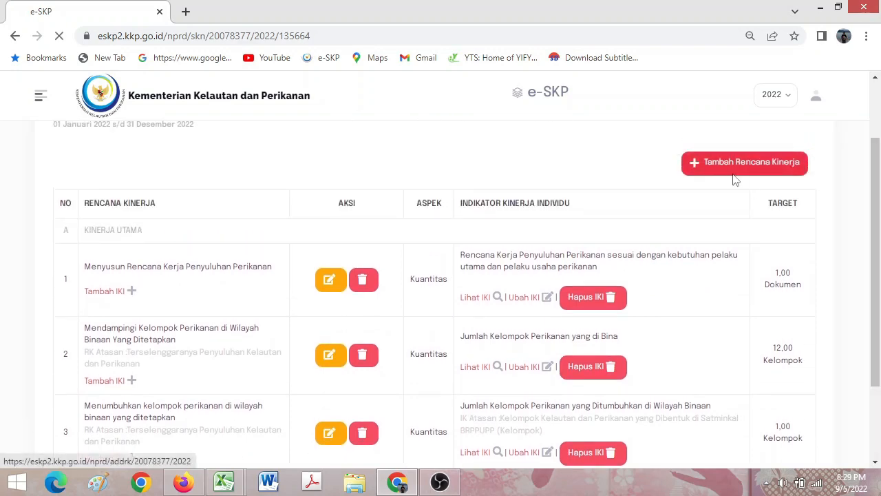
# Copy the fourth plan's Rencana Kinerja text from the RENCANA KERJA workbook in Excel
pyautogui.moveTo(224, 482)
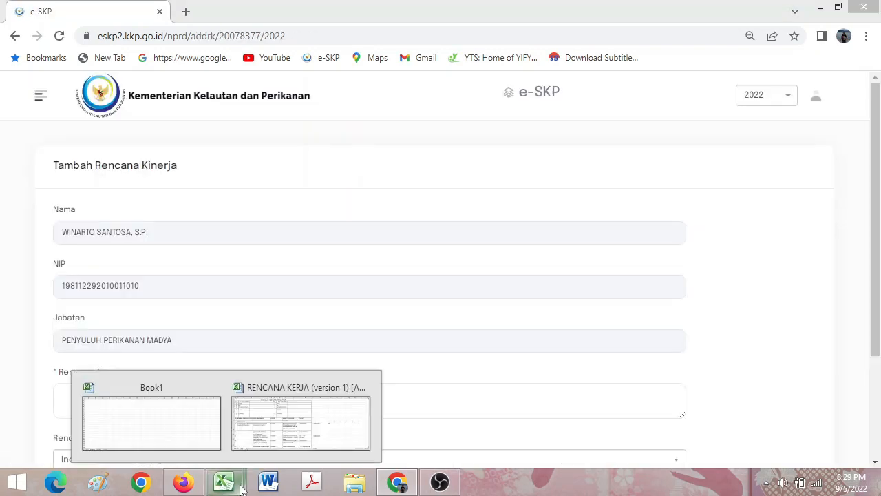
pyautogui.click(288, 417)
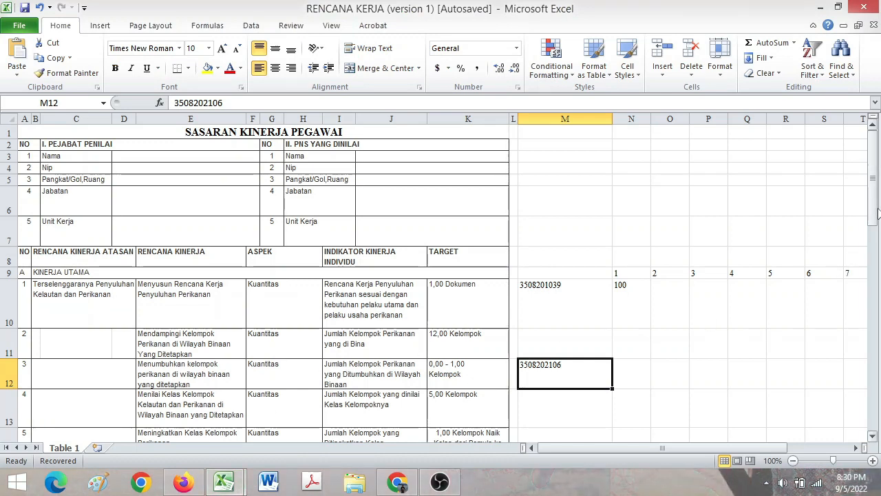
pyautogui.moveTo(878, 213); pyautogui.dragTo(877, 237)
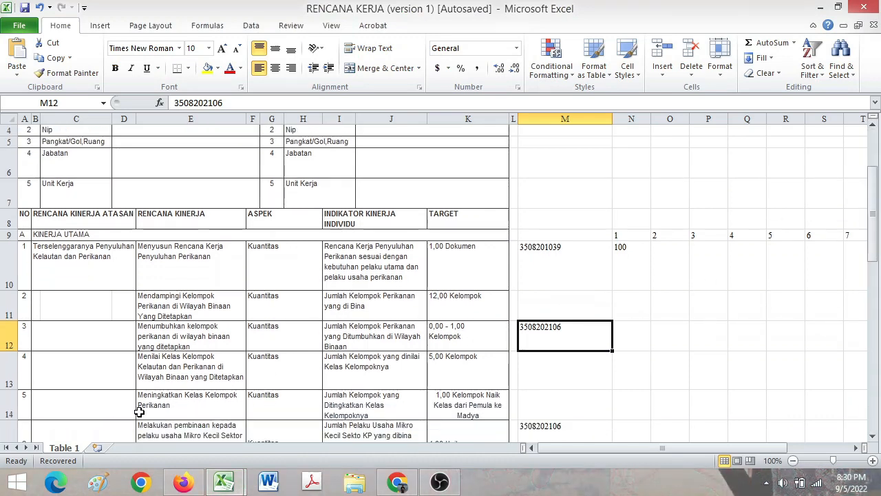
pyautogui.click(226, 377)
pyautogui.doubleClick(225, 377)
pyautogui.moveTo(140, 359); pyautogui.dragTo(291, 405)
pyautogui.hotkey('ctrl', 'c')
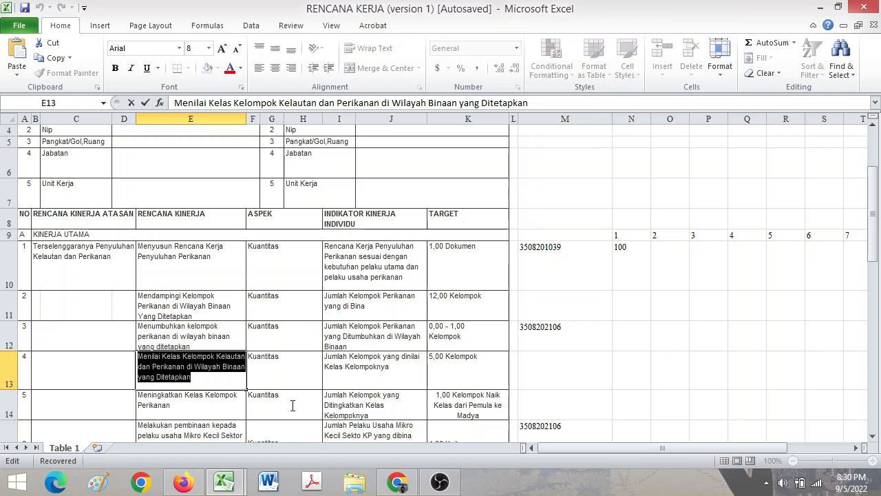
pyautogui.click(183, 481)
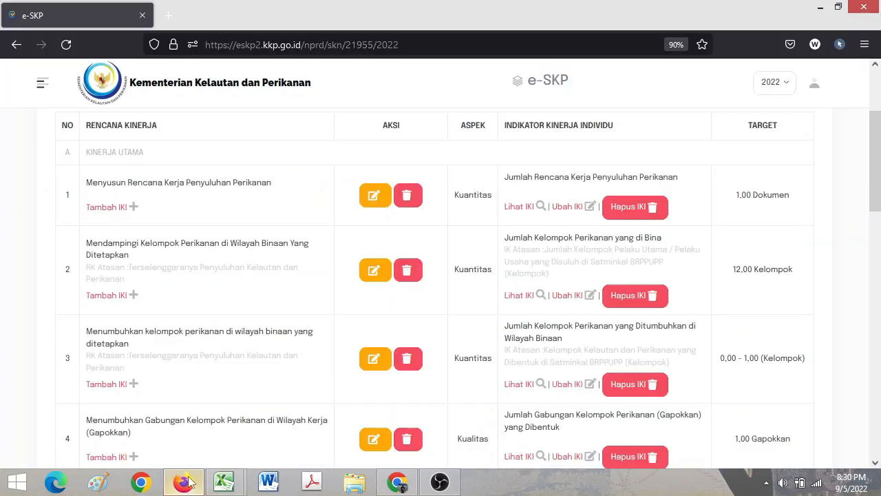
pyautogui.moveTo(245, 481)
pyautogui.click(262, 421)
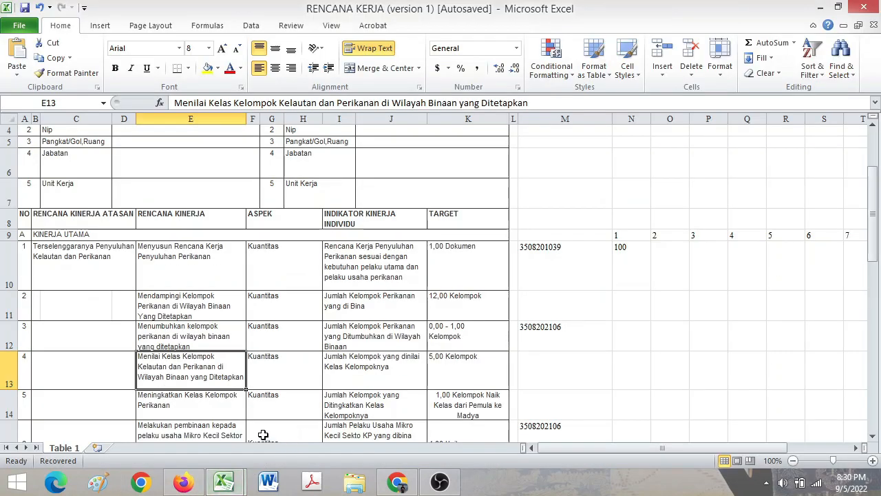
# In Chrome, fill in Rencana Kinerja with "Menilai Kelas Kelompok Kelautan dan Perikanan di Wilayah Binaan yang Ditetapkan" and submit the plan
pyautogui.click(397, 482)
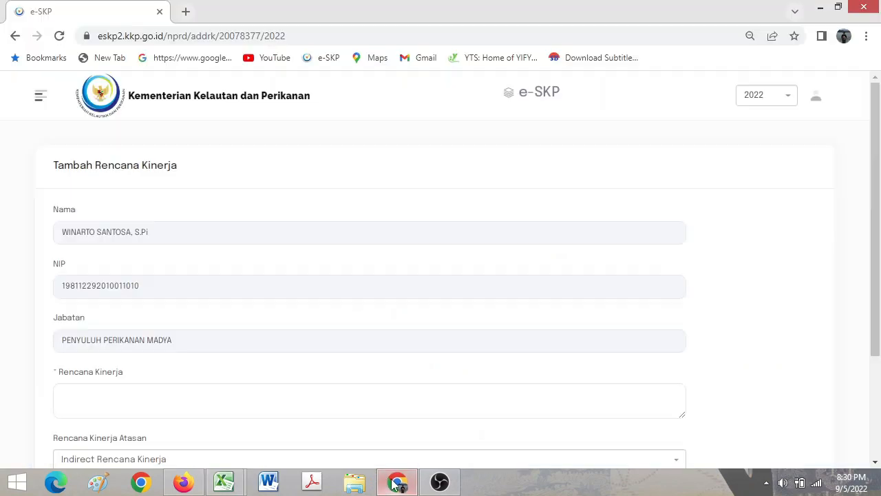
pyautogui.click(157, 394)
pyautogui.hotkey('ctrl', 'v')
pyautogui.moveTo(880, 298); pyautogui.dragTo(880, 376)
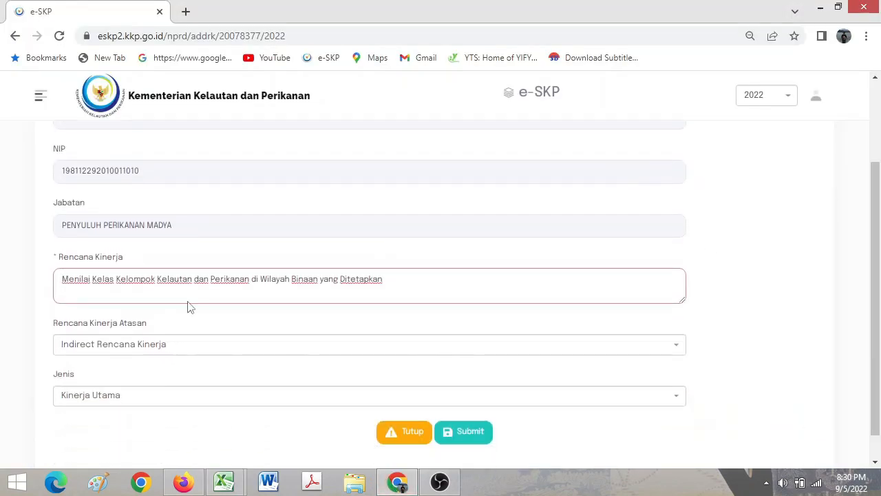
pyautogui.click(487, 439)
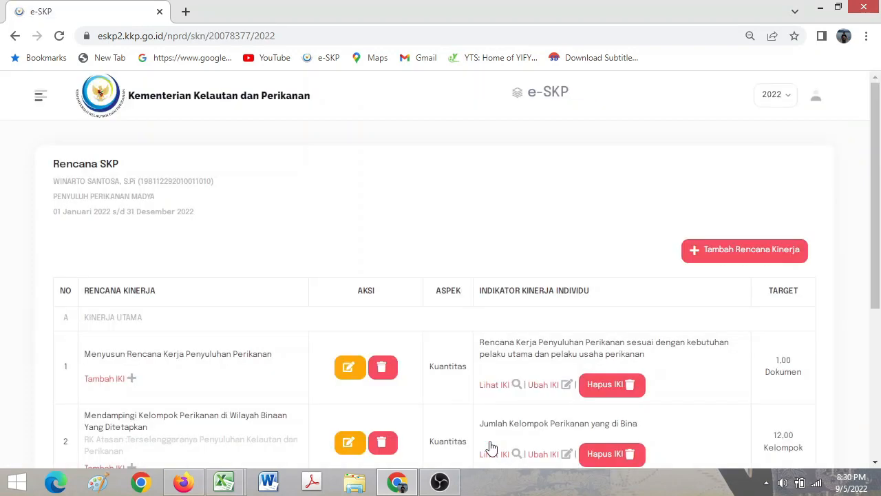
# Start adding an IKI to the fourth plan, ready to fill in its Indikator Kinerja Individu
pyautogui.scroll(-4, 377, 316)
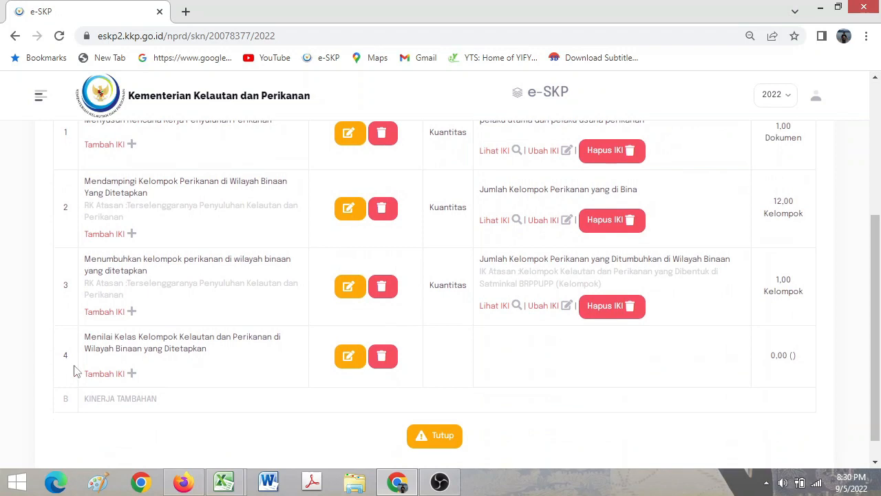
pyautogui.click(96, 373)
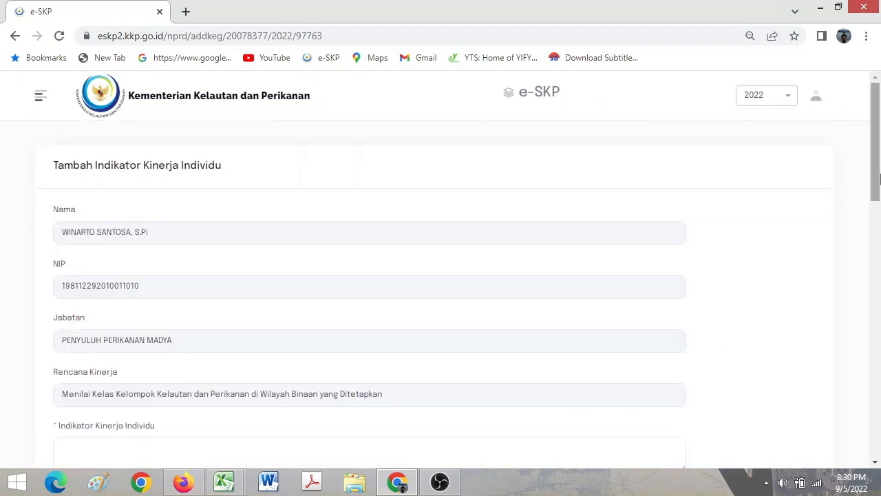
pyautogui.scroll(-3, 878, 179)
pyautogui.click(225, 305)
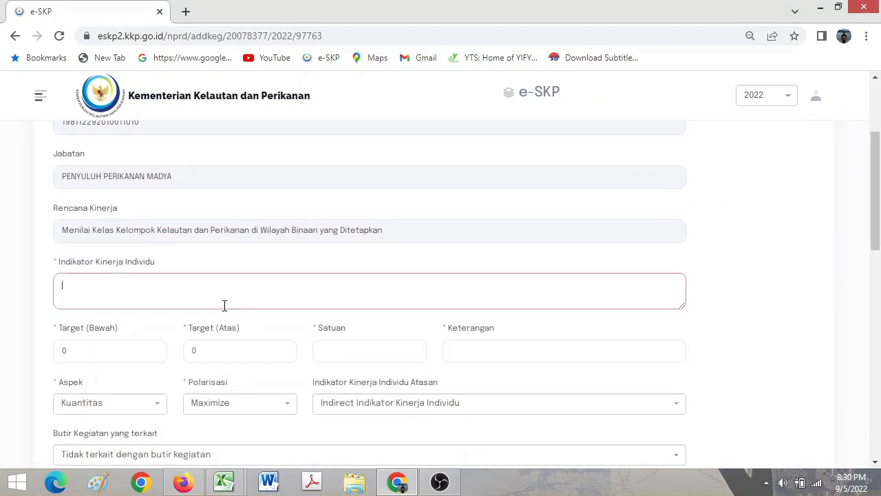
# Copy the indicator "Jumlah Kelompok yang dinilai Kelas Kelompoknya" from the Excel workbook into Indikator Kinerja Individu in Chrome
pyautogui.moveTo(224, 482)
pyautogui.click(331, 413)
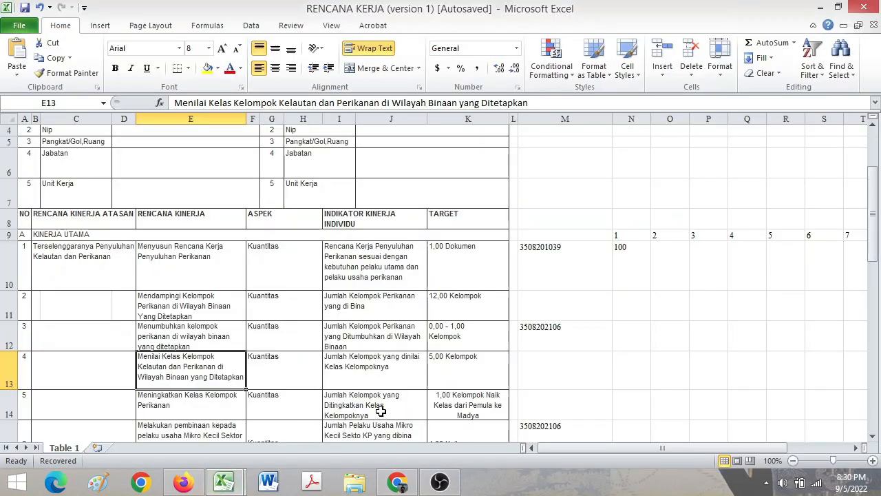
pyautogui.doubleClick(388, 366)
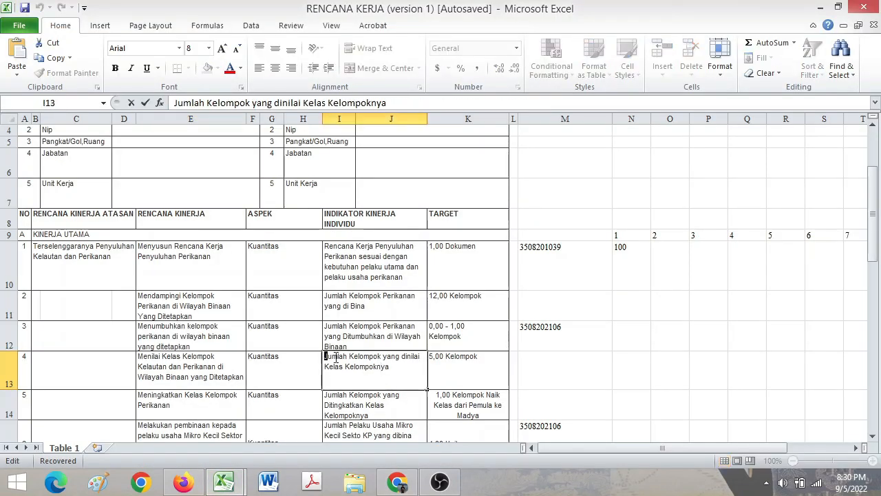
pyautogui.moveTo(327, 358); pyautogui.dragTo(474, 390)
pyautogui.hotkey('ctrl', 'c')
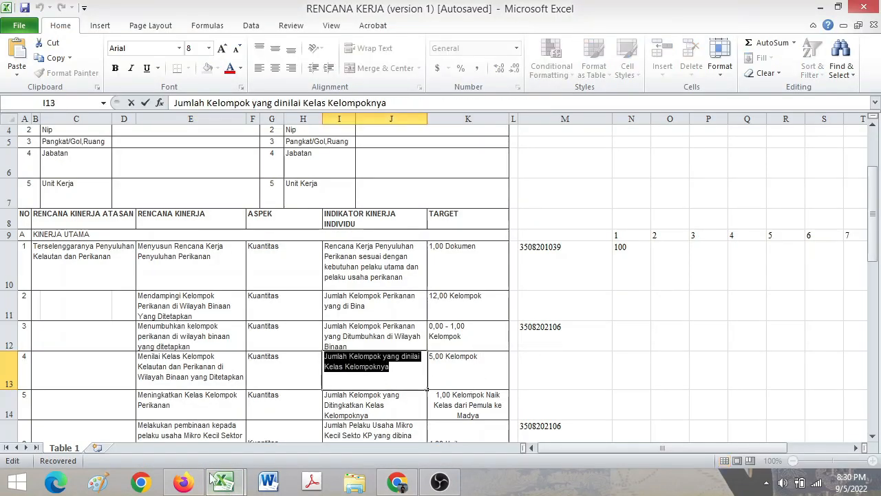
pyautogui.click(397, 482)
pyautogui.hotkey('ctrl', 'v')
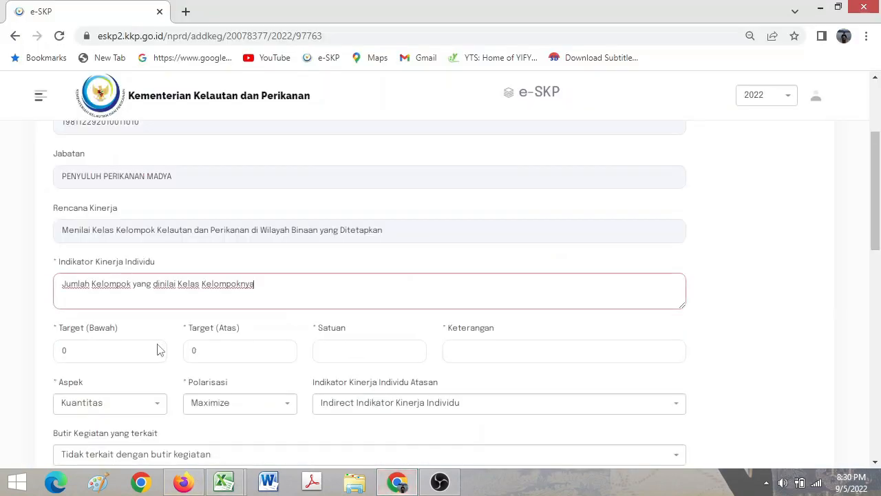
# Set both Target (Bawah) and Target (Atas) to 5 and the Satuan to Kelompok
pyautogui.click(91, 351)
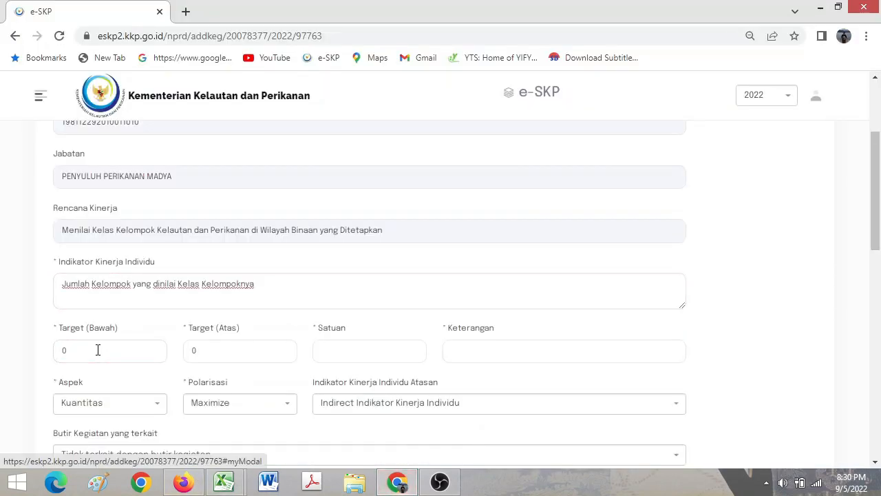
pyautogui.moveTo(98, 350); pyautogui.dragTo(47, 350)
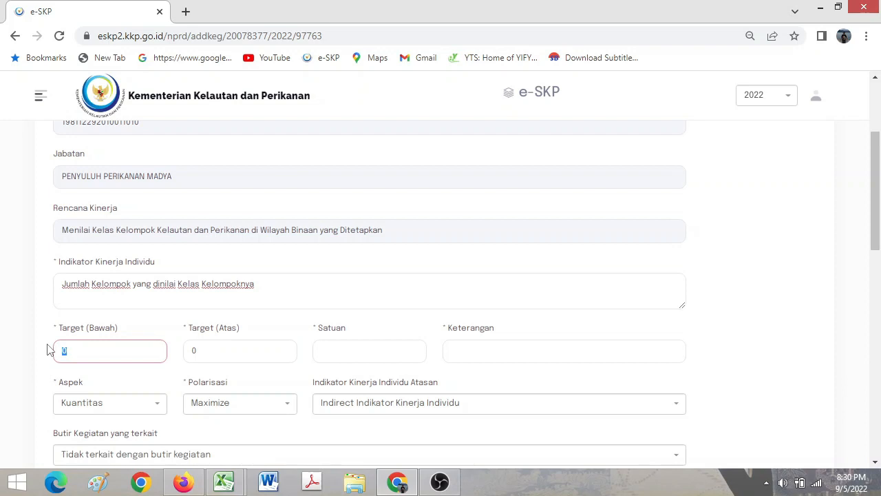
pyautogui.write('5')
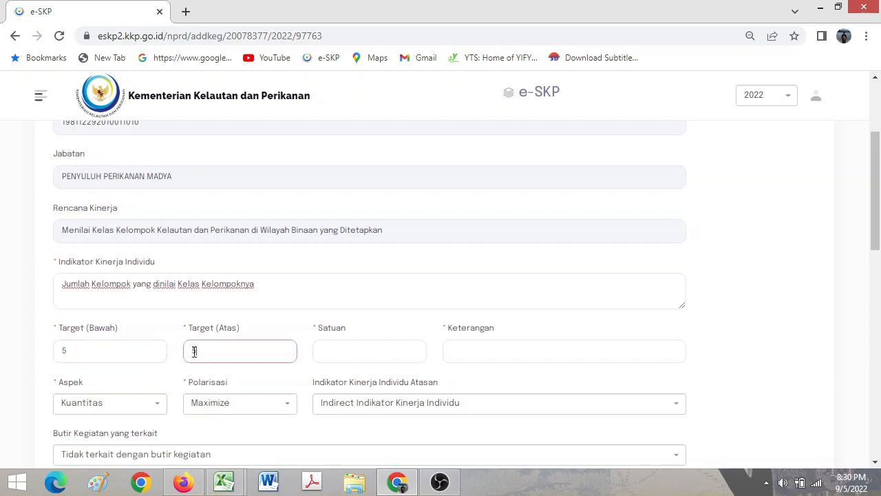
pyautogui.click(362, 352)
pyautogui.write('Kelomp')
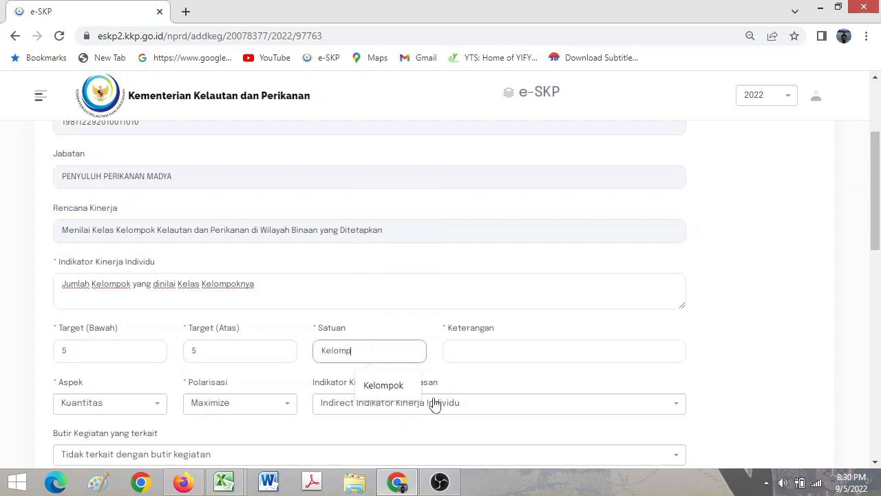
pyautogui.write('ok')
pyautogui.press('Tab')
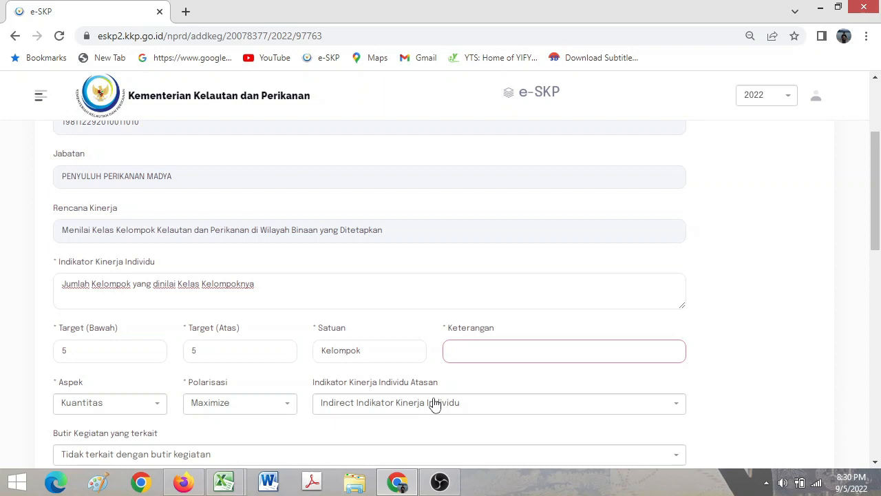
# Check the Indikator Kinerja Individu Atasan and Butir Kegiatan choices, and look up the fourth plan's activity code in the Excel workbook
pyautogui.scroll(-1, 875, 252)
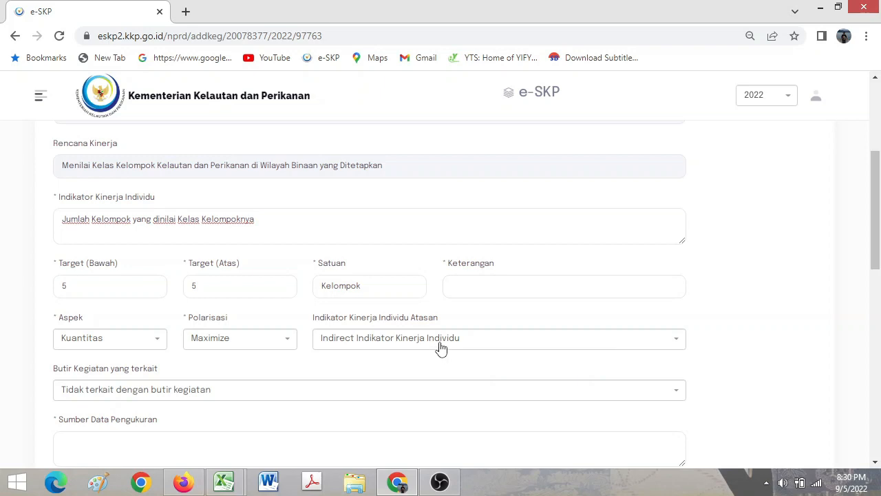
pyautogui.click(393, 345)
pyautogui.click(393, 344)
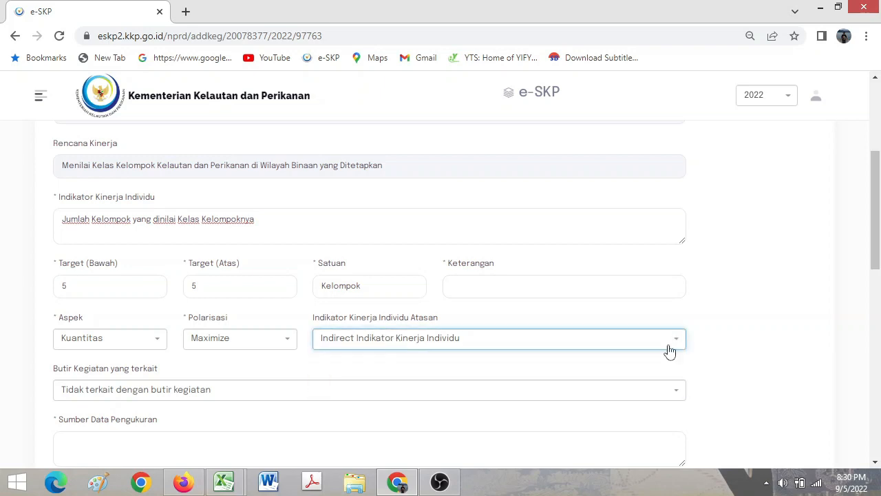
pyautogui.scroll(-1, 879, 276)
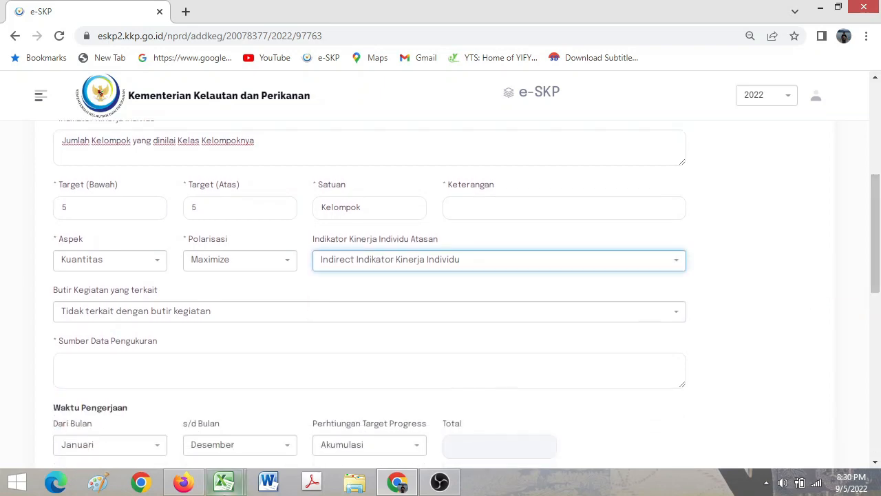
pyautogui.moveTo(222, 486)
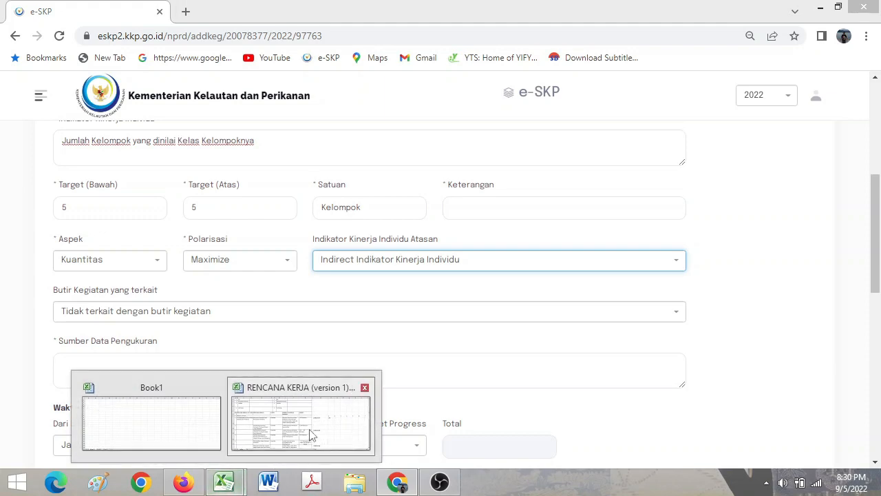
pyautogui.click(303, 413)
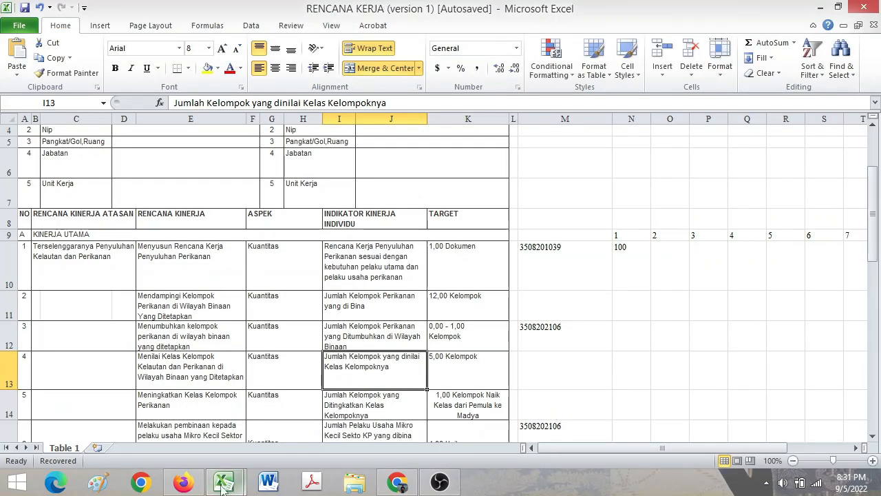
pyautogui.click(397, 482)
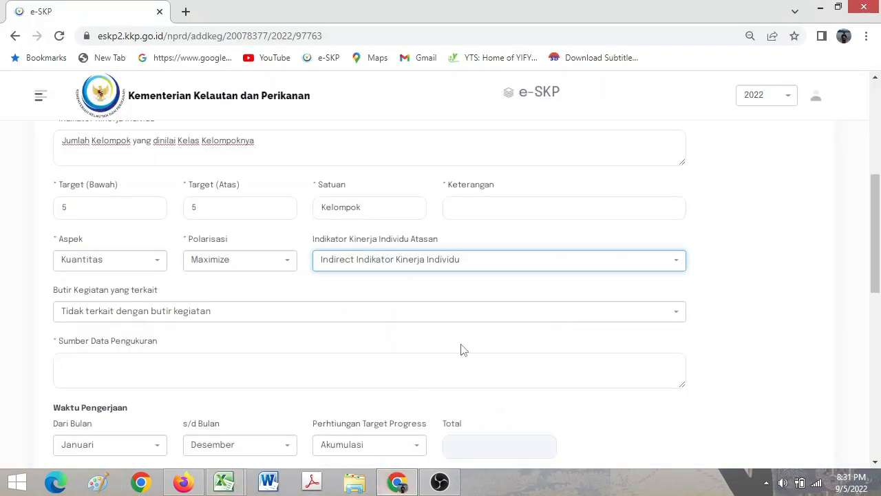
pyautogui.click(493, 312)
pyautogui.click(493, 312)
# Fill in Sumber Data Pengukuran with "Berita Acara Penilaian Kelas Kelompok dan Sertifikat Penilaian Kelas Kelompok"
pyautogui.click(318, 370)
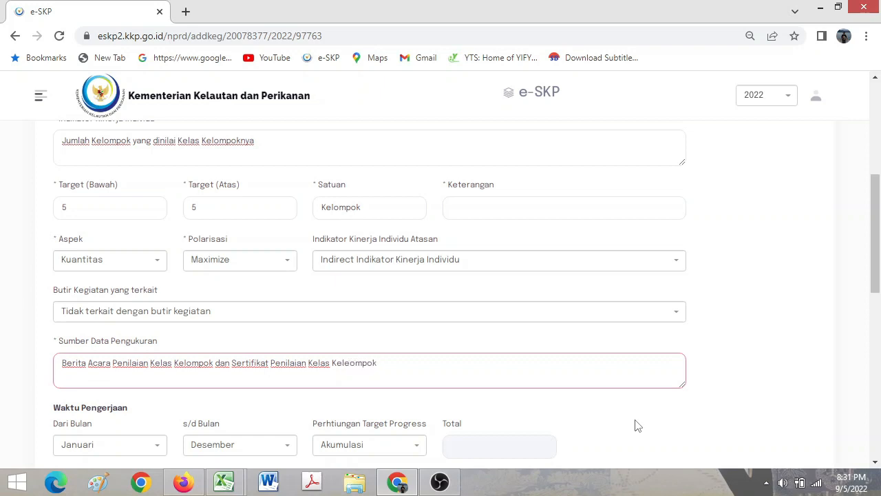
pyautogui.click(349, 363)
pyautogui.press('BackSpace')
# Set Waktu Pengerjaan to run from Agustus to September
pyautogui.scroll(-2, 833, 331)
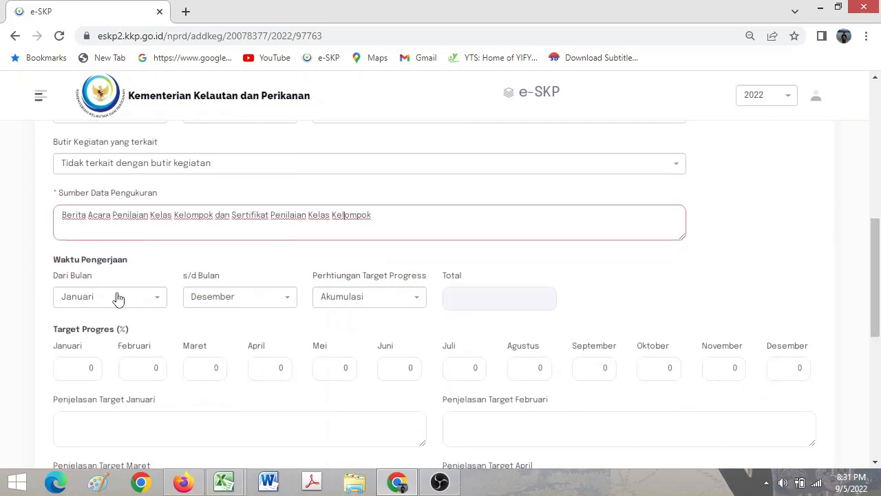
pyautogui.click(117, 297)
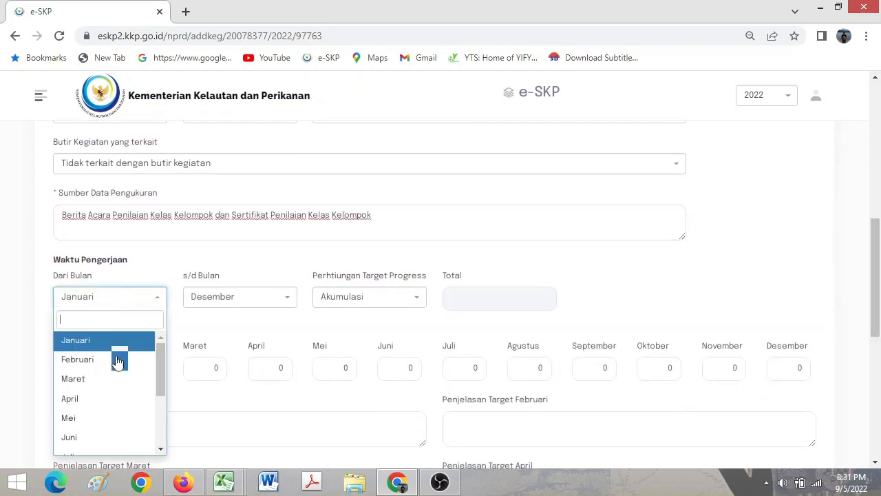
pyautogui.moveTo(164, 375); pyautogui.dragTo(144, 418)
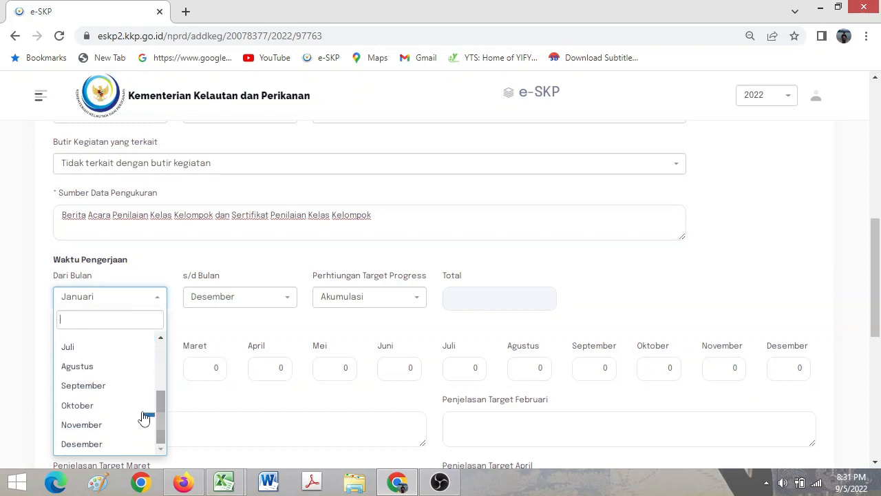
pyautogui.click(108, 385)
pyautogui.click(252, 306)
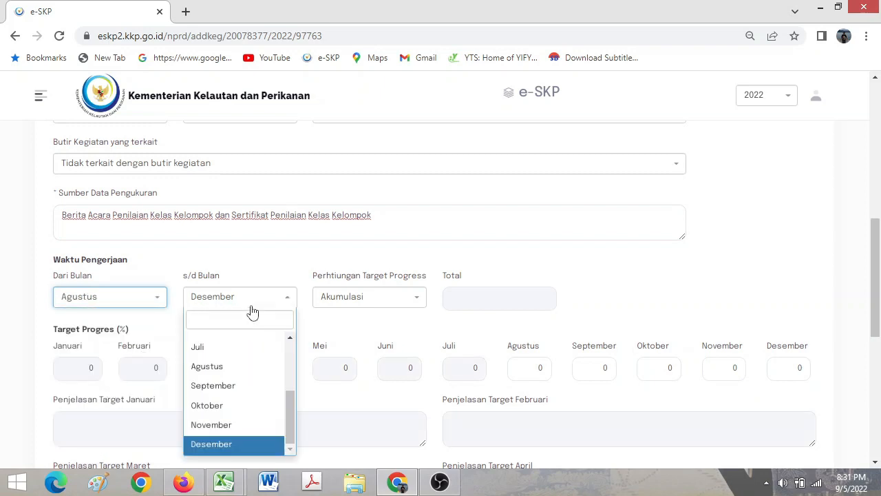
pyautogui.click(281, 387)
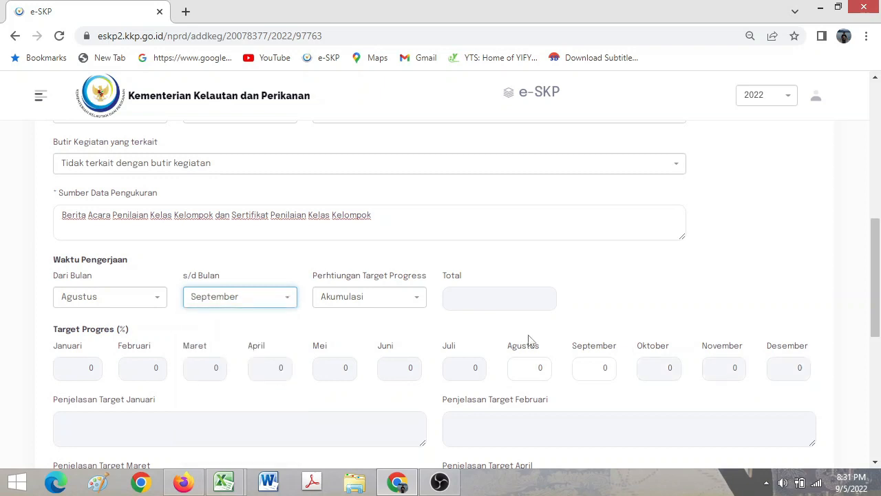
# Set the Target Progres to 50 for Agustus and 50 for September, and submit the fourth plan's indicator
pyautogui.click(549, 365)
pyautogui.write('50')
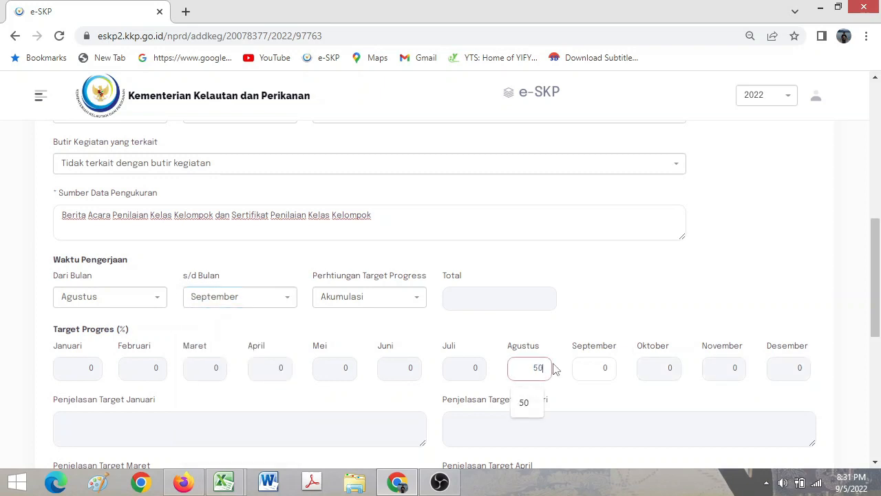
pyautogui.press('Tab')
pyautogui.write('50')
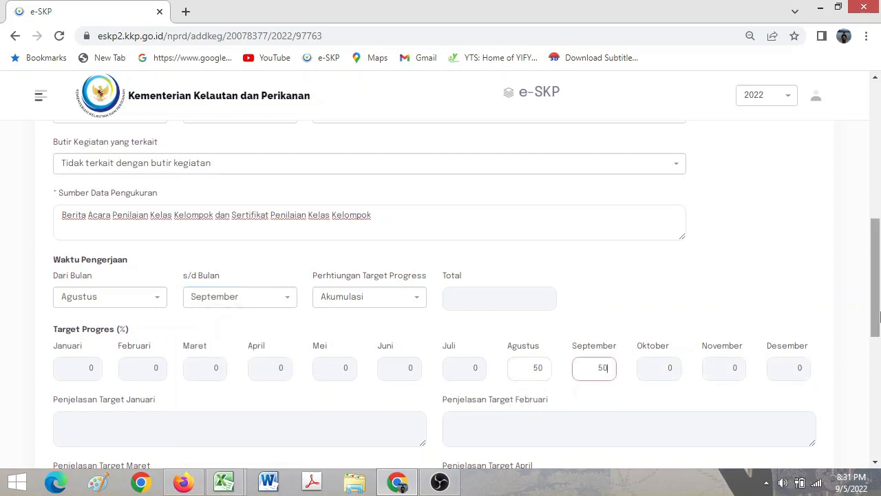
pyautogui.scroll(-5, 558, 323)
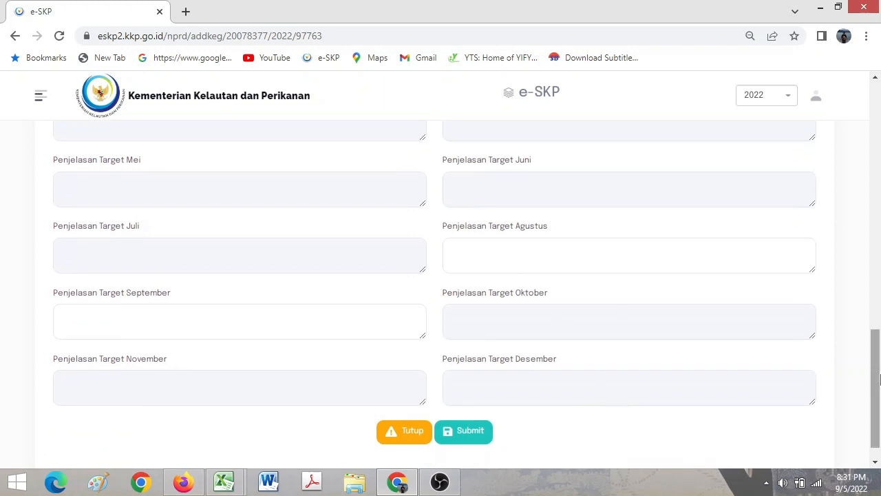
pyautogui.scroll(-1, 569, 329)
pyautogui.click(475, 405)
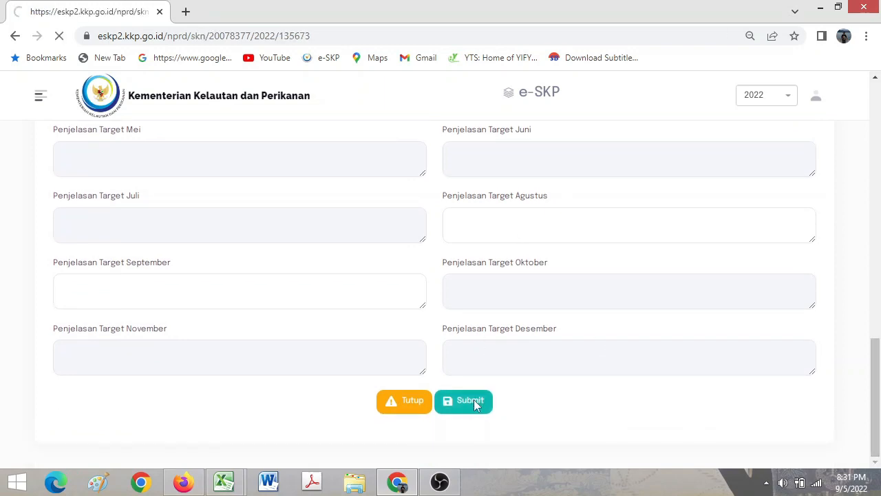
# Check the list of work plans and start a new Rencana Kinerja entry
pyautogui.scroll(-4, 396, 343)
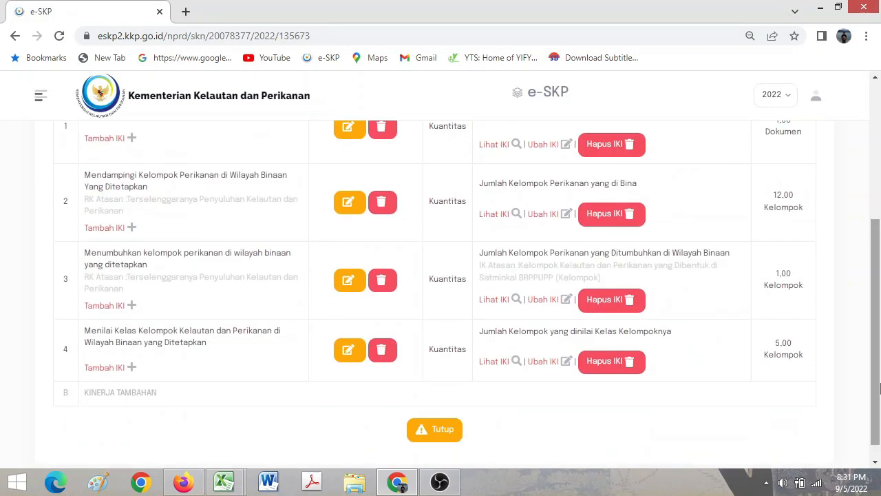
pyautogui.scroll(5, 567, 272)
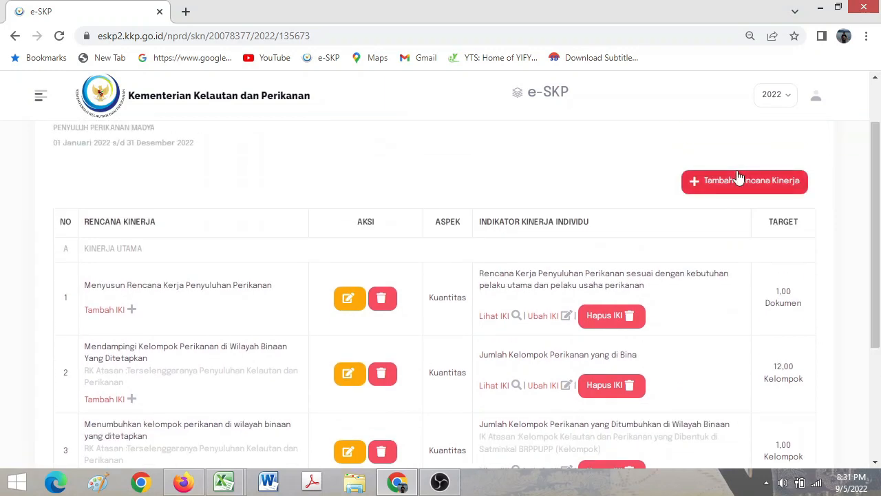
pyautogui.click(738, 174)
pyautogui.scroll(-3, 860, 312)
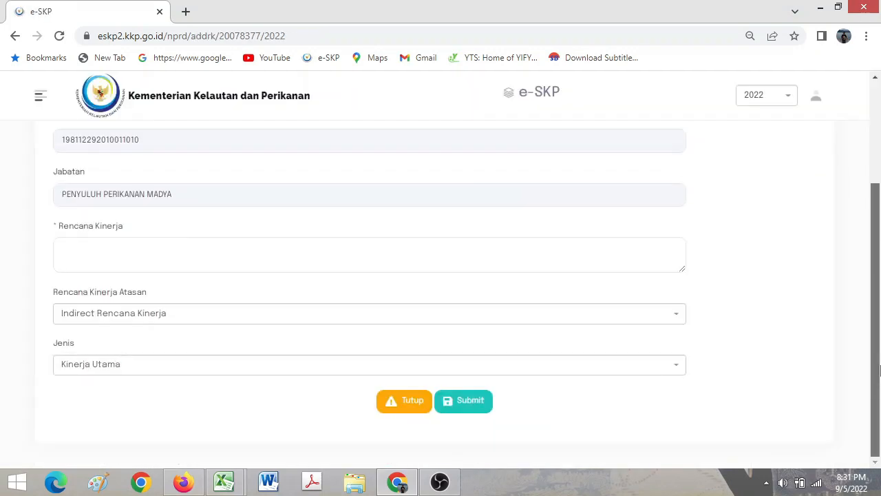
pyautogui.click(141, 257)
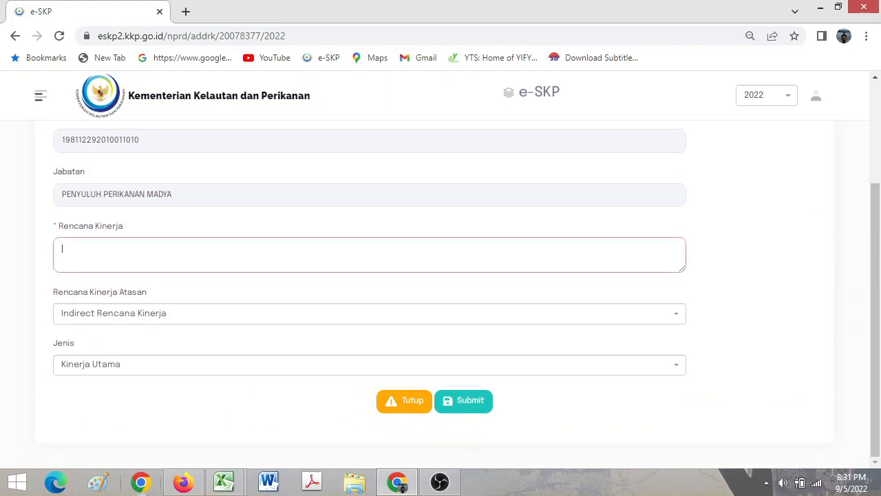
# Copy the fifth plan's text "Meningkatkan Kelas Kelompok Perikanan" from the RENCANA KERJA workbook into the Rencana Kinerja field
pyautogui.click(183, 482)
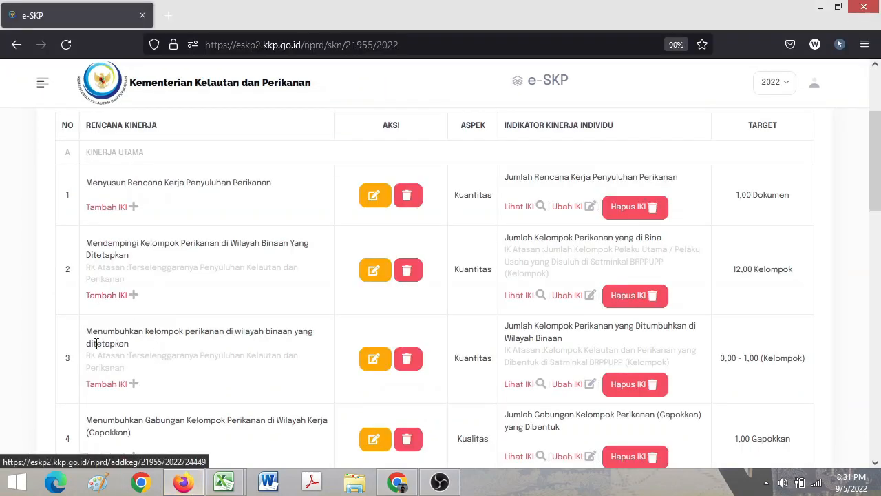
pyautogui.moveTo(229, 488)
pyautogui.click(272, 429)
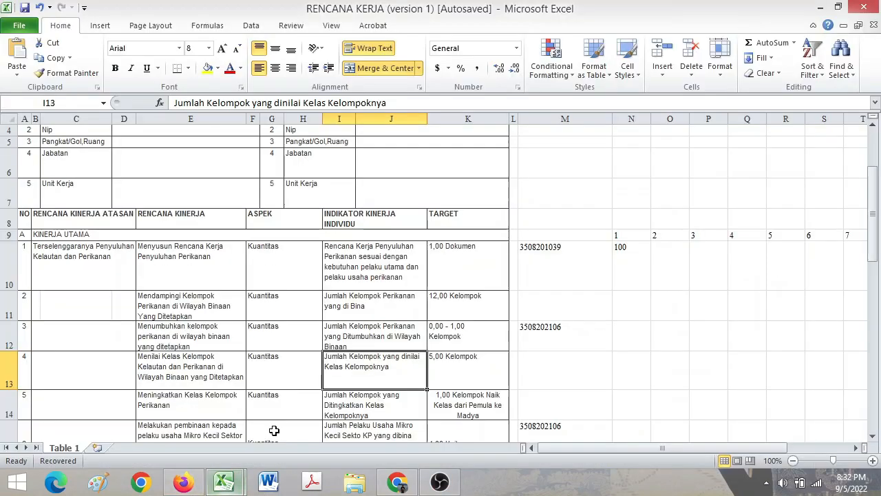
pyautogui.moveTo(877, 251); pyautogui.dragTo(873, 301)
pyautogui.click(197, 342)
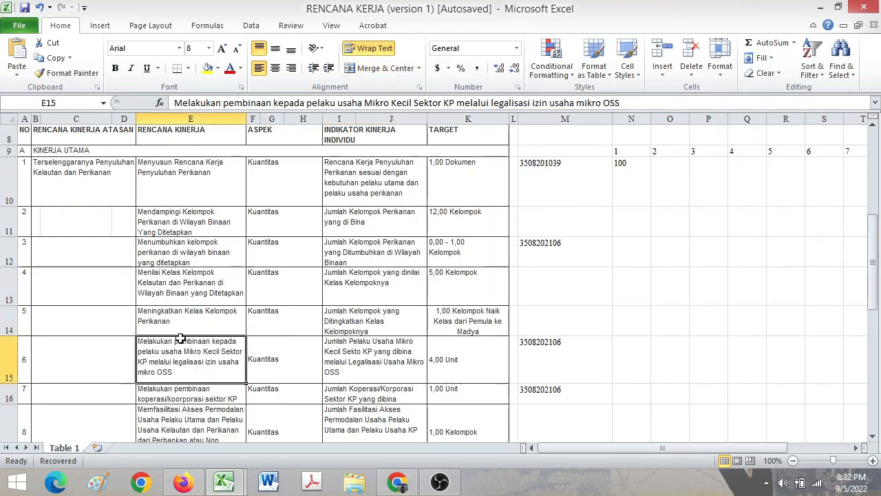
pyautogui.click(157, 320)
pyautogui.doubleClick(142, 313)
pyautogui.moveTo(139, 311); pyautogui.dragTo(261, 367)
pyautogui.hotkey('ctrl', 'c')
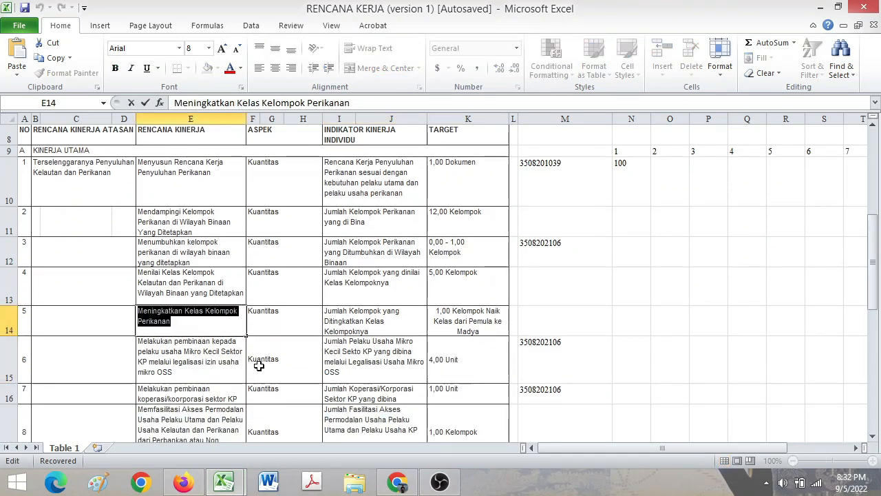
pyautogui.click(194, 486)
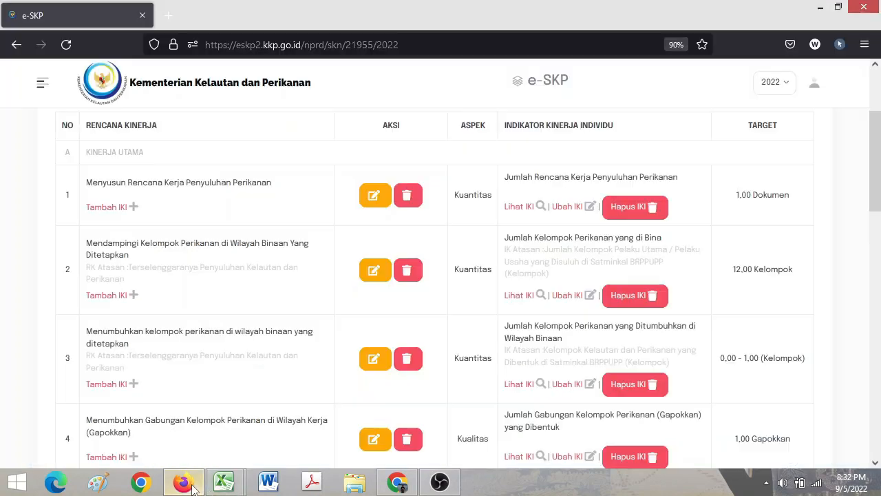
pyautogui.click(397, 482)
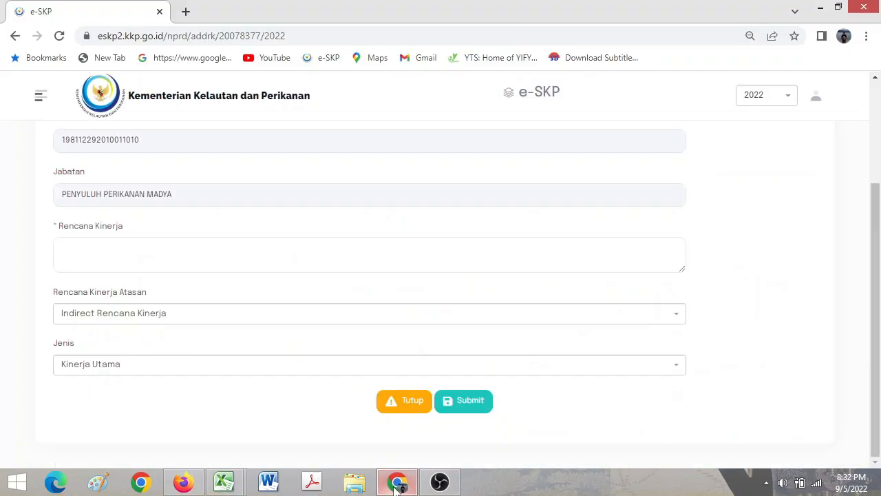
pyautogui.hotkey('ctrl', 'v')
# Set Rencana Kinerja Atasan to "Terselenggaranya Penyuluhan Kelautan dan Perikanan" and submit the new plan
pyautogui.click(150, 321)
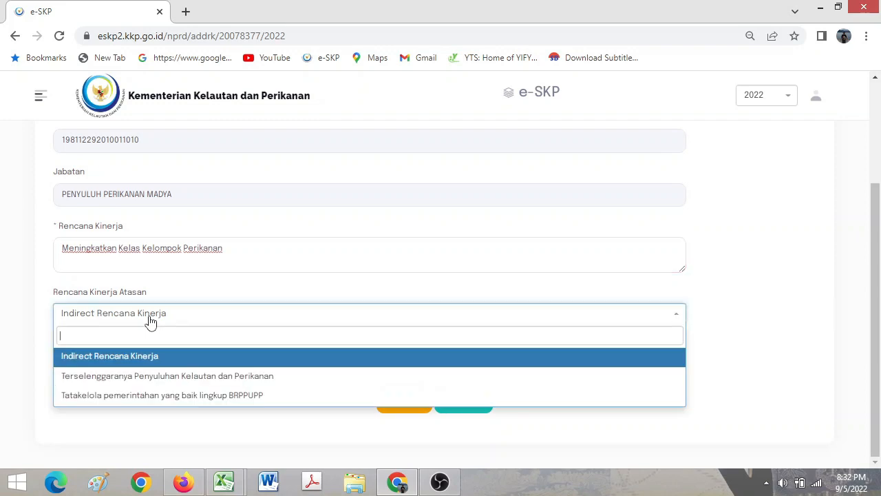
pyautogui.click(156, 376)
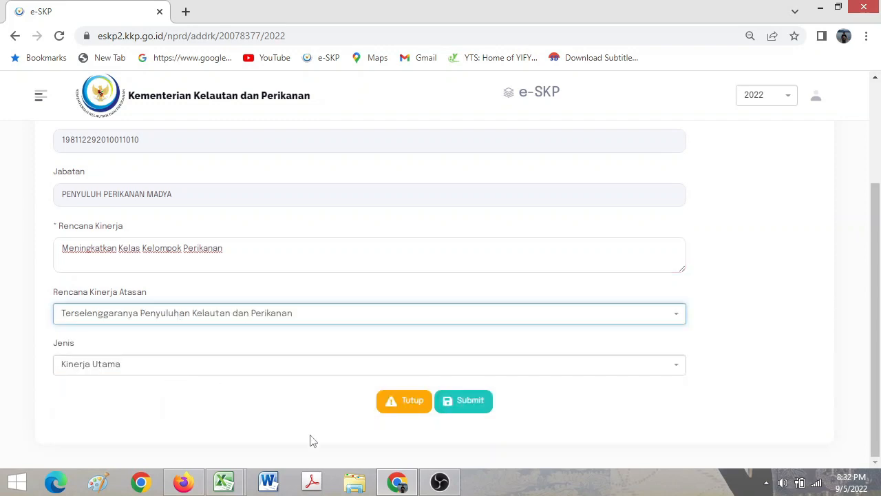
pyautogui.click(484, 411)
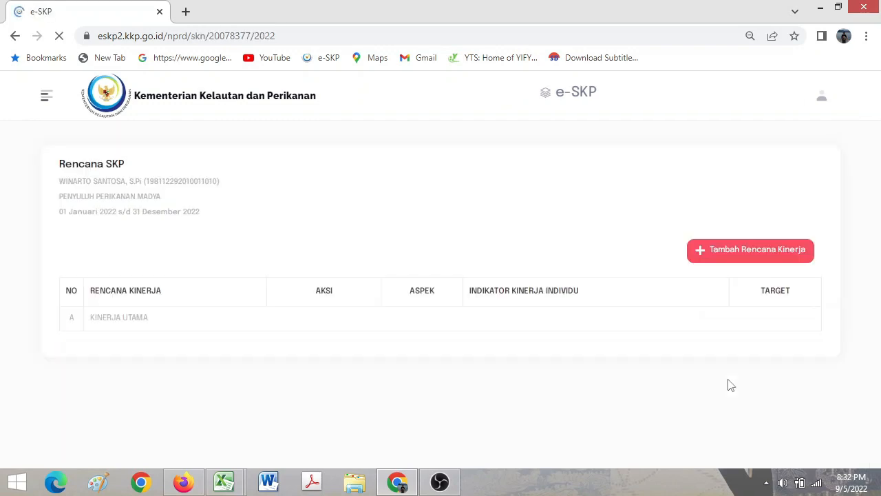
# Start adding an individual performance indicator to the plan "Meningkatkan Kelas Kelompok Perikanan"
pyautogui.scroll(-5, 874, 344)
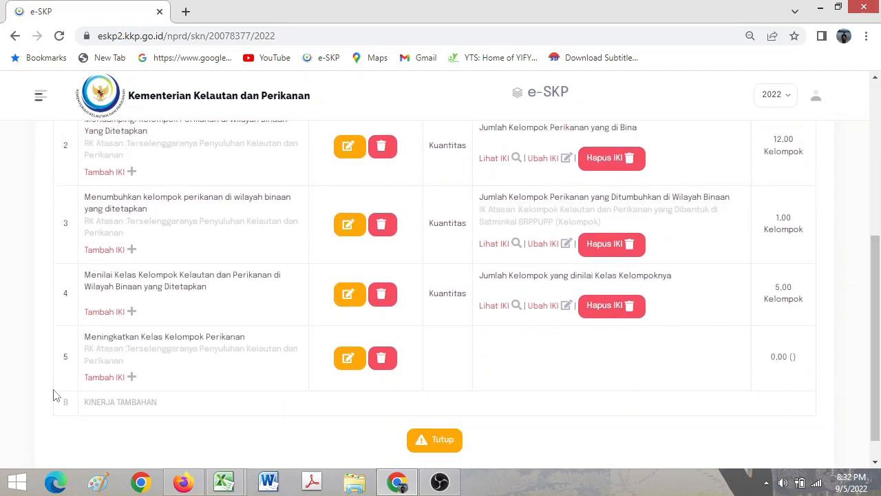
pyautogui.click(103, 378)
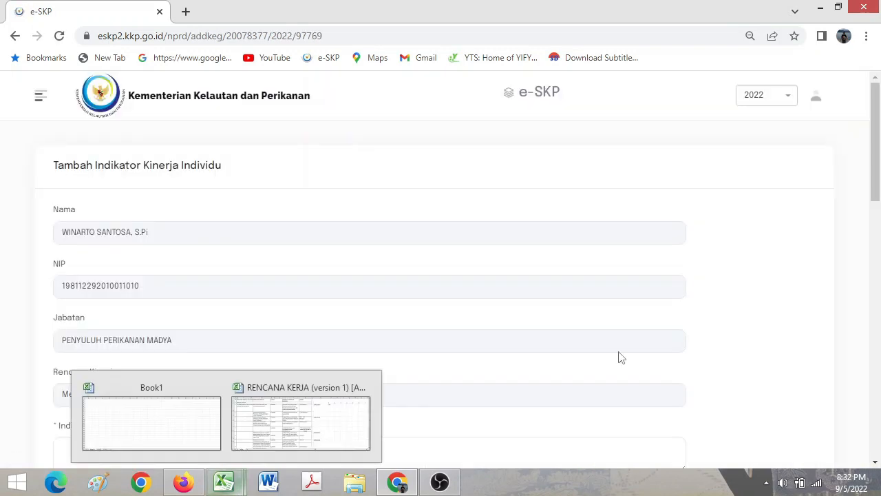
pyautogui.scroll(-3, 352, 186)
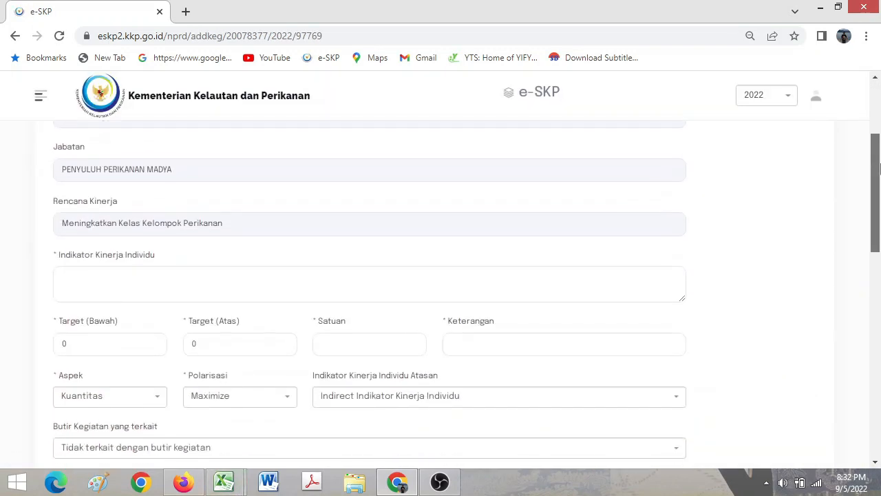
pyautogui.click(136, 291)
# Copy "Jumlah Kelompok yang Ditingkatkan Kelas Kelompoknya" from the RENCANA KERJA workbook into the Indikator Kinerja Individu field
pyautogui.moveTo(224, 481)
pyautogui.click(334, 421)
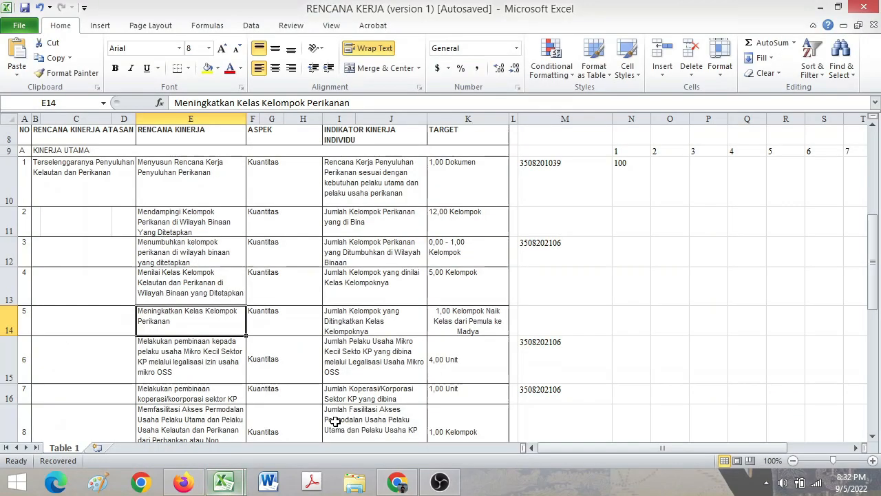
pyautogui.click(352, 311)
pyautogui.doubleClick(346, 315)
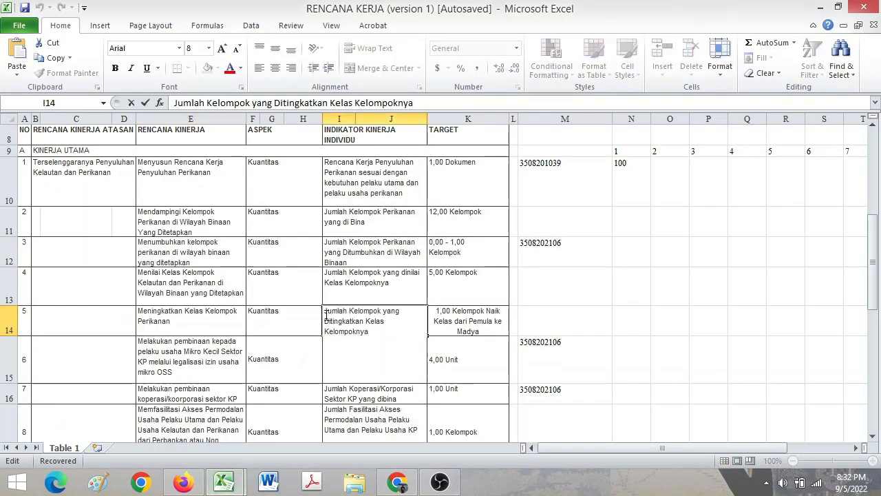
pyautogui.moveTo(326, 315); pyautogui.dragTo(449, 387)
pyautogui.hotkey('ctrl', 'c')
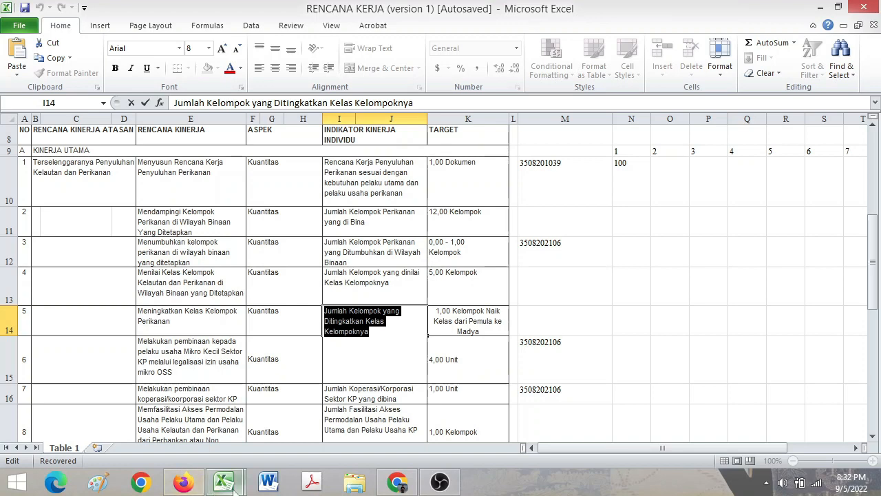
pyautogui.click(397, 481)
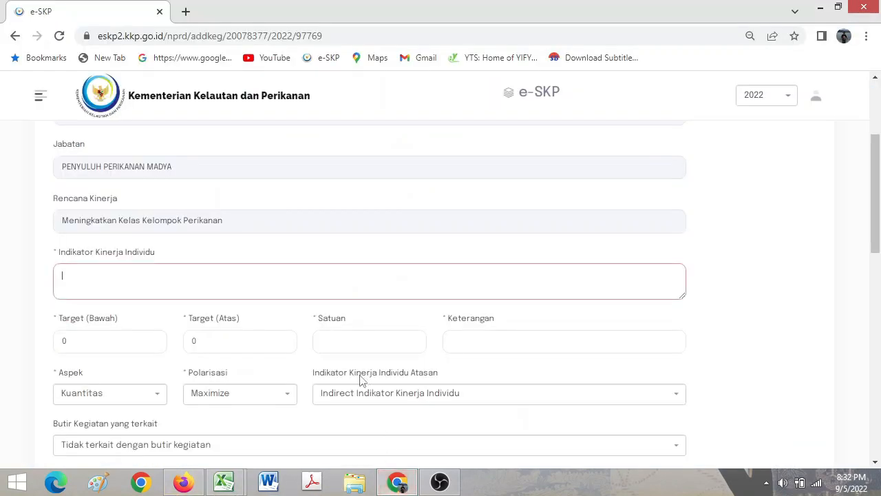
pyautogui.hotkey('ctrl', 'v')
# Set both Target (Bawah) and Target (Atas) to 1 and the Satuan to Kelompok
pyautogui.click(97, 335)
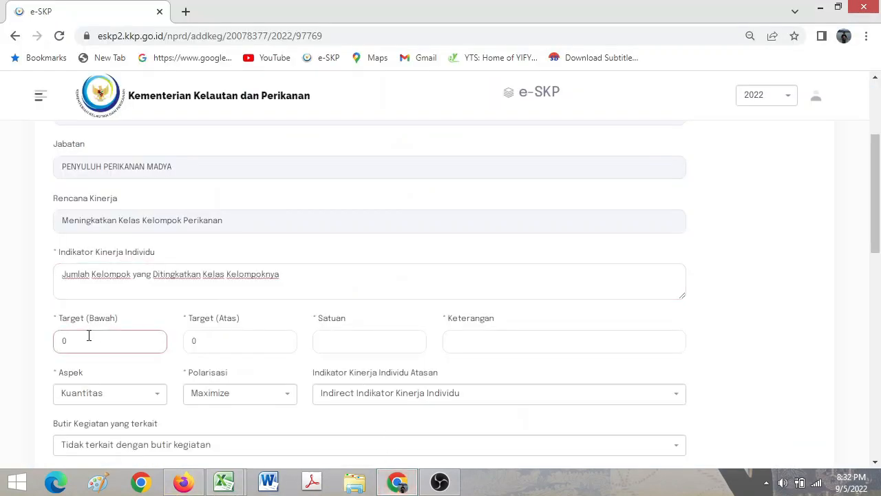
pyautogui.write('1')
pyautogui.press('Tab')
pyautogui.write('1')
pyautogui.press('Tab')
pyautogui.write('K')
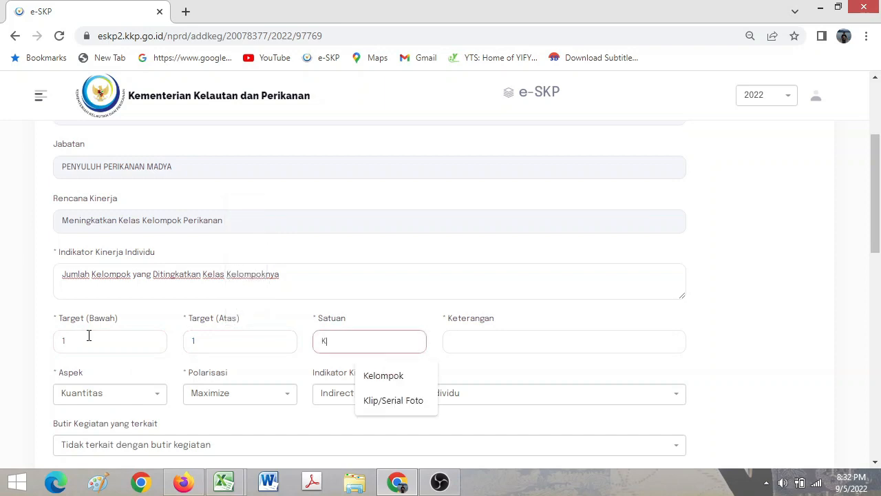
pyautogui.write('elompok')
pyautogui.press('Tab')
# Fill in the Keterangan with "Naik Kelas dari Pemula ke Madya"
pyautogui.write('Na')
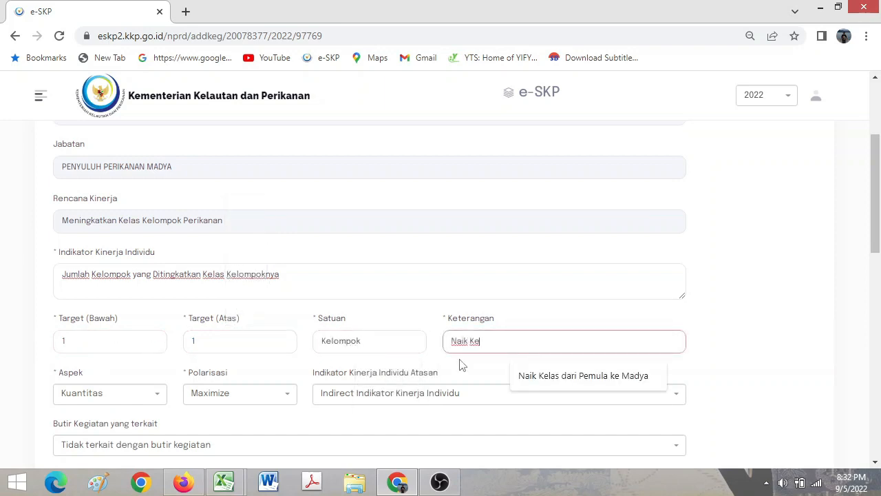
pyautogui.write('ik Ke')
pyautogui.click(531, 377)
# Set Indikator Kinerja Individu Atasan to "Kelompok Kelautan dan Perikanan yang Ditingkatkan Kelasnya di Satminkal BRPPUPP (Kelompok)"
pyautogui.moveTo(879, 230); pyautogui.dragTo(880, 256)
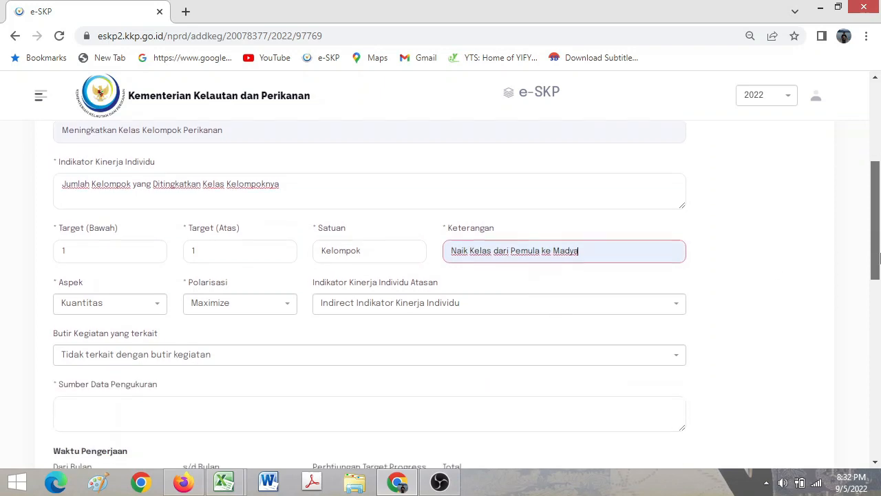
pyautogui.click(449, 308)
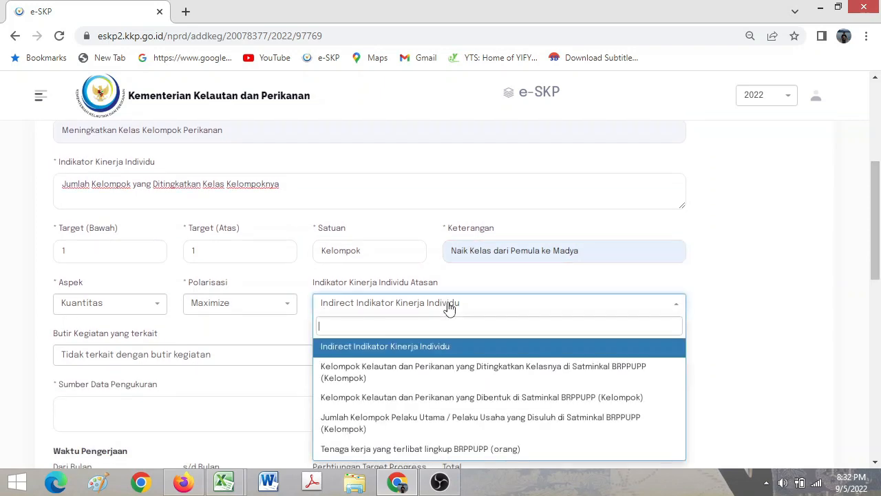
pyautogui.click(449, 307)
pyautogui.click(449, 307)
pyautogui.click(449, 308)
pyautogui.click(449, 307)
pyautogui.click(449, 308)
pyautogui.click(449, 308)
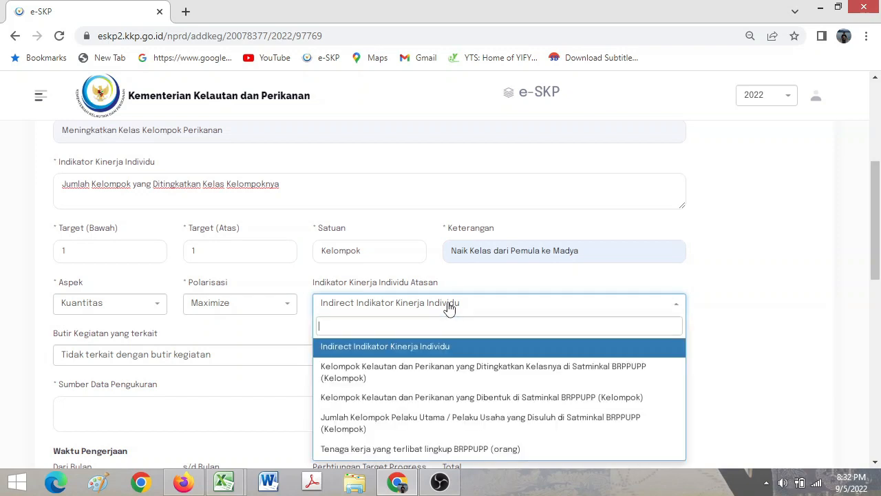
pyautogui.click(468, 380)
# Check the Butir Kegiatan choices and fill in Sumber Data Pengukuran with "Berita Acara Penilaian Kelas Kelompok dan sertifikat kenaikan kelas kelompok"
pyautogui.scroll(-1, 867, 269)
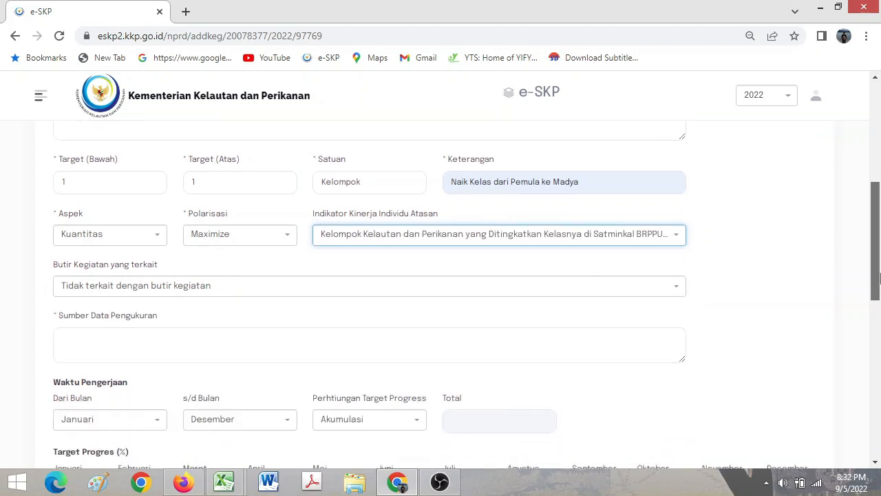
pyautogui.click(346, 279)
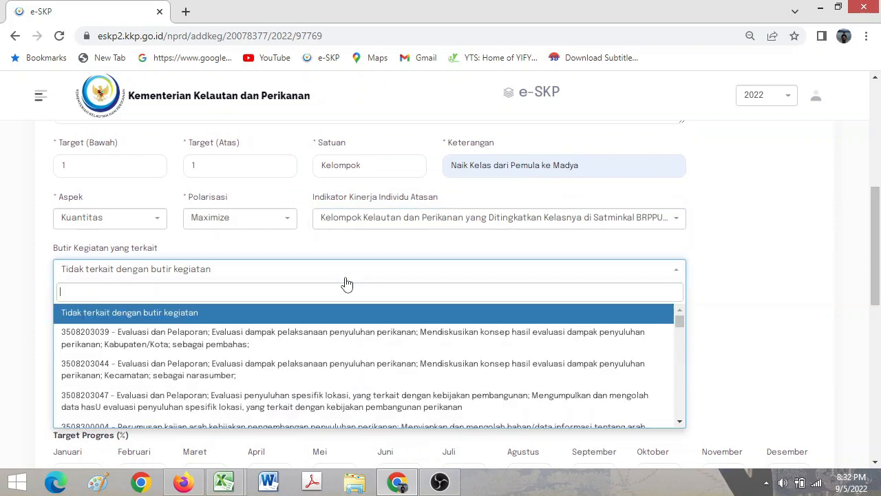
pyautogui.click(264, 327)
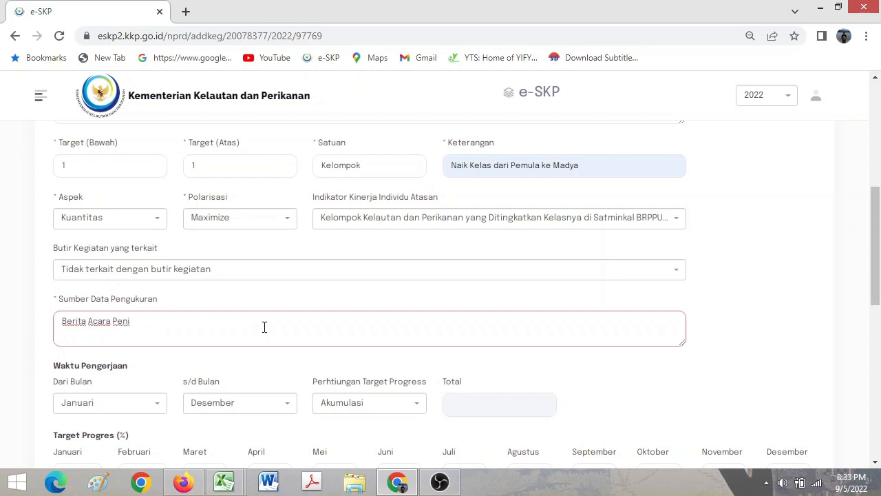
pyautogui.write('n Kelas Kelompok dan')
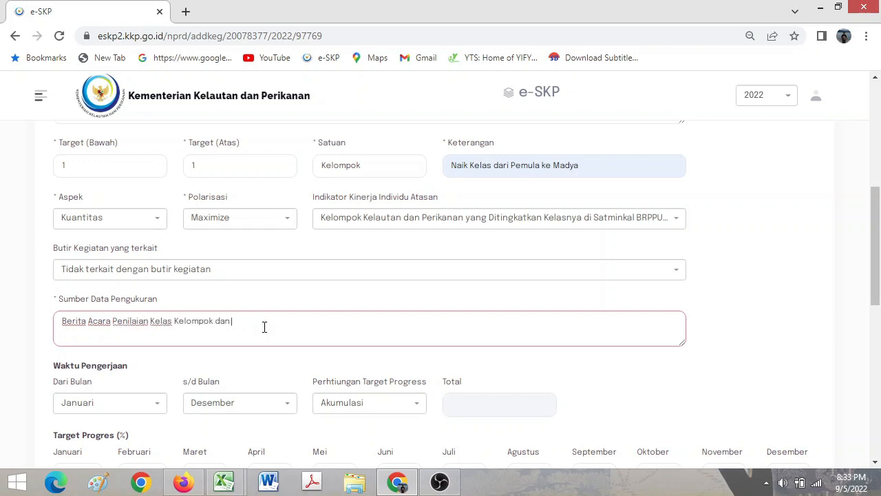
pyautogui.write('sertifikat kenaikan kelas kelompok')
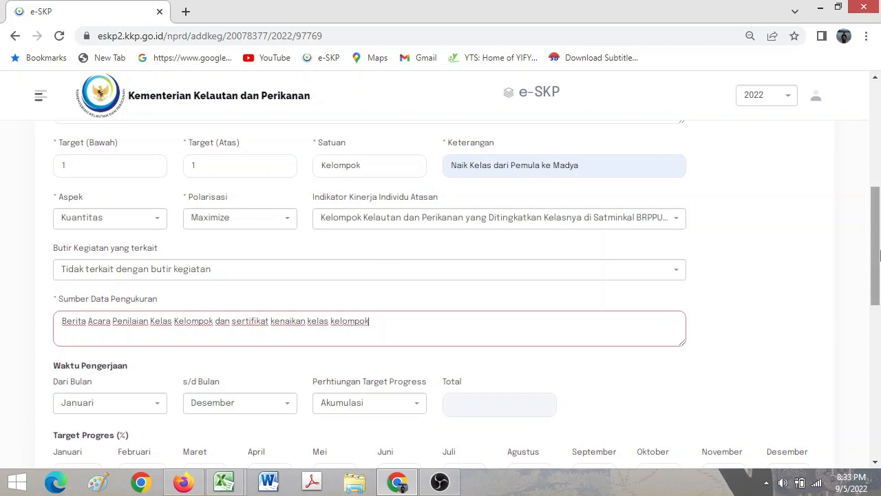
# Set the Waktu Pengerjaan to run from Agustus to September
pyautogui.scroll(-1, 874, 244)
pyautogui.click(81, 319)
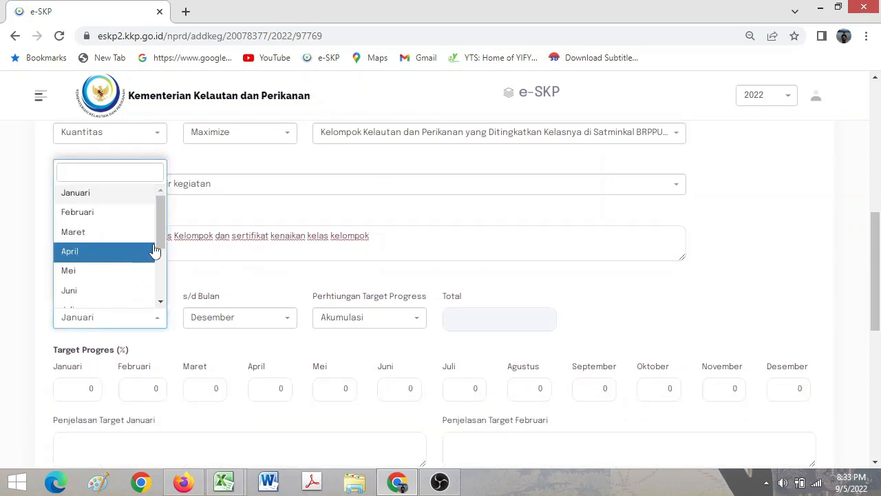
pyautogui.moveTo(161, 240); pyautogui.dragTo(165, 279)
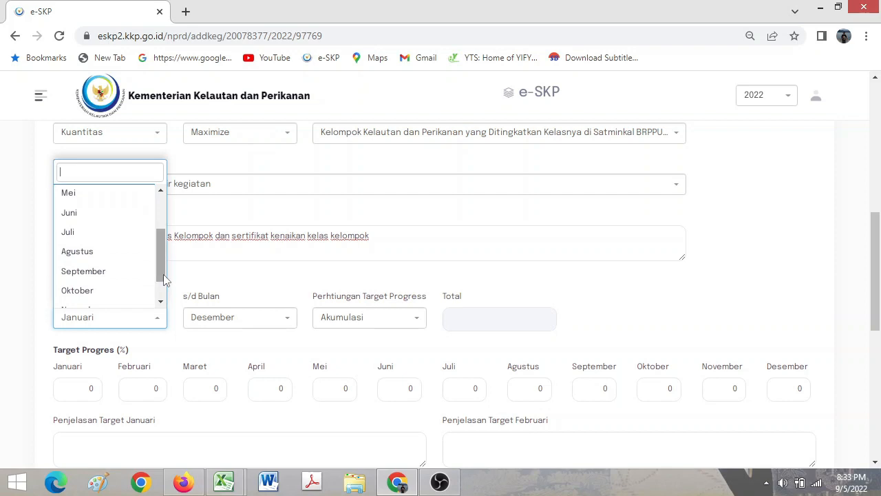
pyautogui.click(122, 251)
pyautogui.click(258, 319)
pyautogui.click(255, 240)
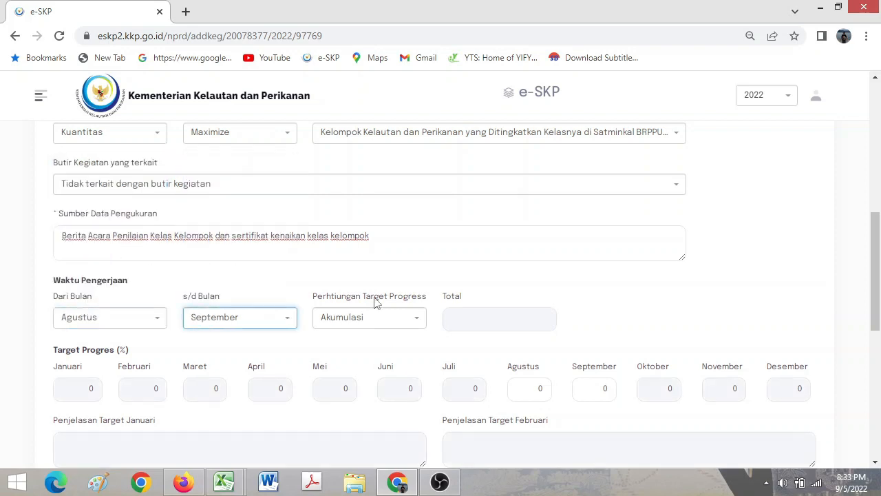
# Set the Target Progres to 50 for both Agustus and September and submit the indicator
pyautogui.scroll(-1, 879, 282)
pyautogui.scroll(-3, 879, 282)
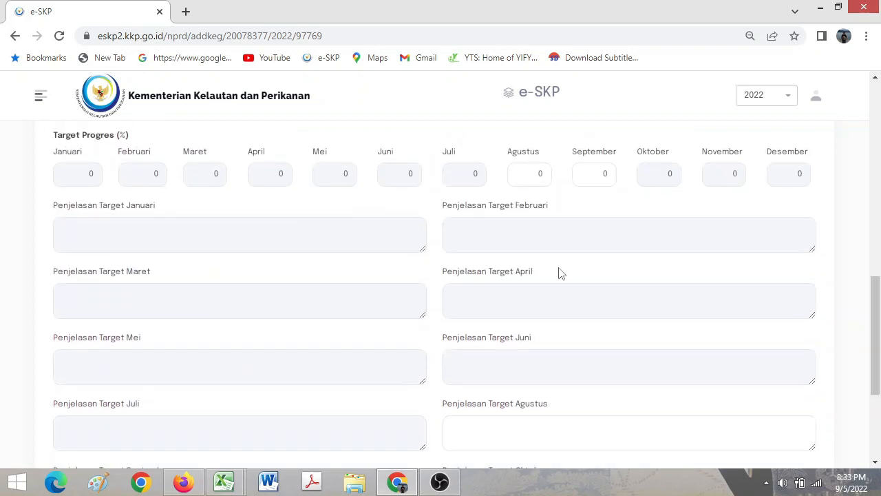
pyautogui.click(526, 173)
pyautogui.write('50')
pyautogui.press('Tab')
pyautogui.write('50')
pyautogui.scroll(-3, 880, 195)
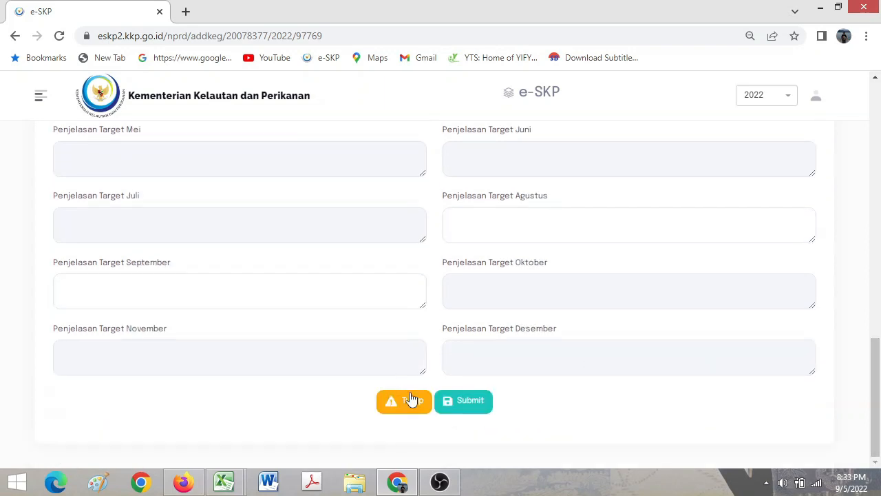
pyautogui.click(459, 402)
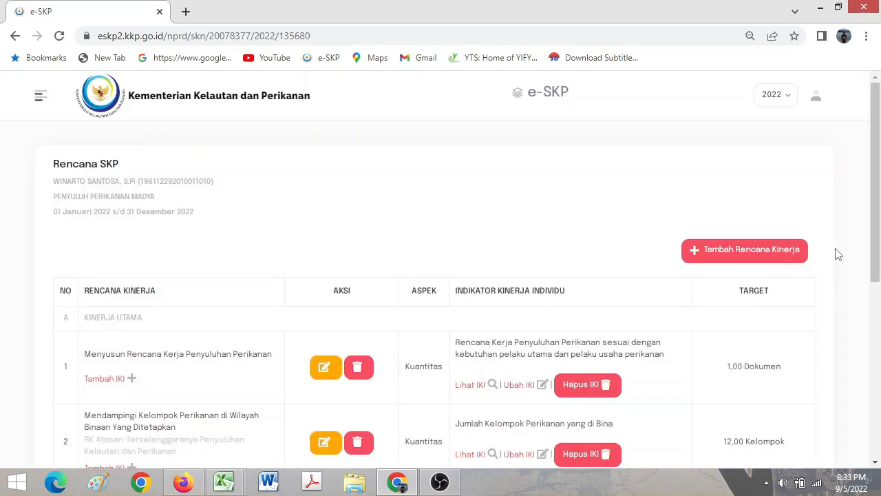
# Review the Rencana SKP list and start adding a new Rencana Kinerja
pyautogui.scroll(-5, 878, 276)
pyautogui.scroll(4, 880, 323)
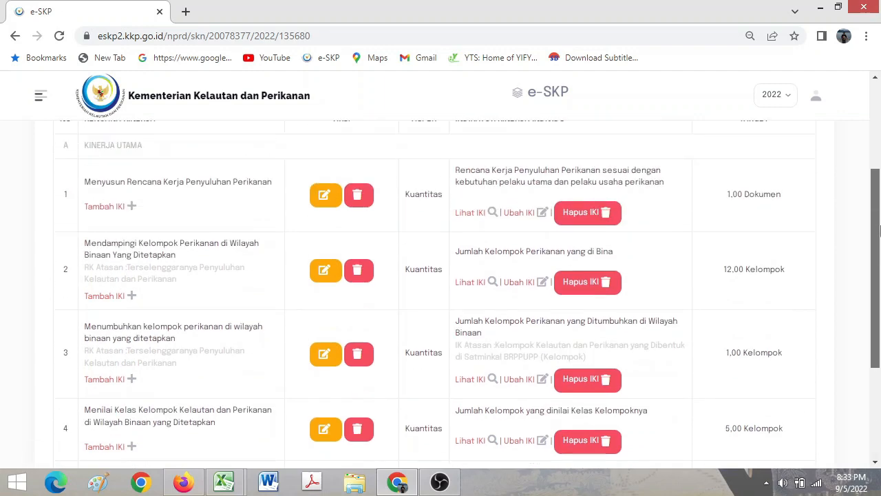
pyautogui.click(778, 157)
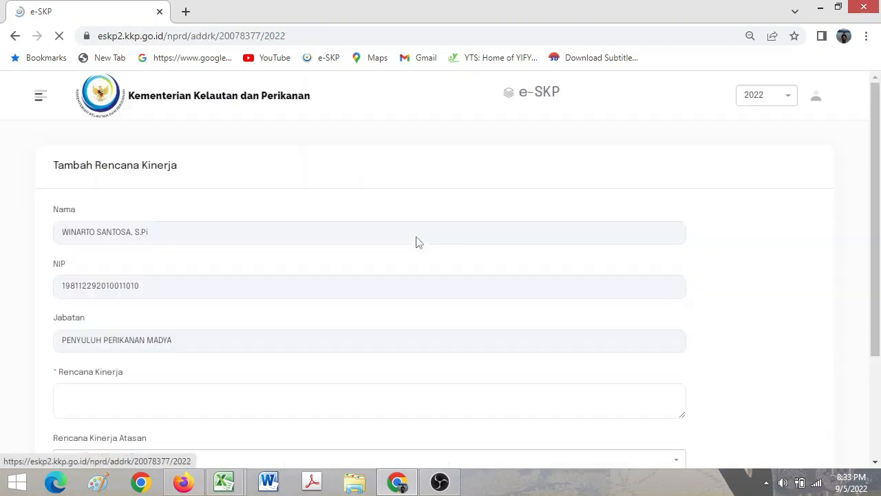
# Fill in Rencana Kinerja with "Melakukan pembinaan kepada pelaku usaha Mikro Kecil Sektor KP melalui legalisasi izin usaha mikro OSS" from the RENCANA KERJA workbook
pyautogui.moveTo(224, 482)
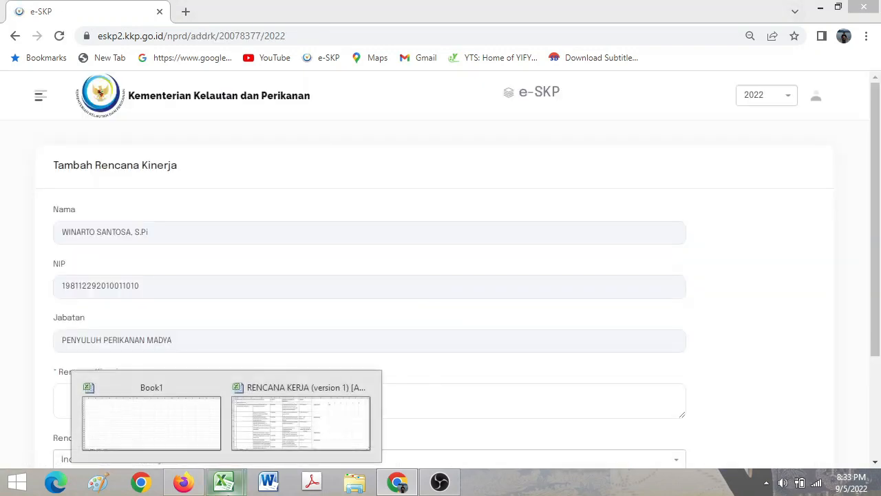
pyautogui.click(302, 415)
pyautogui.moveTo(876, 221); pyautogui.dragTo(878, 261)
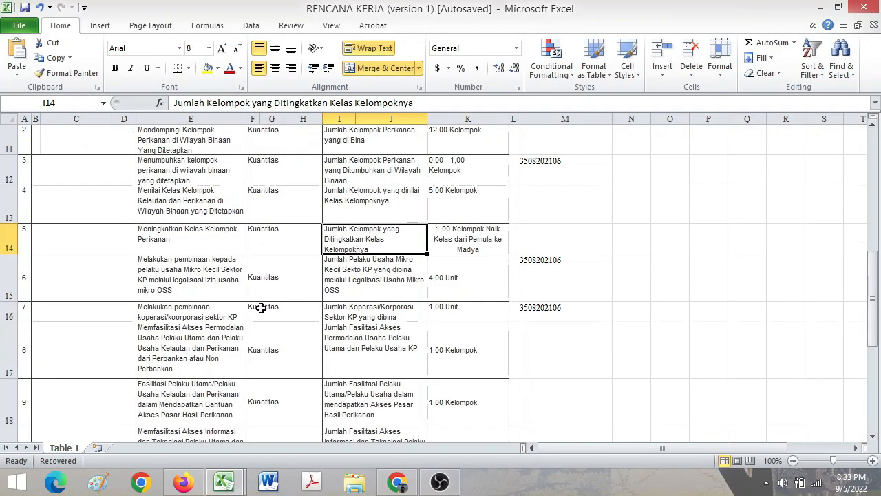
pyautogui.doubleClick(192, 279)
pyautogui.hotkey('ctrl', 'a')
pyautogui.hotkey('ctrl', 'c')
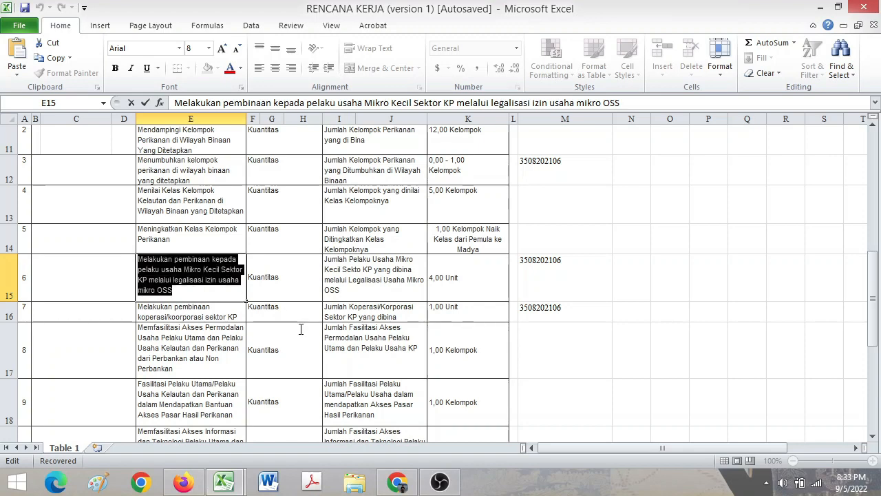
pyautogui.click(396, 482)
pyautogui.click(244, 407)
pyautogui.hotkey('ctrl', 'v')
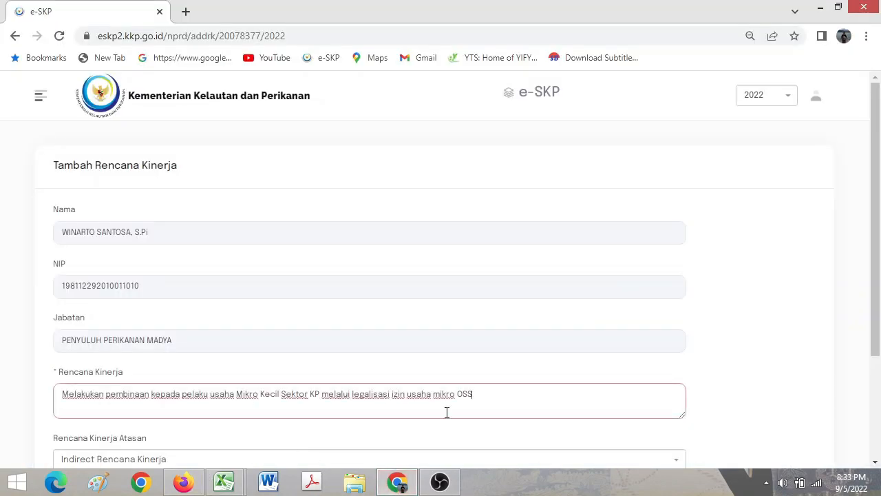
# Keep Rencana Kinerja Atasan as Indirect Rencana Kinerja and submit the work plan
pyautogui.scroll(-2, 880, 354)
pyautogui.click(238, 349)
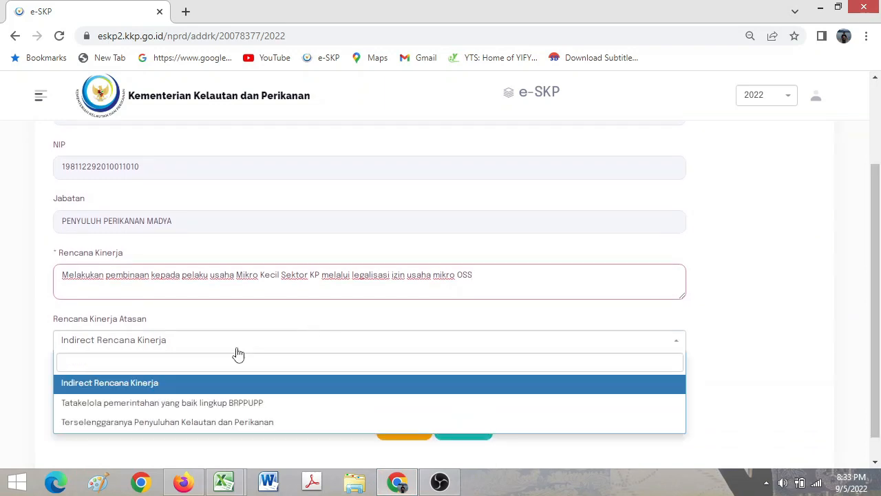
pyautogui.click(239, 351)
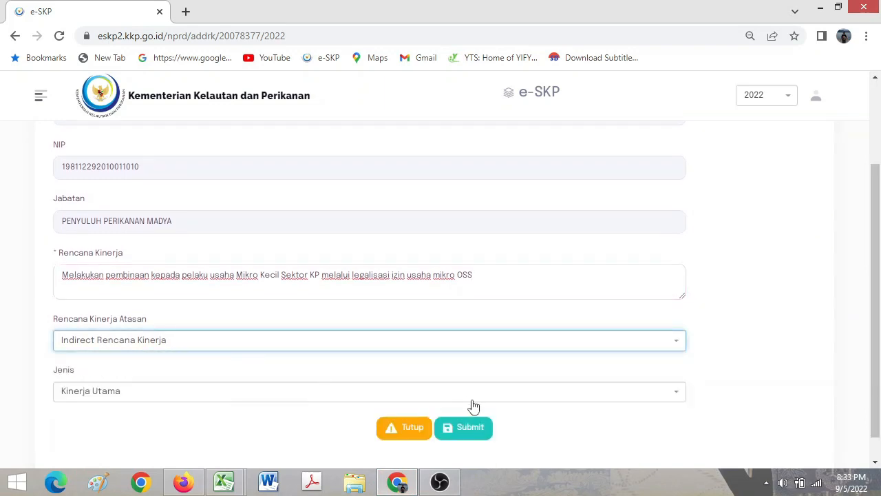
pyautogui.click(481, 431)
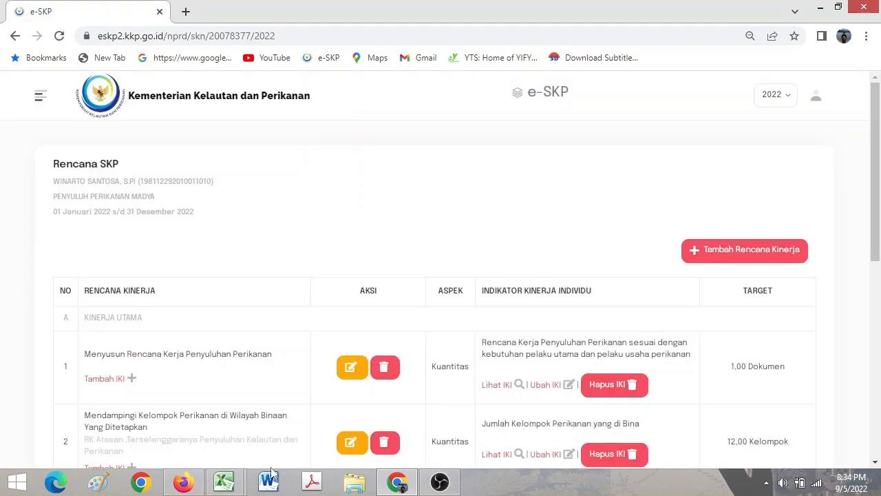
# Open a new IKI for the sixth work plan and copy the indicator text of cell I15 from the RENCANA KERJA workbook
pyautogui.moveTo(878, 188); pyautogui.dragTo(880, 352)
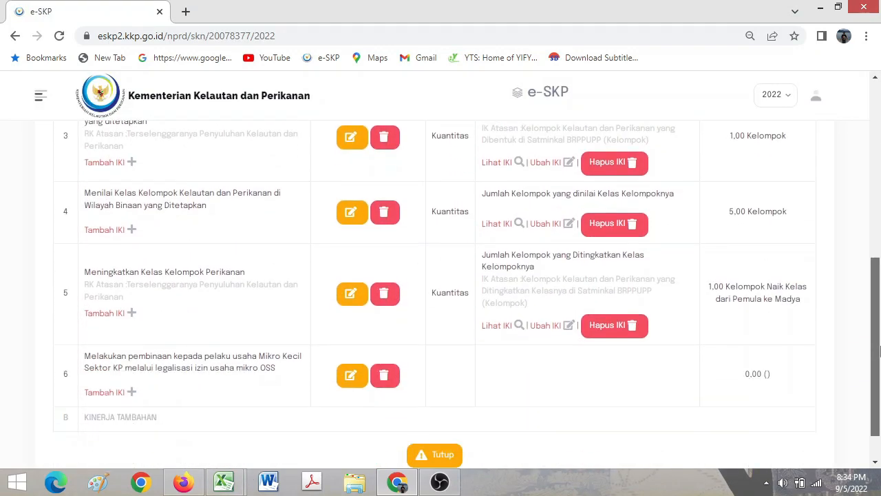
pyautogui.click(124, 393)
pyautogui.moveTo(224, 482)
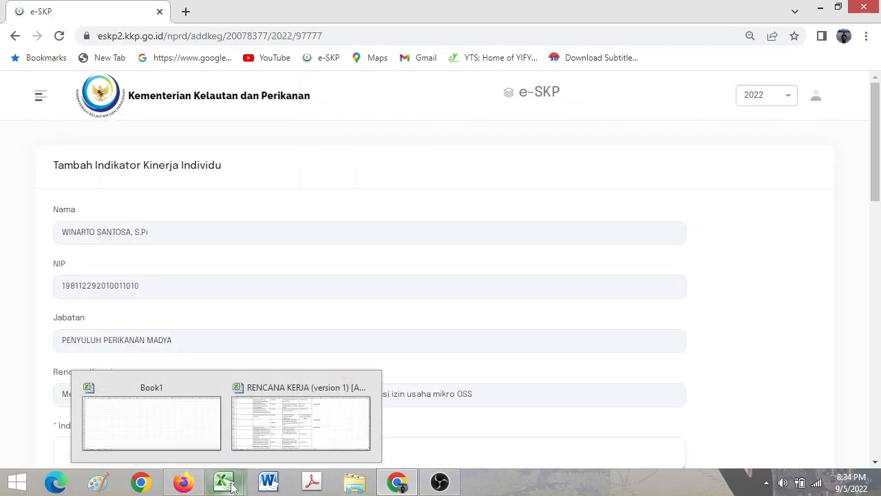
pyautogui.click(307, 423)
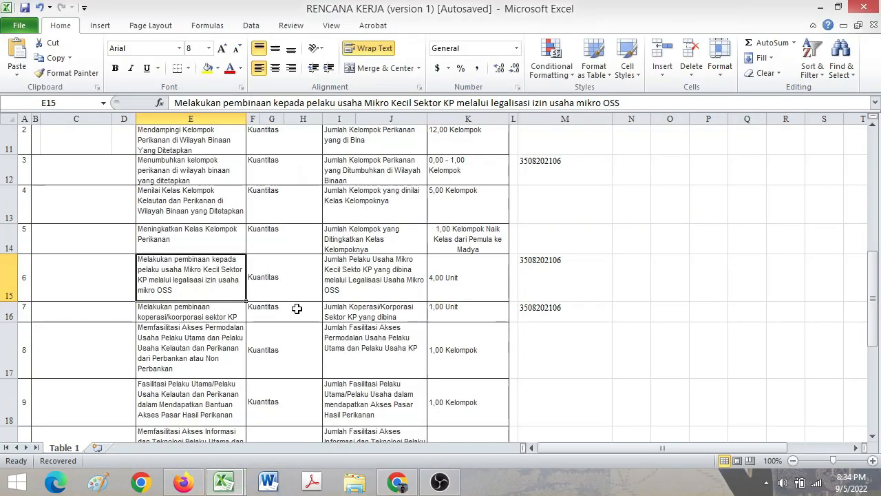
pyautogui.click(363, 271)
pyautogui.doubleClick(332, 262)
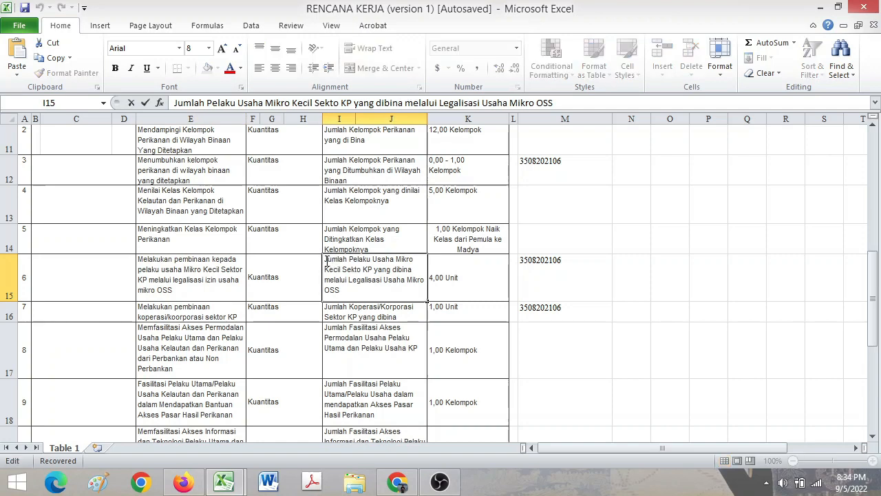
pyautogui.moveTo(327, 261); pyautogui.dragTo(474, 391)
pyautogui.hotkey('ctrl', 'c')
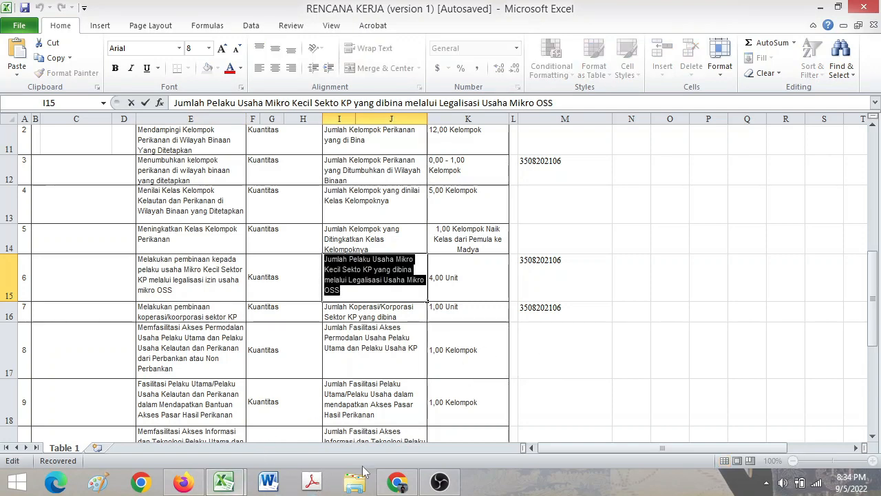
# Back in e-SKP, fill in Indikator Kinerja Individu with "Jumlah Pelaku Usaha Mikro Kecil Sekto KP yang dibina melalui Legalisasi Usaha Mikro OSS"
pyautogui.click(394, 482)
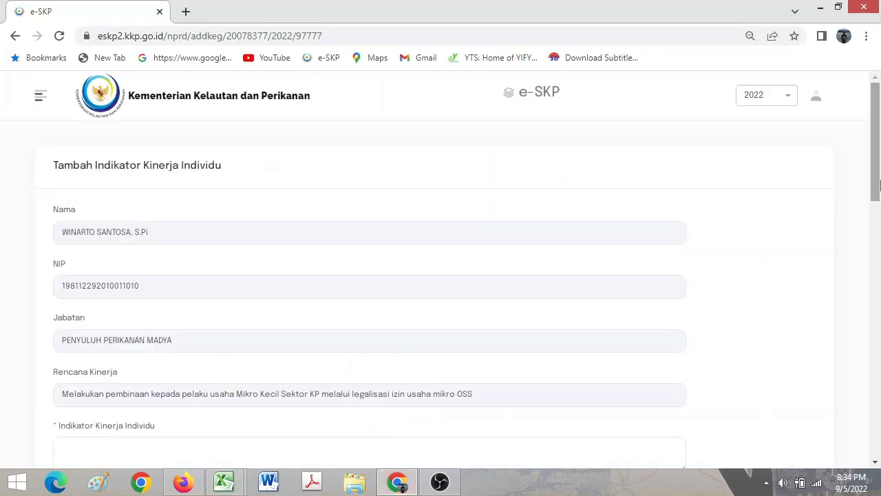
pyautogui.scroll(-2, 877, 183)
pyautogui.click(260, 323)
pyautogui.hotkey('ctrl', 'v')
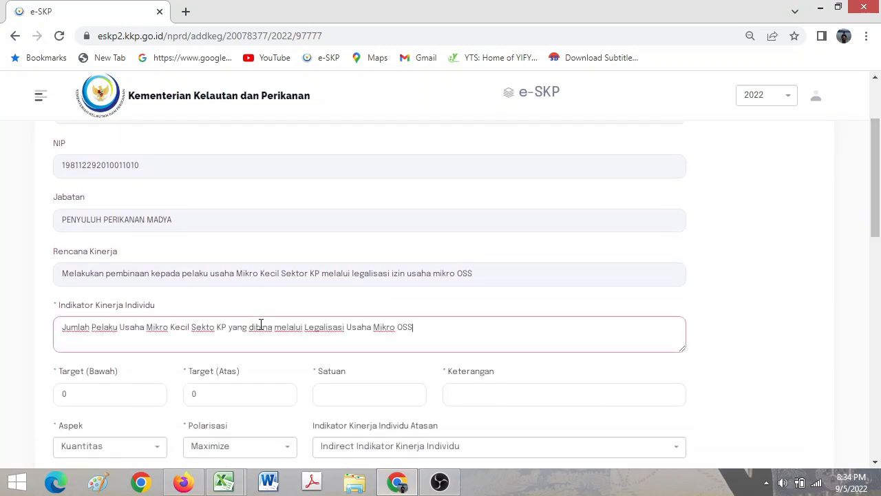
# Set both Target (Bawah) and Target (Atas) to 4
pyautogui.scroll(-2, 875, 179)
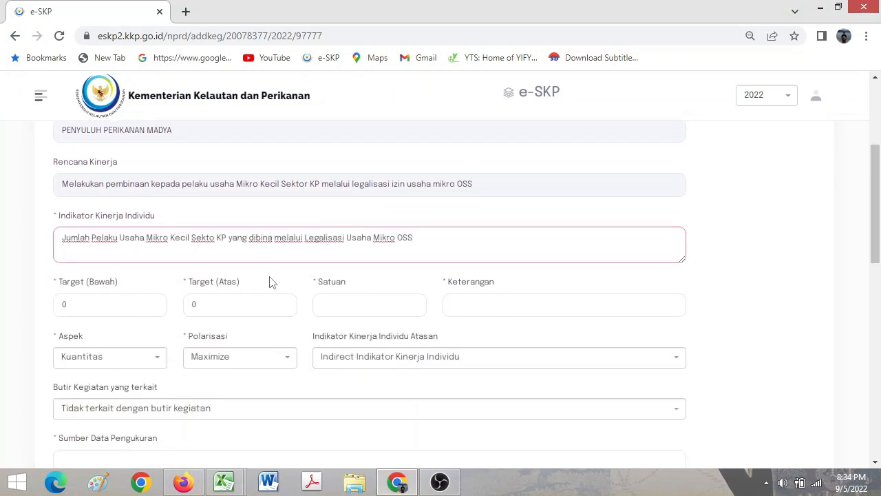
pyautogui.click(73, 306)
pyautogui.press('BackSpace')
pyautogui.write('4')
pyautogui.press('Tab')
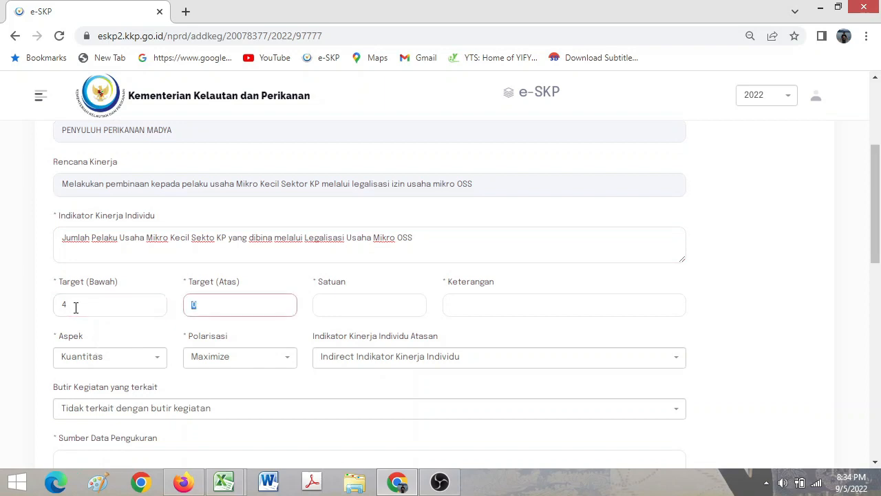
pyautogui.write('4')
pyautogui.press('Tab')
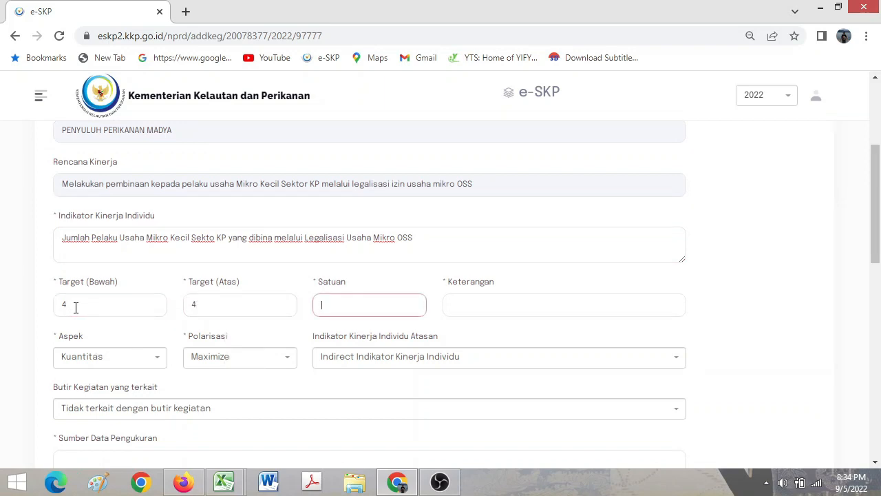
# Check the unit in the reference SKP open in Firefox and set the Satuan to Unit
pyautogui.click(181, 482)
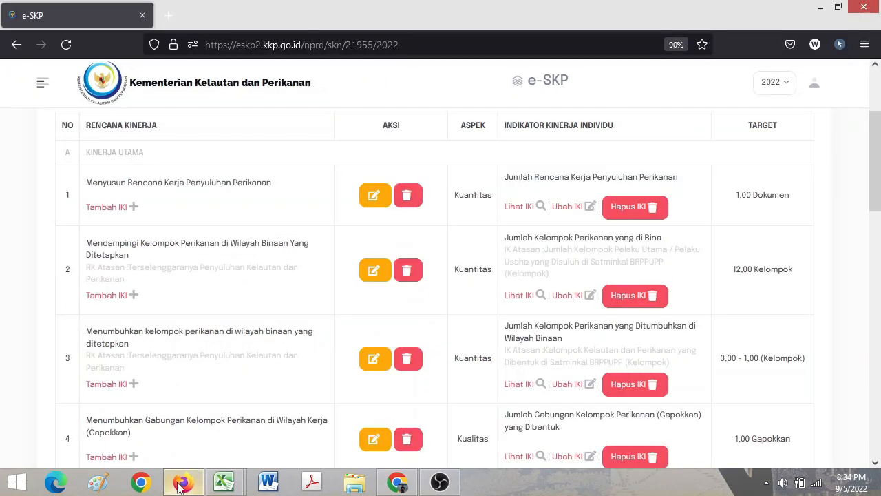
pyautogui.scroll(-5, 879, 271)
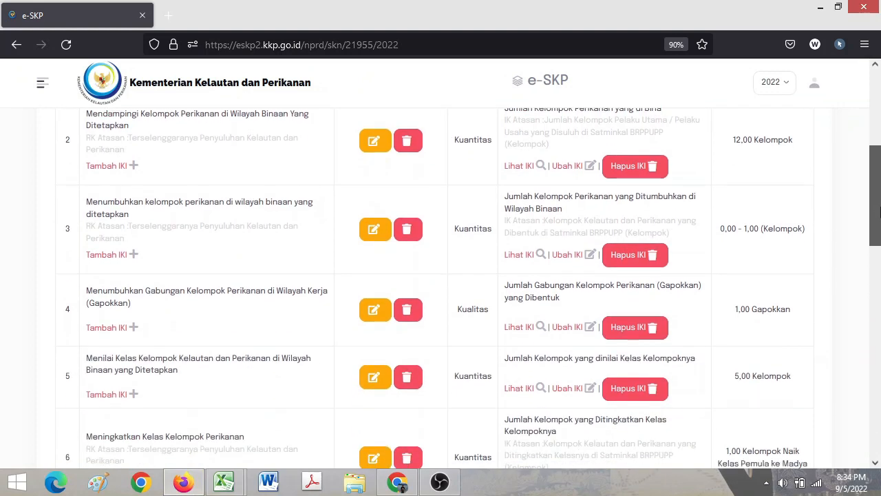
pyautogui.moveTo(879, 230); pyautogui.dragTo(879, 269)
pyautogui.click(172, 486)
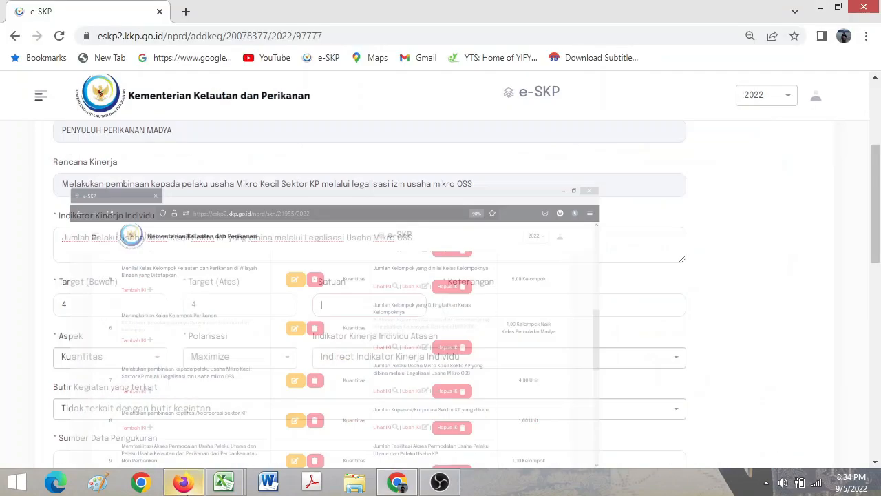
pyautogui.write('U')
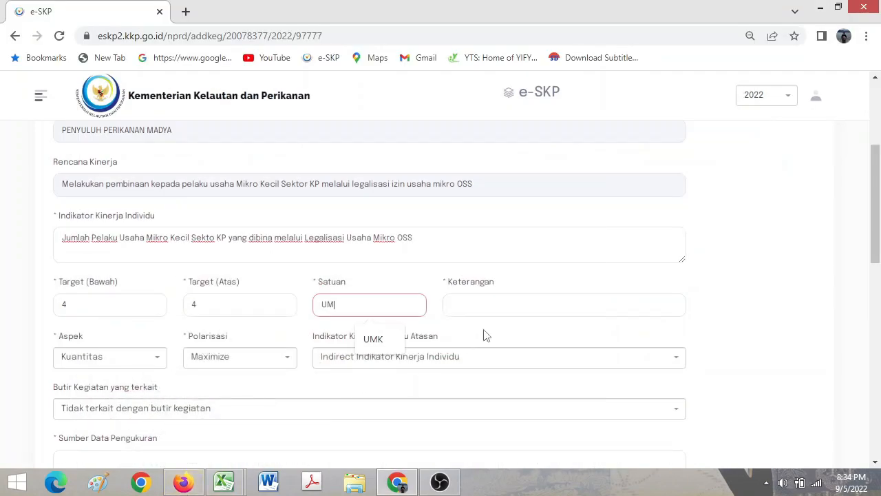
pyautogui.write('nit')
pyautogui.press('Tab')
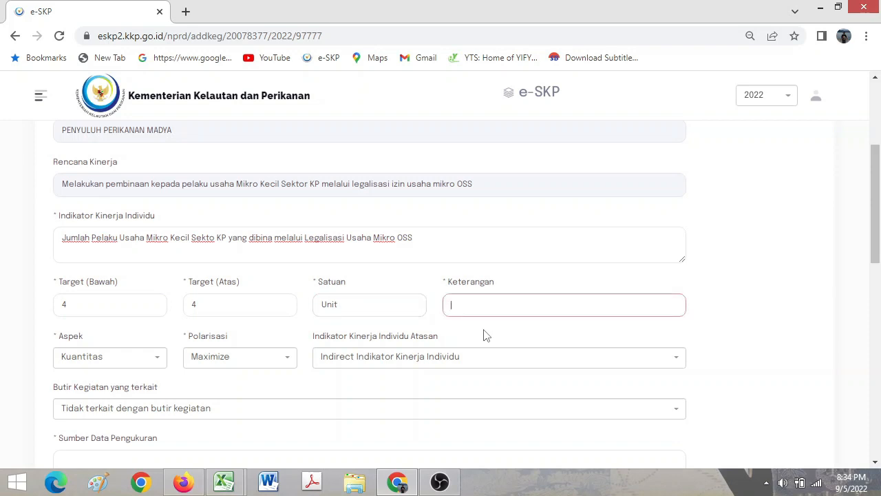
pyautogui.click(497, 290)
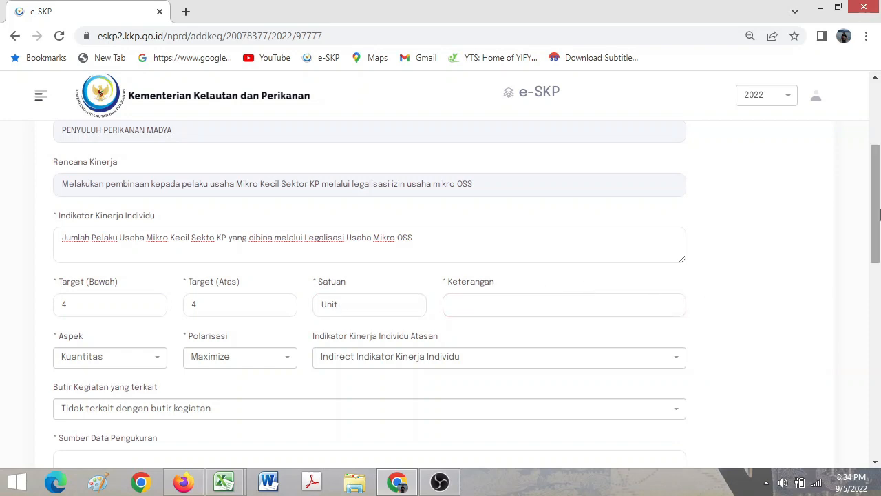
pyautogui.moveTo(879, 218); pyautogui.dragTo(879, 231)
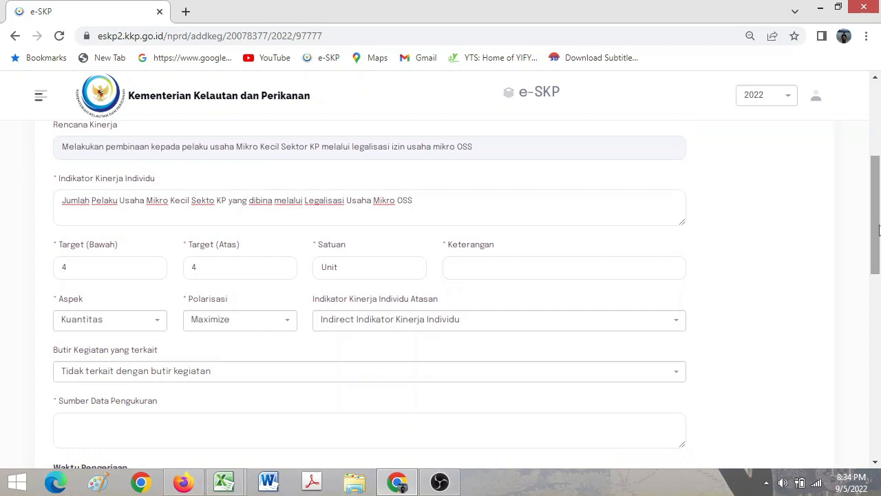
pyautogui.click(219, 372)
pyautogui.click(219, 376)
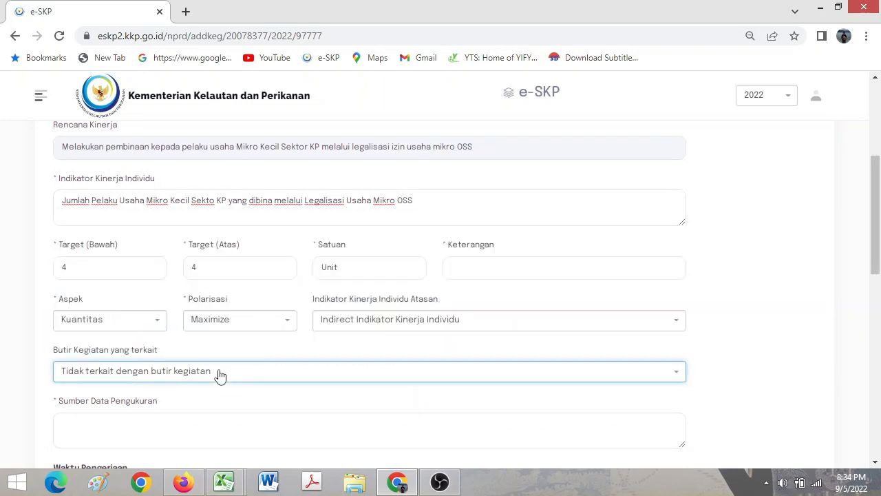
pyautogui.click(219, 375)
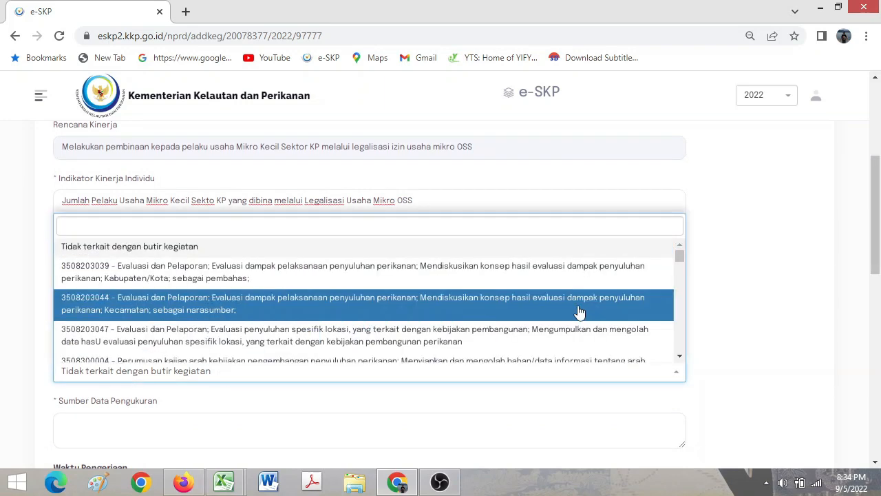
pyautogui.scroll(-3, 682, 335)
pyautogui.scroll(-5, 682, 337)
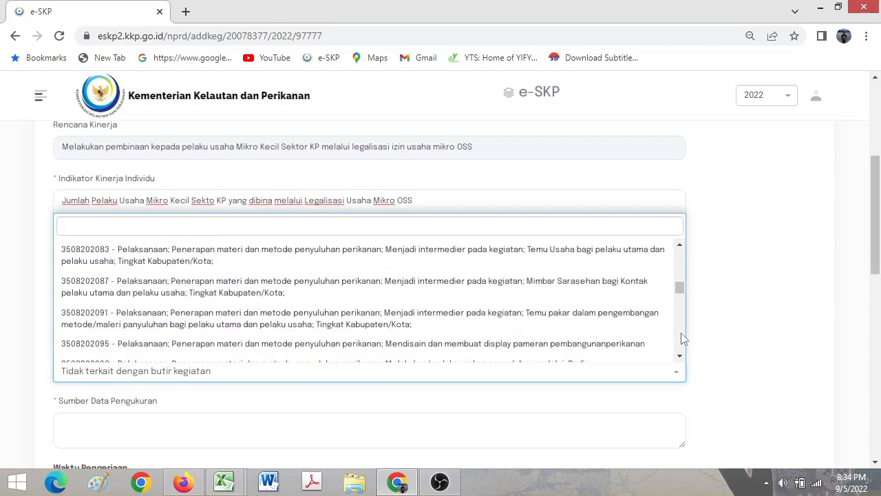
pyautogui.scroll(-3, 682, 338)
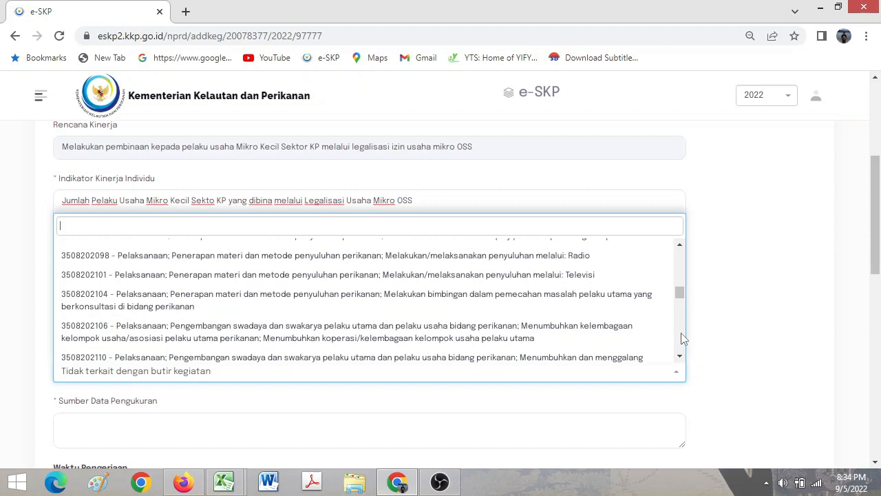
pyautogui.click(626, 343)
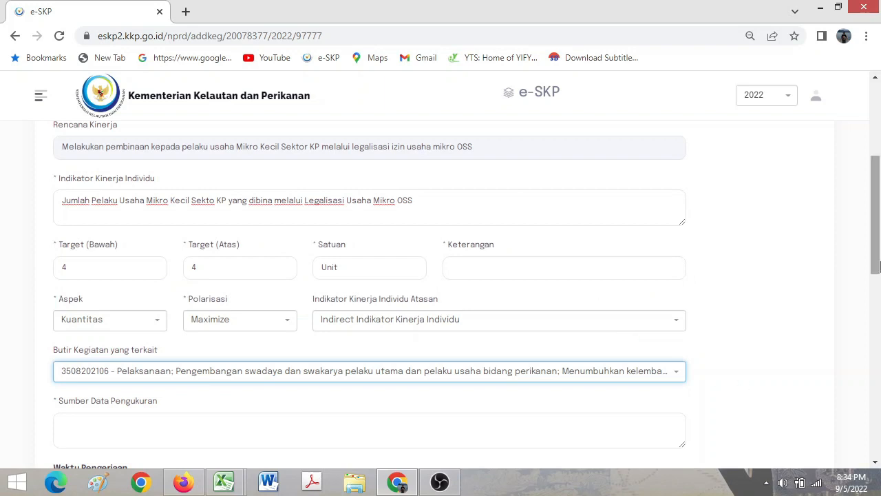
# Fill in Sumber Data Pengukuran with "NIB dan Perijinanan Lainnya"
pyautogui.scroll(-1, 876, 267)
pyautogui.click(325, 355)
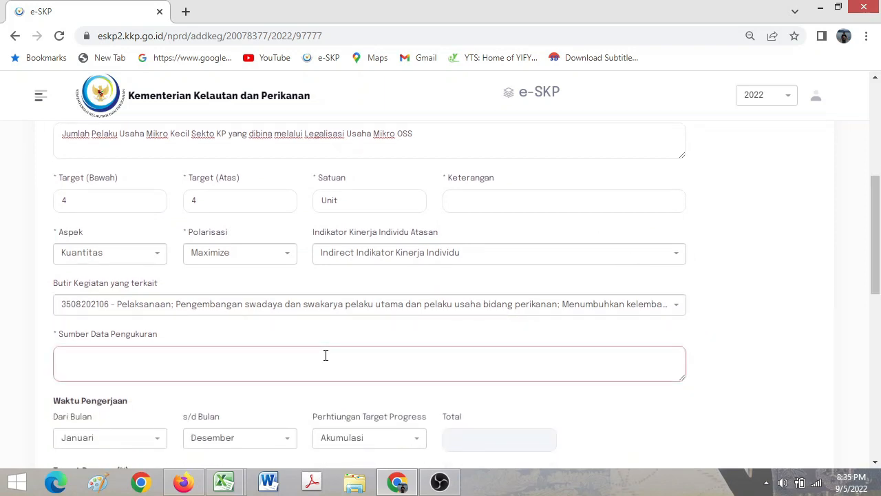
pyautogui.click(136, 133)
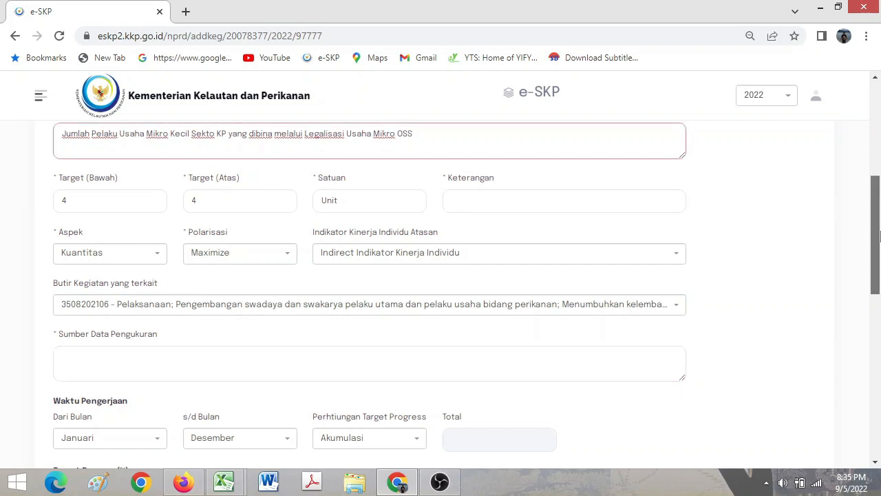
pyautogui.scroll(1, 874, 200)
pyautogui.moveTo(248, 188); pyautogui.dragTo(315, 187)
pyautogui.click(352, 201)
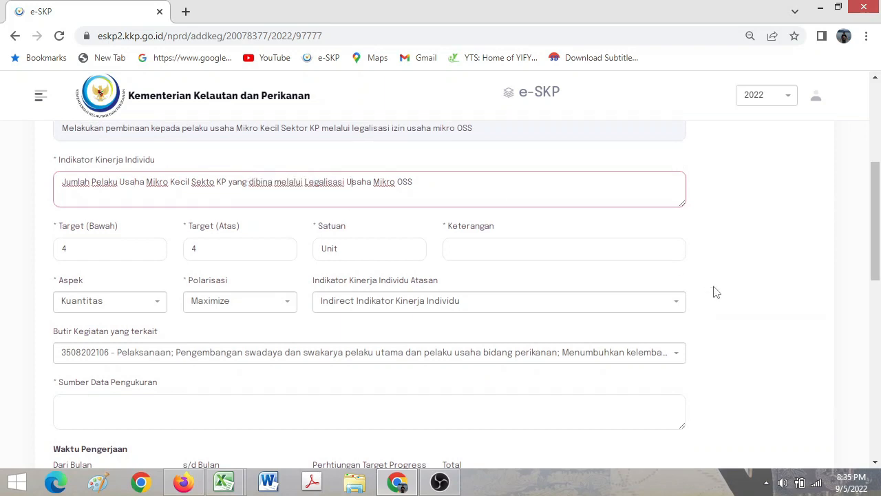
pyautogui.scroll(-3, 716, 291)
pyautogui.scroll(1, 638, 272)
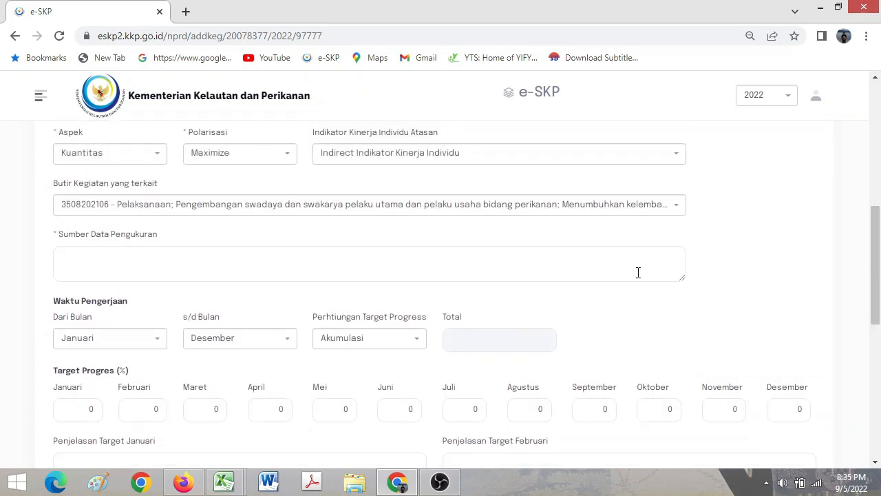
pyautogui.click(458, 255)
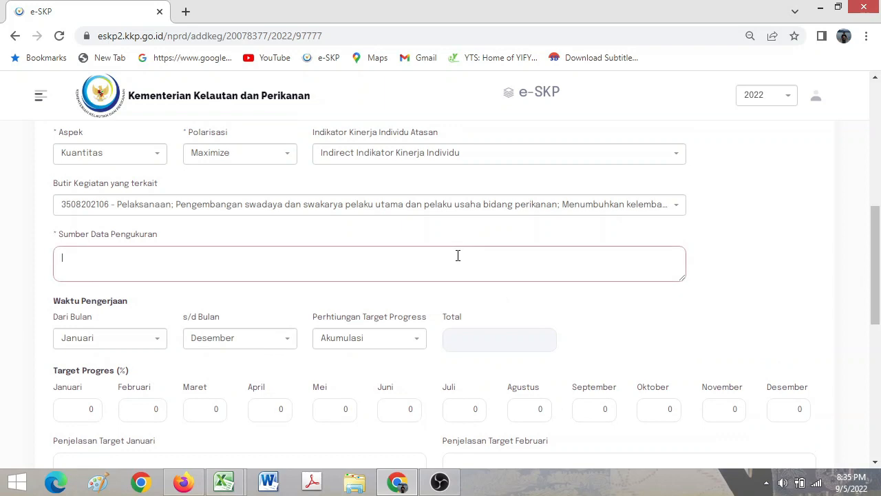
pyautogui.moveTo(876, 259); pyautogui.dragTo(878, 232)
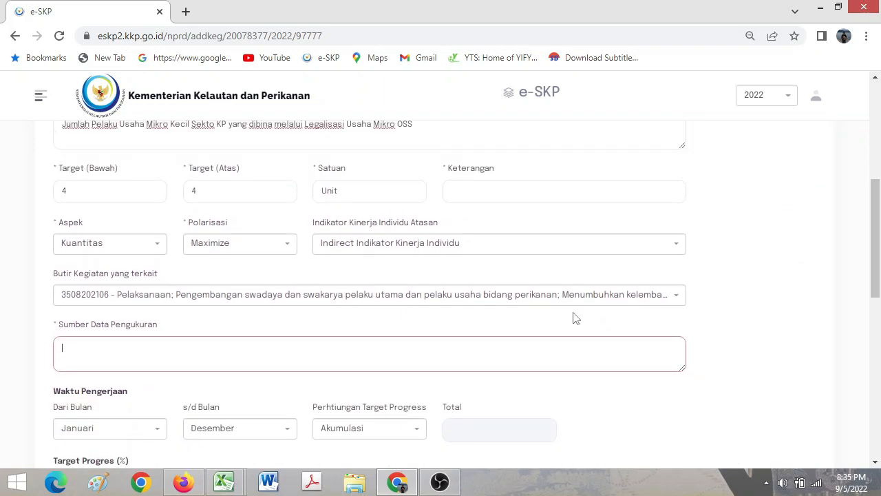
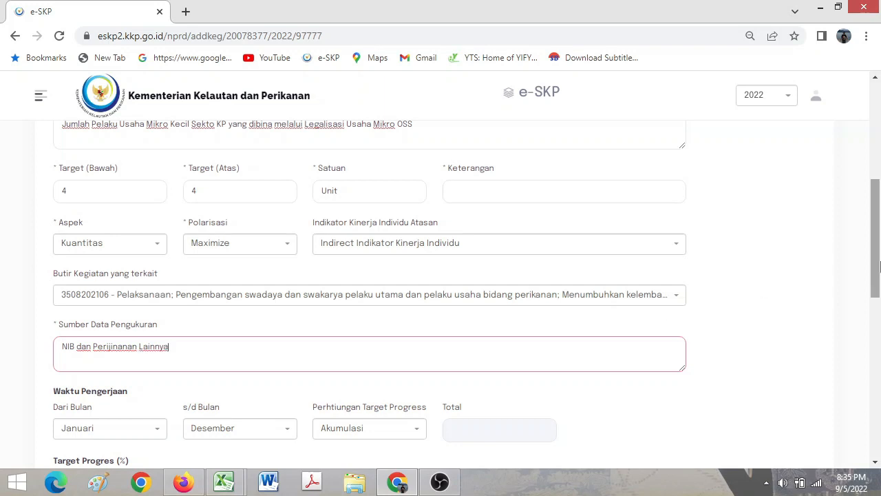
# Set the Waktu Pengerjaan of the indicator from Januari to Maret
pyautogui.moveTo(876, 265); pyautogui.dragTo(879, 322)
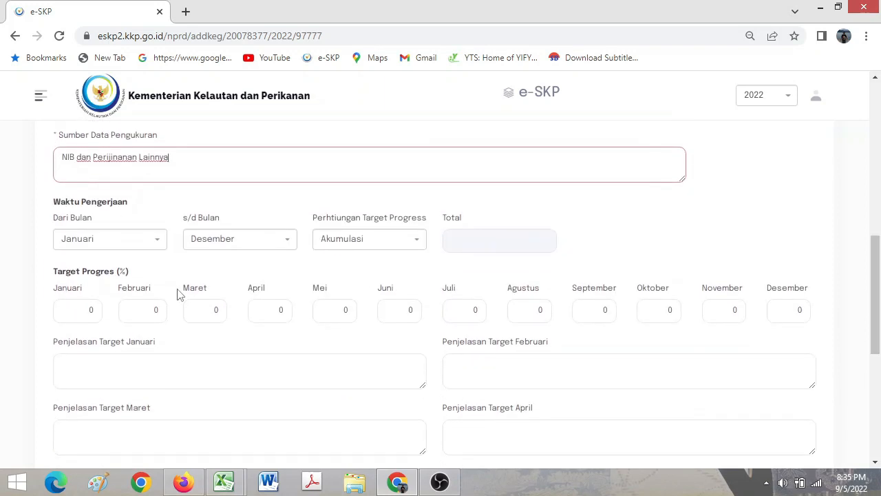
pyautogui.click(128, 239)
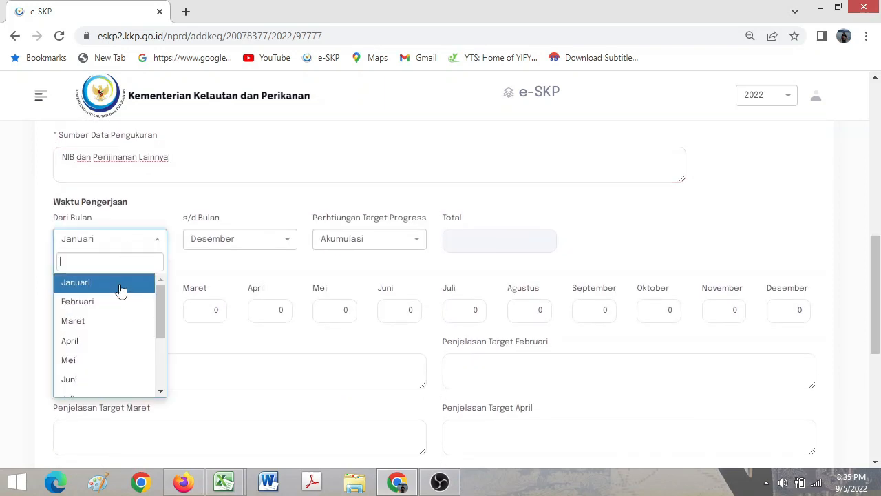
pyautogui.click(122, 288)
pyautogui.click(256, 243)
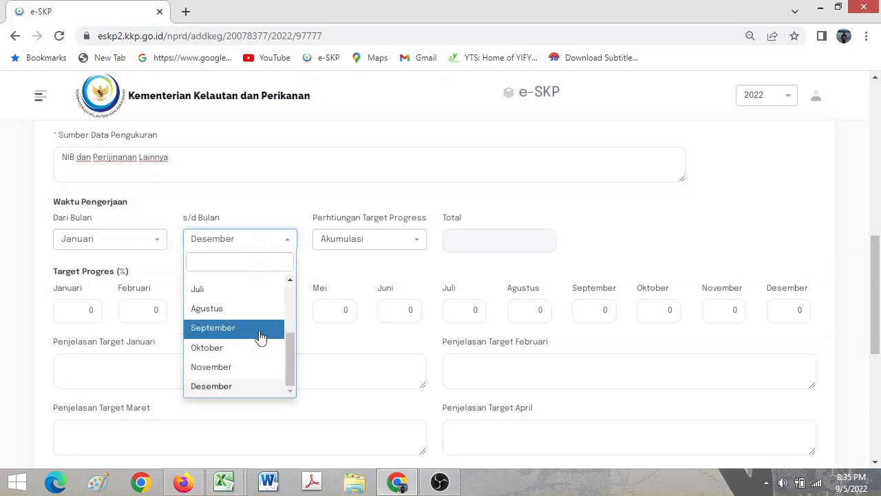
pyautogui.moveTo(301, 340); pyautogui.dragTo(295, 330)
pyautogui.scroll(3, 295, 331)
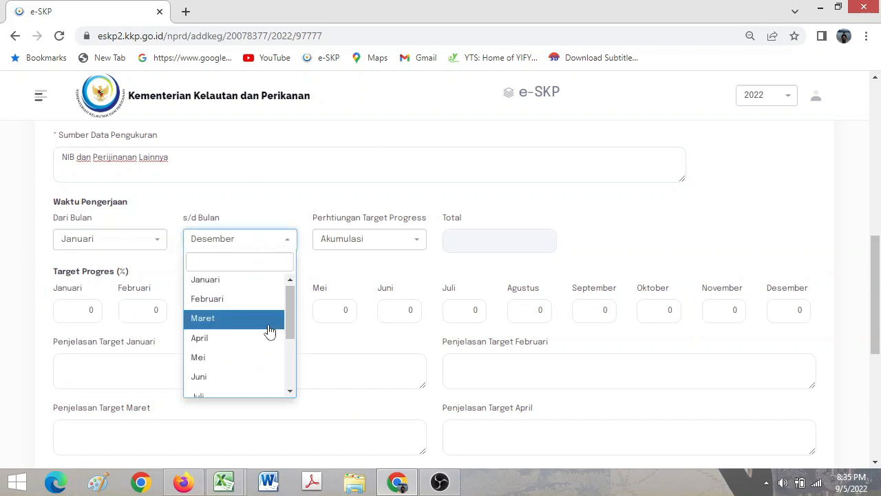
pyautogui.click(269, 323)
# Set Target Progres to 35 for Januari, 35 for Februari and 30 for Maret, and submit the indicator
pyautogui.moveTo(876, 255)
pyautogui.mouseDown()
pyautogui.moveTo(876, 209)
pyautogui.moveTo(877, 261)
pyautogui.mouseUp()
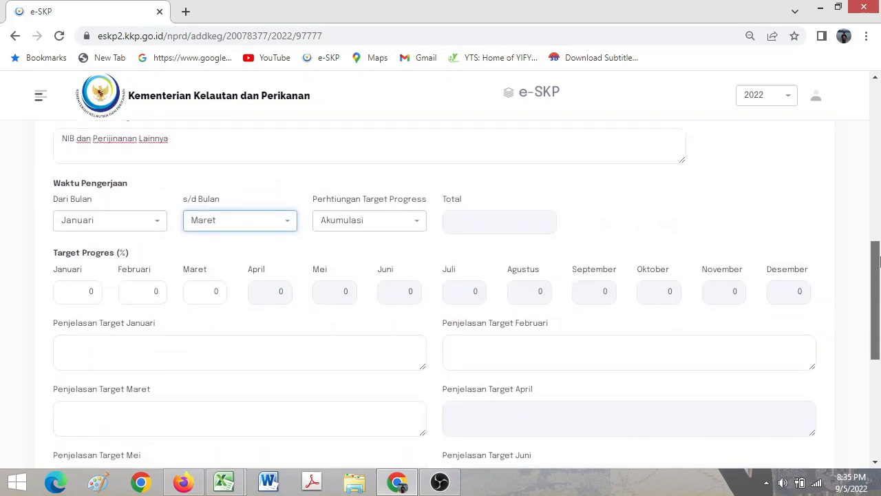
pyautogui.click(90, 293)
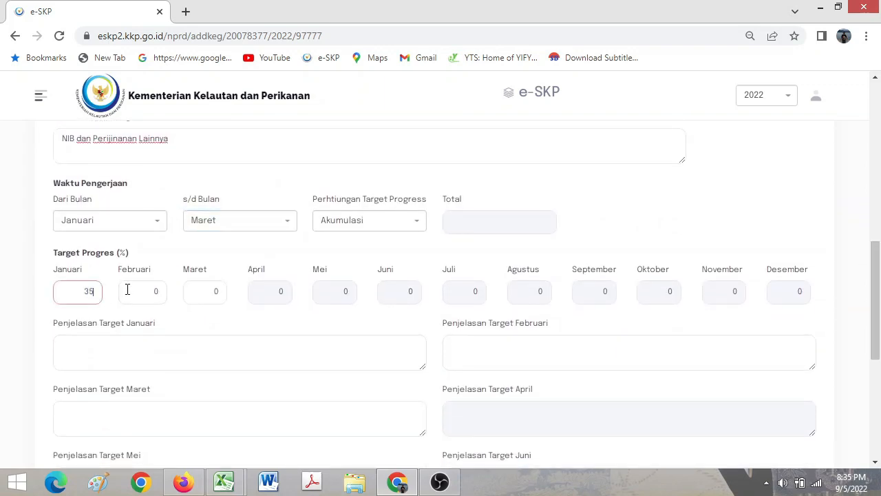
pyautogui.click(127, 290)
pyautogui.press('Tab')
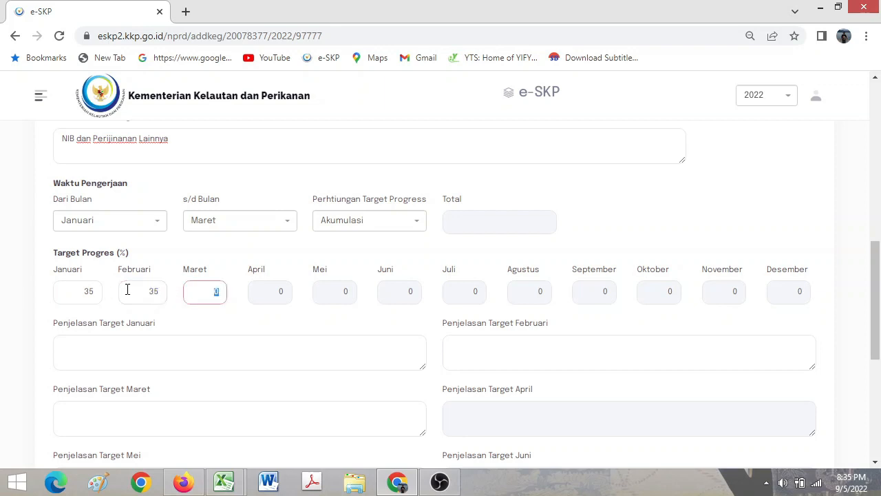
pyautogui.write('30')
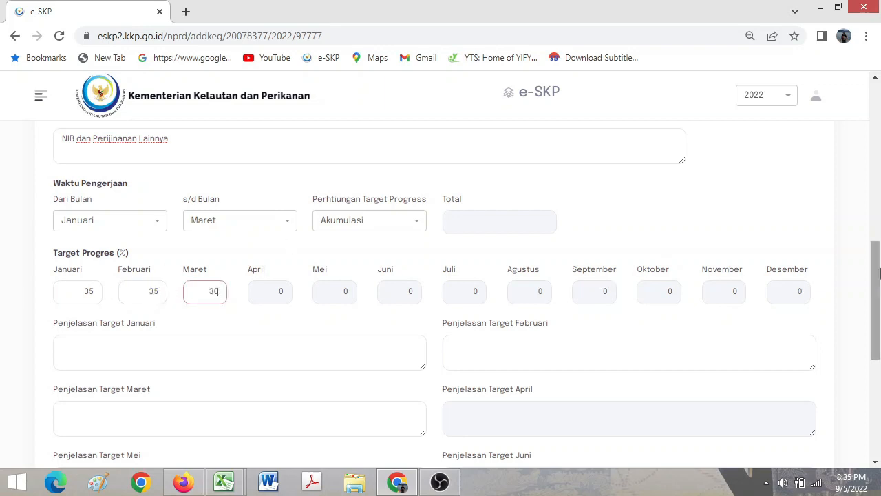
pyautogui.scroll(-5, 472, 364)
pyautogui.click(468, 401)
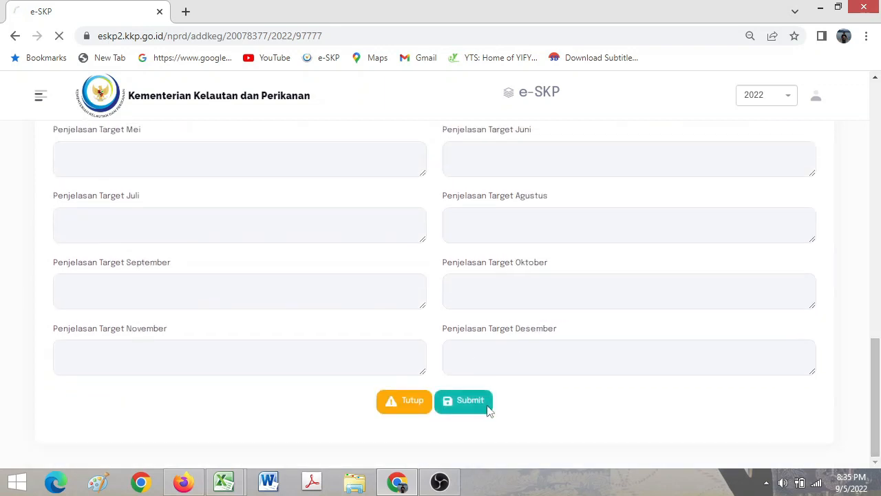
pyautogui.scroll(-5, 848, 251)
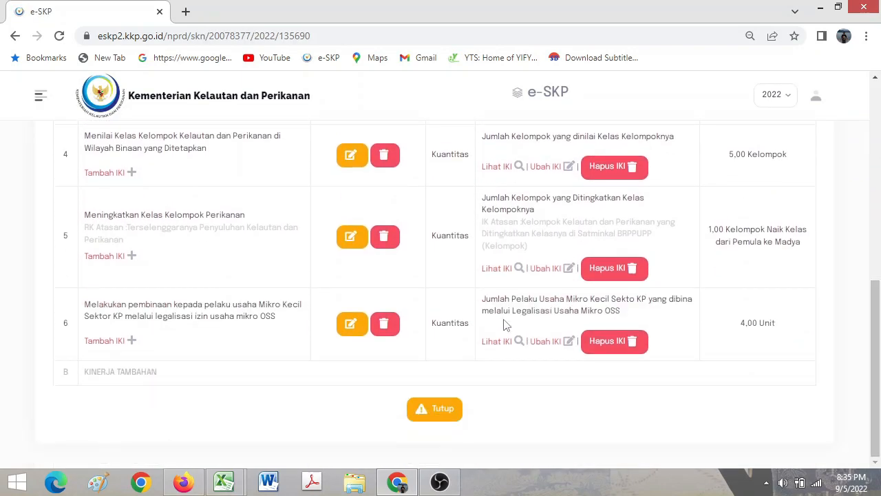
# Open a new Rencana Kinerja for the seventh work plan and copy the text of cell E16 from the RENCANA KERJA workbook in Excel
pyautogui.moveTo(877, 350); pyautogui.dragTo(860, 175)
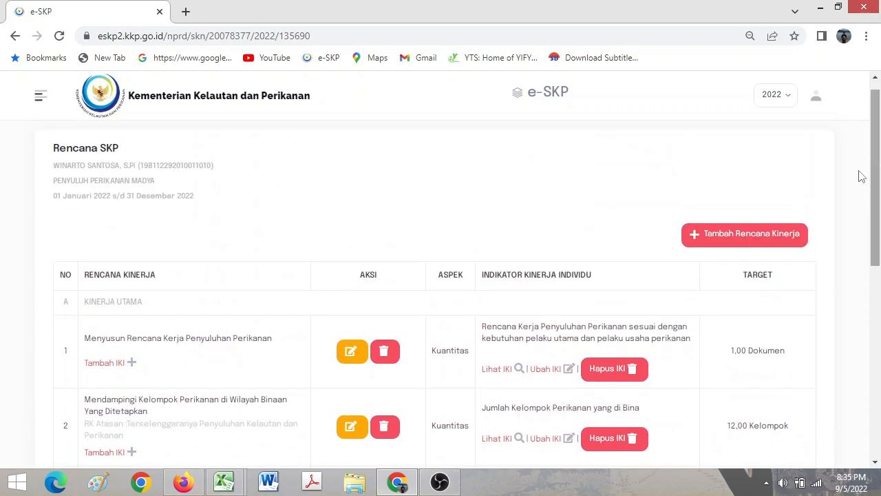
pyautogui.click(787, 234)
pyautogui.moveTo(223, 480)
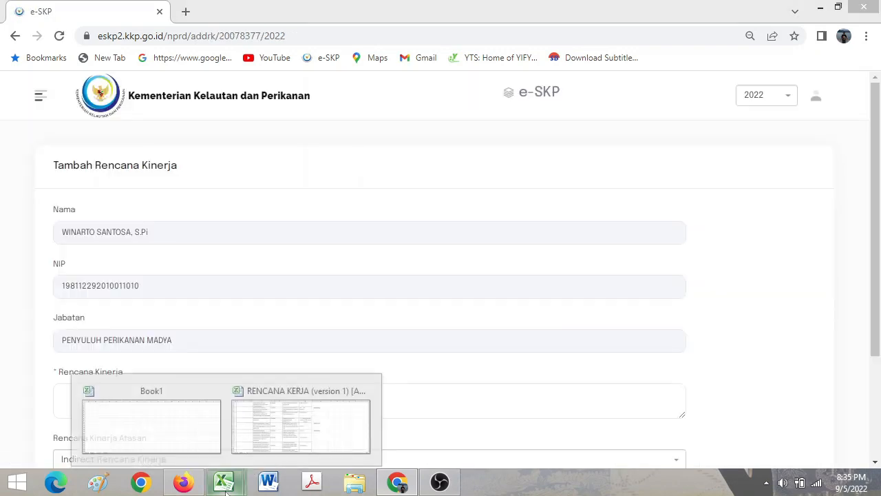
pyautogui.click(296, 413)
pyautogui.click(199, 318)
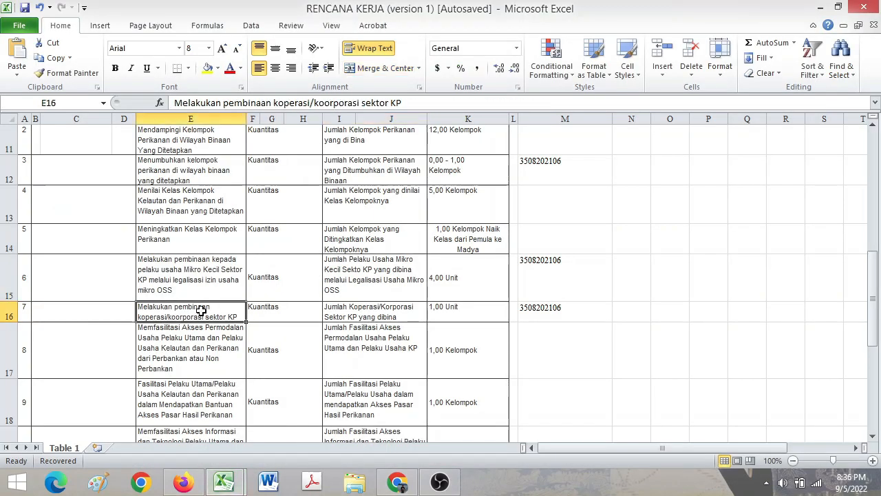
pyautogui.doubleClick(150, 311)
pyautogui.moveTo(140, 309); pyautogui.dragTo(325, 325)
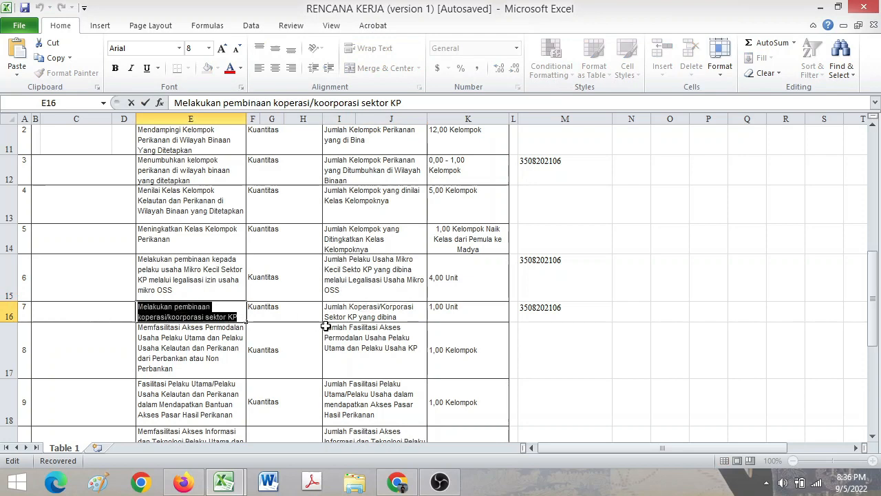
pyautogui.hotkey('ctrl', 'c')
# Back in e-SKP, fill in Rencana Kinerja with "Melakukan pembinaan koperasi/koorporasi sektor KP"
pyautogui.hotkey('alt', 'Tab')
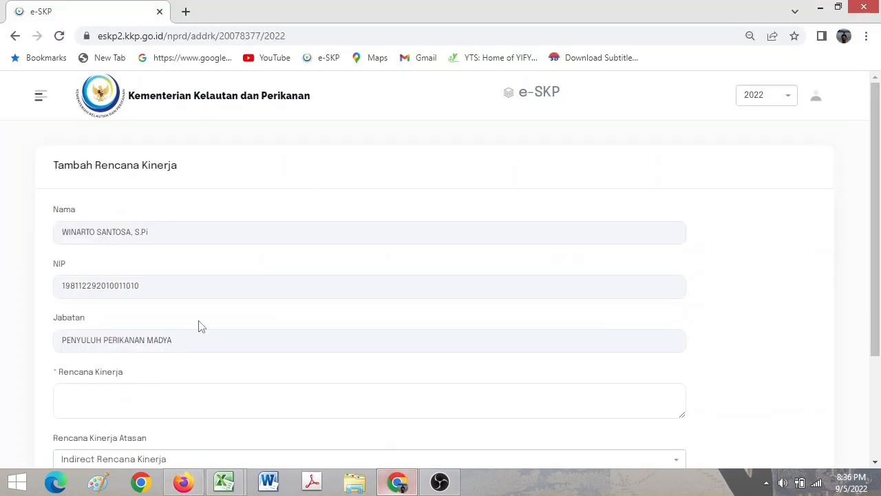
pyautogui.click(218, 404)
pyautogui.hotkey('ctrl', 'v')
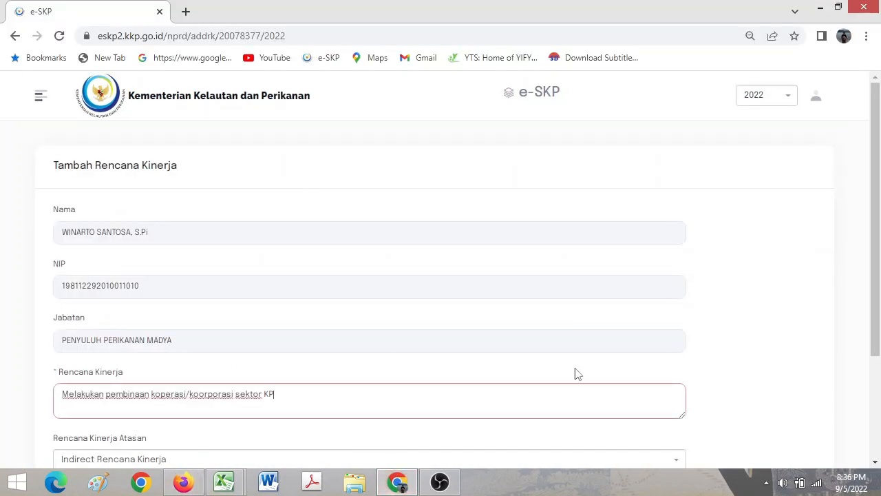
pyautogui.scroll(-2, 578, 374)
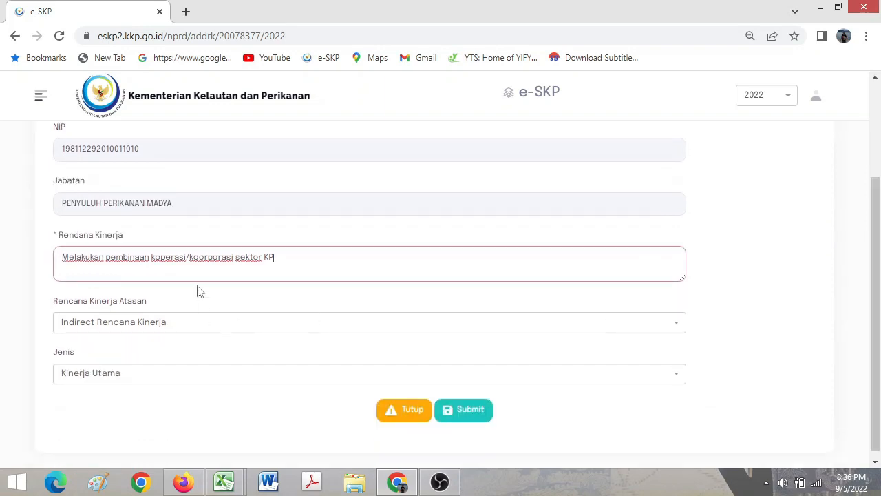
pyautogui.moveTo(144, 259); pyautogui.dragTo(190, 262)
pyautogui.click(115, 259)
pyautogui.doubleClick(119, 258)
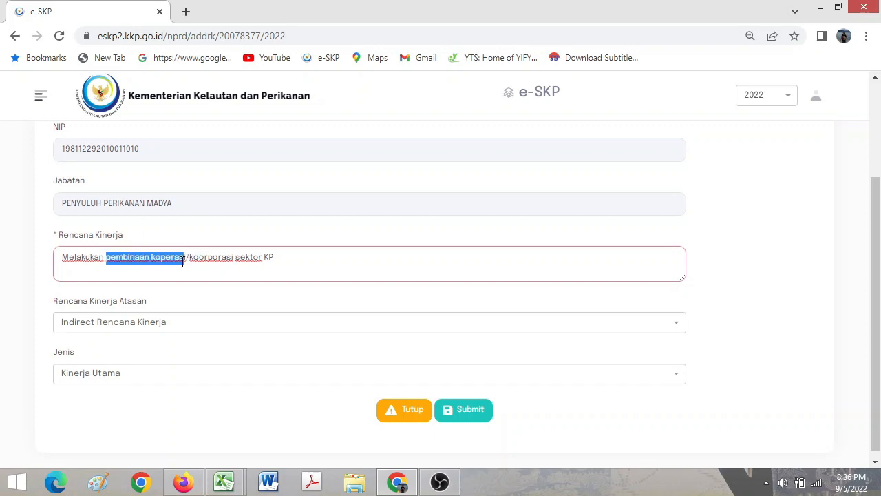
pyautogui.click(193, 257)
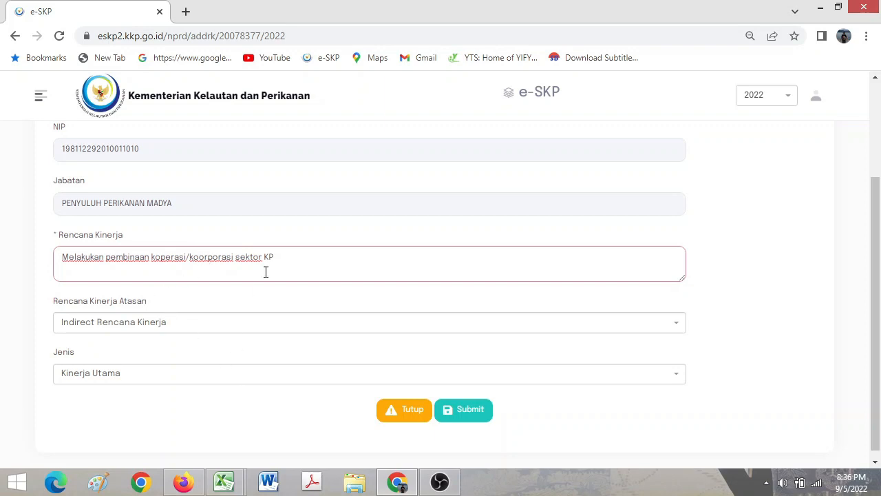
pyautogui.doubleClick(117, 259)
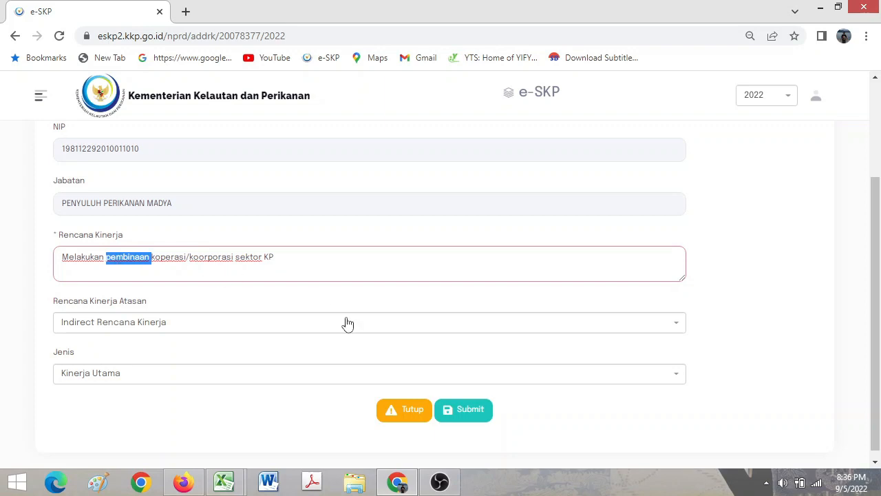
# Submit the seventh work plan as Kinerja Utama with Indirect Rencana Kinerja and go to its row in the Rencana SKP table
pyautogui.click(466, 410)
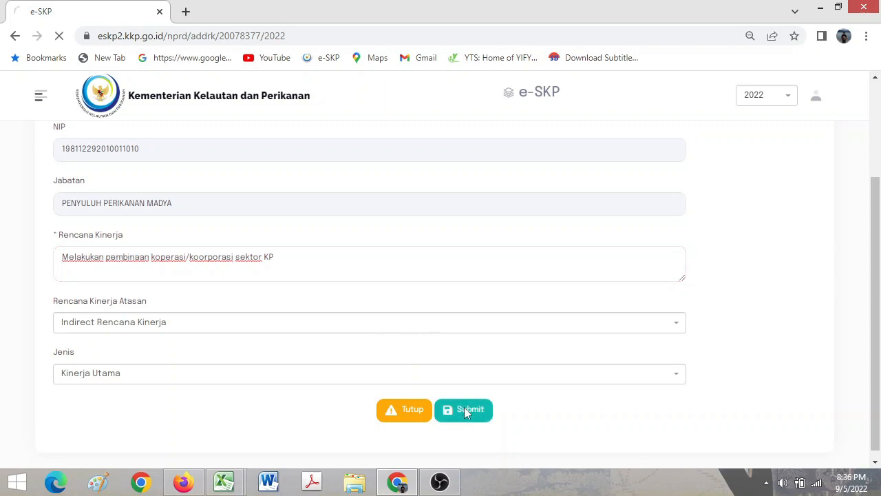
pyautogui.moveTo(877, 185); pyautogui.dragTo(880, 391)
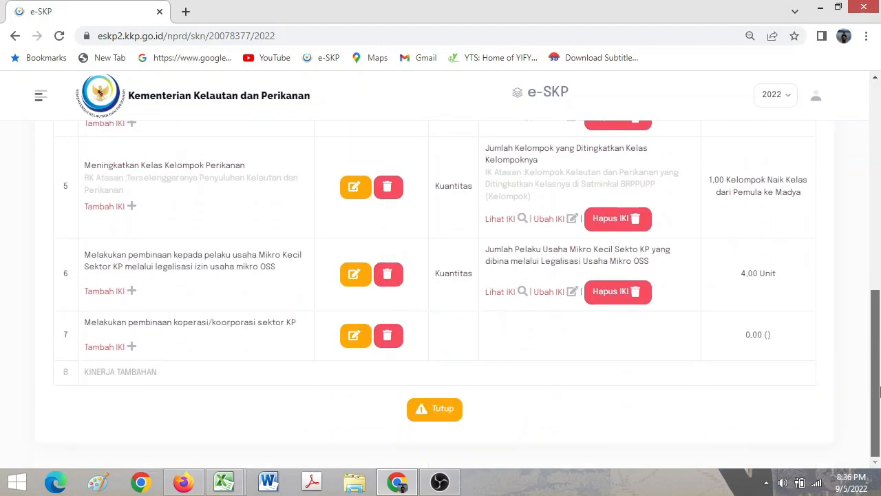
# Start a new individual performance indicator for the seventh work plan and copy the text of cell I16 from the RENCANA KERJA workbook in Excel
pyautogui.click(108, 347)
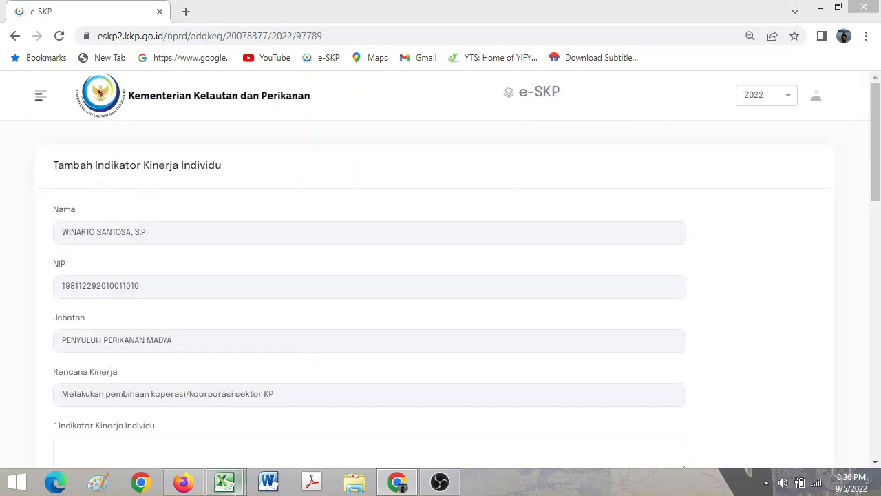
pyautogui.hotkey('alt', 'Tab')
pyautogui.doubleClick(383, 313)
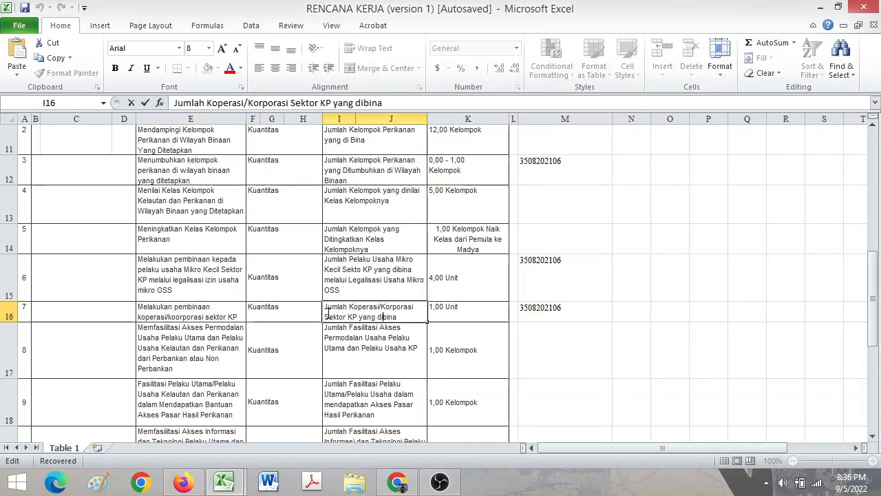
pyautogui.moveTo(327, 307); pyautogui.dragTo(466, 336)
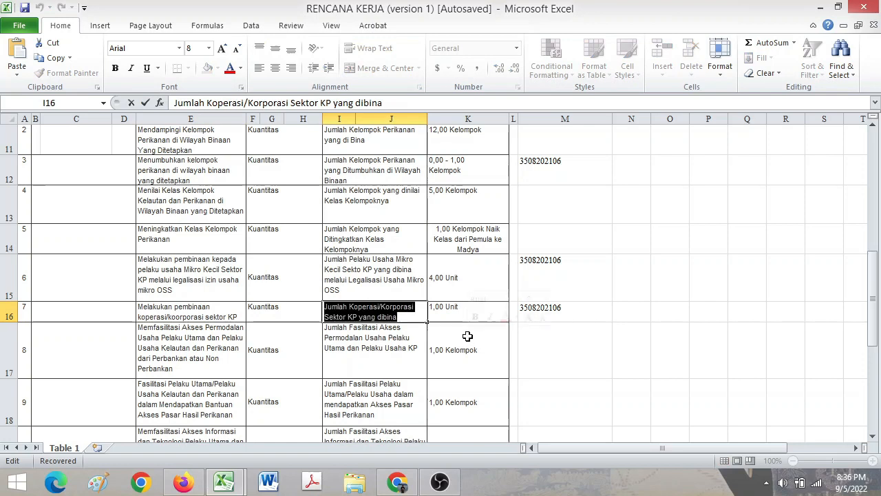
# Back in e-SKP in Chrome, fill in Indikator Kinerja Individu with "Jumlah Koperasi/Korporasi Sektor KP yang dibina"
pyautogui.click(197, 490)
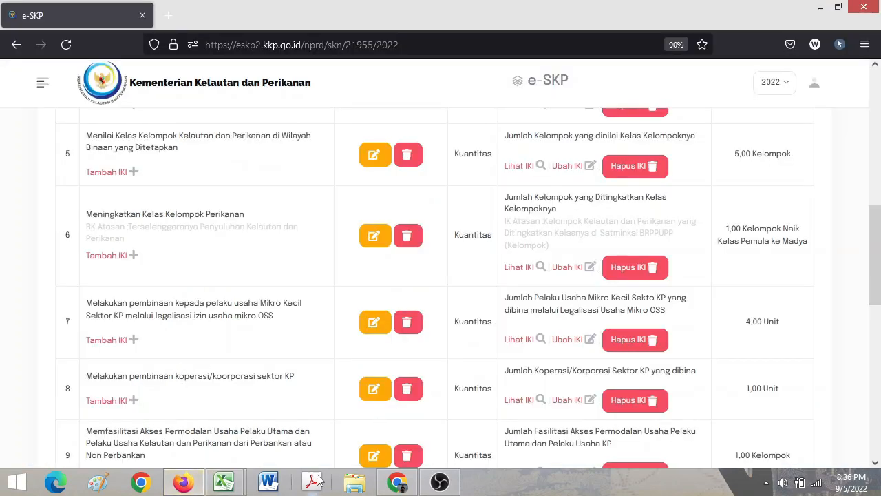
pyautogui.click(405, 480)
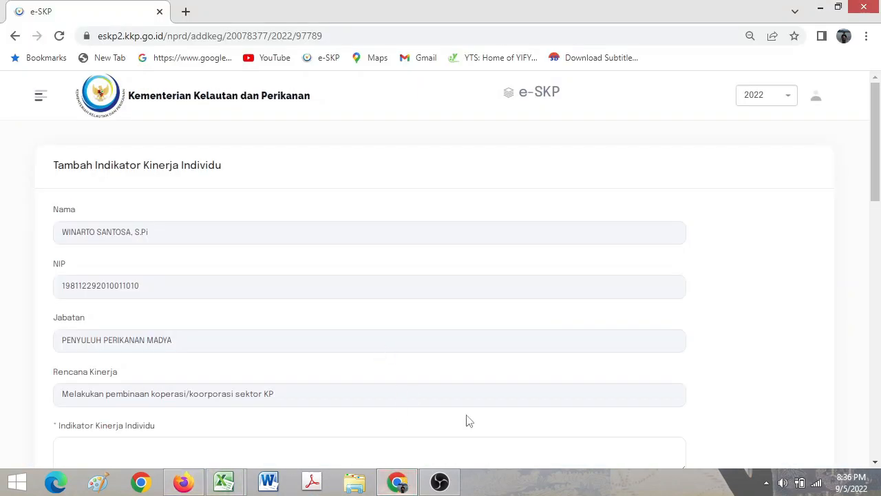
pyautogui.moveTo(875, 197); pyautogui.dragTo(876, 234)
pyautogui.click(287, 310)
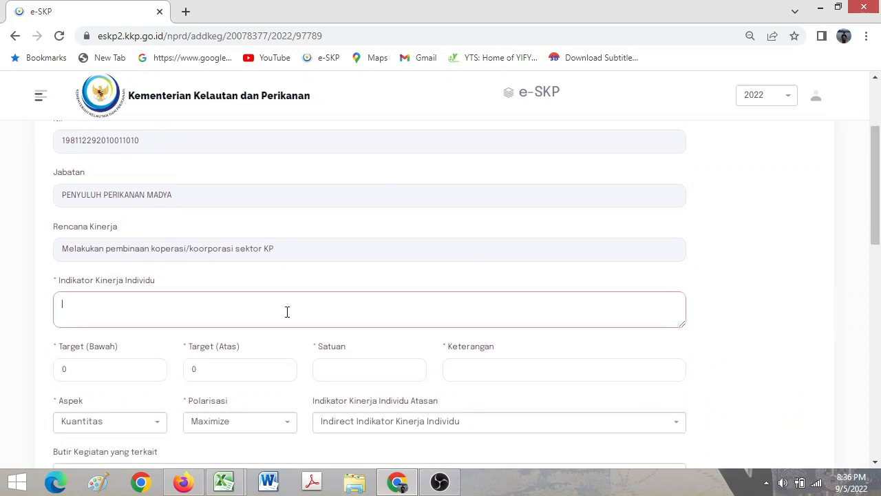
pyautogui.hotkey('ctrl', 'v')
# Set Target (Bawah) to 1 for the seventh work plan's indicator
pyautogui.doubleClick(86, 379)
pyautogui.write('1')
pyautogui.press('Tab')
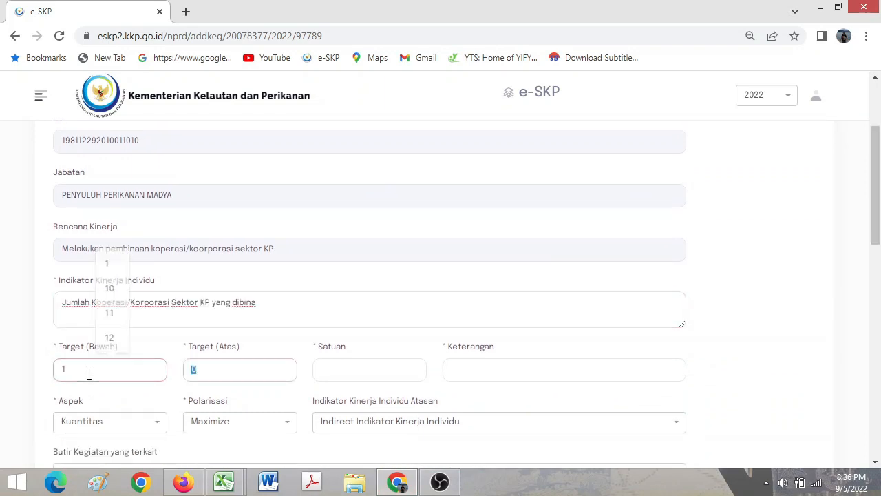
# Set the indicator's upper target to 1 and, after checking row 7 of the Excel work plan, its unit to Unit
pyautogui.write('1')
pyautogui.press('Tab')
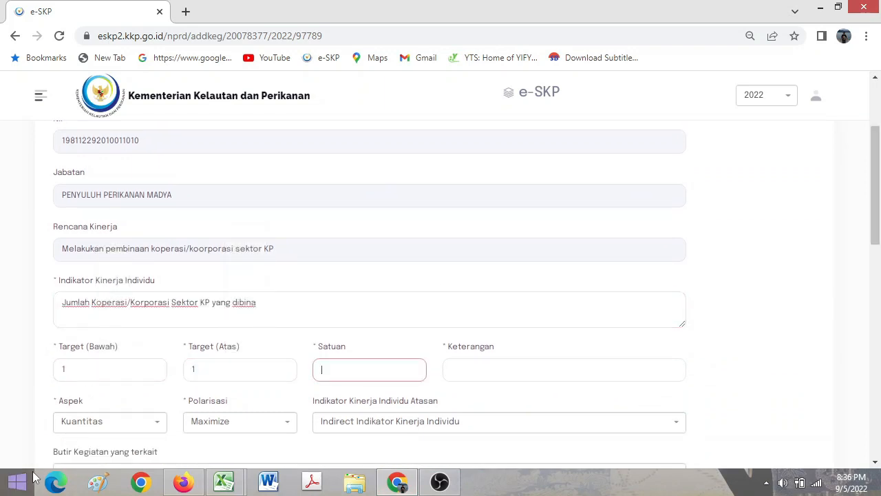
pyautogui.moveTo(224, 482)
pyautogui.click(335, 421)
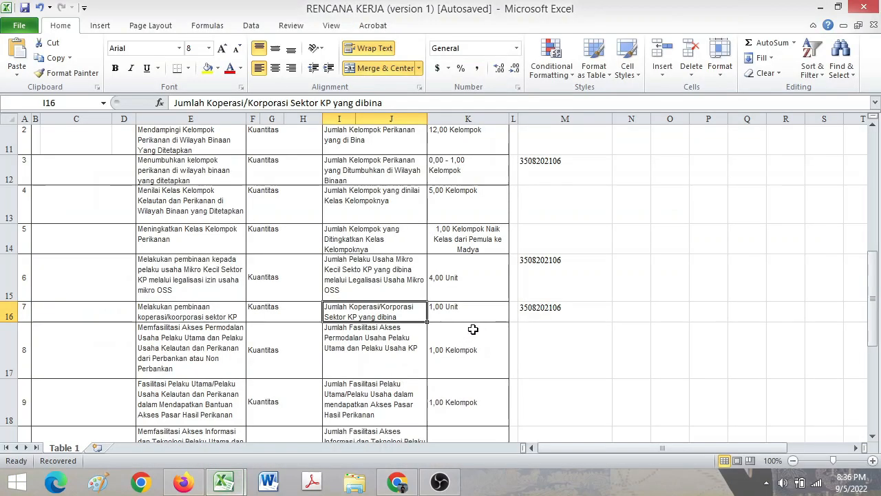
pyautogui.click(404, 483)
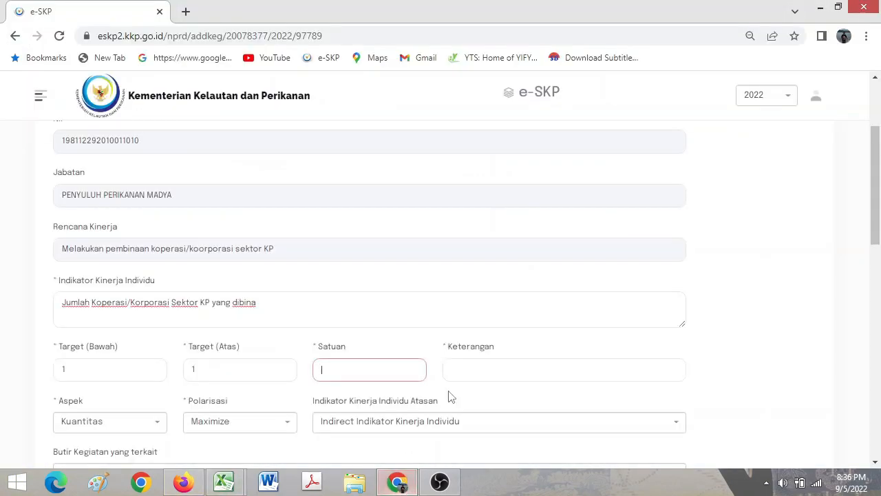
pyautogui.write('Unit')
pyautogui.click(446, 362)
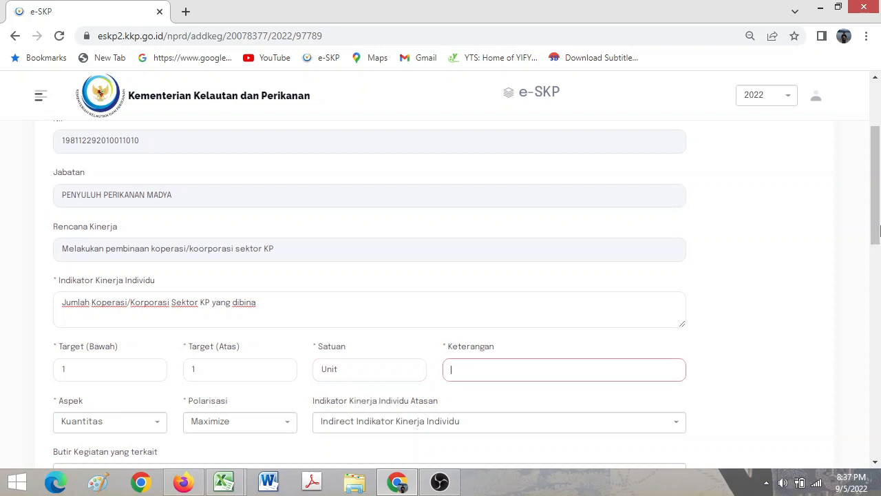
pyautogui.moveTo(878, 231); pyautogui.dragTo(878, 267)
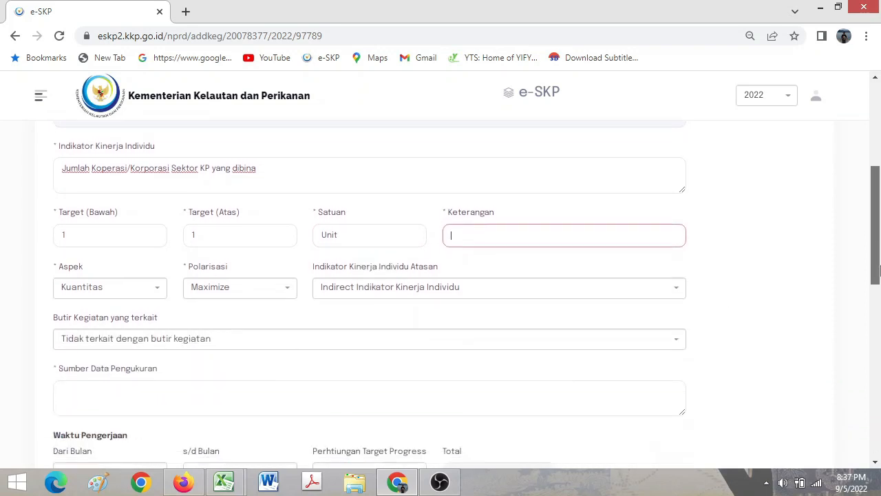
pyautogui.click(410, 342)
pyautogui.click(681, 308)
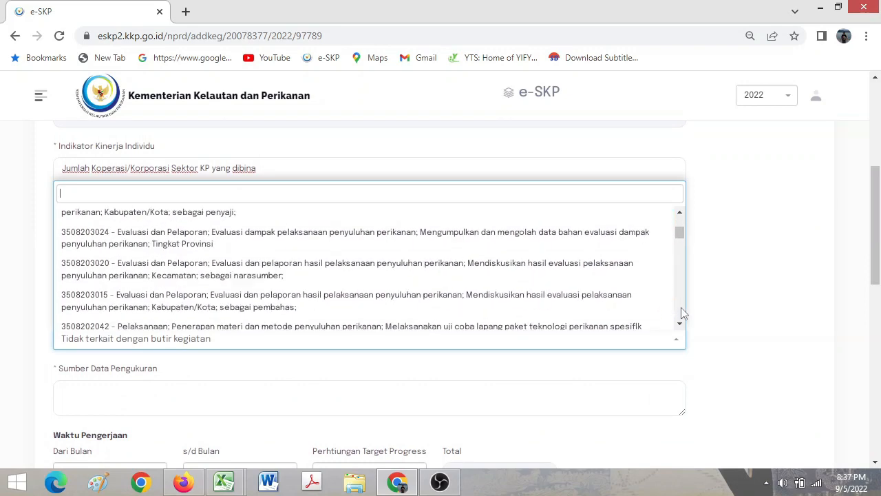
pyautogui.scroll(-4, 681, 307)
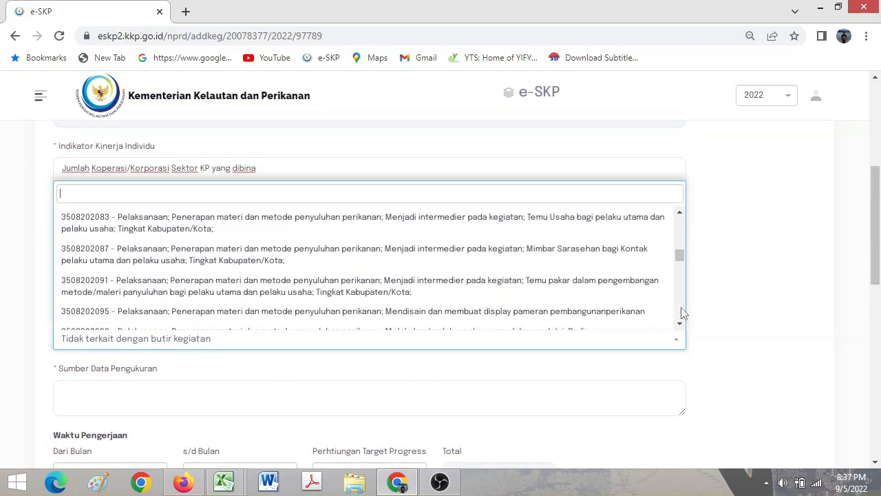
pyautogui.scroll(-3, 681, 307)
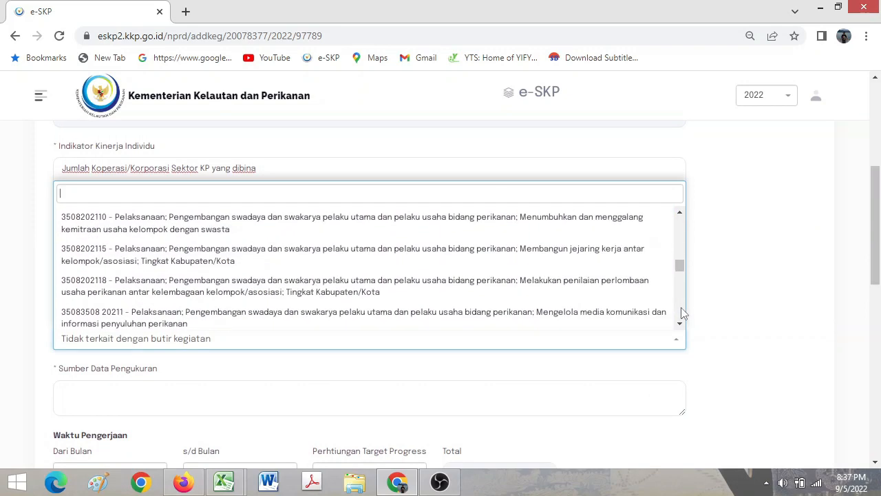
pyautogui.scroll(-3, 683, 314)
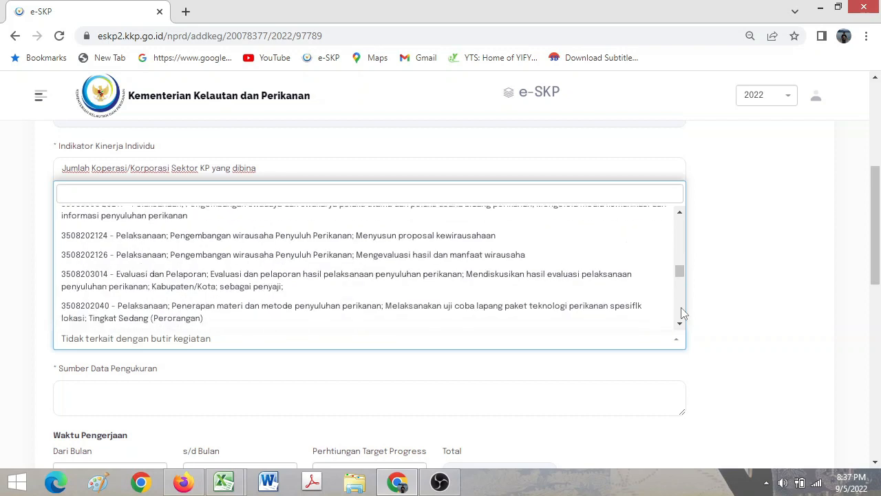
pyautogui.scroll(-3, 683, 313)
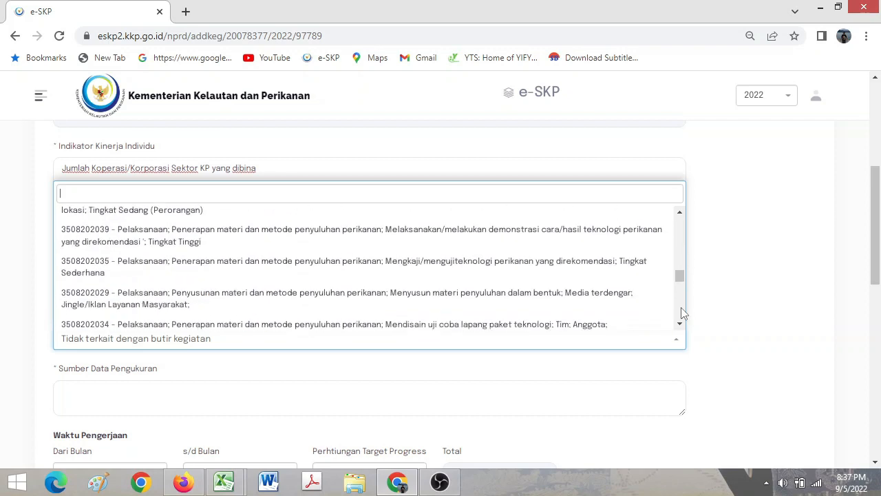
pyautogui.scroll(-3, 684, 313)
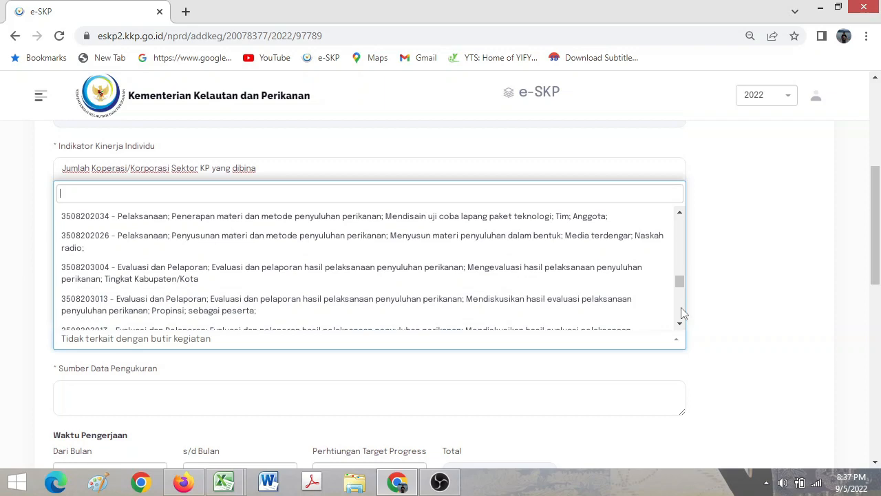
pyautogui.scroll(-3, 681, 308)
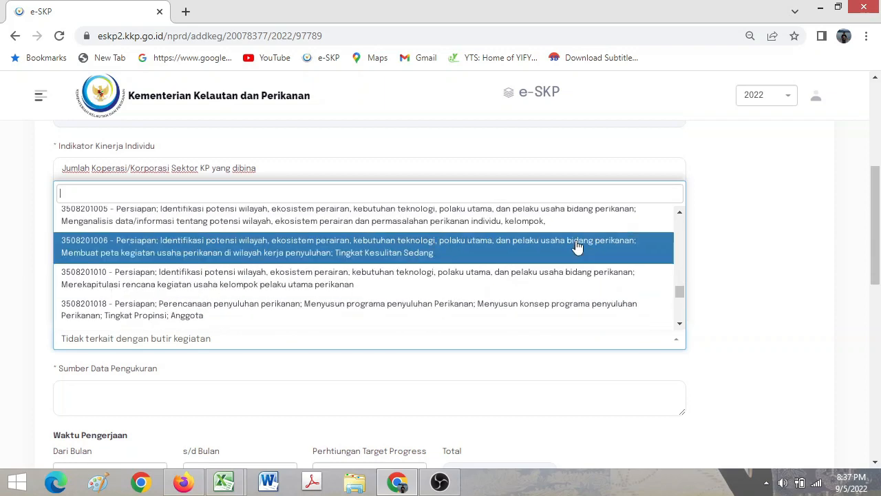
pyautogui.write('kop')
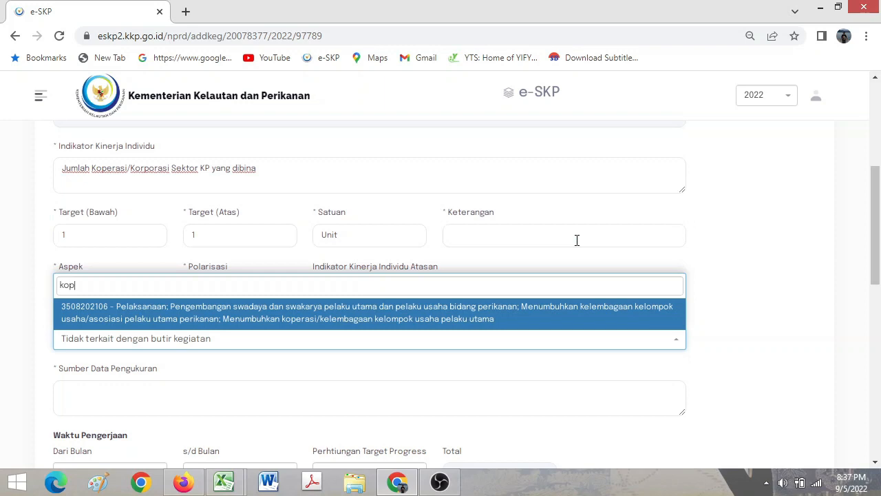
pyautogui.click(518, 313)
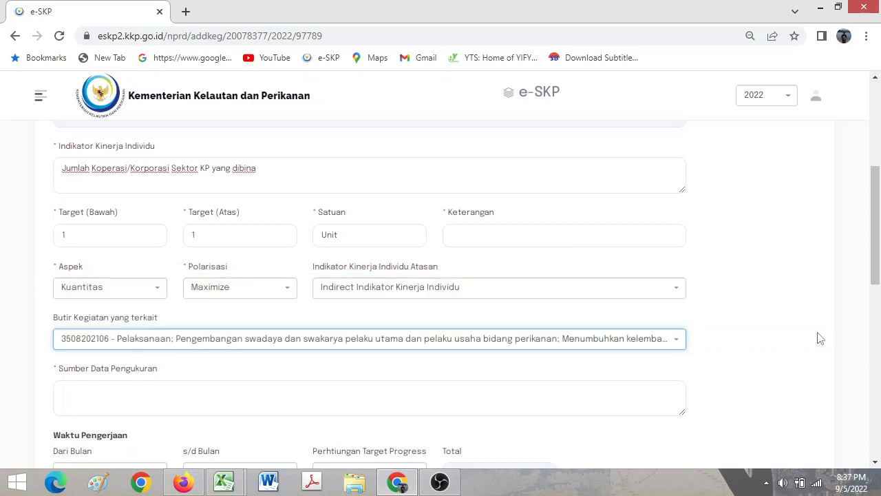
# Enter "NIB, badan hukum koperasi. Laporan Pembinaan Koperasi" as the measurement data source
pyautogui.scroll(-2, 879, 272)
pyautogui.click(202, 307)
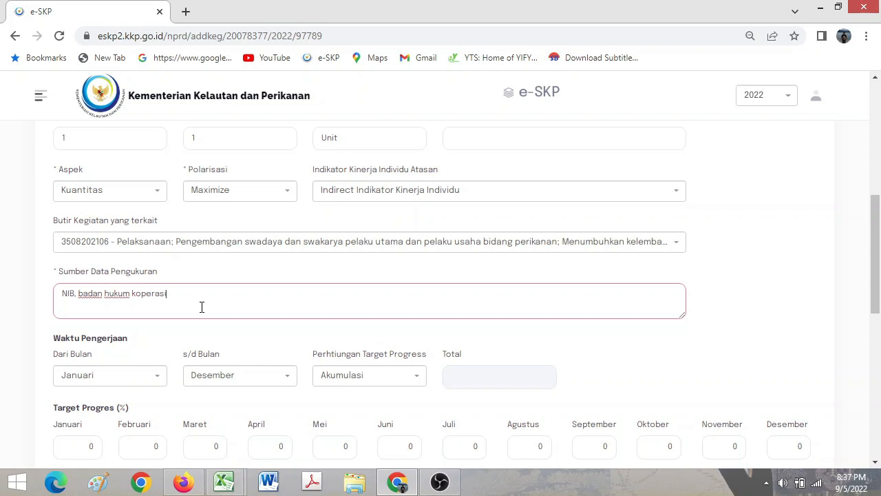
pyautogui.write('. Laporan Pembinaan Koperasi')
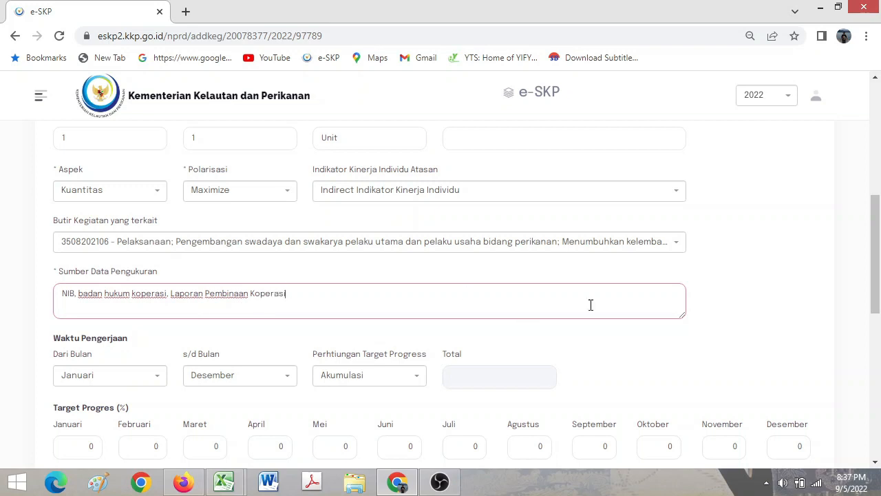
# Keep Januari as the starting month of the work period and set the ending month to Maret
pyautogui.scroll(-3, 590, 305)
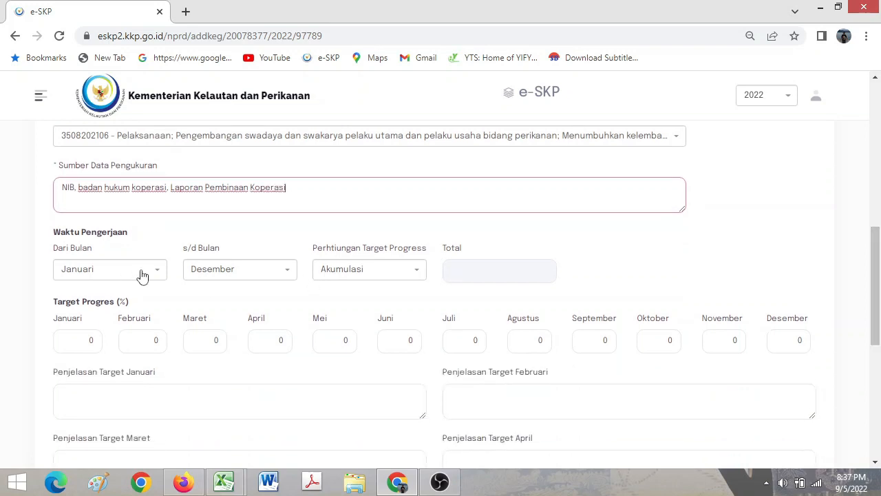
pyautogui.click(141, 273)
pyautogui.click(141, 273)
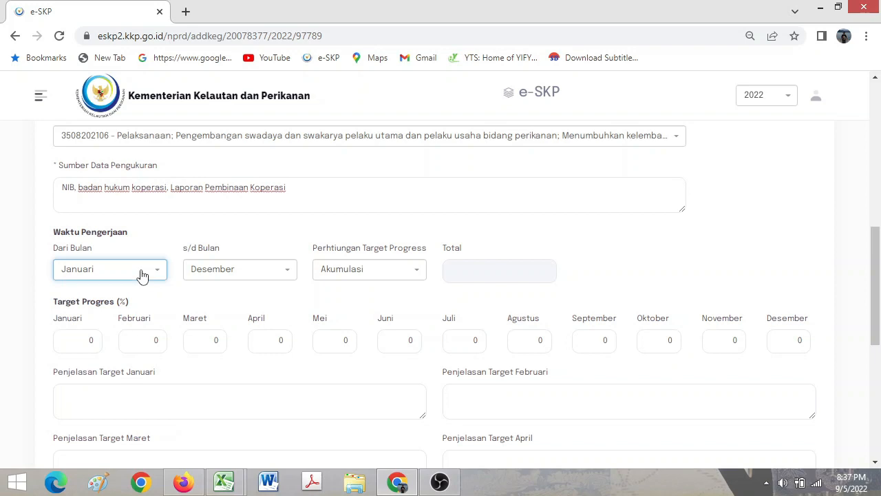
pyautogui.click(141, 272)
pyautogui.click(141, 273)
pyautogui.click(222, 272)
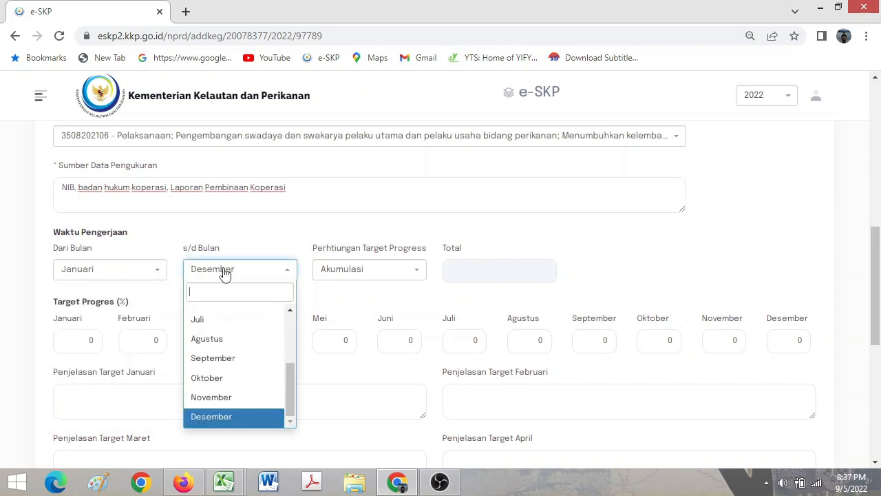
pyautogui.moveTo(294, 398); pyautogui.dragTo(288, 335)
pyautogui.click(271, 356)
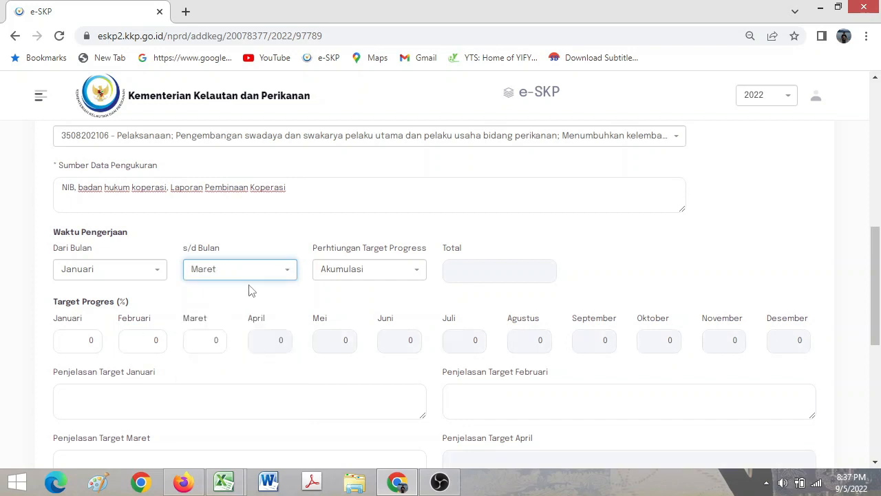
# Set the progress targets to 35% for Januari, 35% for Februari and 30% for Maret, and submit the indicator
pyautogui.doubleClick(85, 339)
pyautogui.write('35')
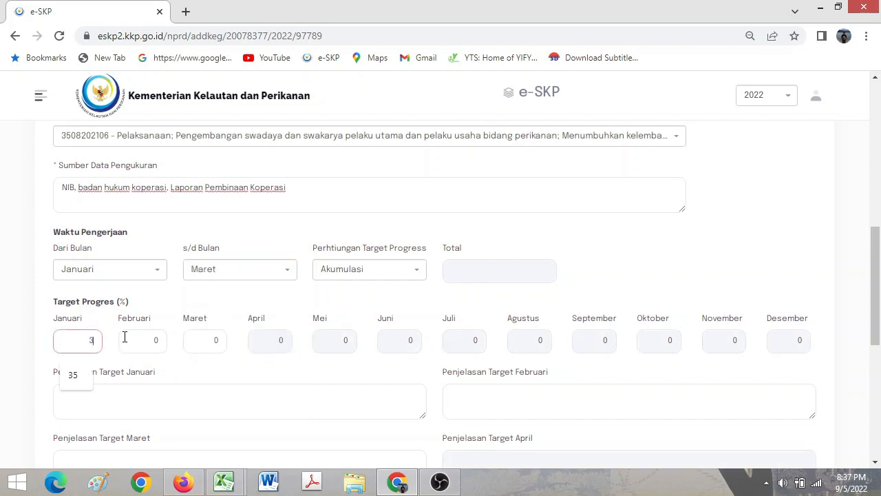
pyautogui.press('Tab')
pyautogui.write('35')
pyautogui.press('Tab')
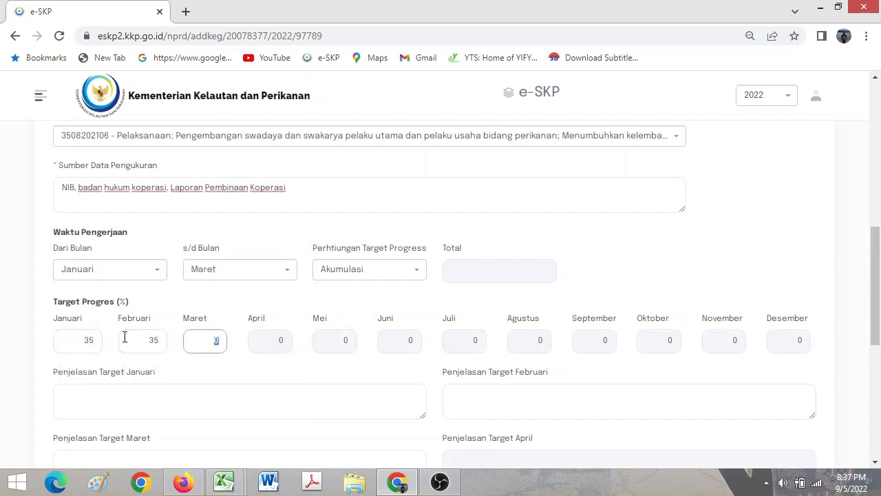
pyautogui.write('30')
pyautogui.scroll(-5, 489, 385)
pyautogui.click(473, 433)
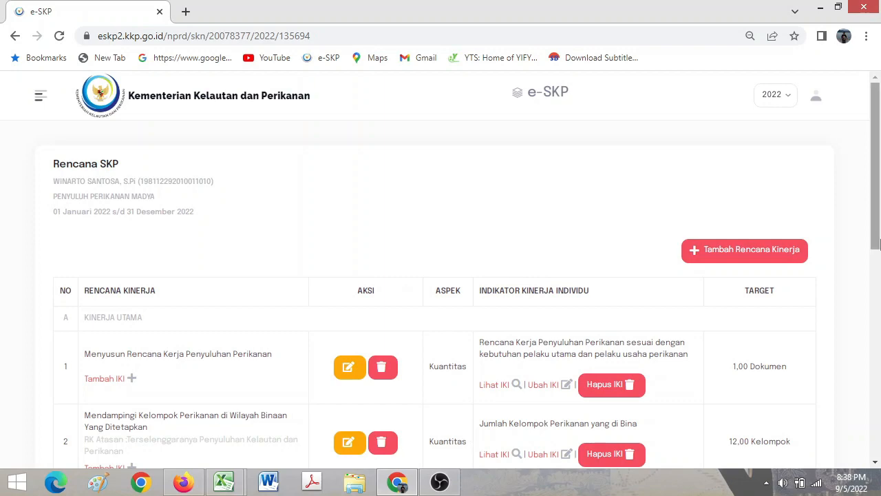
# Start a new Rencana Kinerja entry and copy the text of plan 8, "Memfasilitasi Akses Permodalan Usaha...", from cell E17 of the Excel work plan
pyautogui.moveTo(880, 196)
pyautogui.mouseDown()
pyautogui.moveTo(879, 437)
pyautogui.moveTo(878, 193)
pyautogui.mouseUp()
pyautogui.click(757, 248)
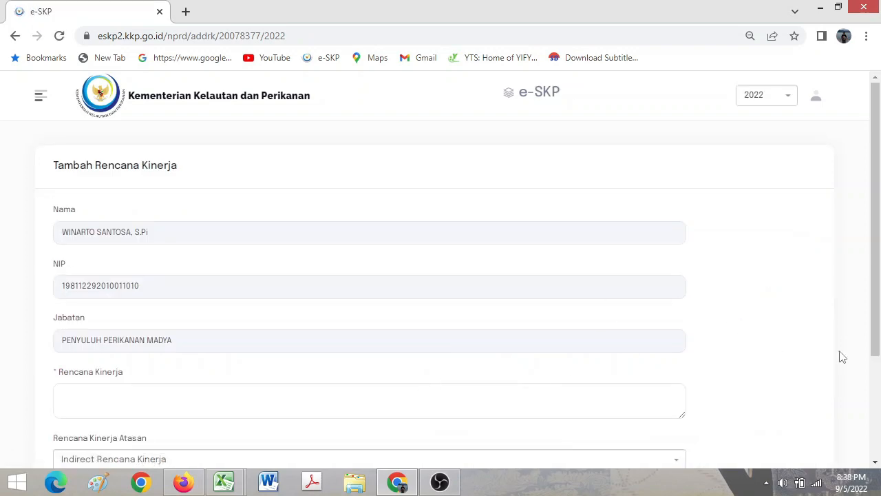
pyautogui.moveTo(224, 482)
pyautogui.click(256, 458)
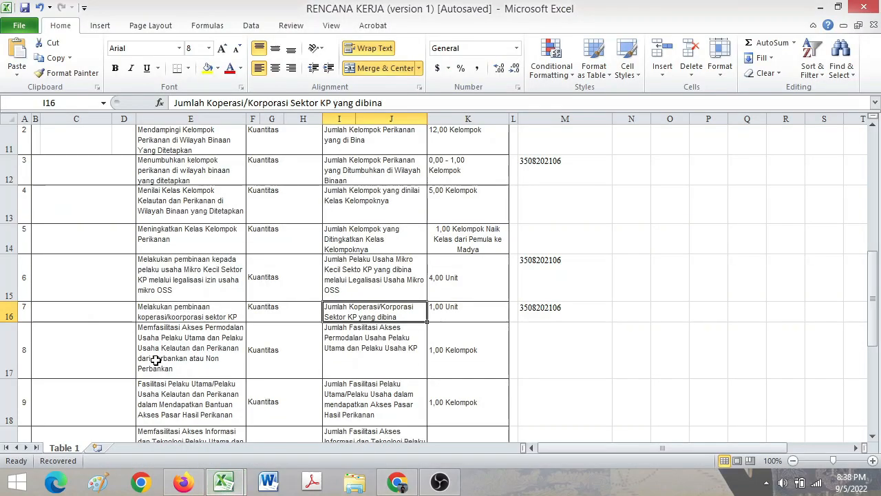
pyautogui.click(157, 359)
pyautogui.doubleClick(171, 347)
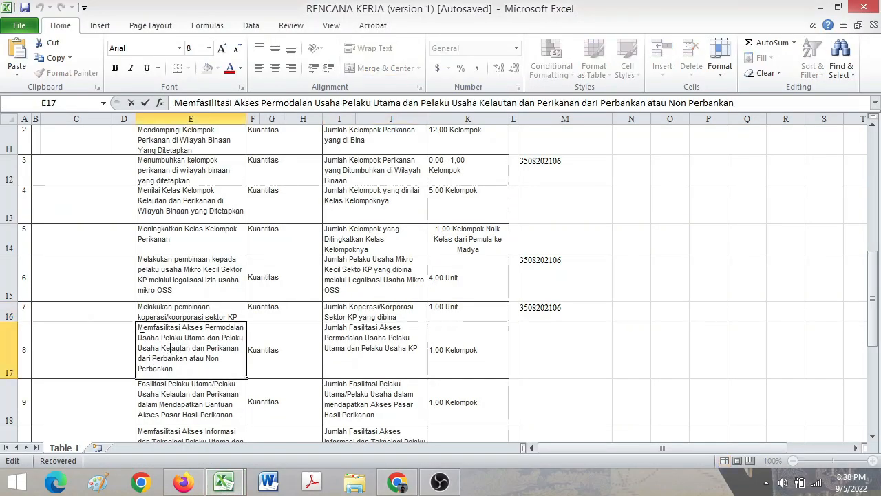
pyautogui.moveTo(142, 327); pyautogui.dragTo(293, 411)
pyautogui.hotkey('ctrl', 'c')
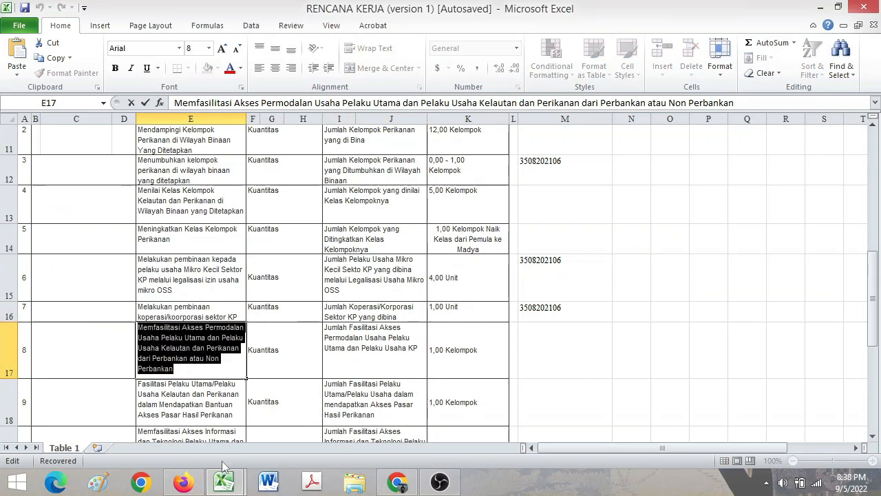
# Paste the copied capital-access text as the Rencana Kinerja in e-SKP and submit it as an indirect Kinerja Utama plan
pyautogui.click(199, 484)
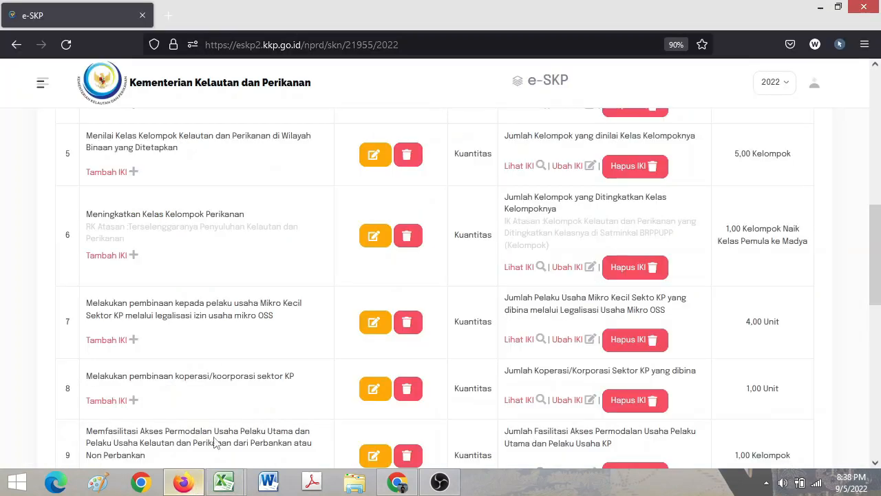
pyautogui.click(412, 487)
pyautogui.click(216, 393)
pyautogui.hotkey('ctrl', 'v')
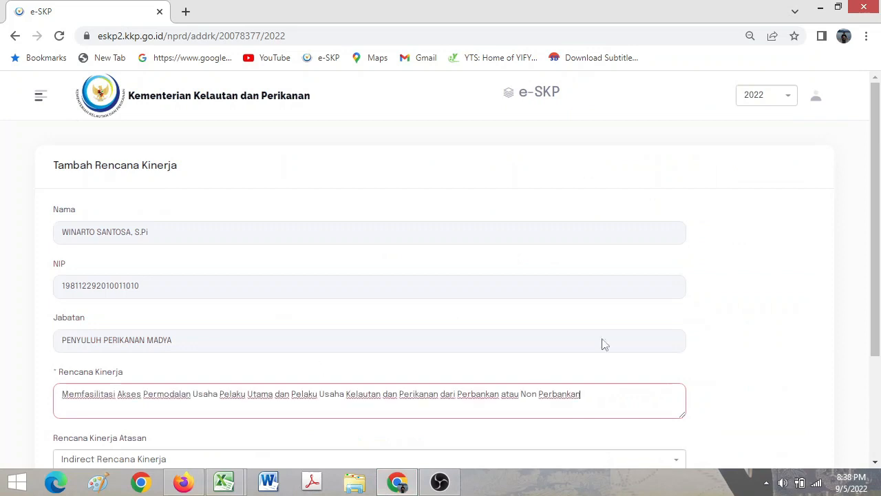
pyautogui.scroll(-3, 603, 345)
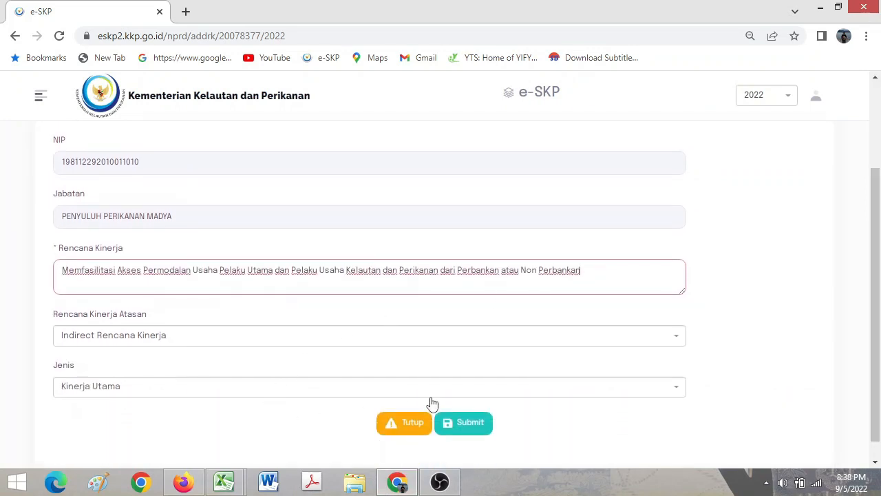
pyautogui.click(466, 430)
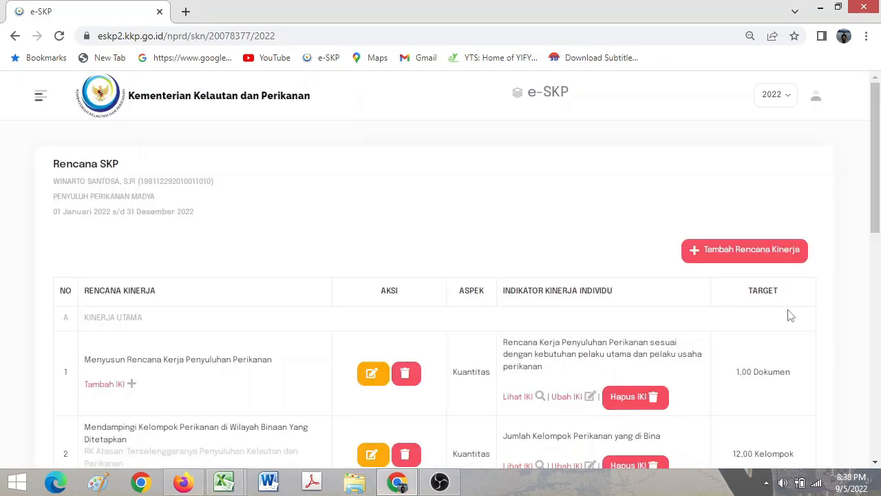
# Add a new individual performance indicator (IKI) to plan 8, "Memfasilitasi Akses Permodalan Usaha..."
pyautogui.moveTo(879, 187); pyautogui.dragTo(879, 345)
pyautogui.scroll(-3, 390, 321)
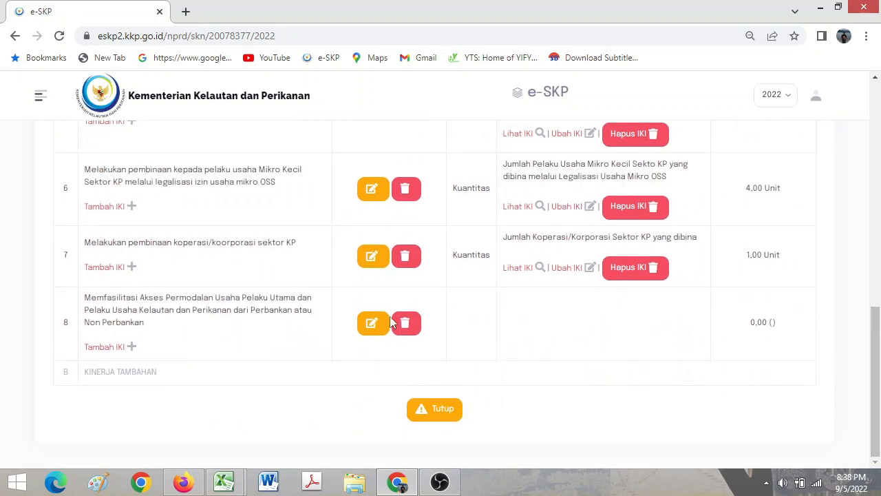
pyautogui.click(103, 348)
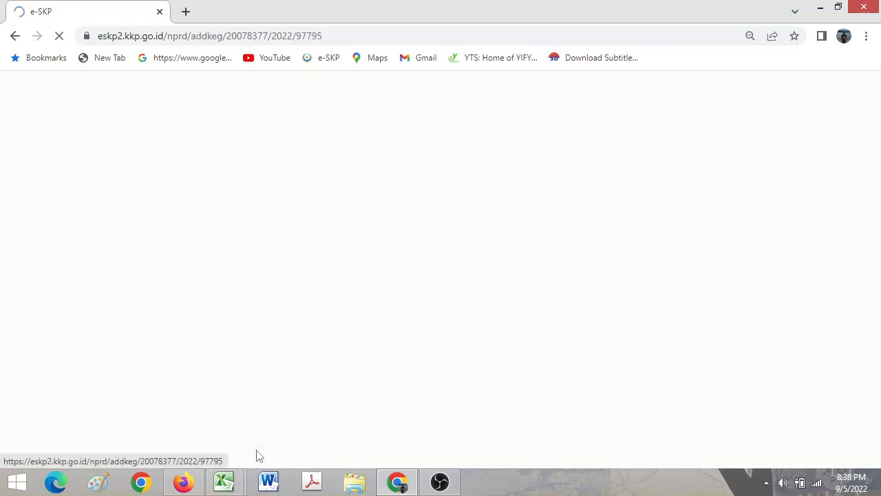
pyautogui.moveTo(873, 153); pyautogui.dragTo(872, 226)
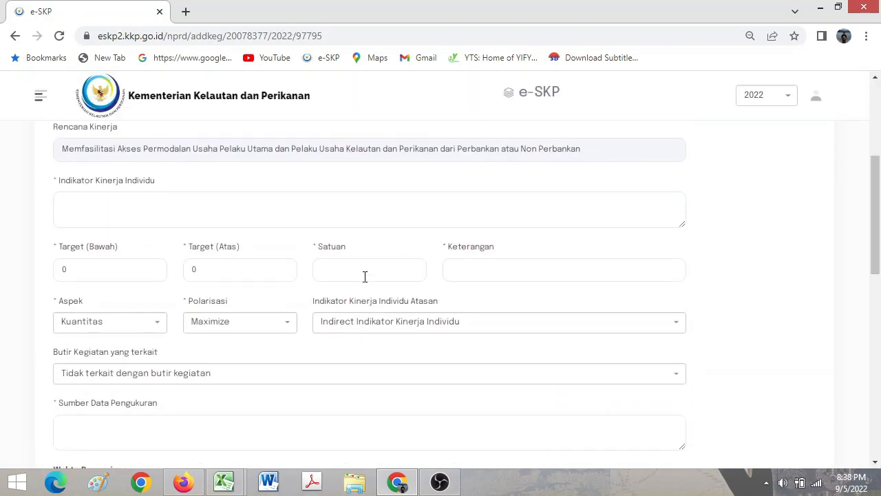
pyautogui.click(107, 202)
# Copy the indicator text "Jumlah Fasilitasi Akses Permodalan Usaha Pelaku Utama dan Pelaku Usaha KP" from cell I17 of the Excel work plan
pyautogui.click(224, 482)
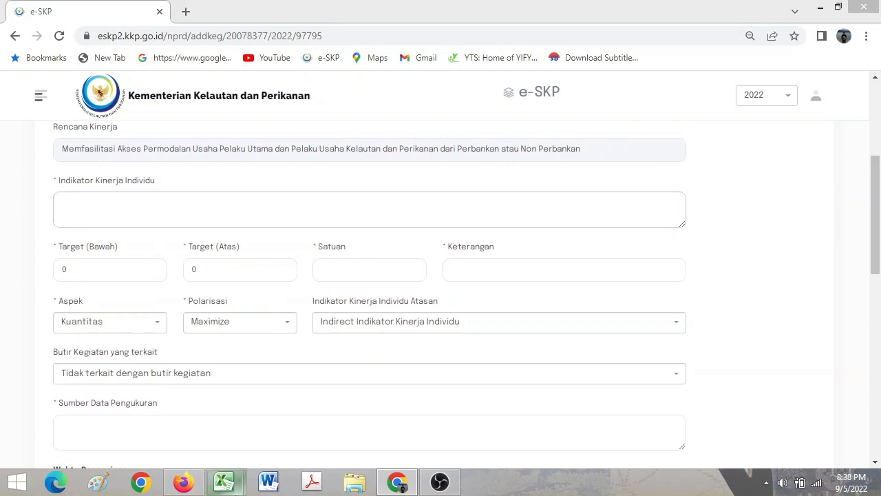
pyautogui.click(393, 354)
pyautogui.doubleClick(393, 354)
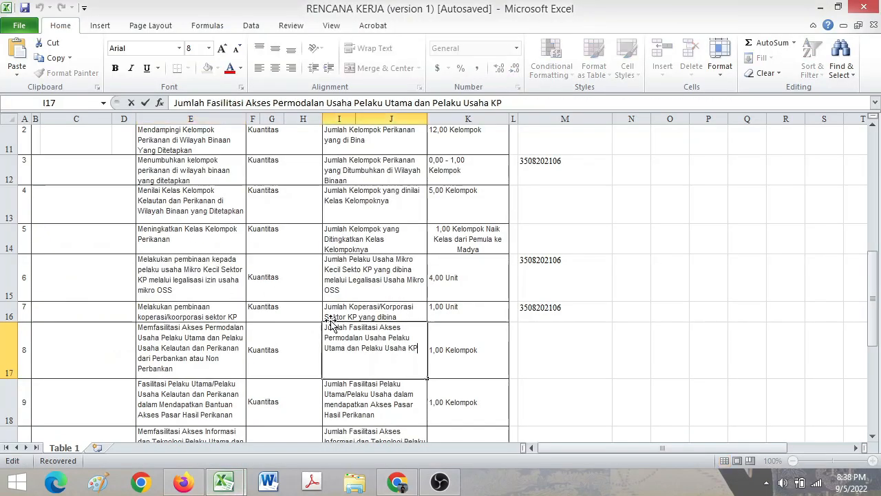
pyautogui.moveTo(326, 327); pyautogui.dragTo(435, 365)
pyautogui.hotkey('ctrl', 'c')
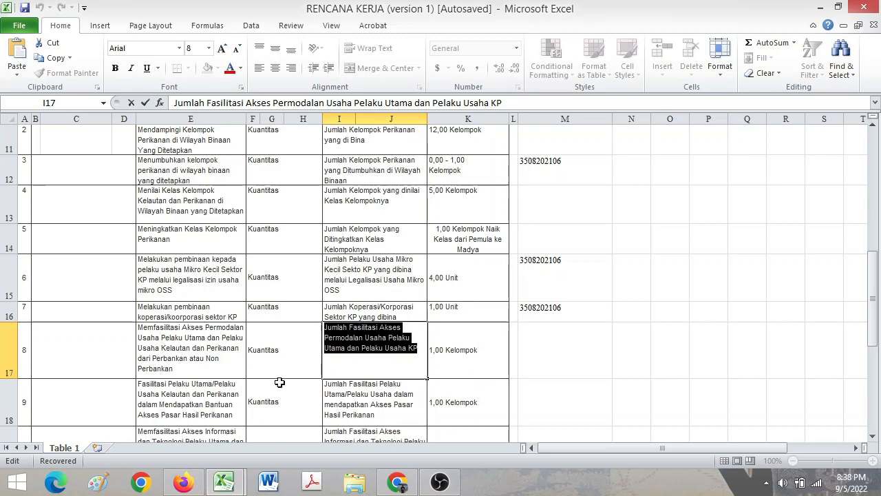
# Return to the e-SKP form in Chrome and paste the copied text as the Indikator Kinerja Individu
pyautogui.click(192, 485)
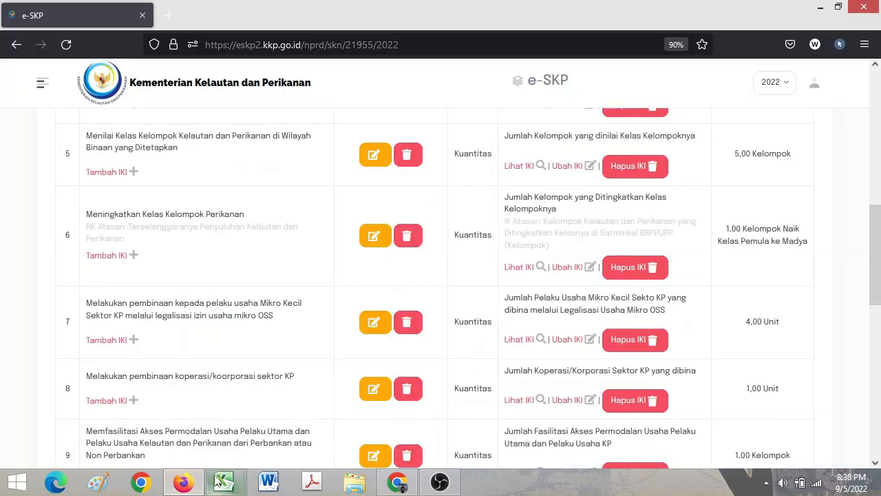
pyautogui.moveTo(224, 482)
pyautogui.click(320, 427)
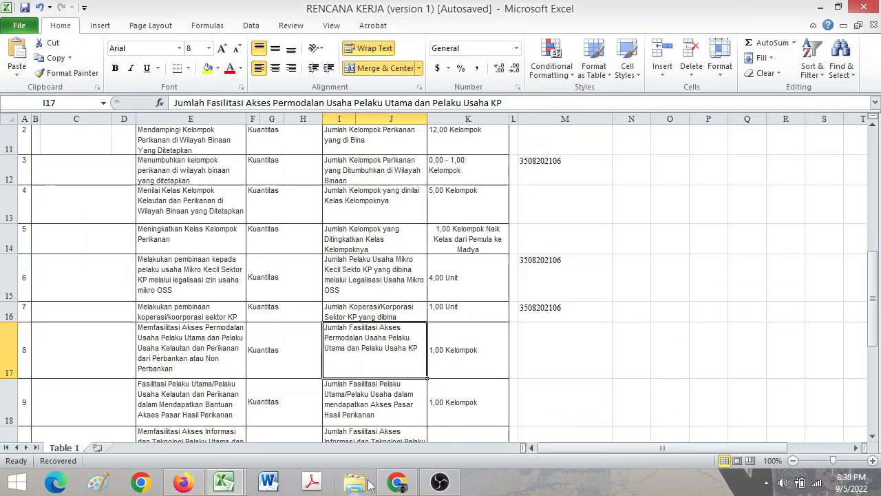
pyautogui.click(397, 482)
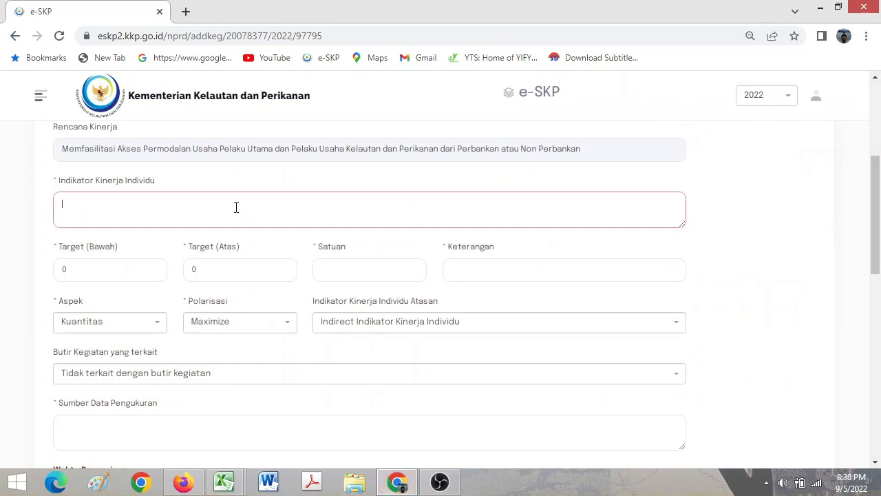
pyautogui.hotkey('ctrl', 'v')
# Set both the lower and upper targets of the capital-access indicator to 1
pyautogui.click(130, 271)
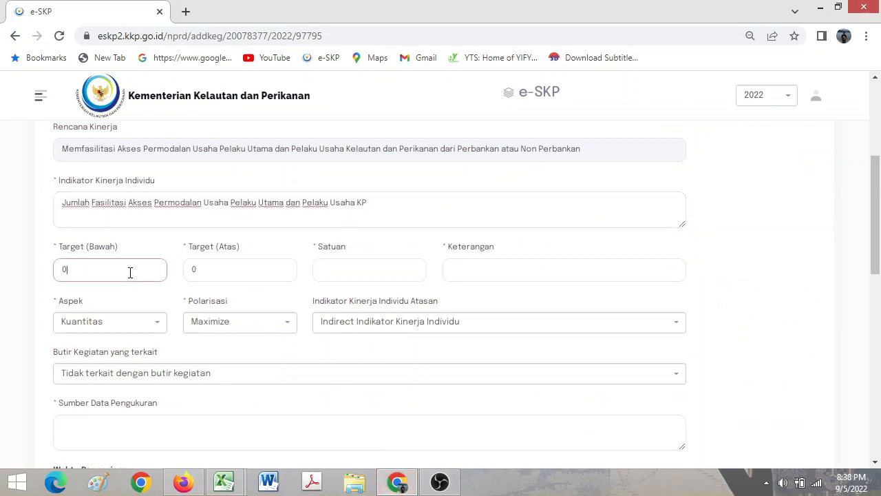
pyautogui.write('1')
pyautogui.press('Tab')
pyautogui.write('1')
pyautogui.press('Tab')
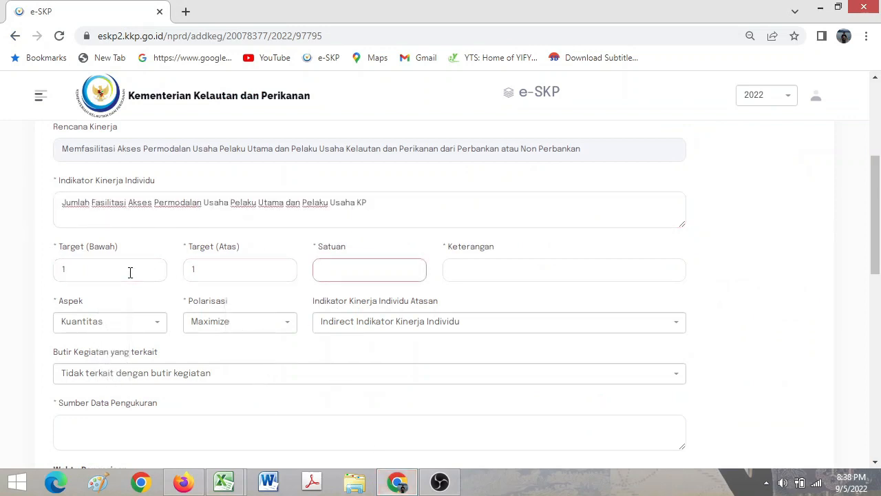
# Check the plan 8 target unit in the Excel work plan and enter "Kelompok/orang" as the Satuan in e-SKP
pyautogui.moveTo(227, 484)
pyautogui.click(310, 406)
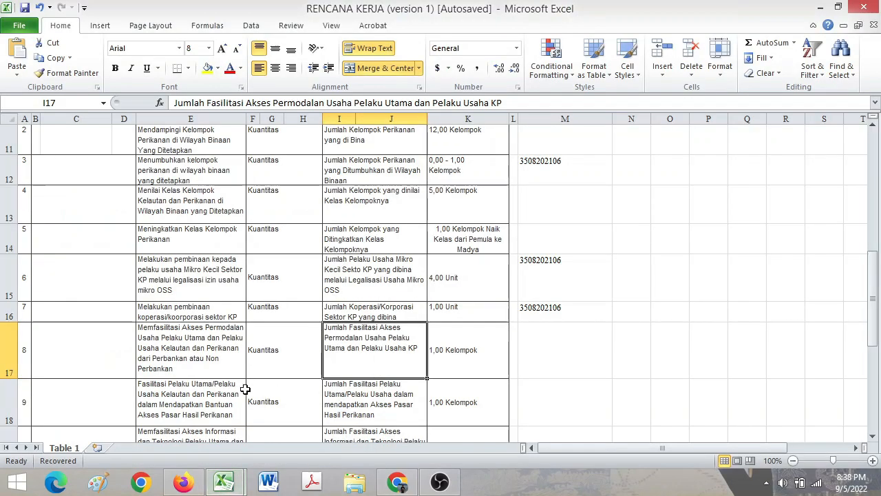
pyautogui.click(196, 489)
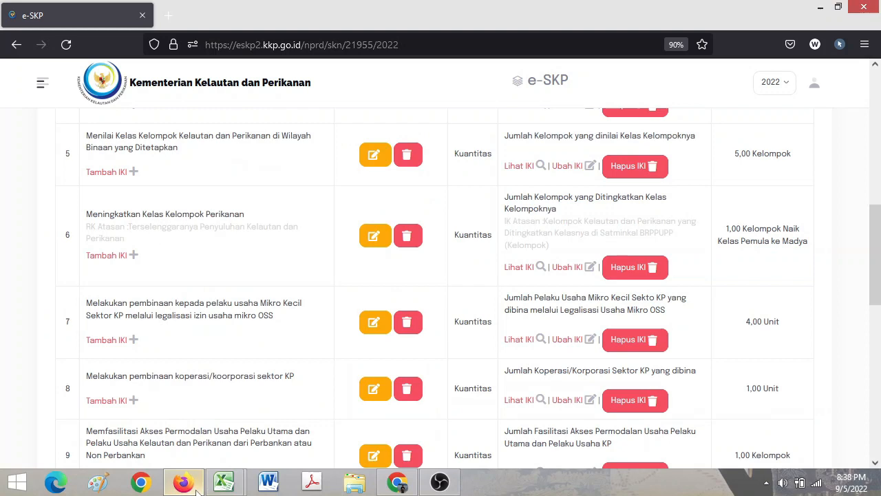
pyautogui.moveTo(225, 481)
pyautogui.click(265, 458)
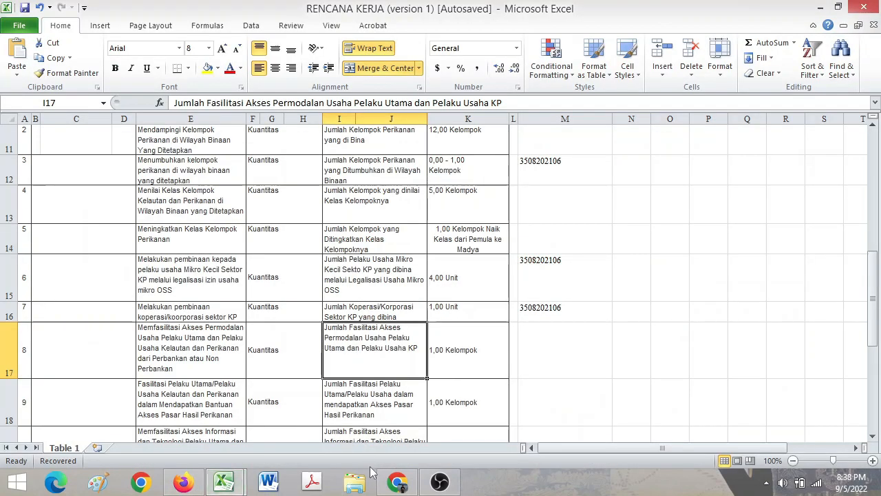
pyautogui.click(397, 481)
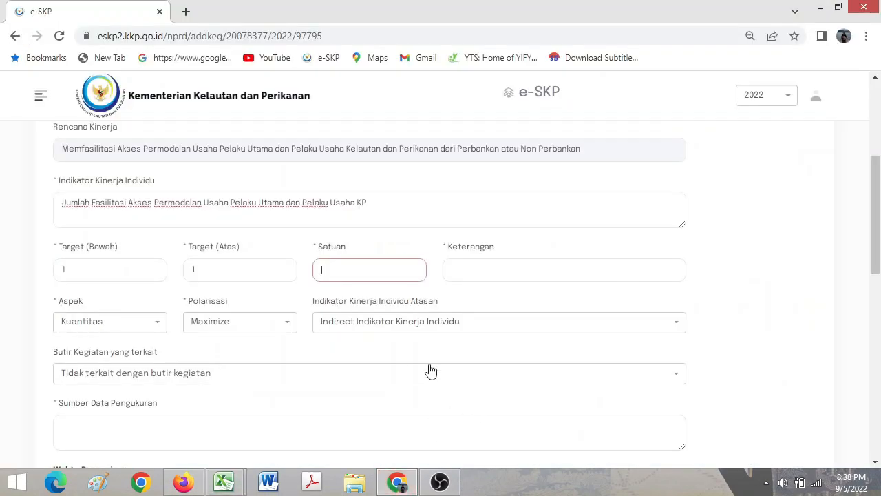
pyautogui.write('Kelompo')
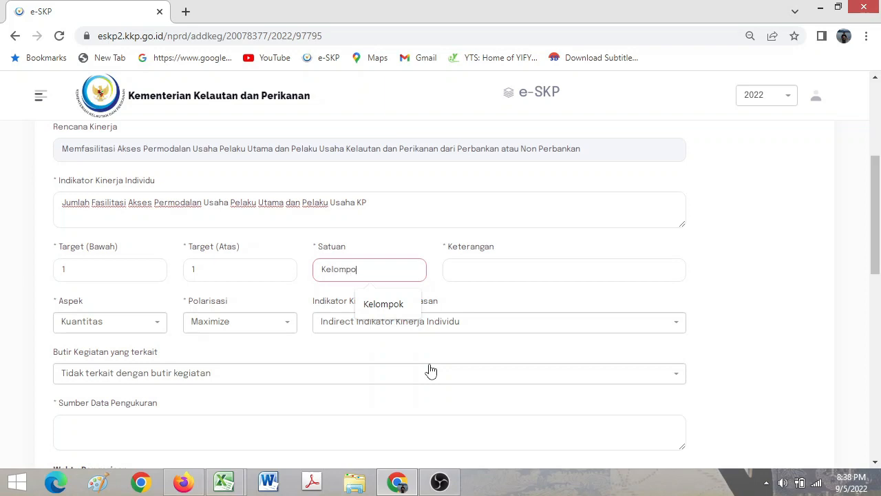
pyautogui.write('k/oran')
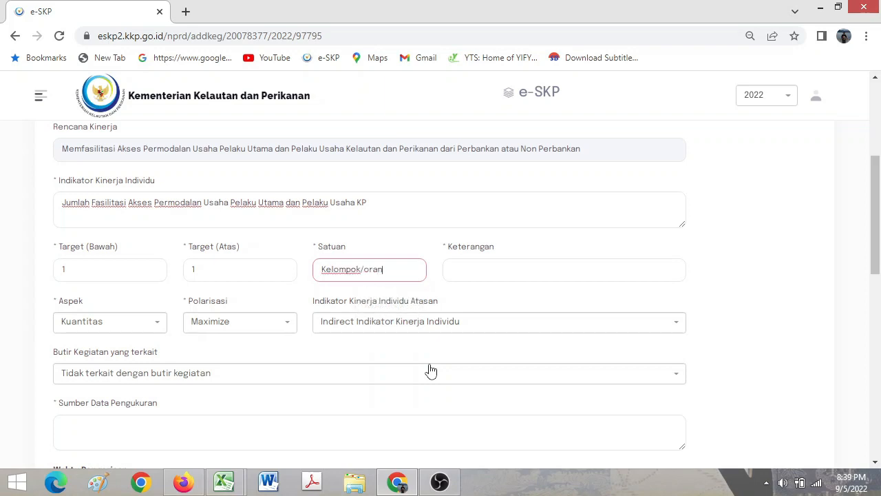
pyautogui.write('g')
pyautogui.press('Tab')
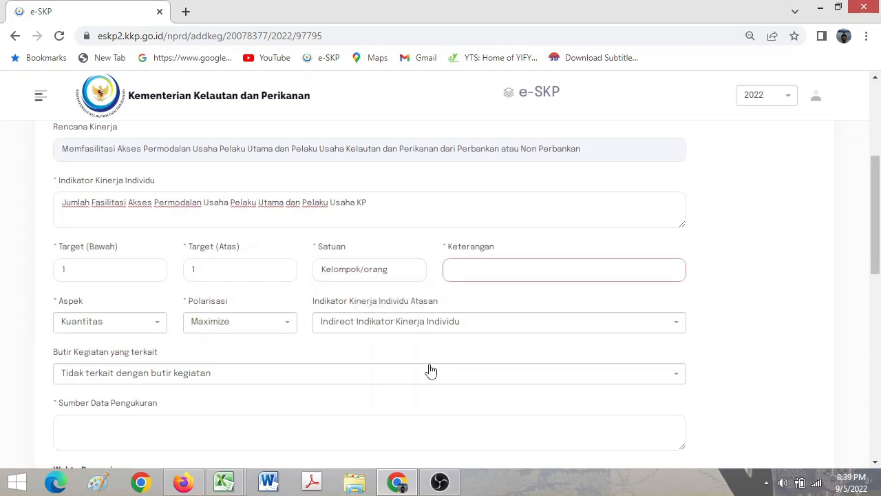
# Restore the related Butir Kegiatan to "Tidak terkait dengan butir kegiatan"
pyautogui.click(287, 368)
pyautogui.click(359, 373)
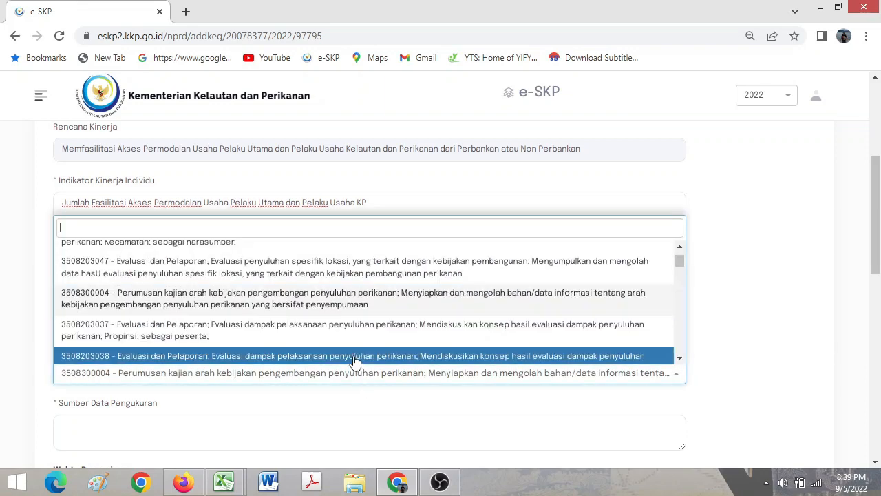
pyautogui.write('tidak')
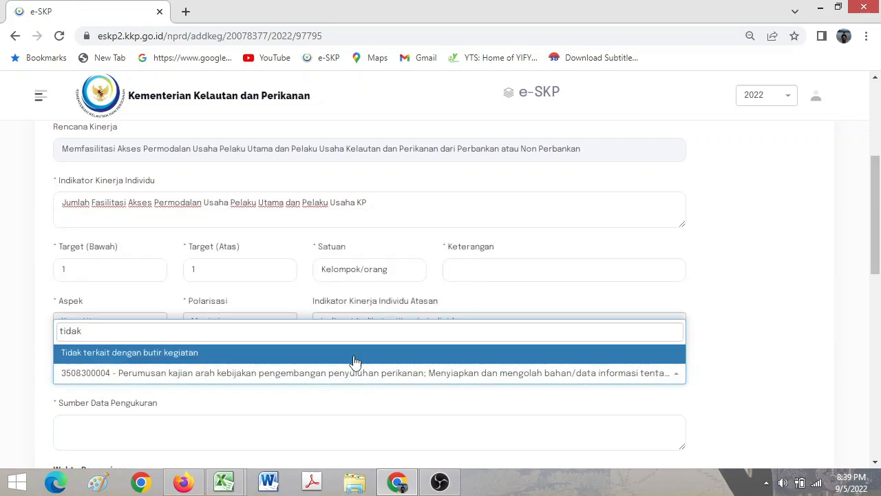
pyautogui.click(354, 361)
# Enter "Laporan Fasilitasi Akses Modal" as the Sumber Data Pengukuran and set the starting month of the work period to September
pyautogui.moveTo(879, 246); pyautogui.dragTo(879, 297)
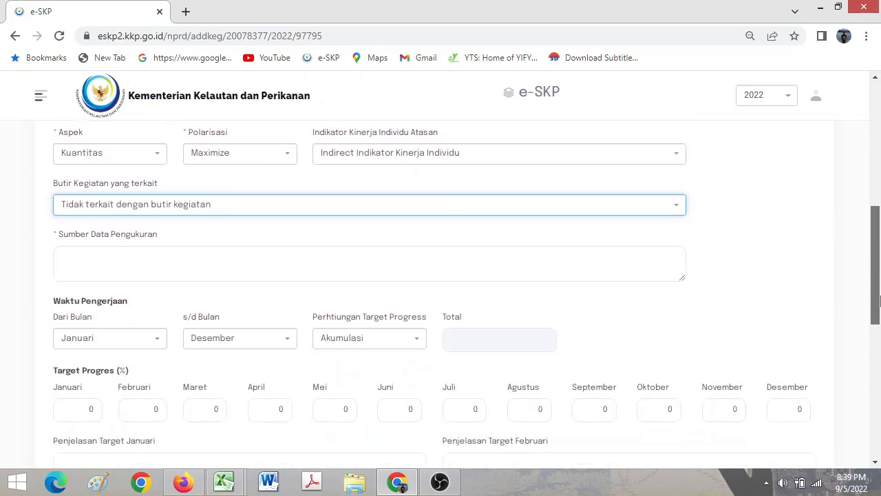
pyautogui.click(204, 266)
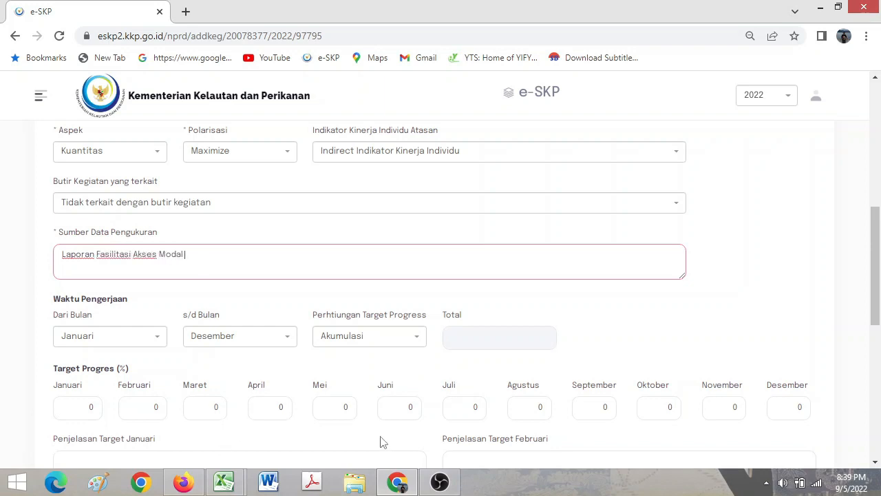
pyautogui.click(128, 339)
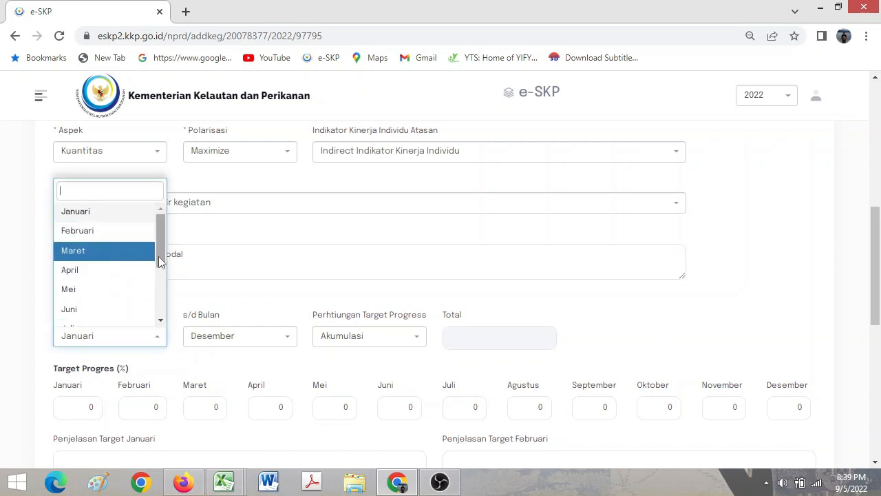
pyautogui.scroll(-3, 159, 260)
pyautogui.click(140, 281)
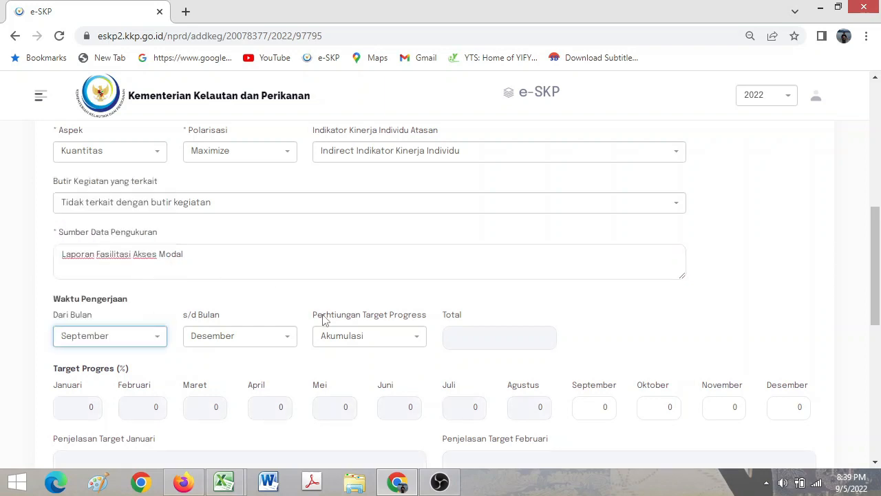
# Set the progress targets to 25% each for September, Oktober, November and Desember, and submit the indicator
pyautogui.moveTo(874, 247); pyautogui.dragTo(872, 286)
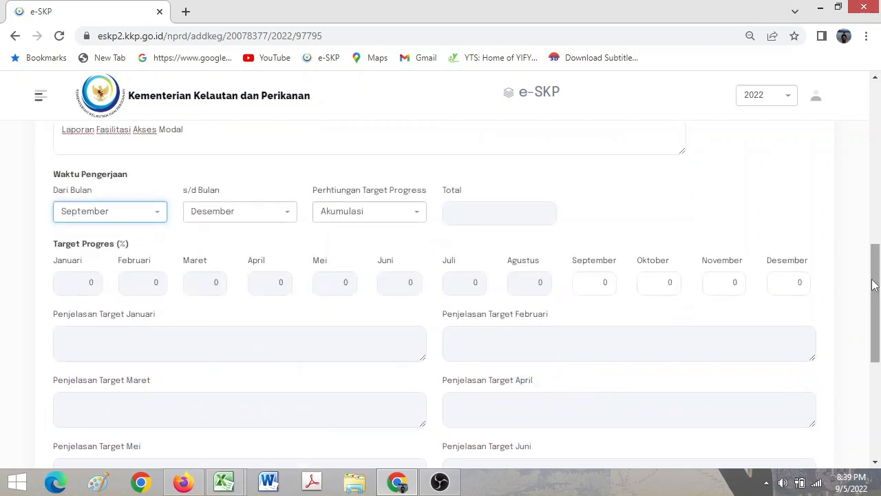
pyautogui.click(584, 282)
pyautogui.write('25')
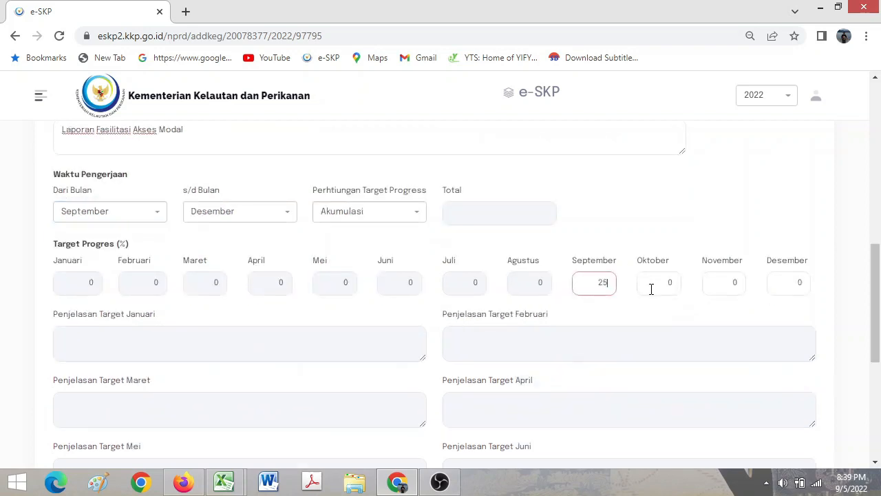
pyautogui.press('Tab')
pyautogui.write('25')
pyautogui.press('Tab')
pyautogui.write('2')
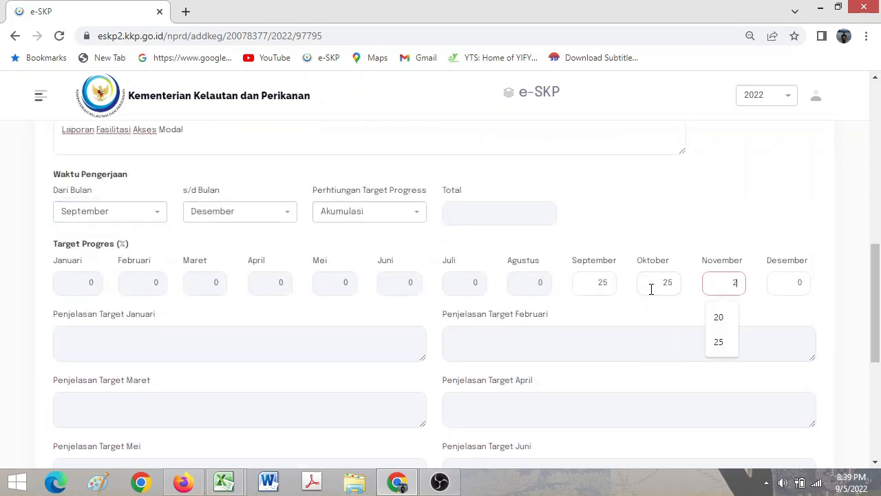
pyautogui.write('5')
pyautogui.press('Tab')
pyautogui.write('25')
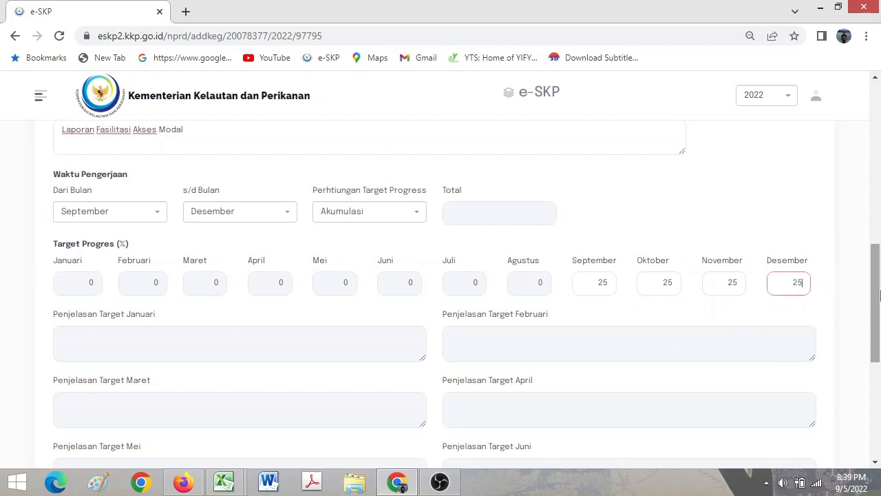
pyautogui.moveTo(875, 303); pyautogui.dragTo(877, 437)
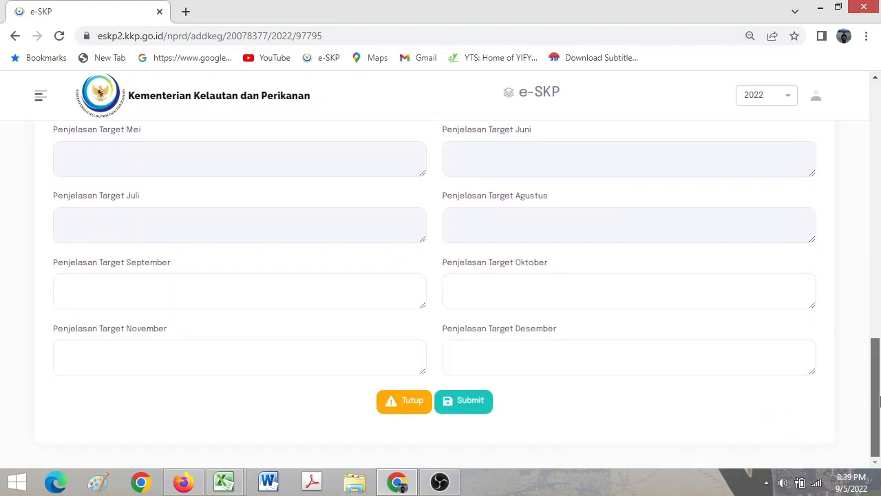
pyautogui.click(474, 411)
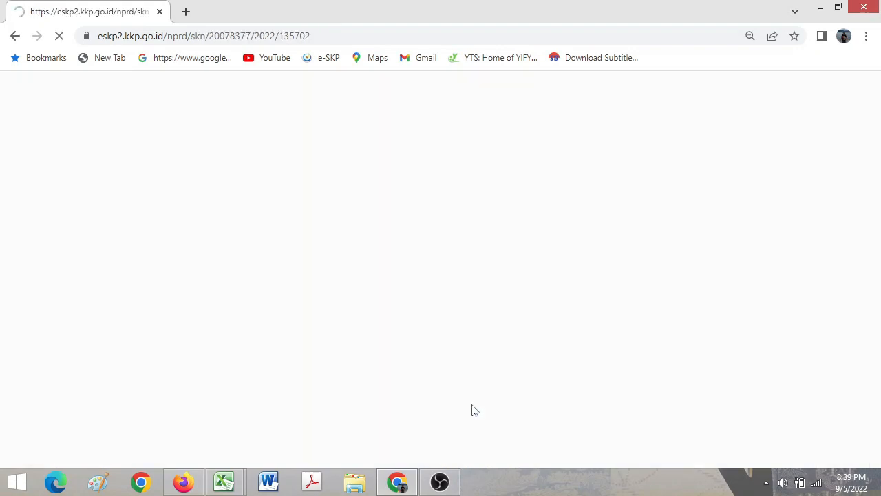
# Start a new Rencana Kinerja entry and copy the text of plan 9, "Fasilitasi Pelaku Utama/Pelaku Usaha...", from cell E18 of the Excel work plan
pyautogui.moveTo(877, 355); pyautogui.dragTo(877, 159)
pyautogui.click(758, 249)
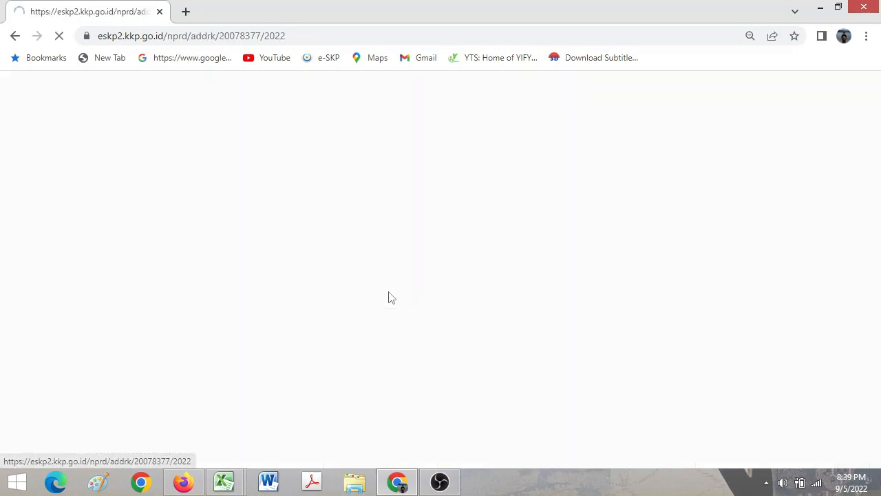
pyautogui.moveTo(879, 216); pyautogui.dragTo(880, 338)
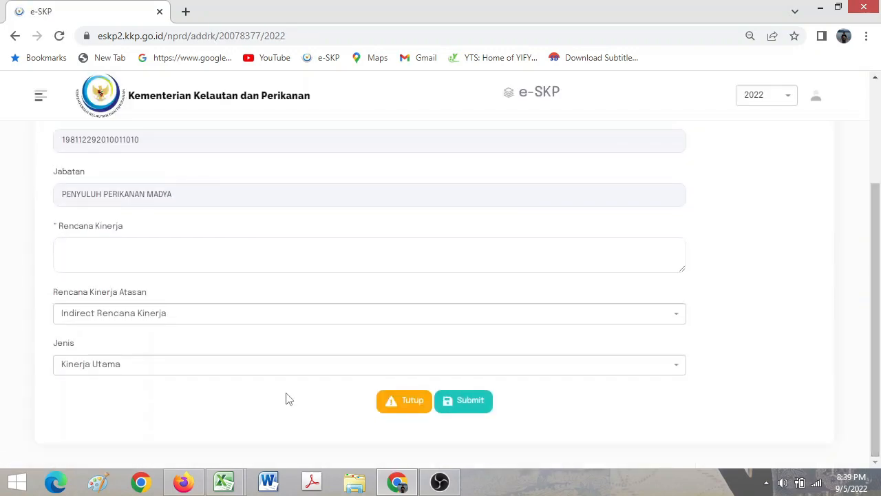
pyautogui.click(222, 482)
pyautogui.click(299, 422)
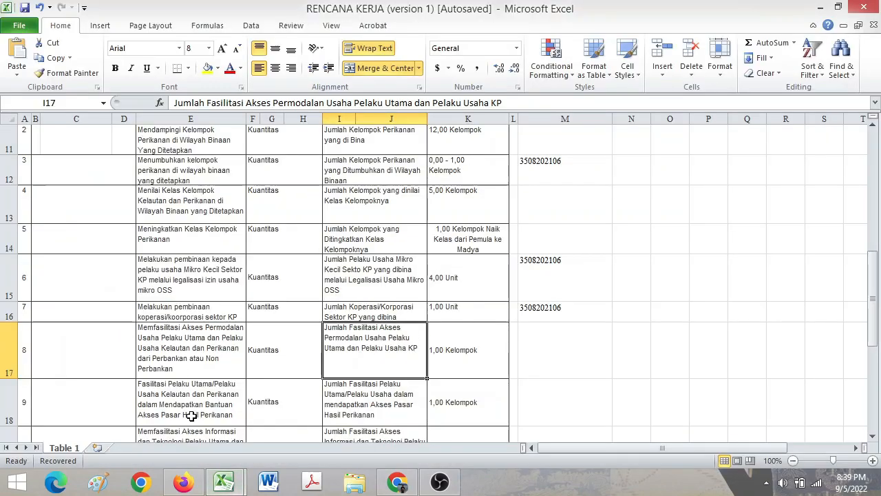
pyautogui.click(191, 416)
pyautogui.doubleClick(140, 385)
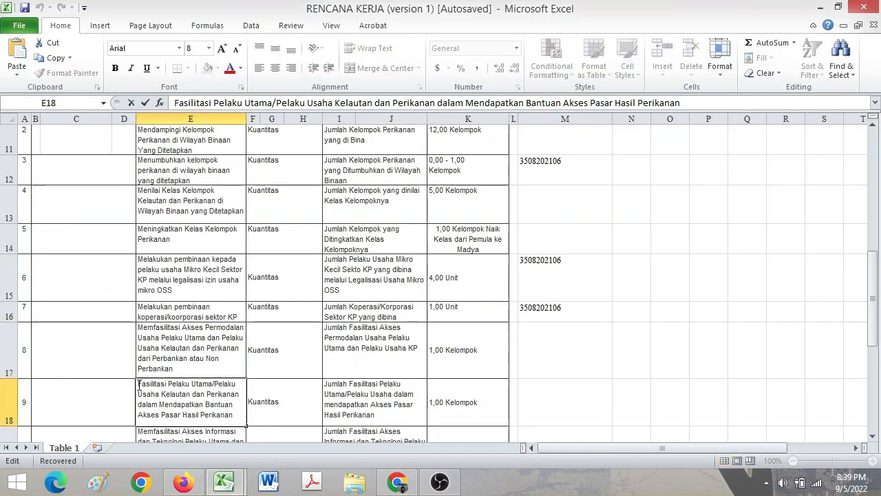
pyautogui.moveTo(139, 385); pyautogui.dragTo(285, 437)
pyautogui.hotkey('ctrl', 'c')
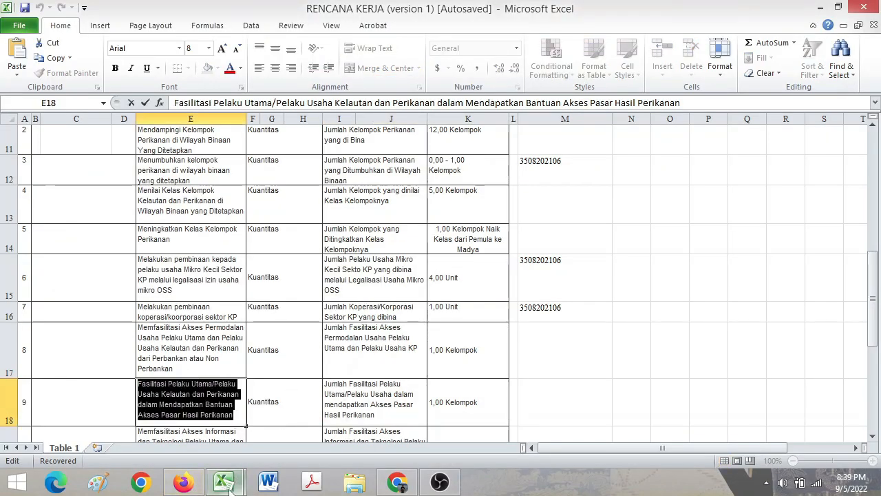
# Paste the copied plan 9 text into Rencana Kinerja in the Chrome e-SKP form and submit the plan
pyautogui.click(192, 484)
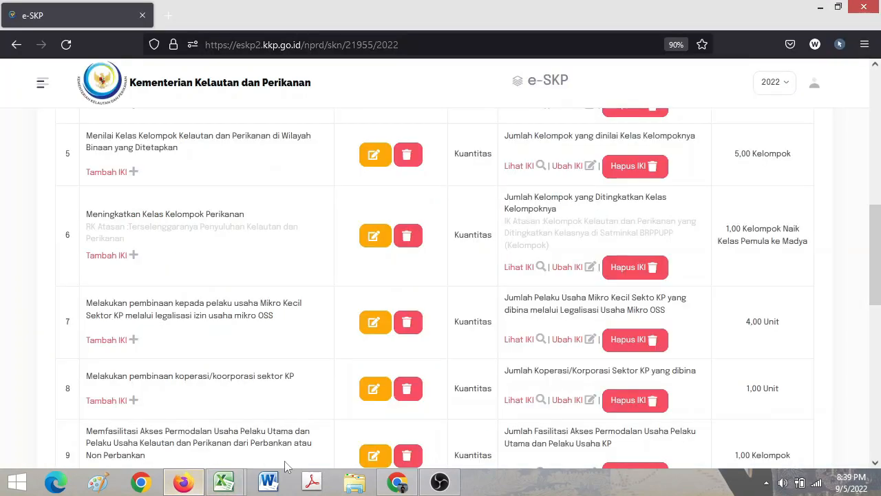
pyautogui.click(396, 482)
pyautogui.hotkey('ctrl', 'v')
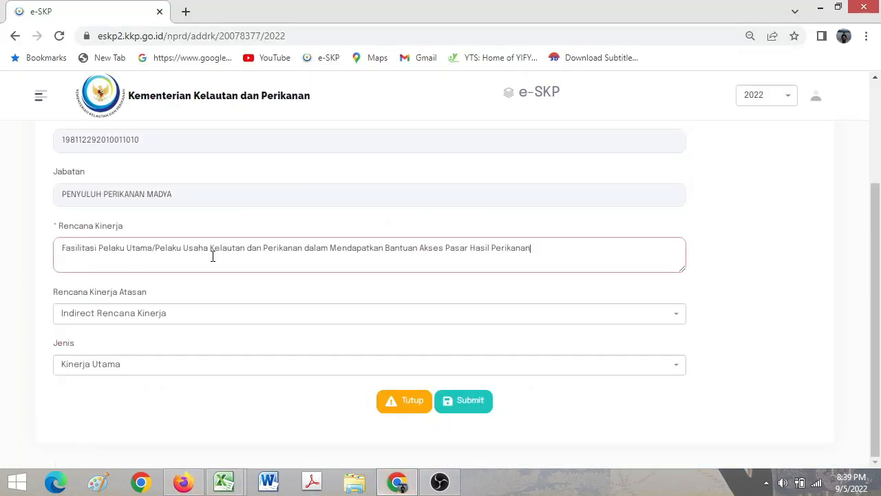
pyautogui.click(477, 412)
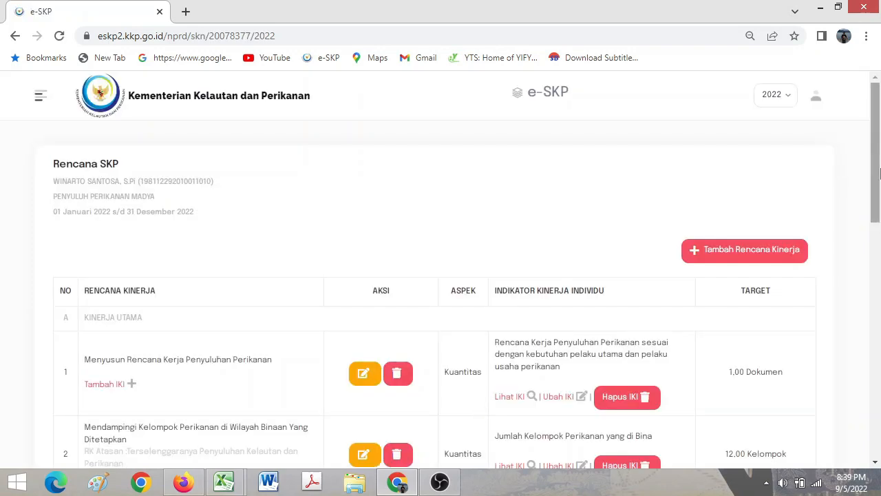
# Start a new individual indicator for plan 9 and copy its indicator text from cell I18 of the Excel work plan
pyautogui.scroll(-10, 479, 417)
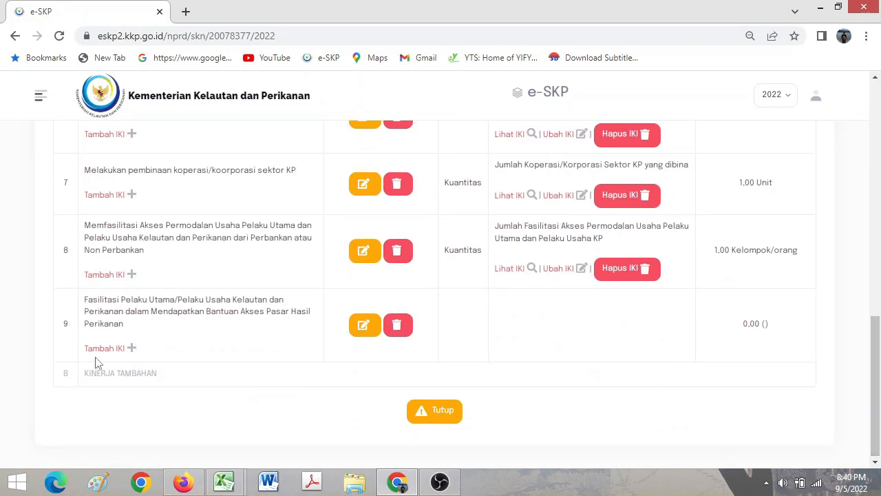
pyautogui.click(103, 350)
pyautogui.moveTo(243, 480)
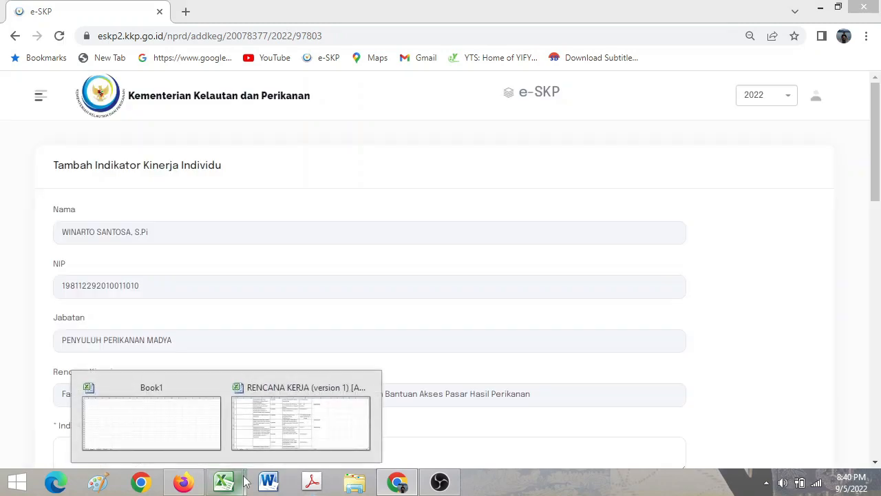
pyautogui.click(289, 422)
pyautogui.click(397, 392)
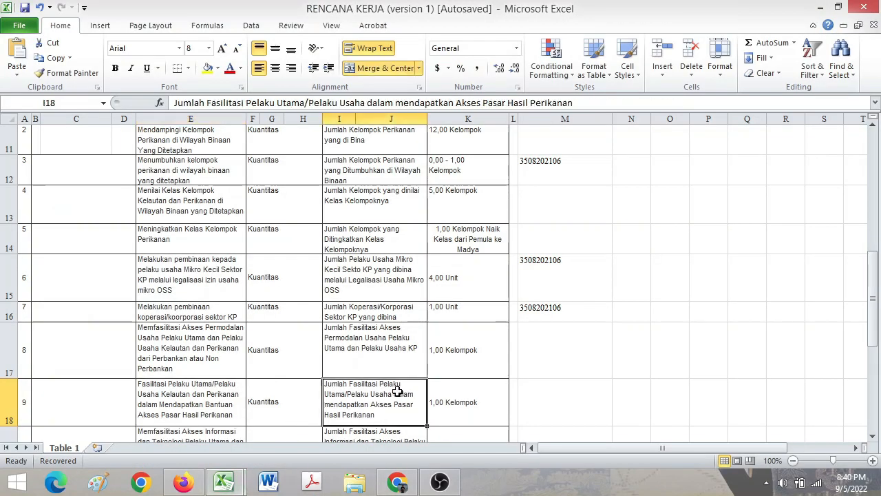
pyautogui.doubleClick(331, 392)
pyautogui.moveTo(325, 383); pyautogui.dragTo(376, 415)
pyautogui.hotkey('ctrl', 'c')
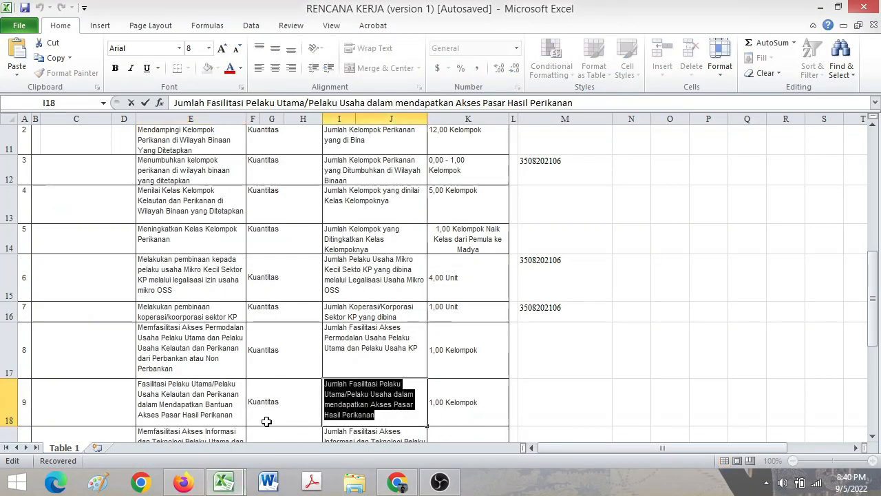
# Return to the e-SKP form in Chrome and paste "Jumlah Fasilitasi Pelaku Utama/Pelaku Usaha..." as the Indikator Kinerja Individu
pyautogui.click(435, 481)
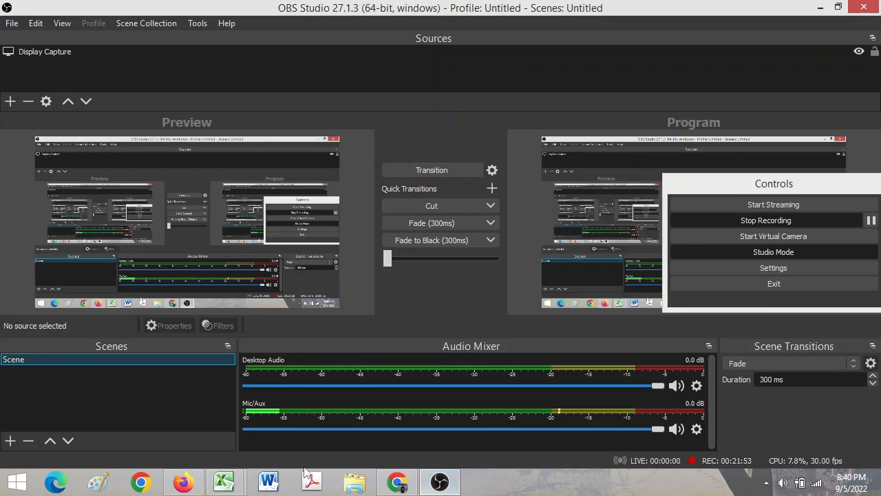
pyautogui.click(438, 483)
pyautogui.click(391, 489)
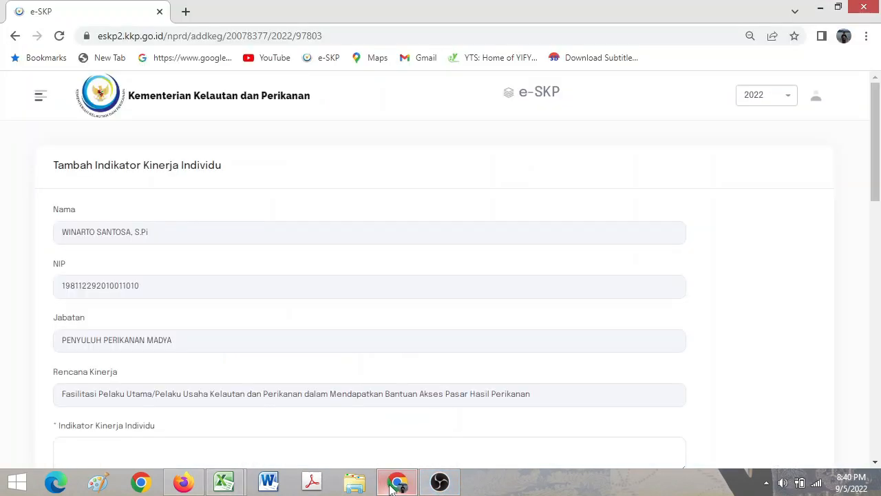
pyautogui.scroll(-2, 698, 304)
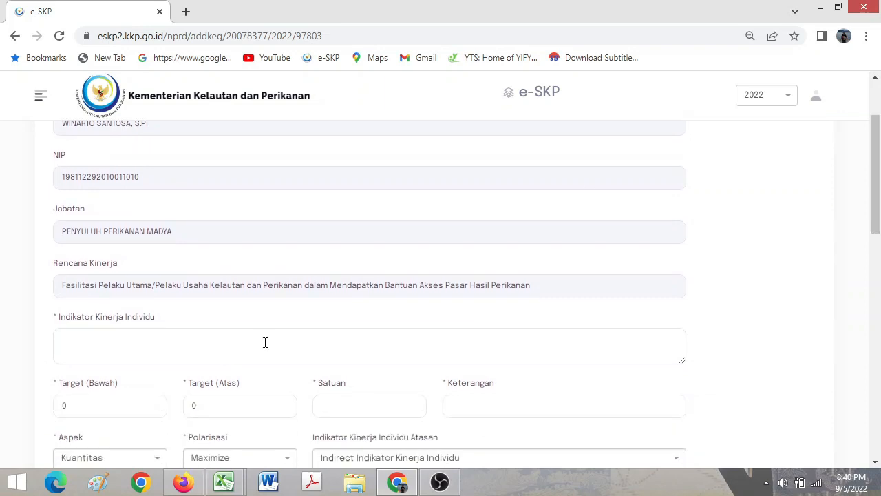
pyautogui.click(265, 344)
pyautogui.hotkey('ctrl', 'v')
# Set both the lower and upper targets to 1 and the Satuan to "Kelompok/orang", checking the target in the Excel plan
pyautogui.click(84, 406)
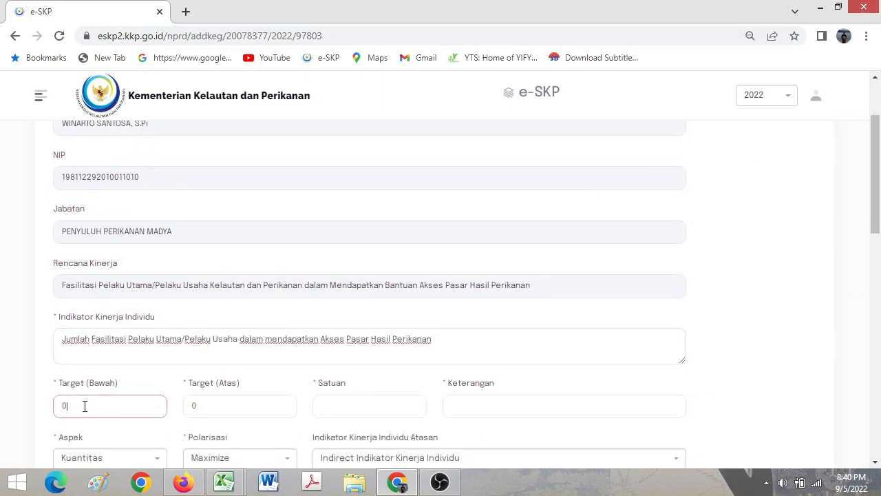
pyautogui.click(224, 482)
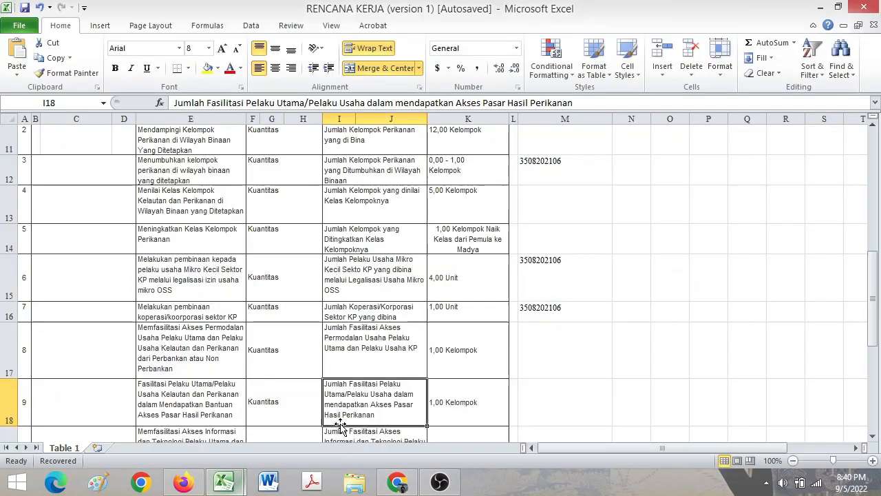
pyautogui.click(397, 482)
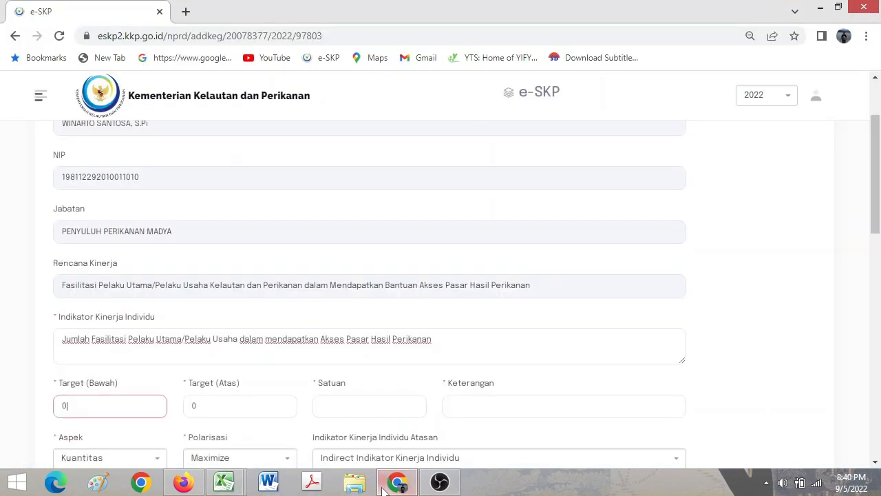
pyautogui.press('BackSpace')
pyautogui.write('1')
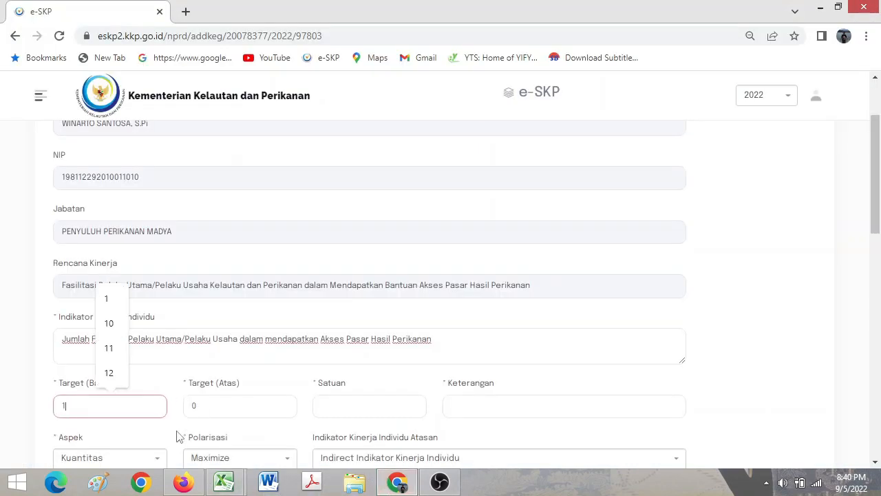
pyautogui.press('Tab')
pyautogui.write('1')
pyautogui.press('Tab')
pyautogui.write('Kel')
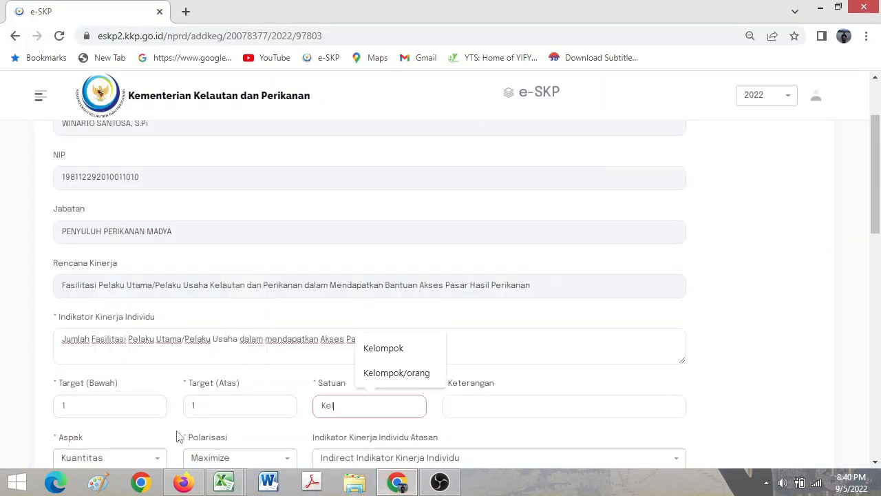
pyautogui.click(370, 377)
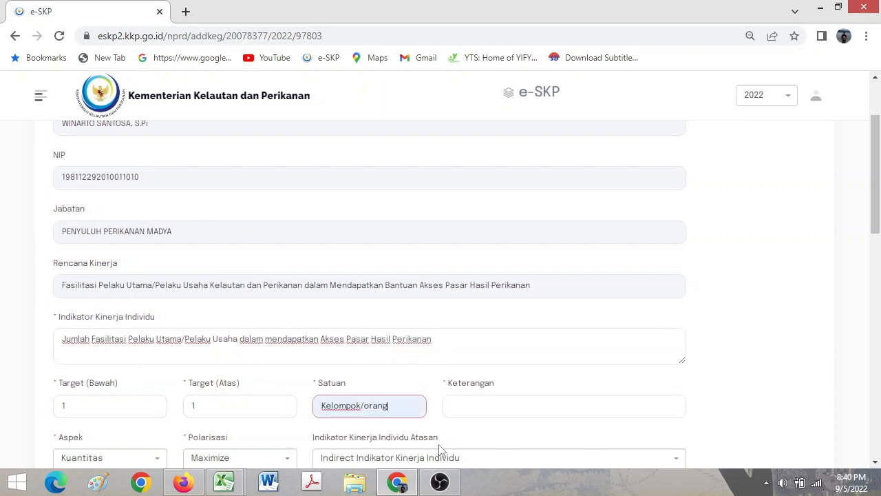
pyautogui.click(494, 411)
# Enter "Laporan Akses Pasar Hasil Perikanan" as the Sumber Data Pengukuran
pyautogui.scroll(-3, 510, 297)
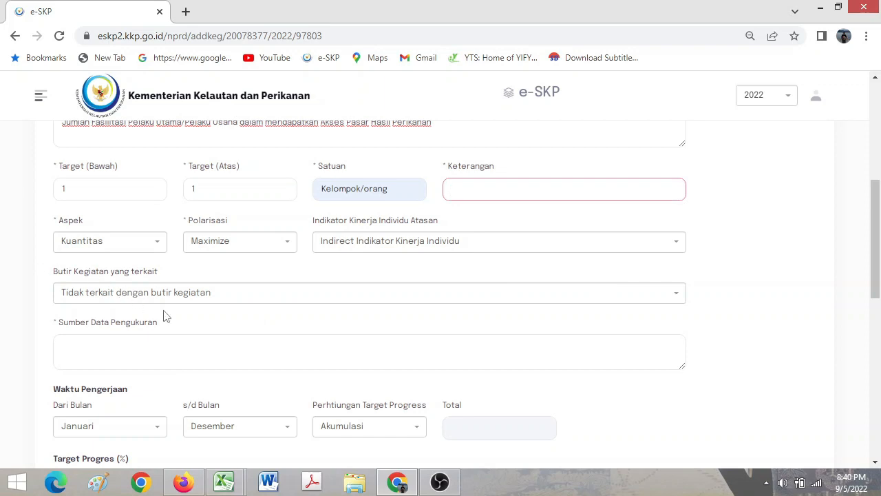
pyautogui.click(219, 352)
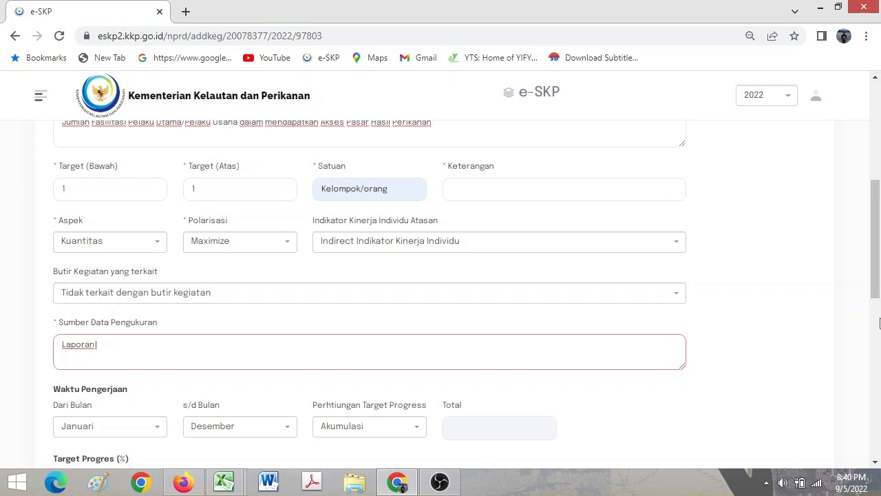
pyautogui.moveTo(877, 293); pyautogui.dragTo(876, 276)
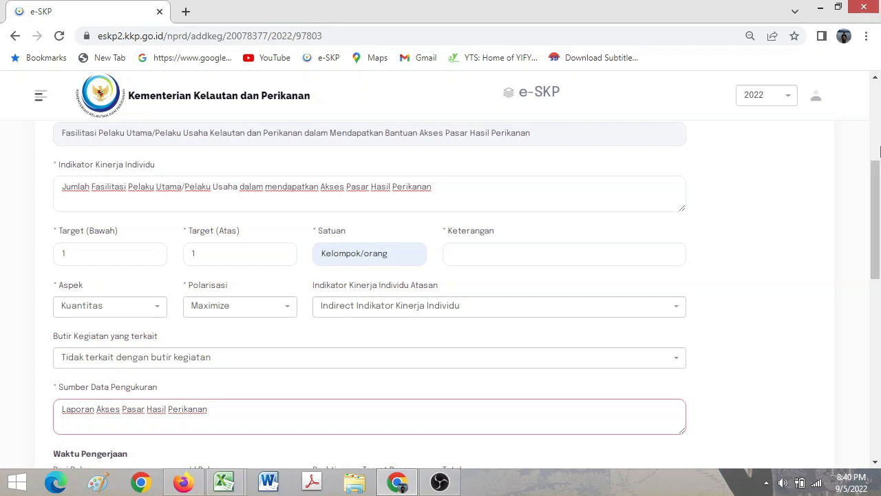
pyautogui.moveTo(875, 279); pyautogui.dragTo(879, 353)
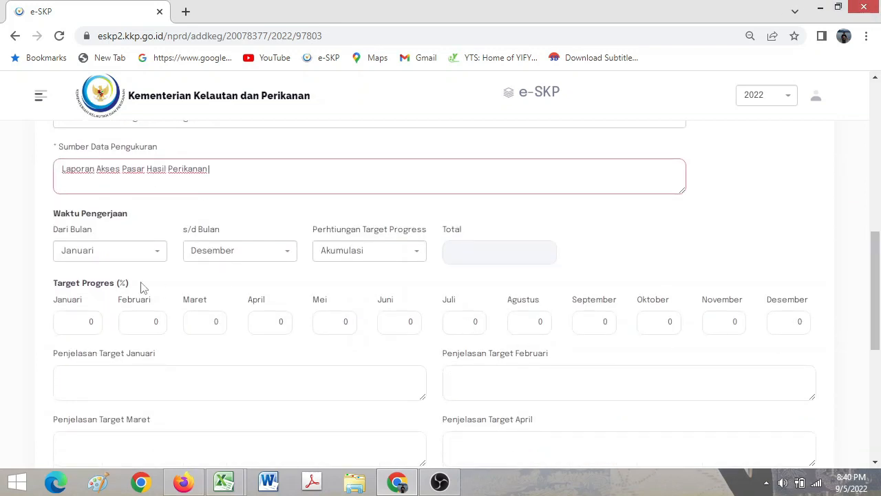
# Set the indicator's work period to run from Januari to Mei
pyautogui.click(133, 249)
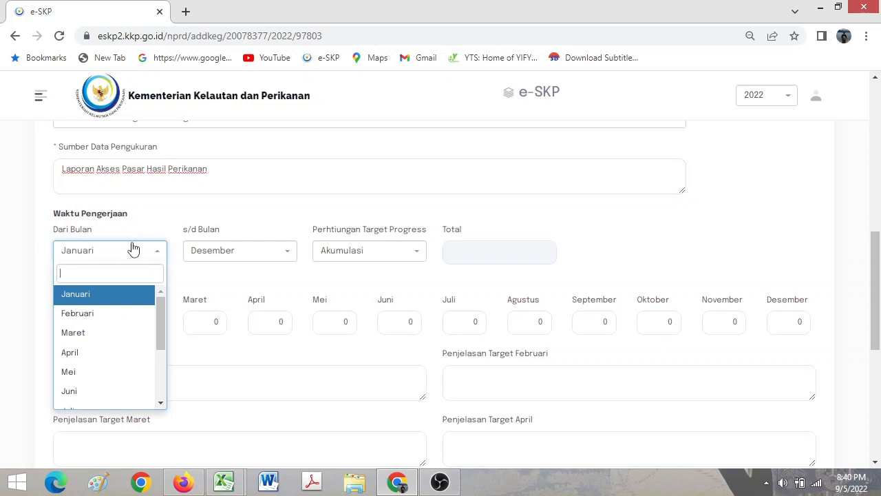
pyautogui.click(133, 305)
pyautogui.click(242, 251)
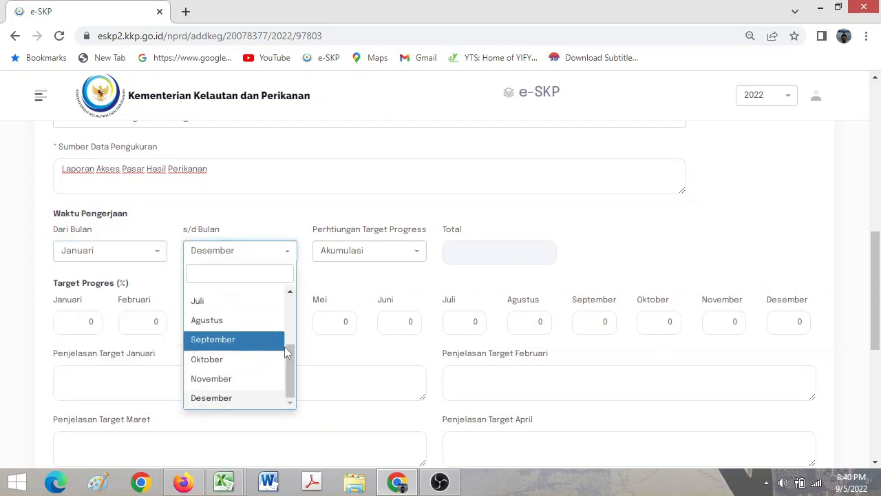
pyautogui.moveTo(294, 353); pyautogui.dragTo(287, 317)
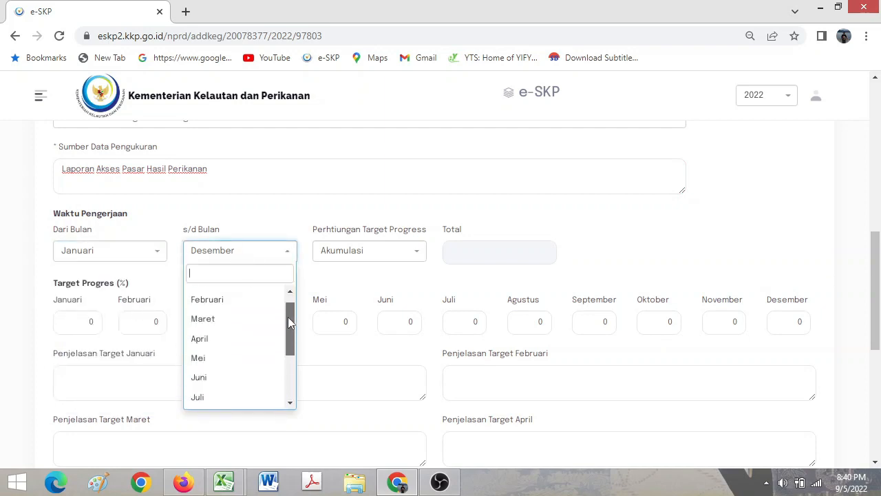
pyautogui.click(260, 344)
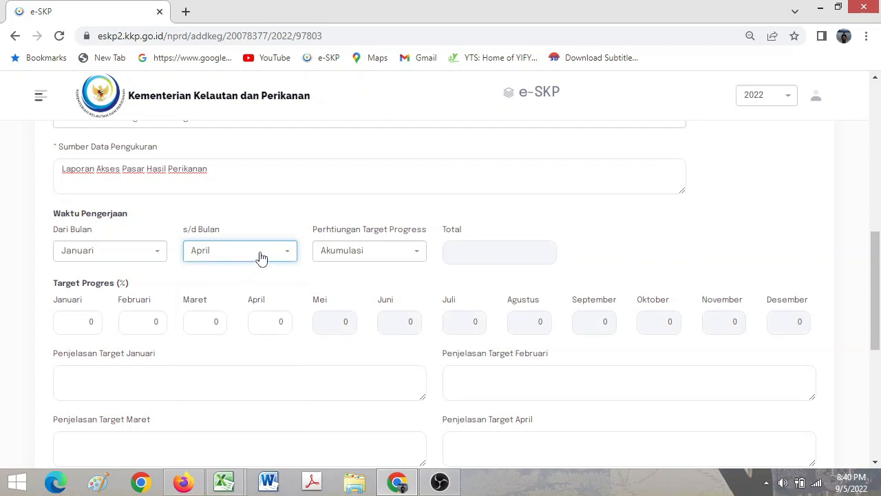
pyautogui.click(259, 258)
pyautogui.click(262, 376)
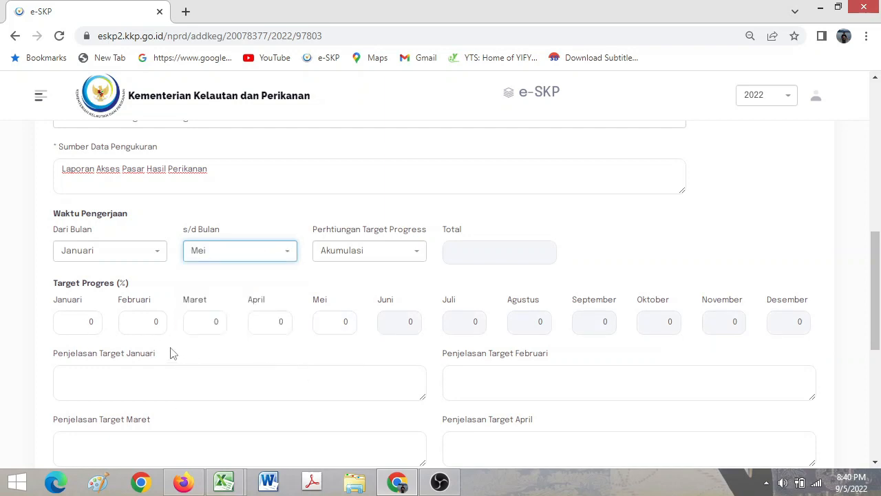
# Set the progress targets to 20% each for Januari, Februari, Maret, April and Mei, and submit the indicator
pyautogui.doubleClick(91, 325)
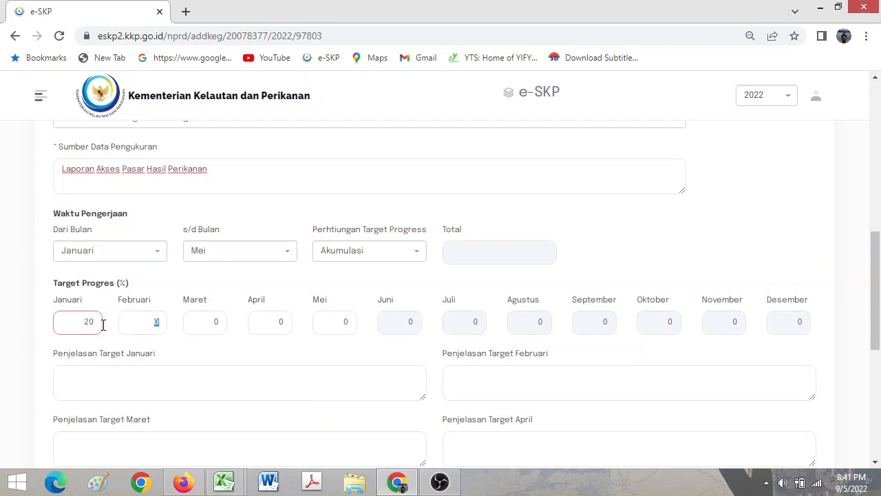
pyautogui.write('20')
pyautogui.press('Tab')
pyautogui.write('20')
pyautogui.press('Tab')
pyautogui.write('20')
pyautogui.press('Tab')
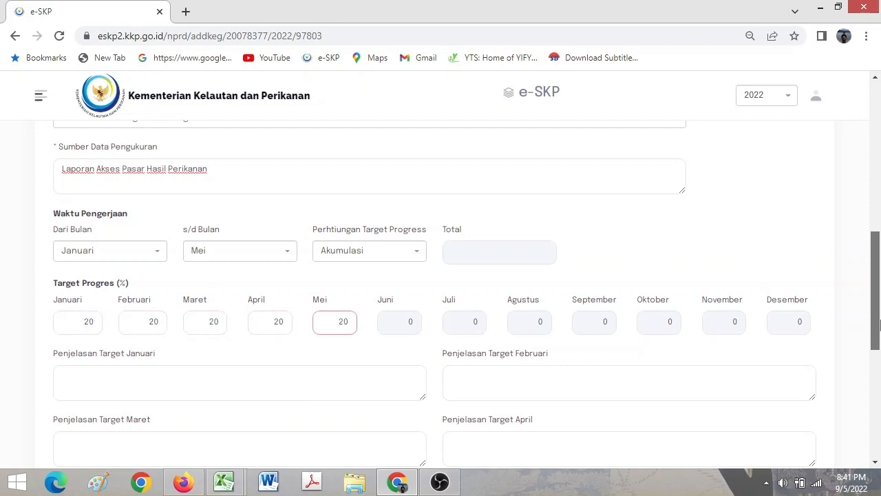
pyautogui.scroll(-5, 544, 385)
pyautogui.click(465, 411)
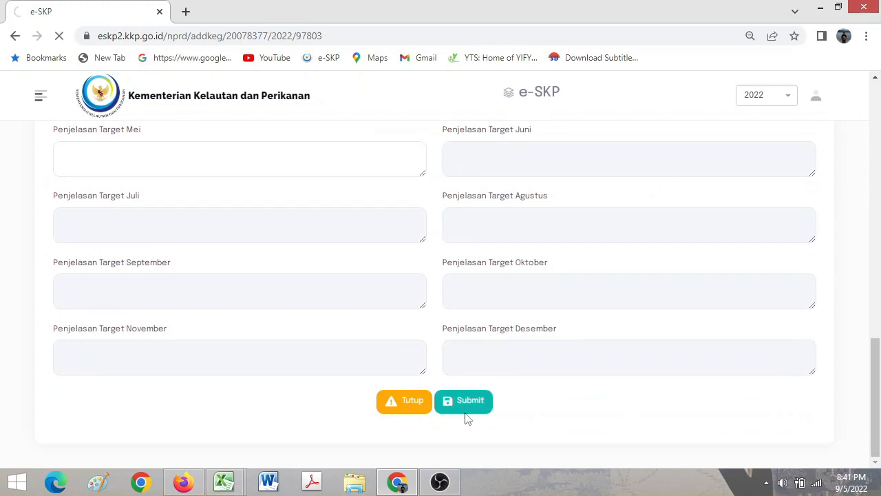
# Start another Rencana Kinerja entry in the Rencana SKP and ready its empty Rencana Kinerja field for input
pyautogui.scroll(-5, 758, 289)
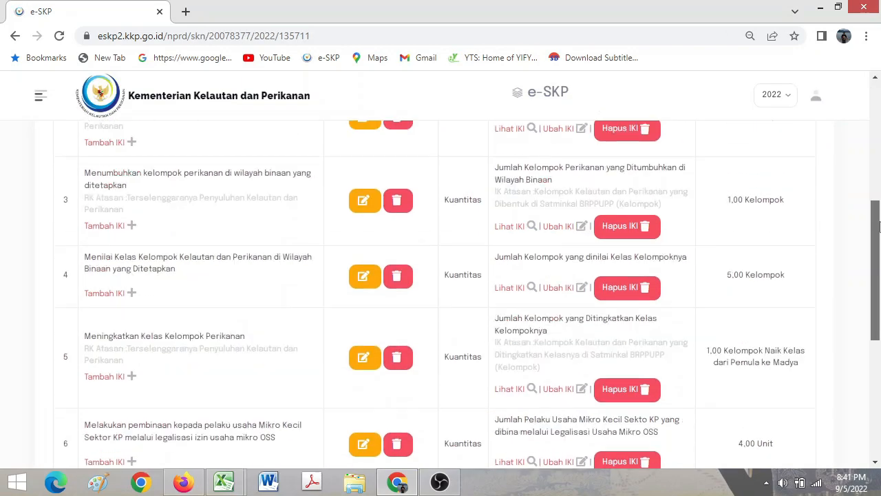
pyautogui.scroll(5, 783, 213)
pyautogui.click(780, 249)
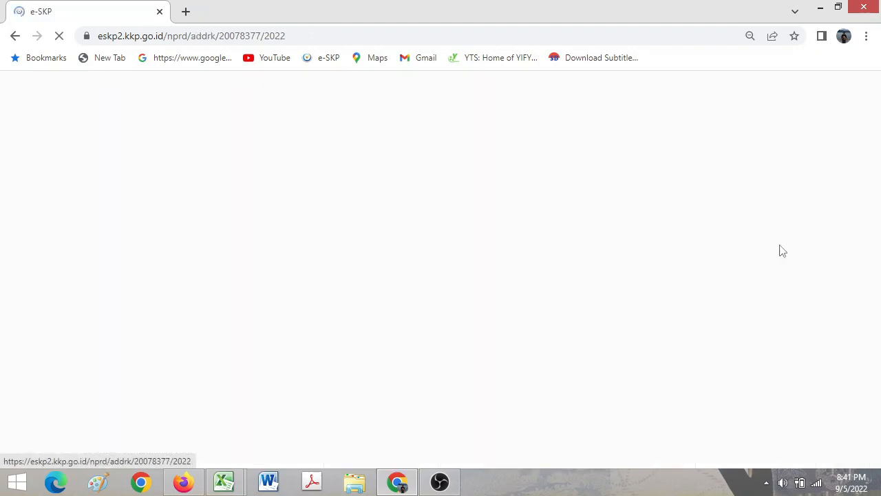
pyautogui.moveTo(878, 153); pyautogui.dragTo(879, 268)
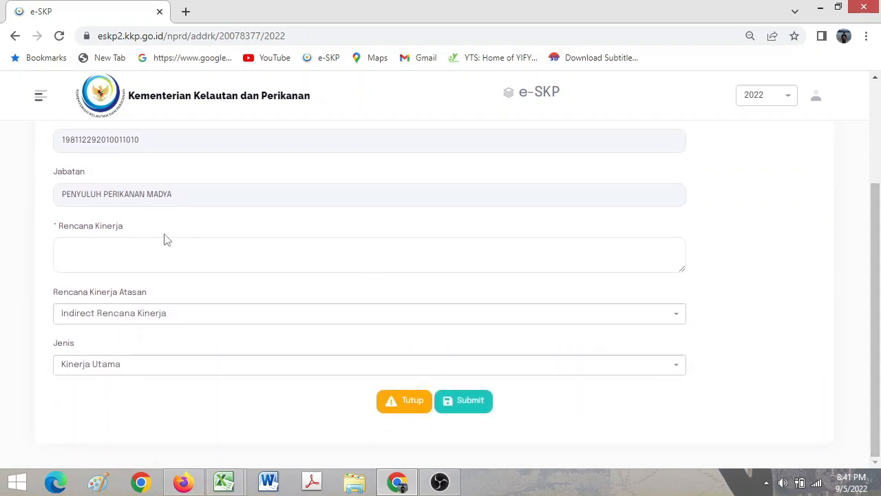
pyautogui.click(172, 257)
# Copy the text of plan 10, "Memfasilitasi Akses Informasi dan Teknologi...", from cell E19 of the Excel work plan
pyautogui.moveTo(223, 481)
pyautogui.click(299, 419)
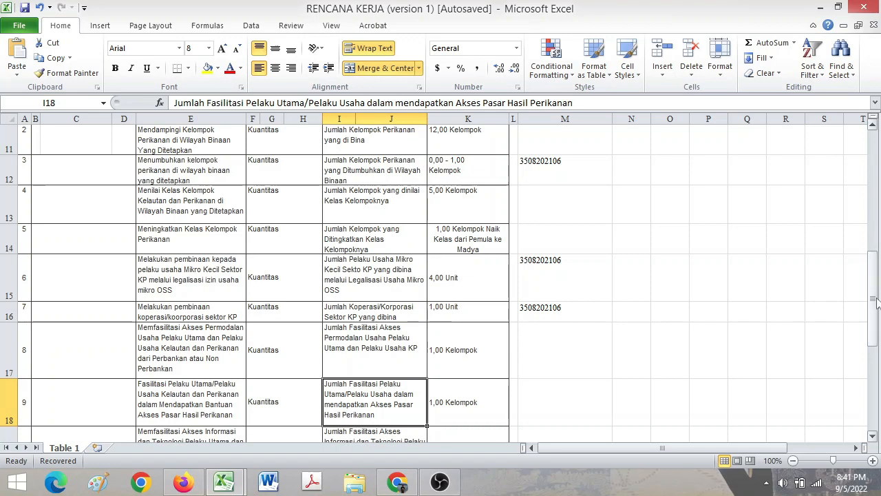
pyautogui.moveTo(876, 303); pyautogui.dragTo(876, 348)
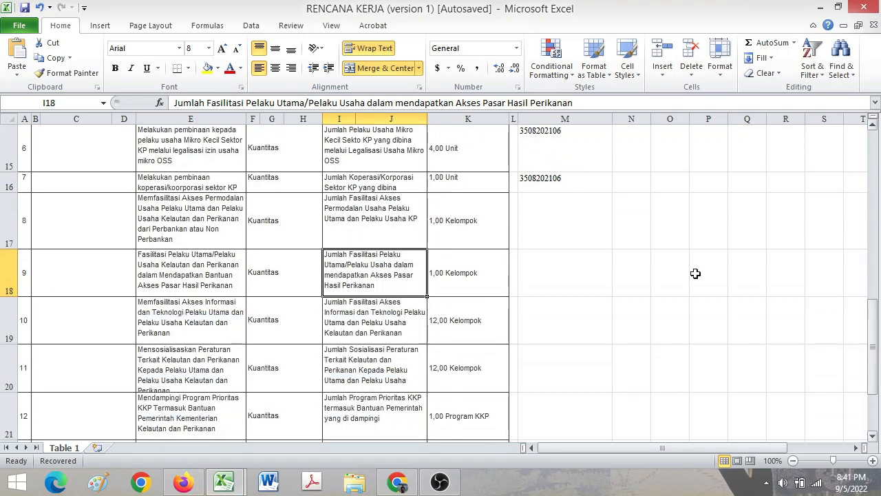
pyautogui.doubleClick(179, 325)
pyautogui.moveTo(139, 303); pyautogui.dragTo(239, 365)
pyautogui.hotkey('ctrl', 'c')
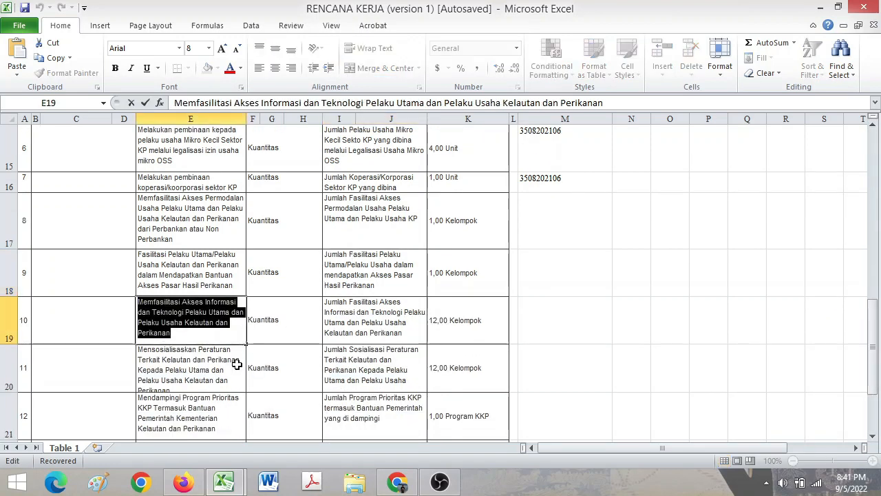
pyautogui.click(183, 482)
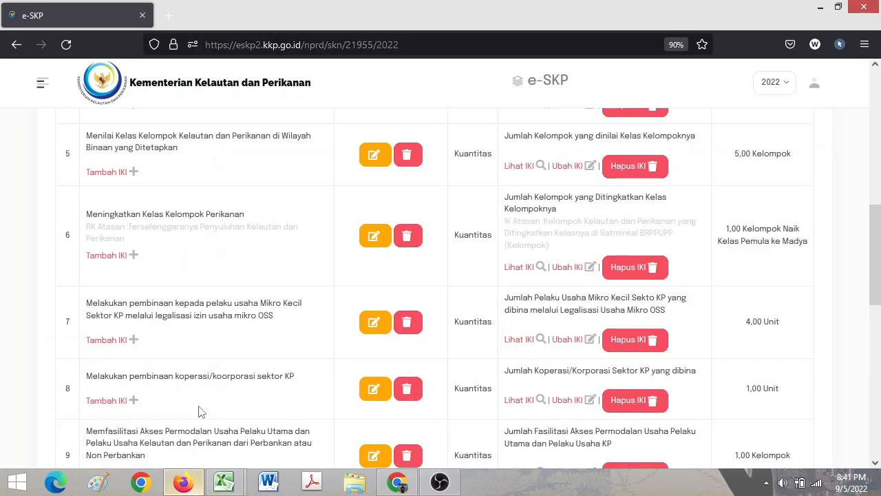
# Paste the copied plan 10 text into the Rencana Kinerja field in Chrome and submit the plan
pyautogui.click(398, 482)
pyautogui.click(220, 252)
pyautogui.hotkey('ctrl', 'v')
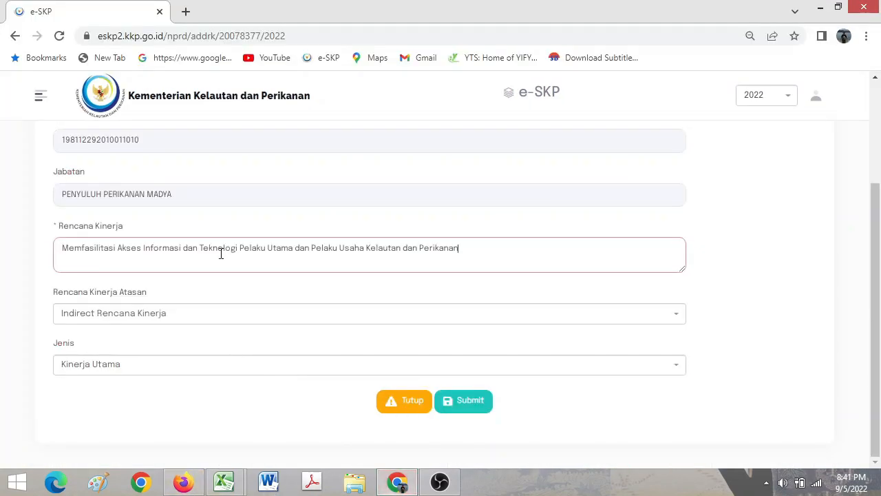
pyautogui.click(474, 405)
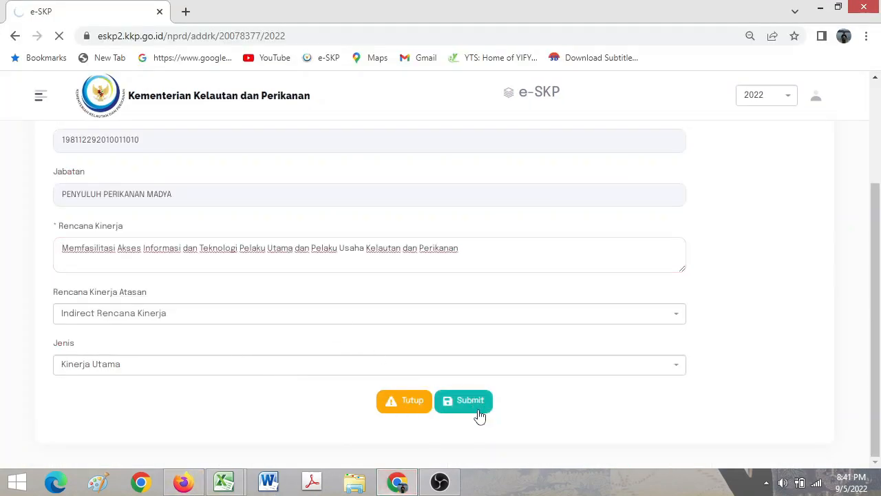
# Start a new Indikator Kinerja Individu for plan 10 and ready its empty indicator field for input
pyautogui.moveTo(877, 158); pyautogui.dragTo(879, 389)
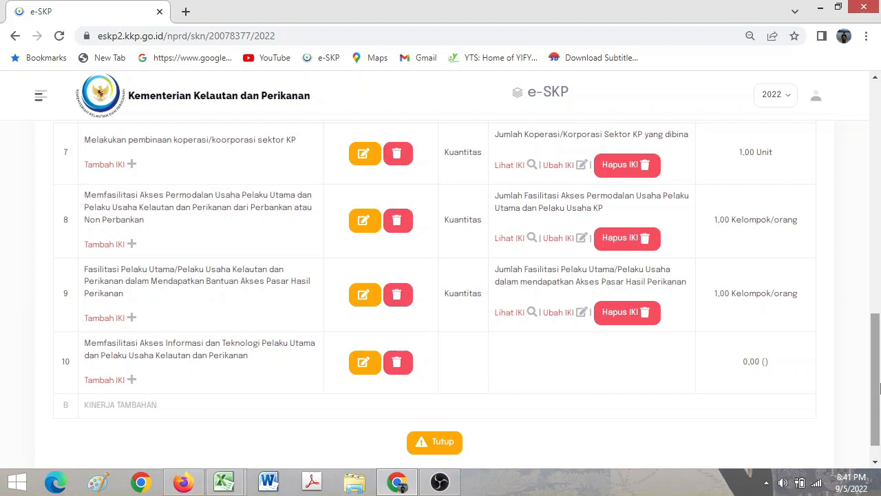
pyautogui.click(109, 382)
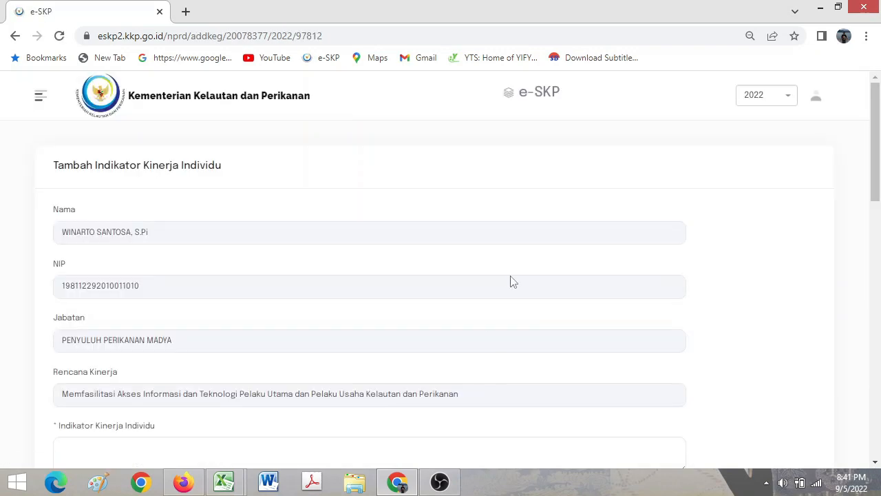
pyautogui.scroll(-5, 413, 288)
pyautogui.scroll(2, 281, 294)
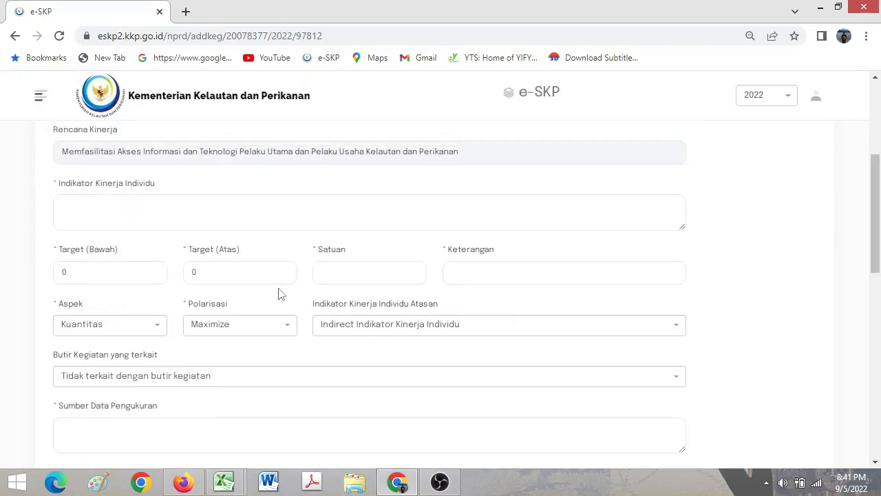
pyautogui.click(97, 198)
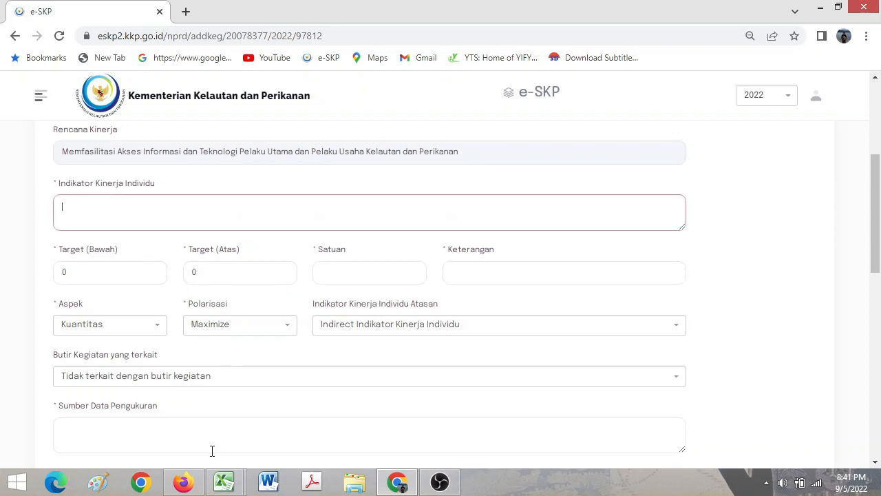
# Copy the indicator "Jumlah Fasilitasi Akses Informasi dan Teknologi..." from Excel cell I19 and paste it into the Indikator Kinerja Individu field in Chrome
pyautogui.click(397, 483)
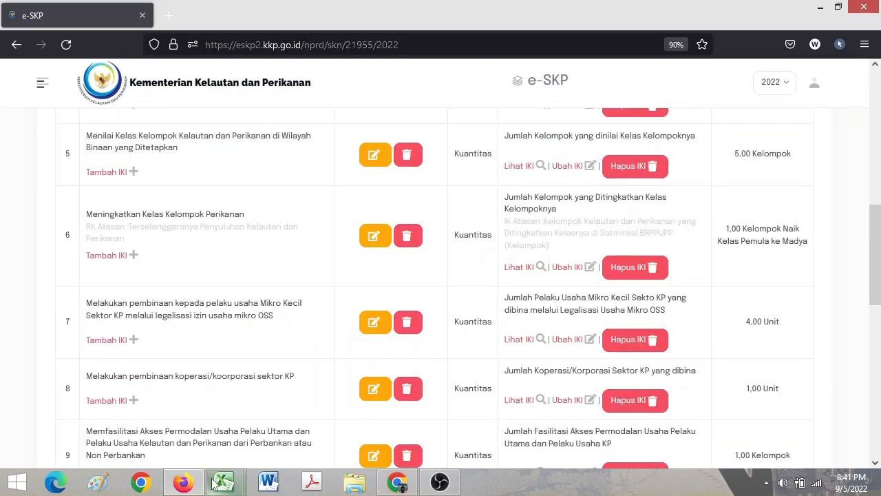
pyautogui.moveTo(224, 482)
pyautogui.click(317, 420)
pyautogui.doubleClick(367, 326)
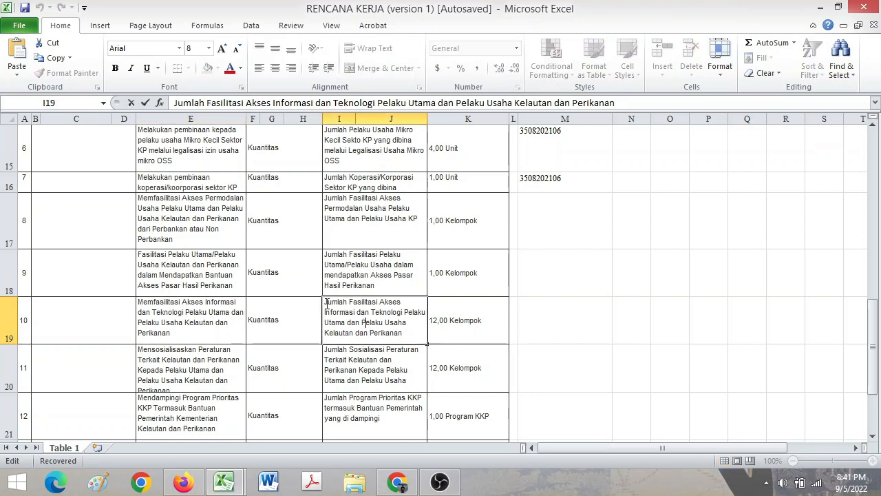
pyautogui.moveTo(326, 301); pyautogui.dragTo(478, 370)
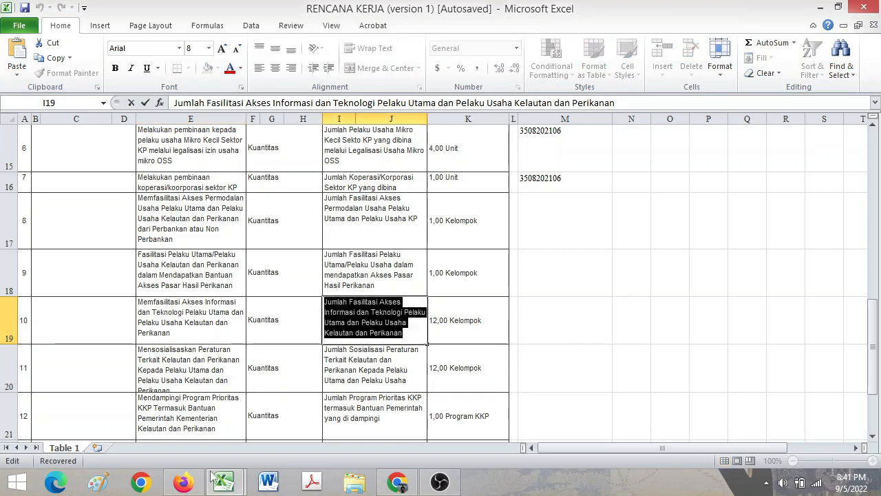
pyautogui.hotkey('ctrl', 'c')
pyautogui.click(396, 482)
pyautogui.hotkey('ctrl', 'v')
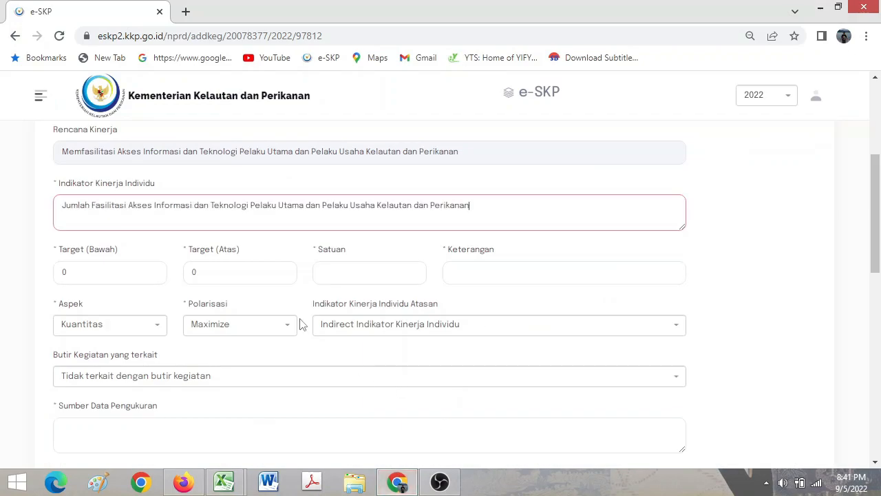
# Set the lower and upper targets to 12 with unit Kelompok, and enter "Materi Penyuluhan Perikanan" as the Sumber Data Pengukuran
pyautogui.click(94, 272)
pyautogui.write('12')
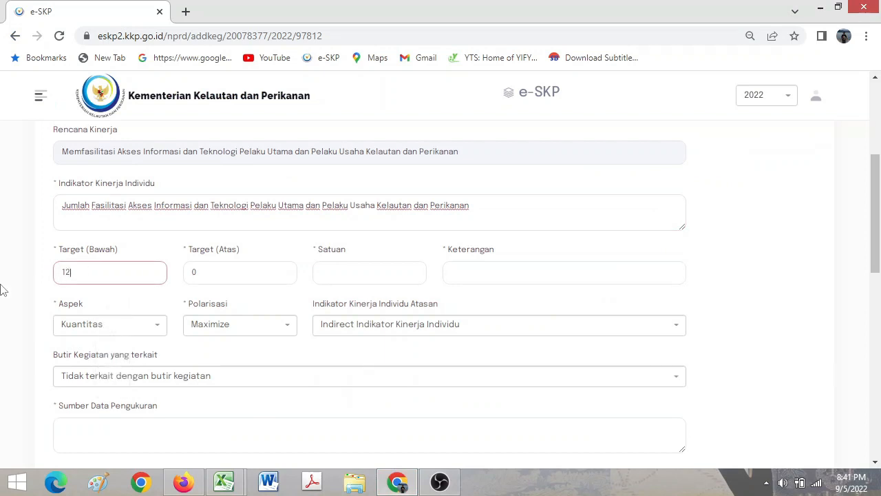
pyautogui.press('Tab')
pyautogui.write('12')
pyautogui.press('Tab')
pyautogui.write('Kelomp')
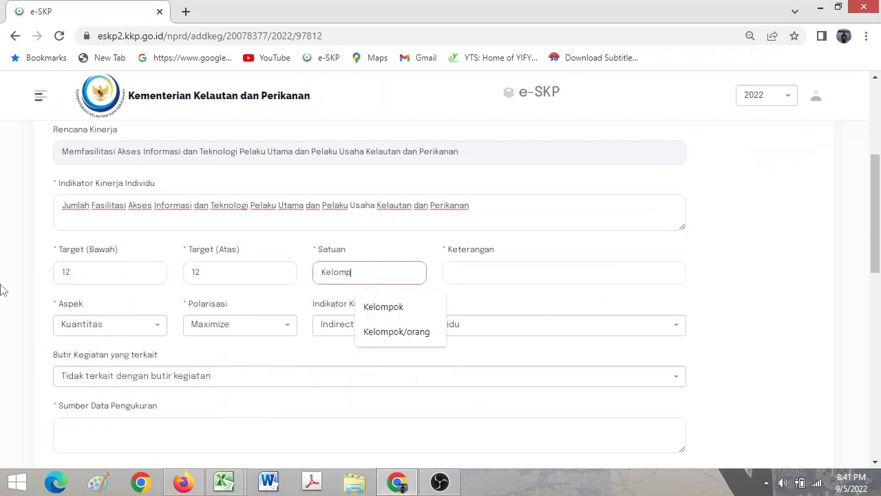
pyautogui.write('ok')
pyautogui.press('Tab')
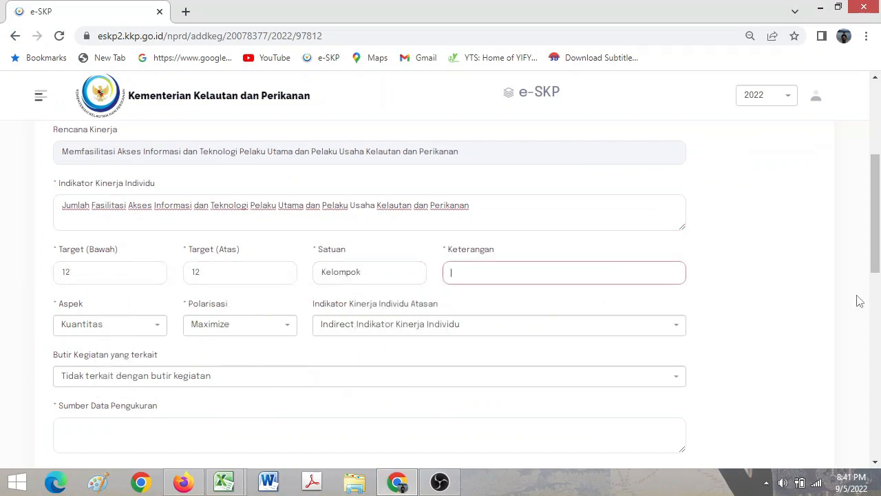
pyautogui.scroll(-3, 859, 301)
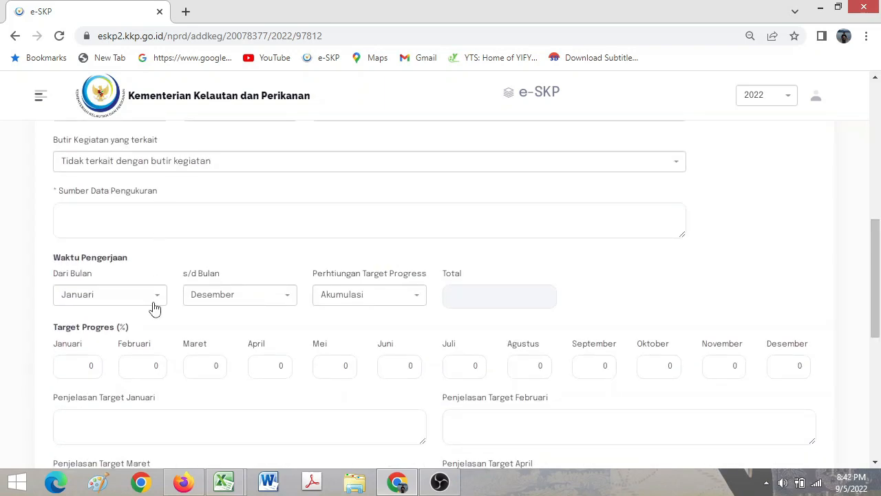
pyautogui.click(145, 221)
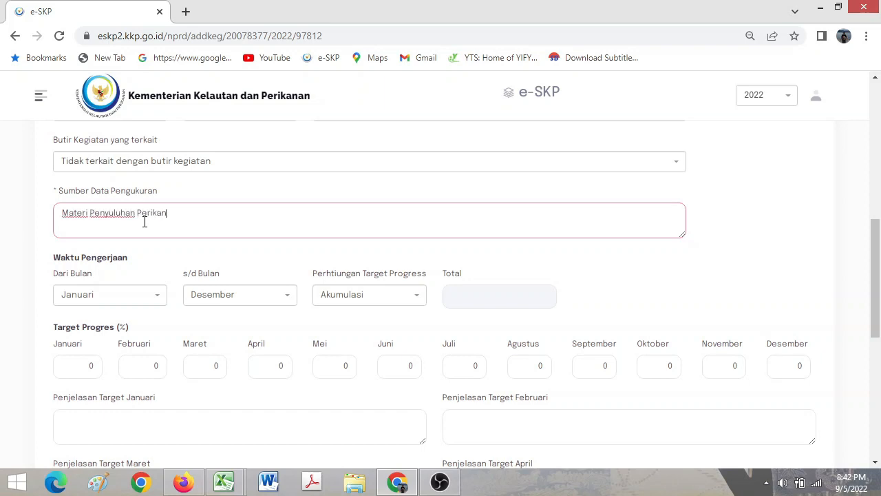
# Set progress targets to 5% for Januari, Februari, November and Desember and 10% for each month from Maret to Oktober, and submit the indicator
pyautogui.click(81, 367)
pyautogui.write('5')
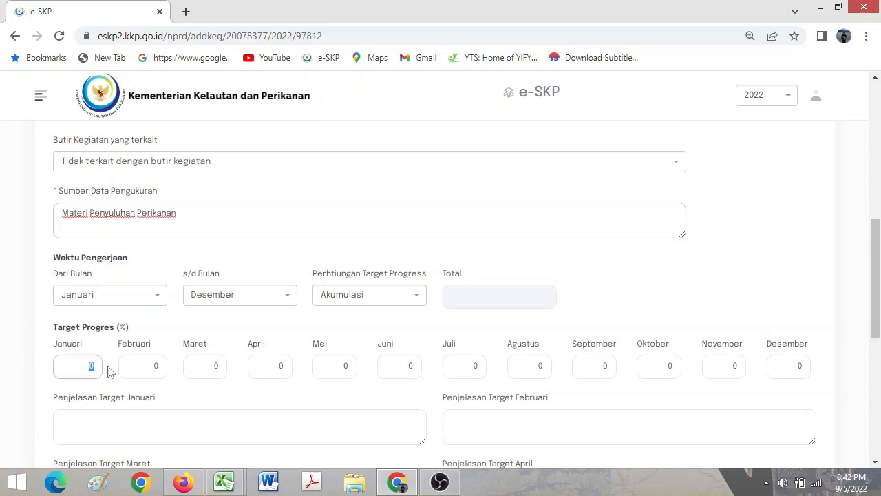
pyautogui.press('Tab')
pyautogui.write('5')
pyautogui.press('Tab')
pyautogui.write('10')
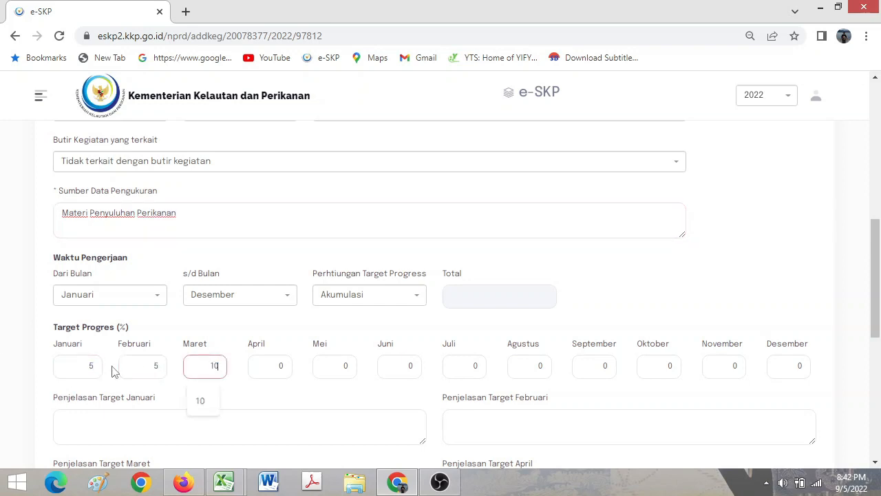
pyautogui.press('Tab')
pyautogui.write('10')
pyautogui.press('Tab')
pyautogui.write('10')
pyautogui.press('Tab')
pyautogui.write('10')
pyautogui.press('Tab')
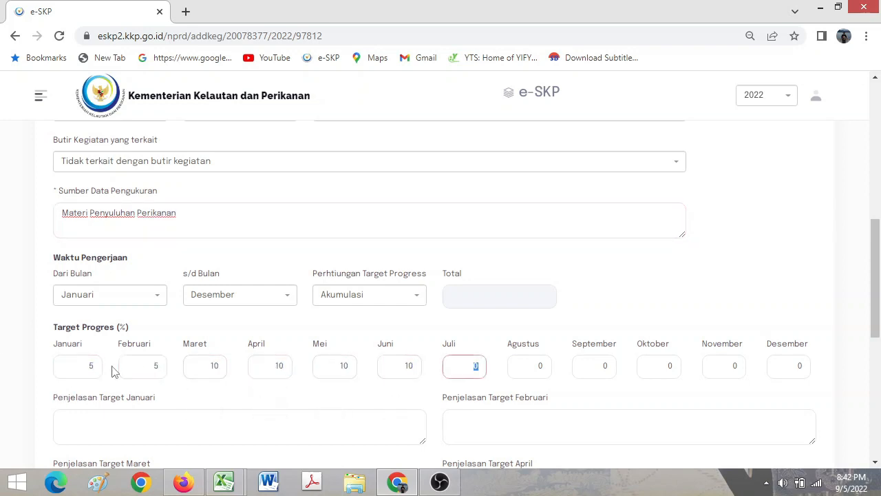
pyautogui.write('10')
pyautogui.press('Tab')
pyautogui.write('10')
pyautogui.press('Tab')
pyautogui.write('10')
pyautogui.press('Tab')
pyautogui.write('10')
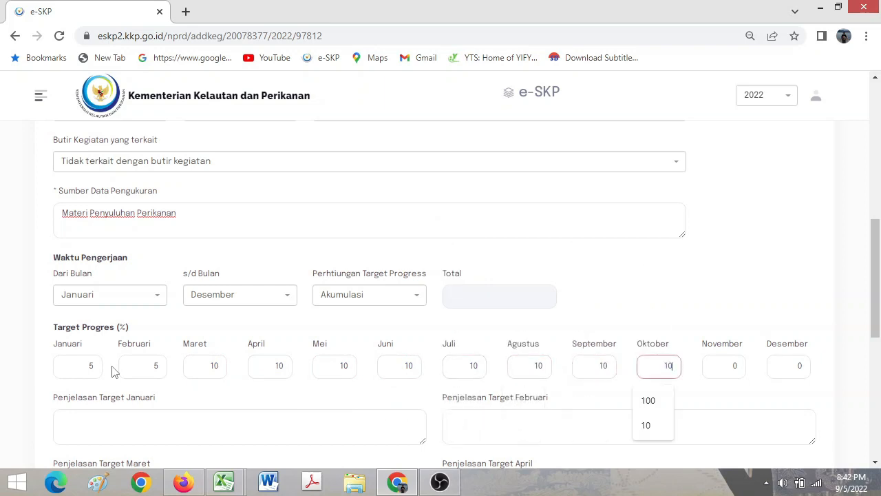
pyautogui.press('Tab')
pyautogui.write('5')
pyautogui.press('Tab')
pyautogui.write('5')
pyautogui.press('Tab')
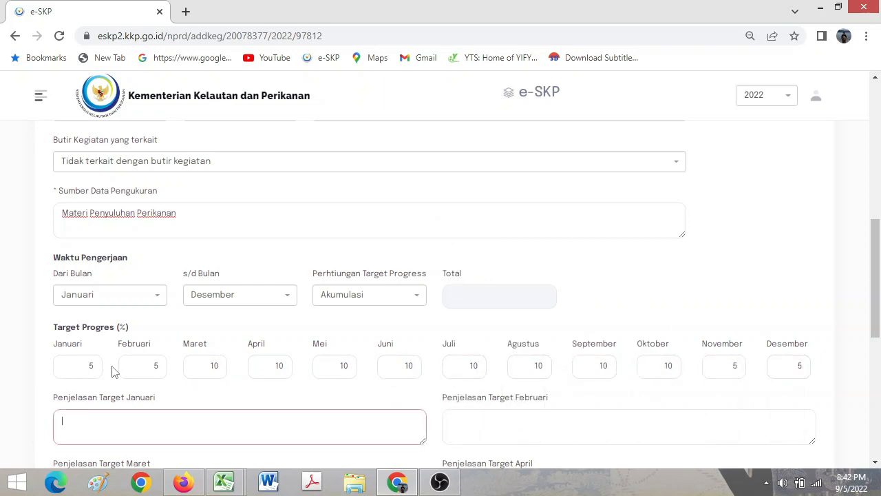
pyautogui.scroll(-6, 519, 371)
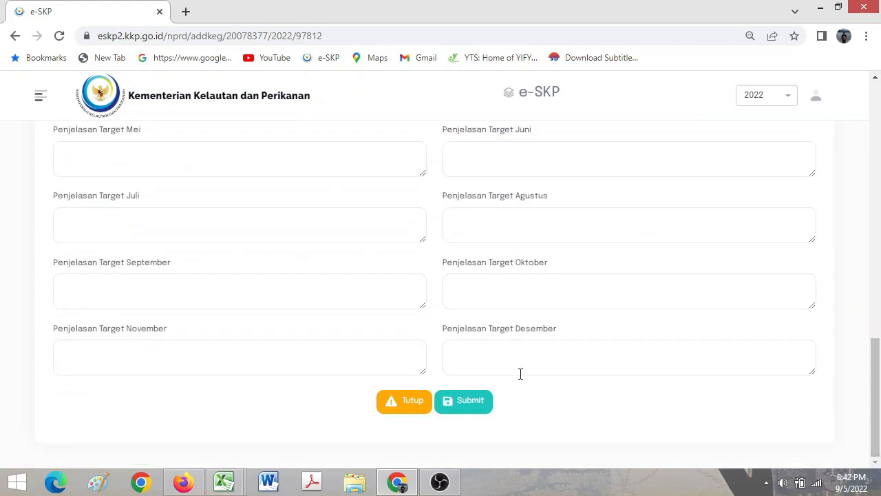
pyautogui.click(473, 412)
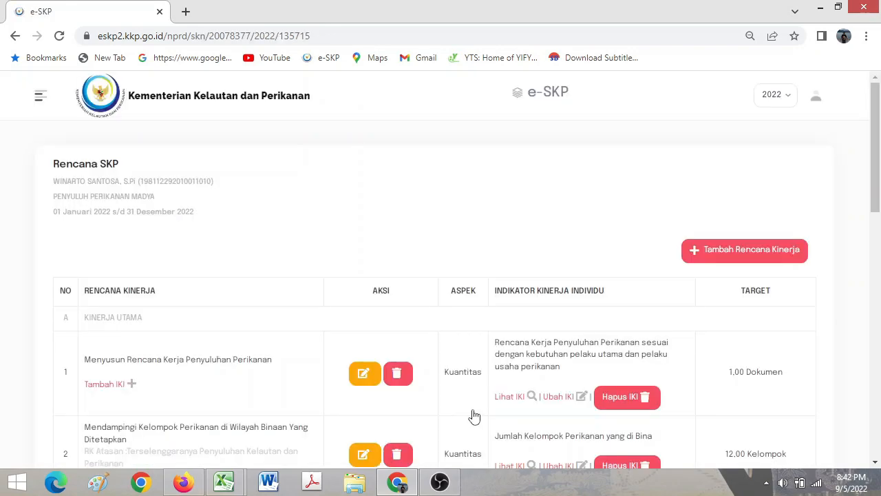
# Start a new Rencana Kinerja entry from the Rencana SKP page
pyautogui.moveTo(879, 199); pyautogui.dragTo(879, 177)
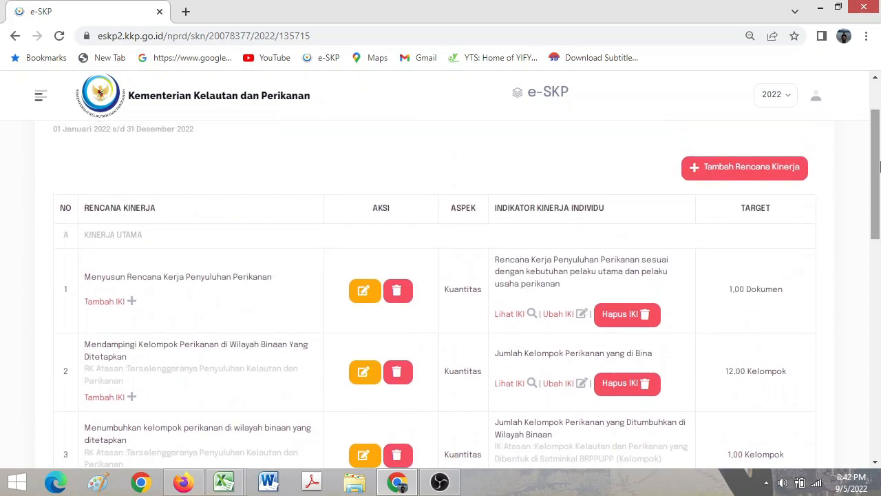
pyautogui.click(789, 169)
pyautogui.scroll(-1, 657, 356)
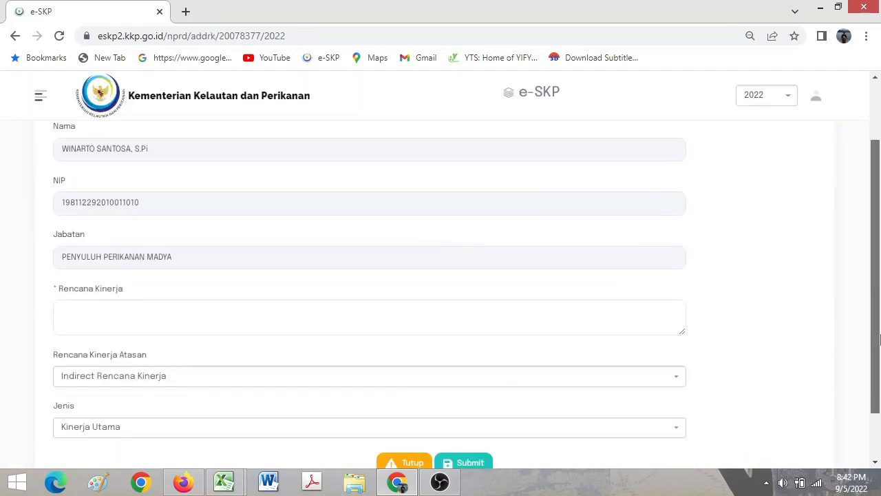
# Copy the text of plan 11, "Mensosialisaskan Peraturan Terkait Kelautan dan Perikanan...", from cell E20 of the Excel work plan
pyautogui.moveTo(226, 482)
pyautogui.click(308, 428)
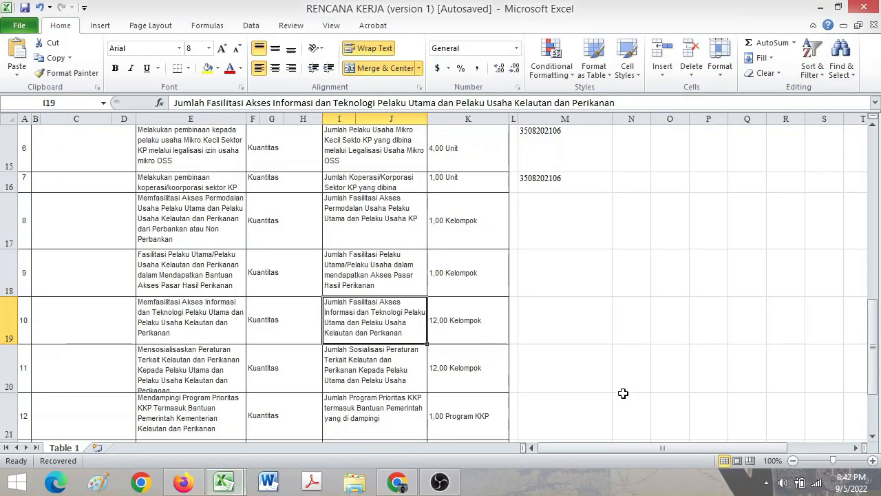
pyautogui.click(184, 377)
pyautogui.doubleClick(175, 359)
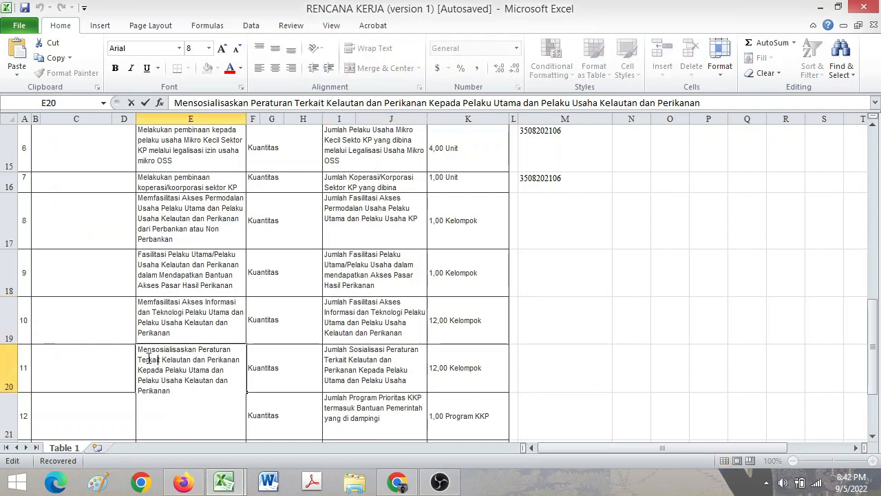
pyautogui.moveTo(138, 349); pyautogui.dragTo(255, 471)
pyautogui.hotkey('ctrl', 'c')
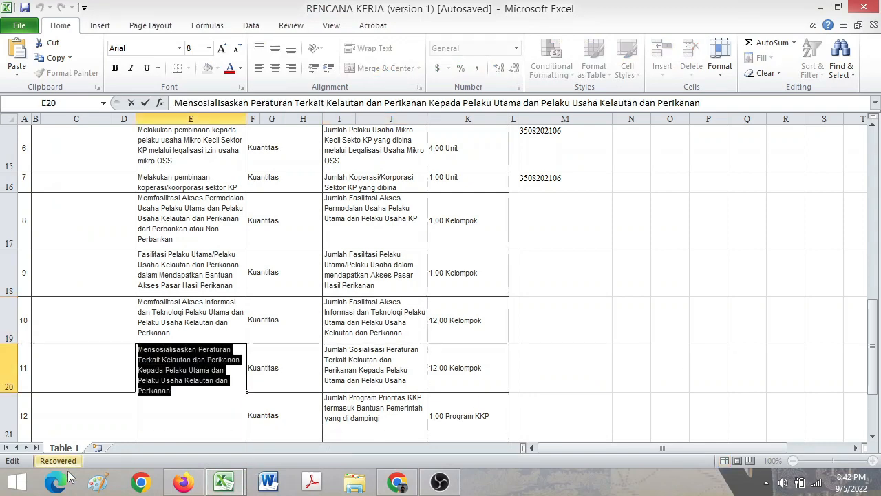
# Check the reference Rencana SKP in Firefox, then paste the plan 11 text into the Rencana Kinerja field in Chrome and submit it
pyautogui.click(183, 482)
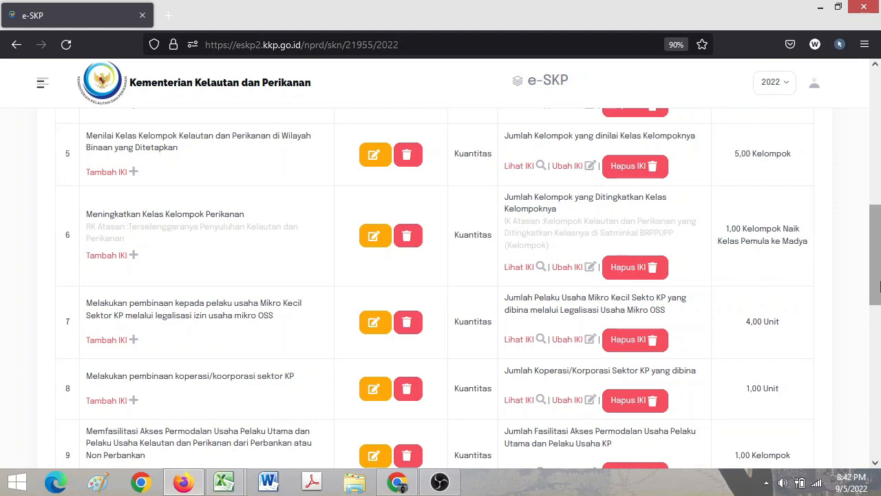
pyautogui.scroll(-3, 873, 344)
pyautogui.scroll(-2, 879, 332)
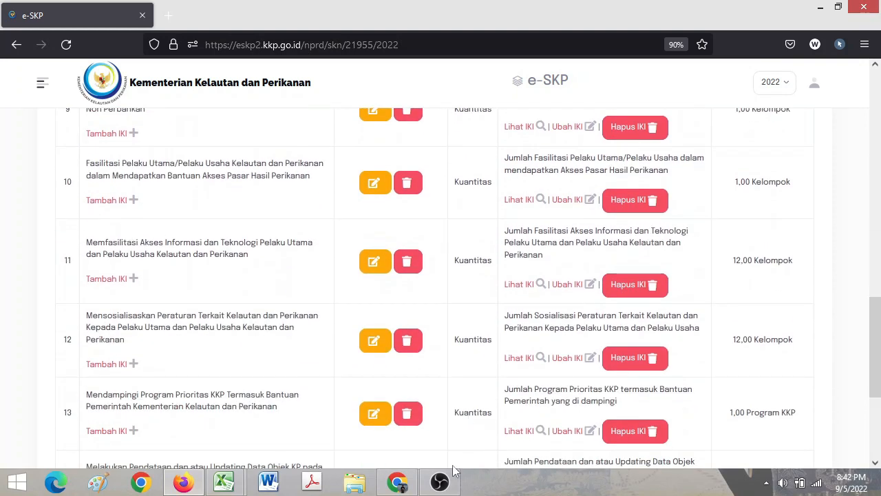
pyautogui.click(401, 482)
pyautogui.click(179, 319)
pyautogui.hotkey('ctrl', 'v')
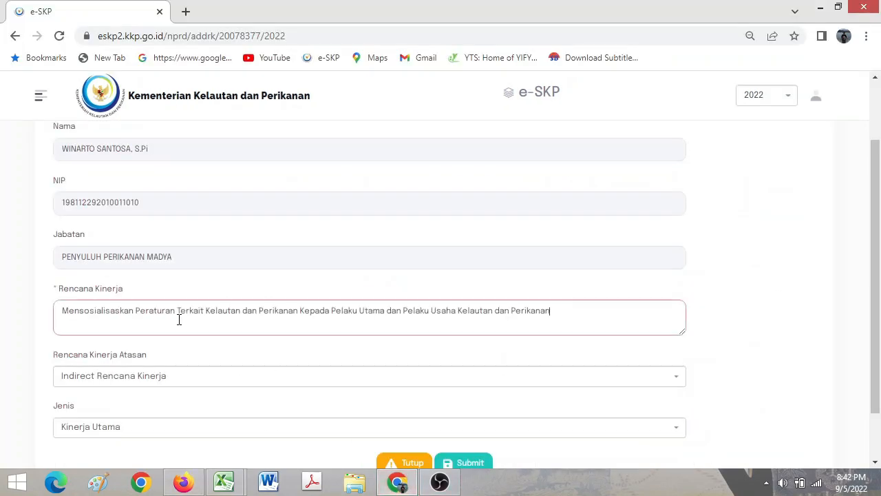
pyautogui.click(238, 383)
pyautogui.click(263, 384)
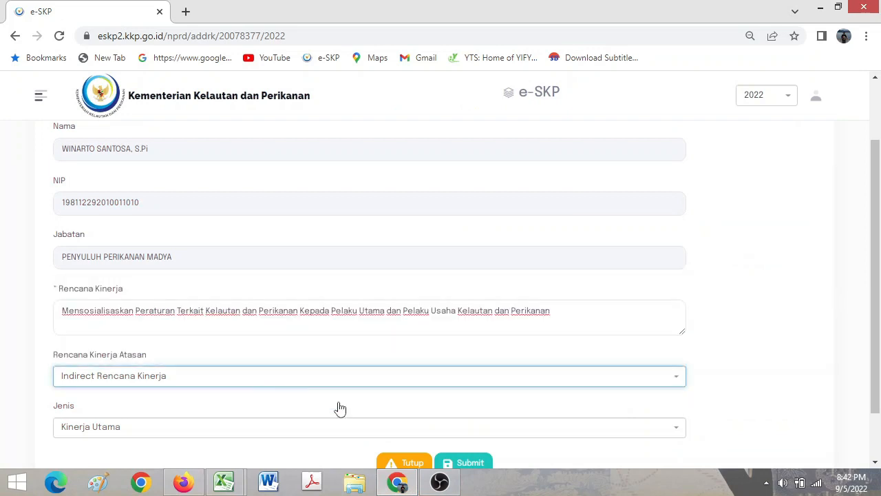
pyautogui.scroll(-1, 395, 407)
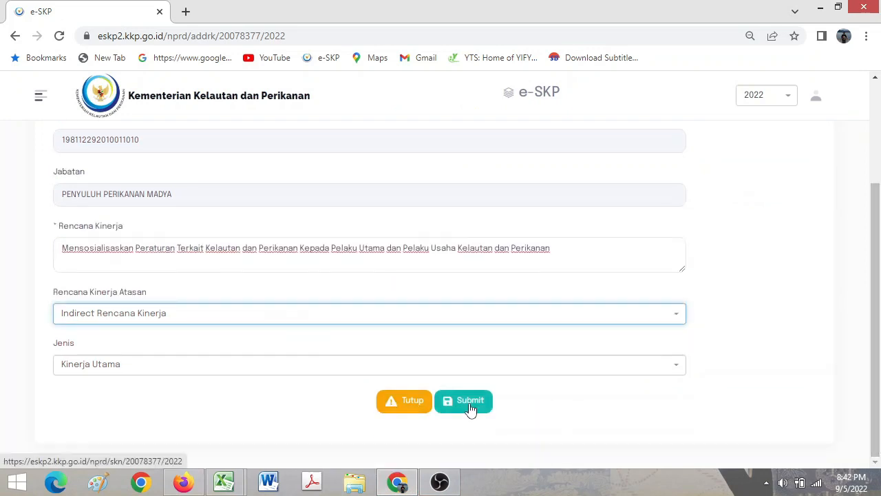
pyautogui.click(470, 406)
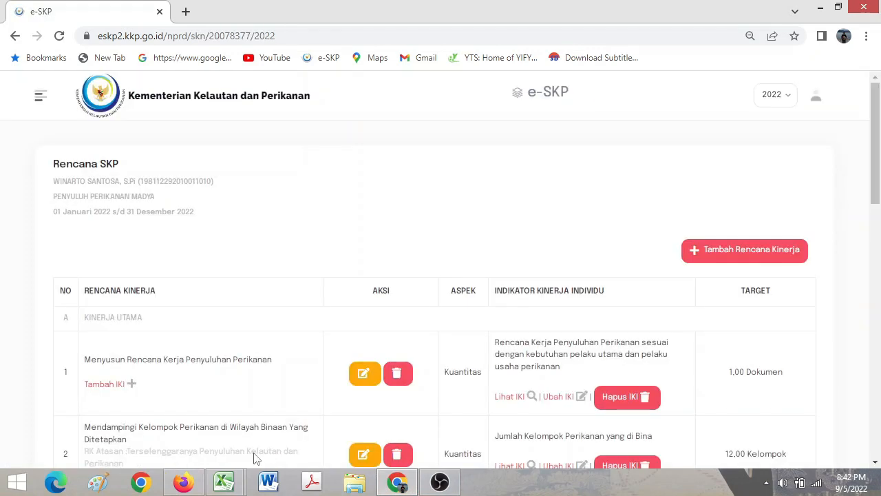
# Start a new individual performance indicator (IKI) for plan 11 in the Rencana SKP table
pyautogui.scroll(-10, 405, 352)
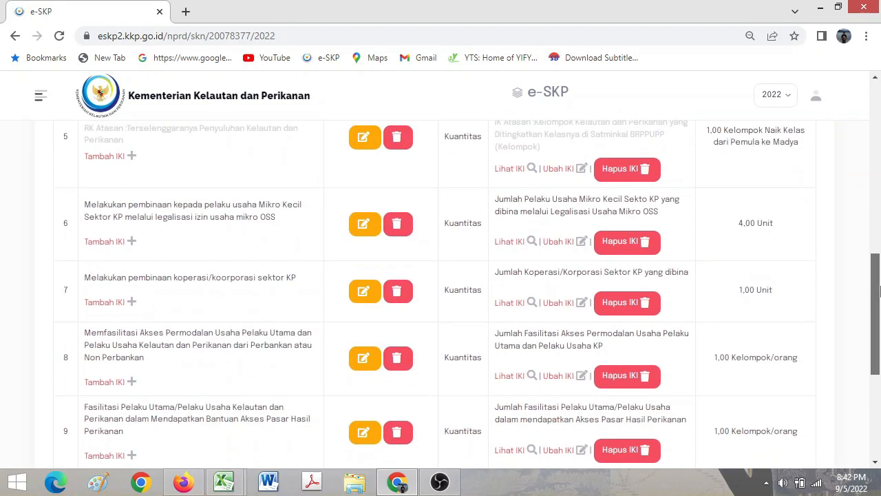
pyautogui.scroll(-2, 358, 354)
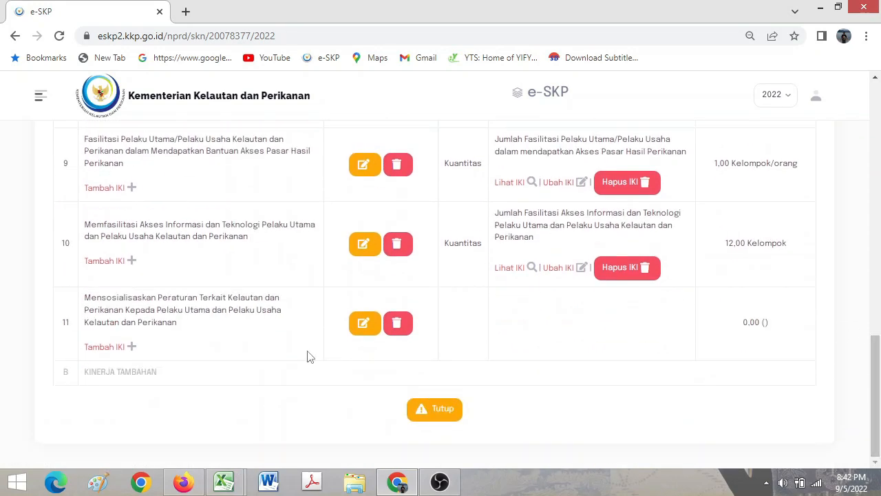
pyautogui.click(96, 347)
# Switch to the Excel work plan and copy the plan 11 indicator text, "Jumlah Sosialisasi Peraturan Terkait Kelautan dan Perikanan...", from cell I20
pyautogui.click(224, 482)
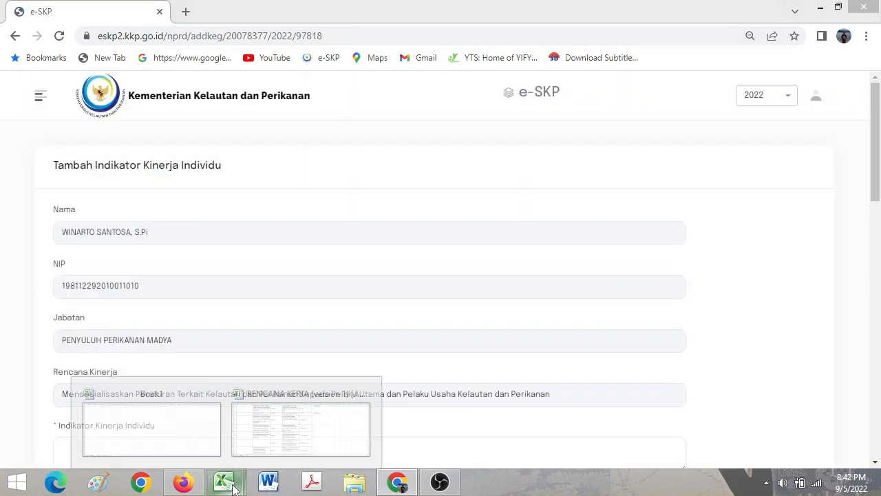
pyautogui.click(313, 429)
pyautogui.doubleClick(373, 369)
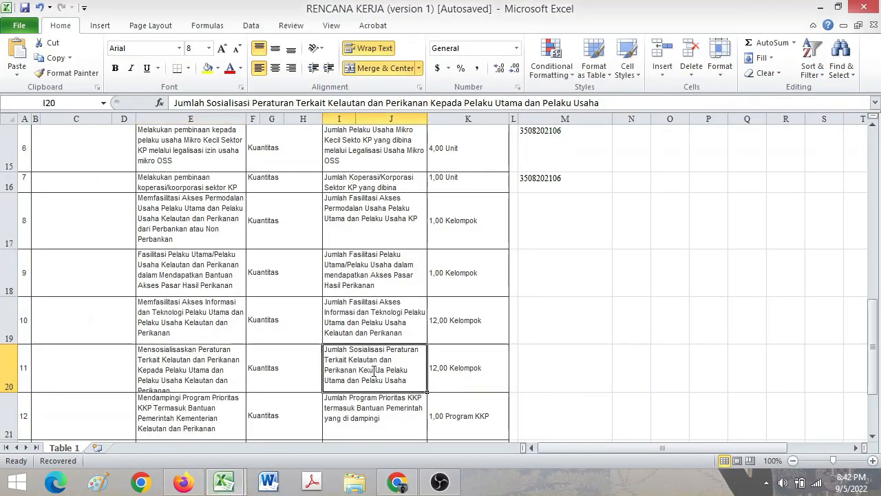
pyautogui.tripleClick(329, 349)
pyautogui.hotkey('ctrl', 'c')
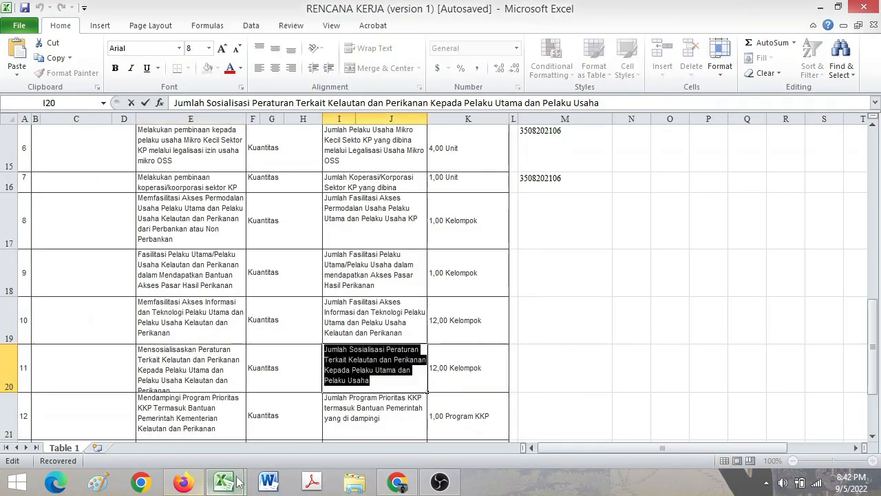
# Return to Chrome and paste the copied plan 11 indicator text into the Indikator Kinerja Individu field
pyautogui.click(395, 482)
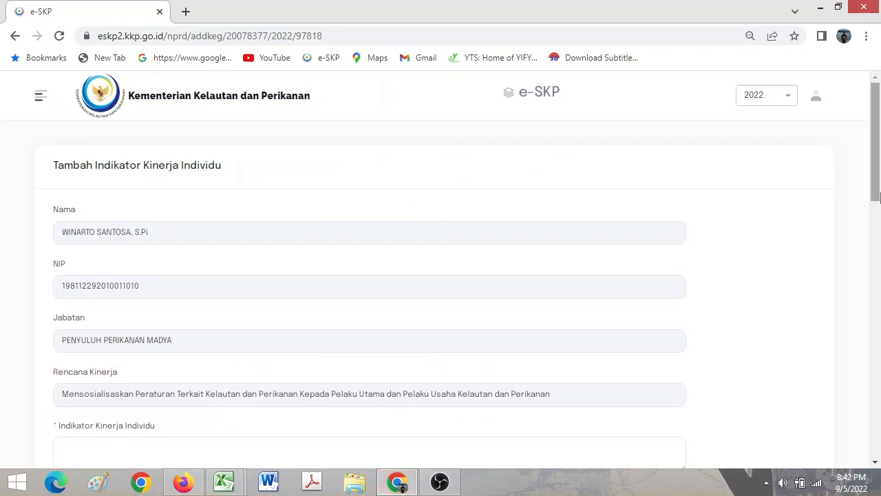
pyautogui.moveTo(876, 199); pyautogui.dragTo(877, 269)
pyautogui.click(129, 206)
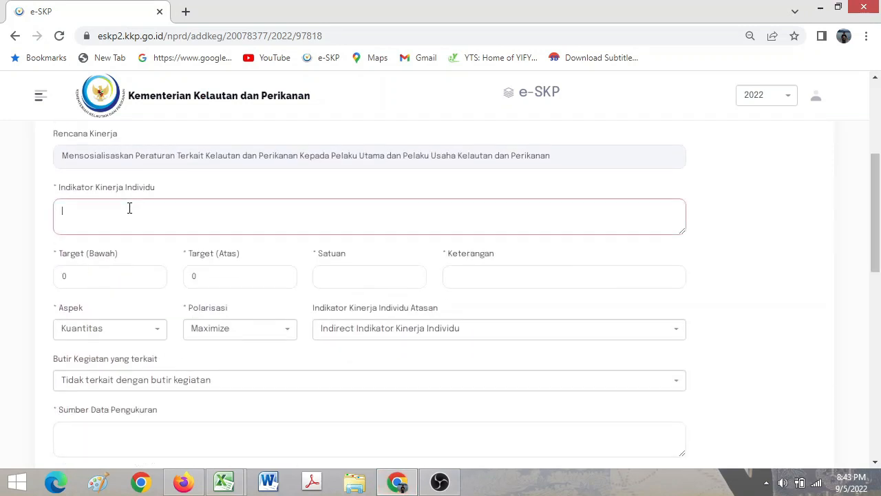
pyautogui.hotkey('ctrl', 'v')
# Set both Target (Bawah) and Target (Atas) to 12 and choose Kelompok as the Satuan
pyautogui.click(117, 276)
pyautogui.write('12')
pyautogui.press('Tab')
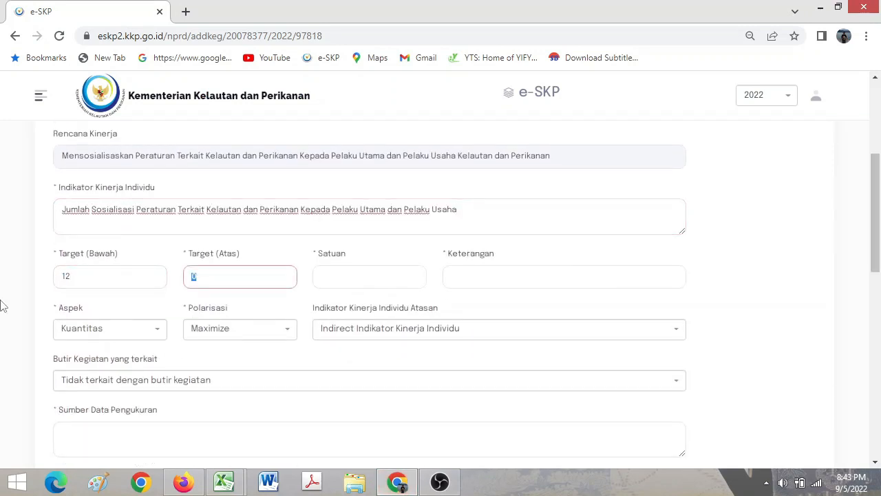
pyautogui.write('12')
pyautogui.press('Tab')
pyautogui.write('Ke')
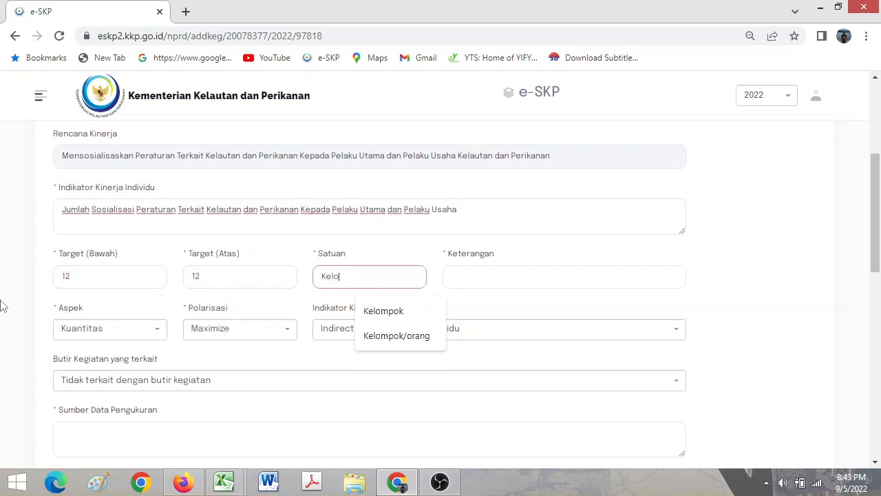
pyautogui.click(383, 311)
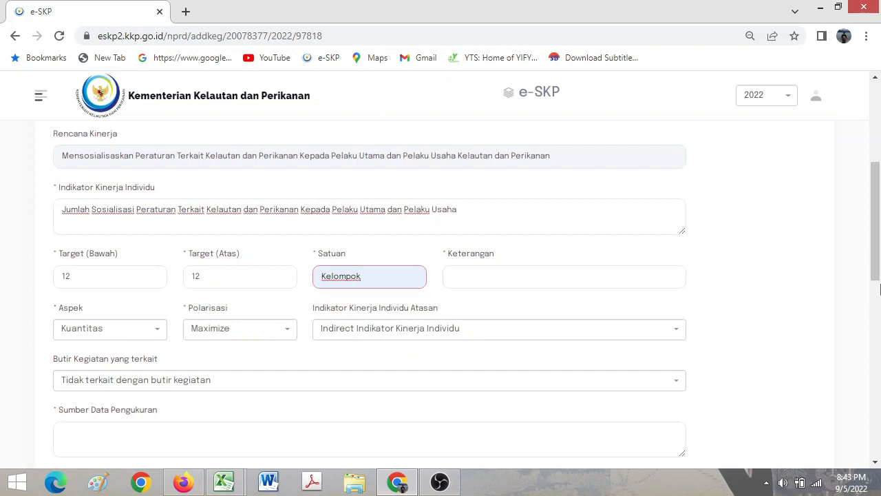
# Enter "Laporan Sosialisasi Peraturan terkait Kelautan dan Perikanan kepada Pelaku Utama/Usaha" as the Sumber Data Pengukuran
pyautogui.click(875, 281)
pyautogui.moveTo(879, 301); pyautogui.dragTo(879, 244)
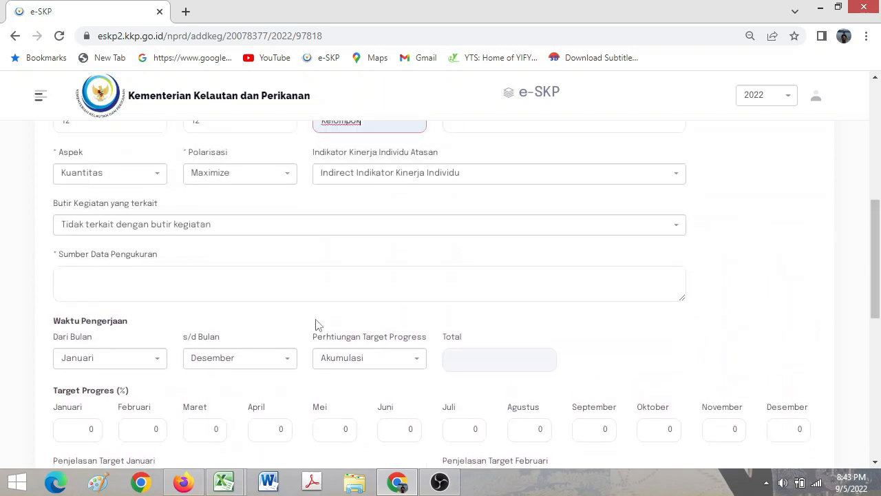
pyautogui.click(236, 287)
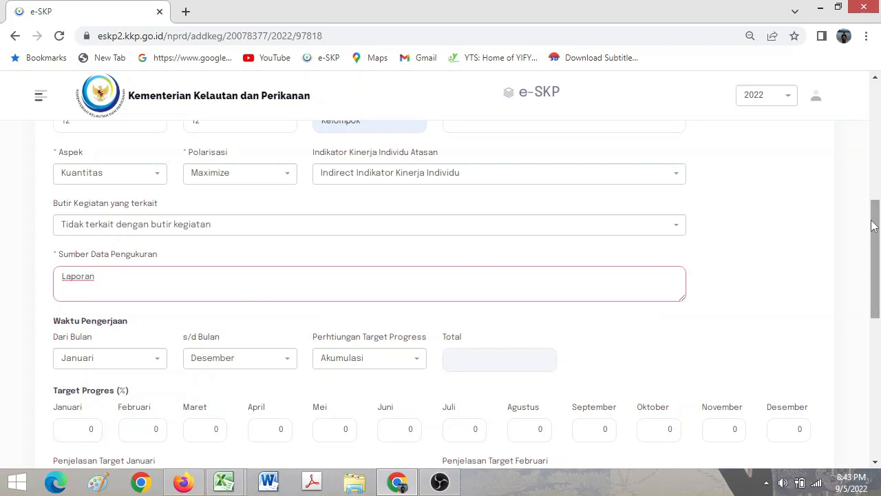
pyautogui.moveTo(876, 223); pyautogui.dragTo(876, 194)
pyautogui.write('Laporan')
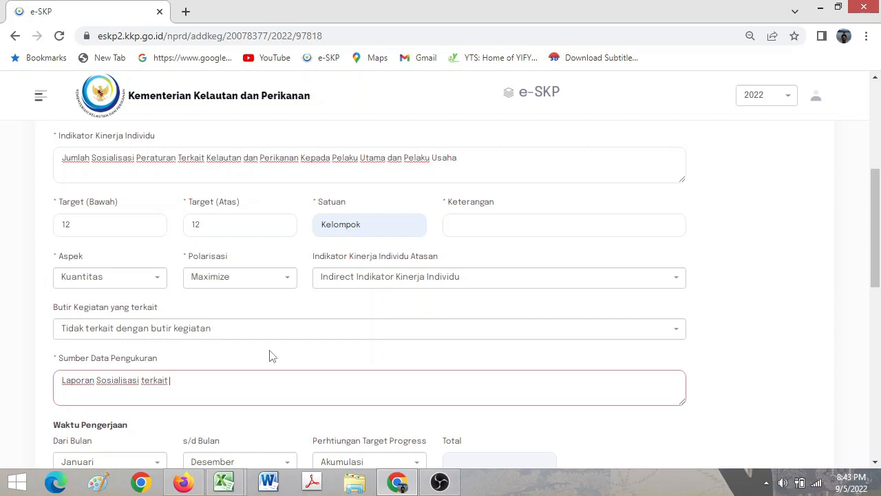
pyautogui.press('BackSpace')
pyautogui.press('BackSpace')
pyautogui.press('BackSpace')
pyautogui.press('BackSpace')
pyautogui.press('BackSpace')
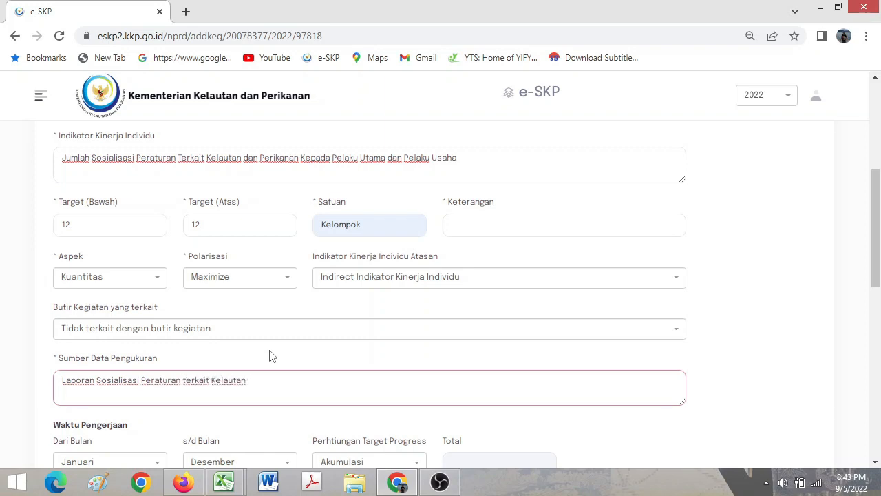
pyautogui.write('kanan kepada Pelaku Utama/Usaha')
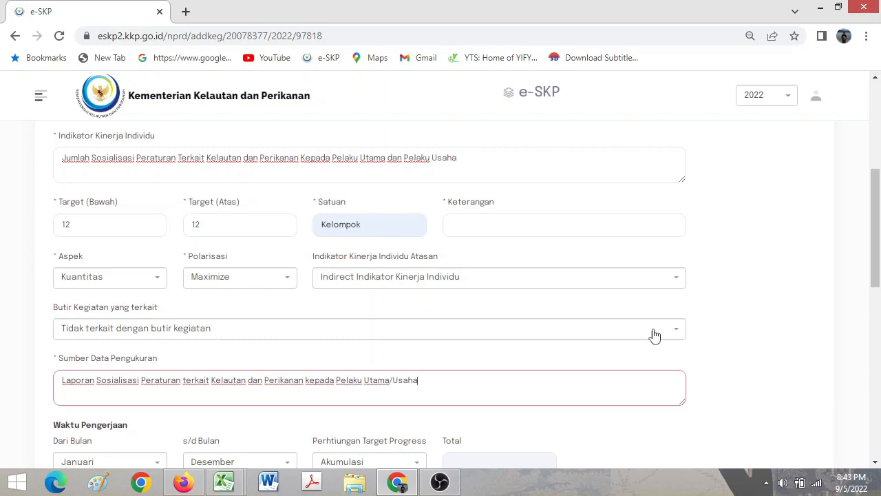
# Set the starting month of the Waktu Pengerjaan to Agustus
pyautogui.scroll(-3, 875, 227)
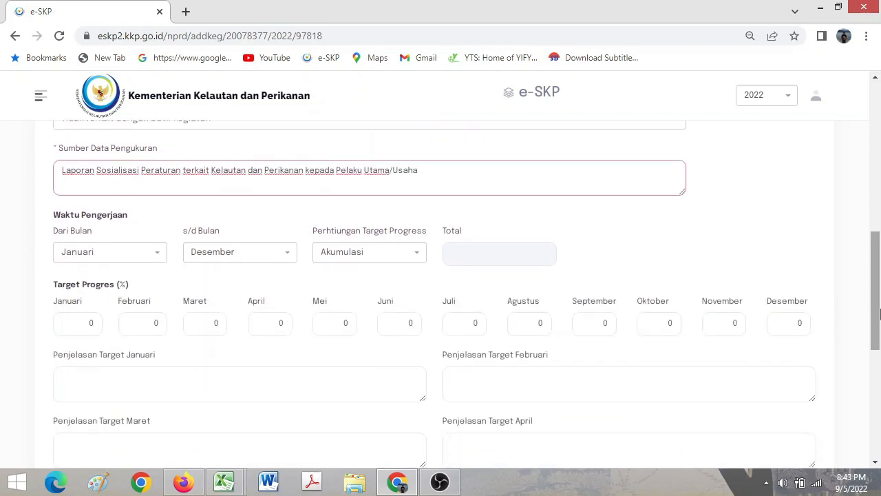
pyautogui.click(106, 252)
pyautogui.moveTo(165, 339); pyautogui.dragTo(165, 404)
pyautogui.click(131, 334)
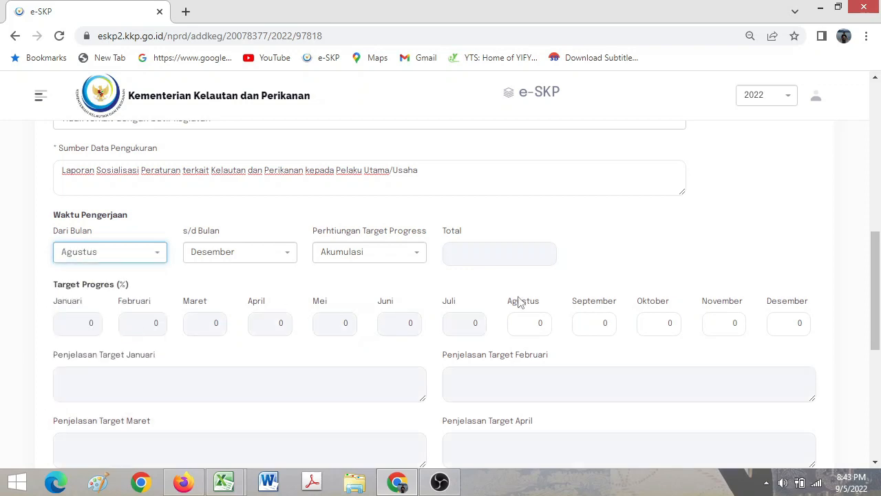
# Set the progress targets to 20% for each month from Agustus to Desember and submit the indicator
pyautogui.click(534, 321)
pyautogui.write('2')
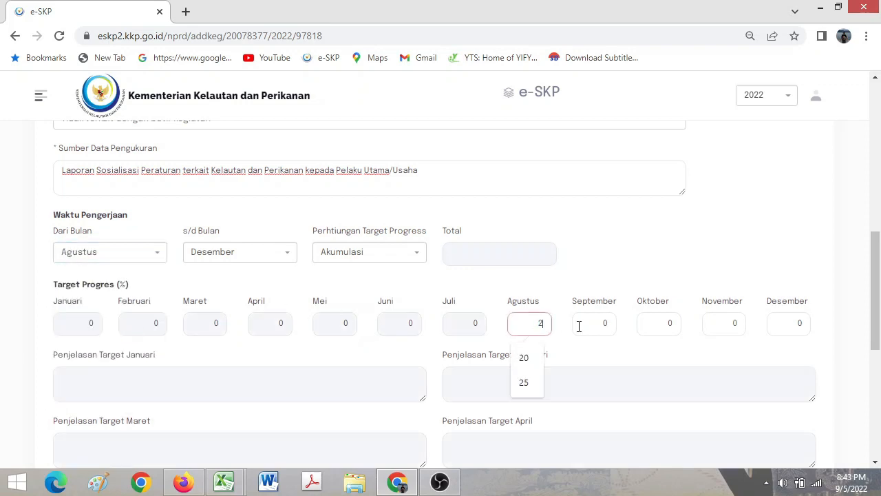
pyautogui.write('0')
pyautogui.press('Tab')
pyautogui.write('20')
pyautogui.press('Tab')
pyautogui.write('20')
pyautogui.press('Tab')
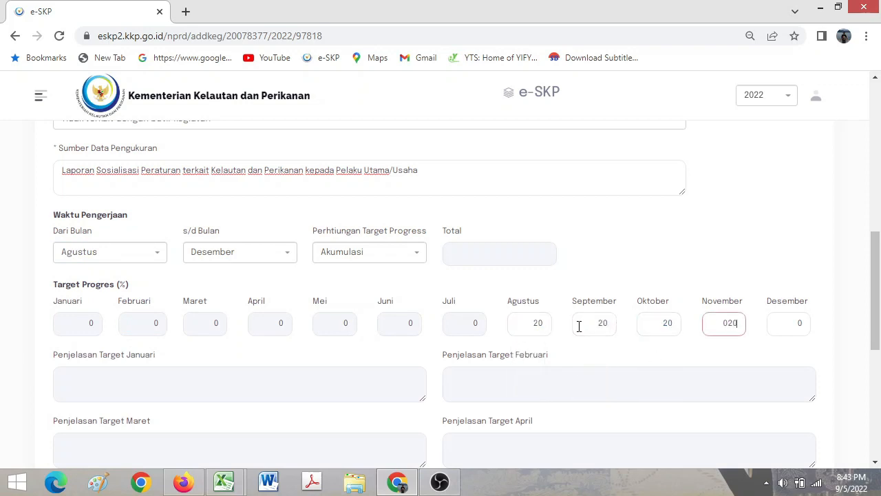
pyautogui.press('Tab')
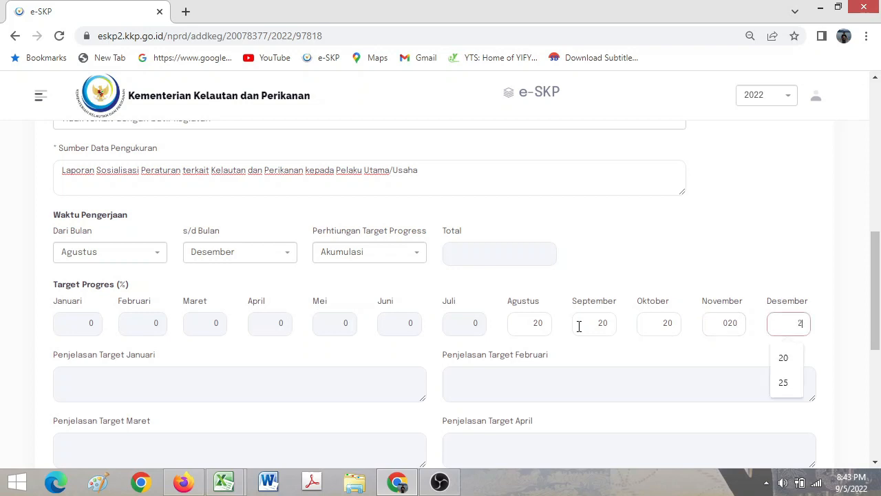
pyautogui.write('20')
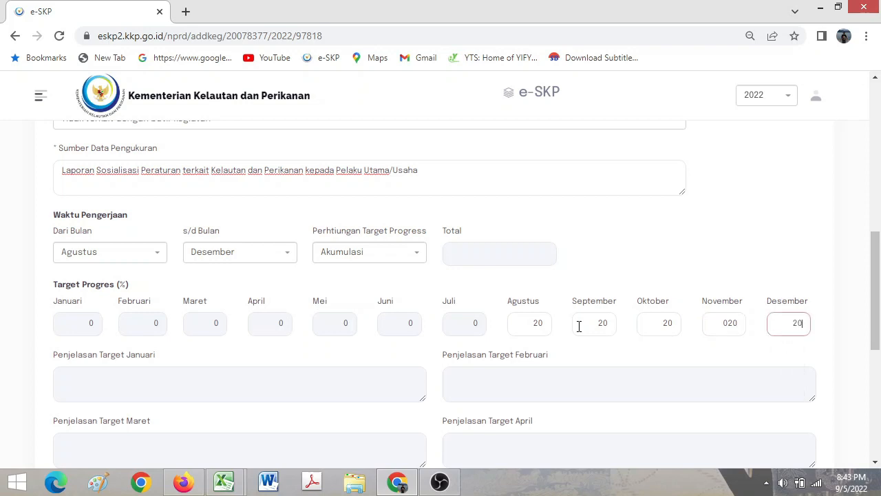
pyautogui.click(729, 326)
pyautogui.moveTo(878, 292); pyautogui.dragTo(879, 384)
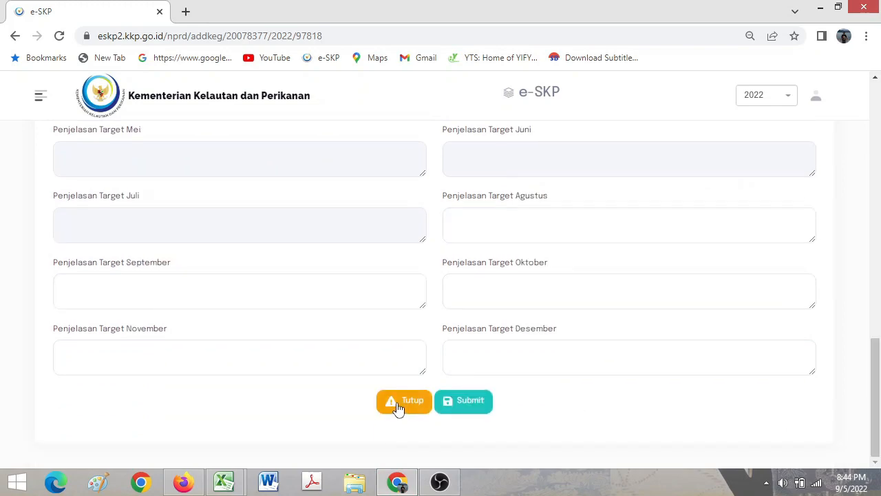
pyautogui.click(462, 409)
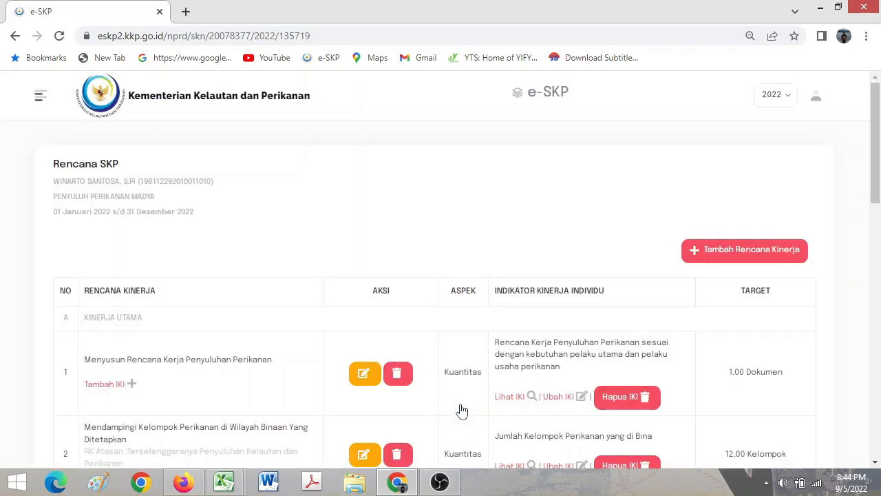
# Start another Rencana Kinerja entry from the Rencana SKP page for plan 12
pyautogui.moveTo(879, 138); pyautogui.dragTo(876, 174)
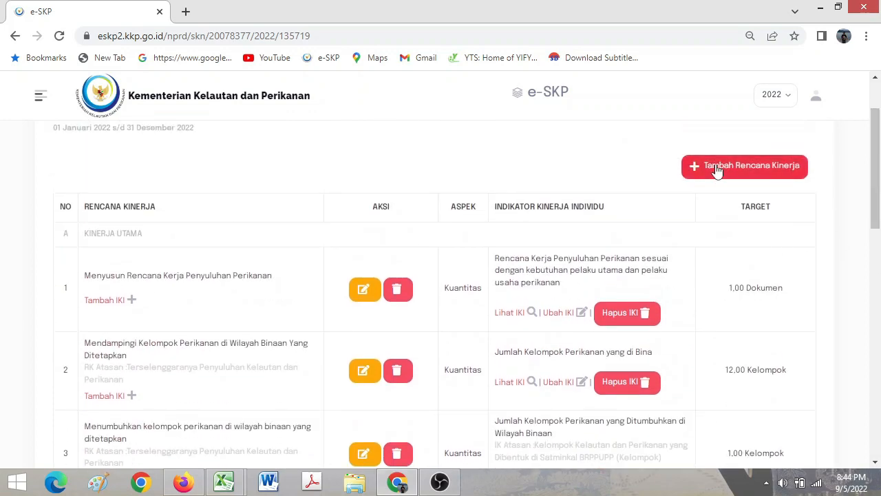
pyautogui.click(716, 170)
pyautogui.moveTo(876, 227); pyautogui.dragTo(876, 311)
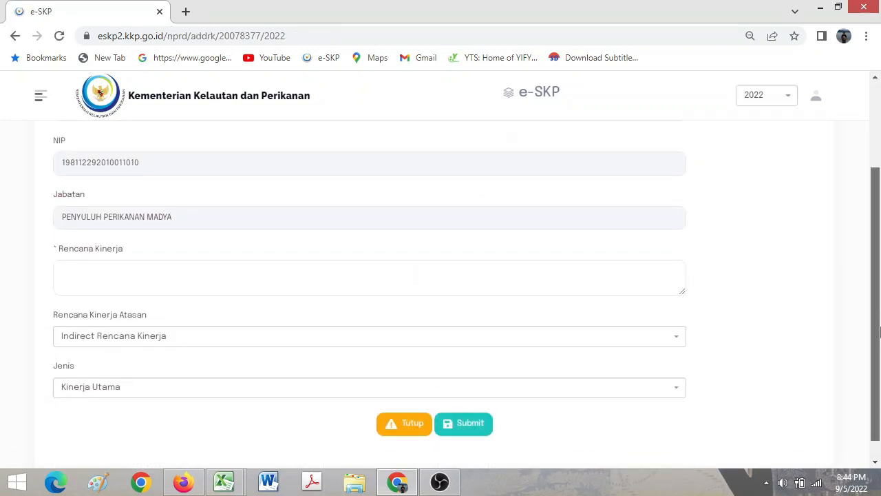
# Copy the text of plan 12, "Mendampingi Program Prioritas KKP Termasuk Bantuan Pemerintah...", from cell E21 of the Excel work plan
pyautogui.moveTo(223, 482)
pyautogui.click(306, 416)
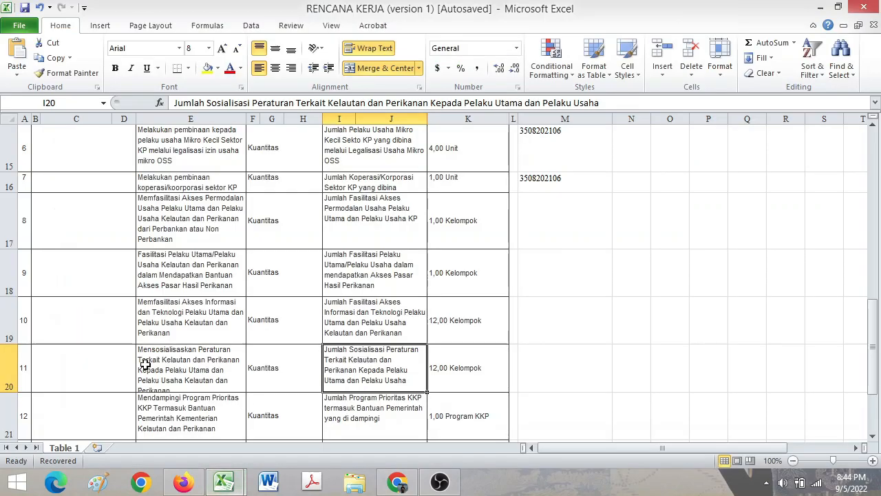
pyautogui.moveTo(875, 336); pyautogui.dragTo(876, 354)
pyautogui.click(186, 352)
pyautogui.doubleClick(186, 353)
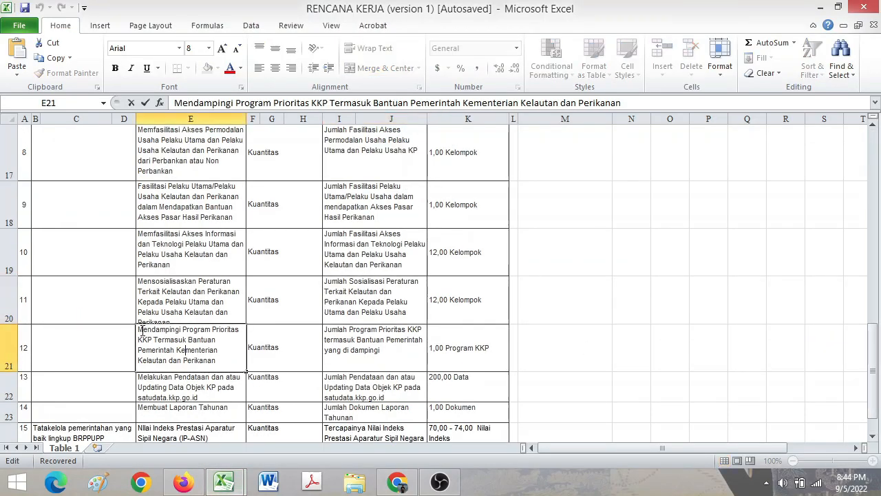
pyautogui.moveTo(138, 330); pyautogui.dragTo(273, 368)
pyautogui.hotkey('ctrl', 'c')
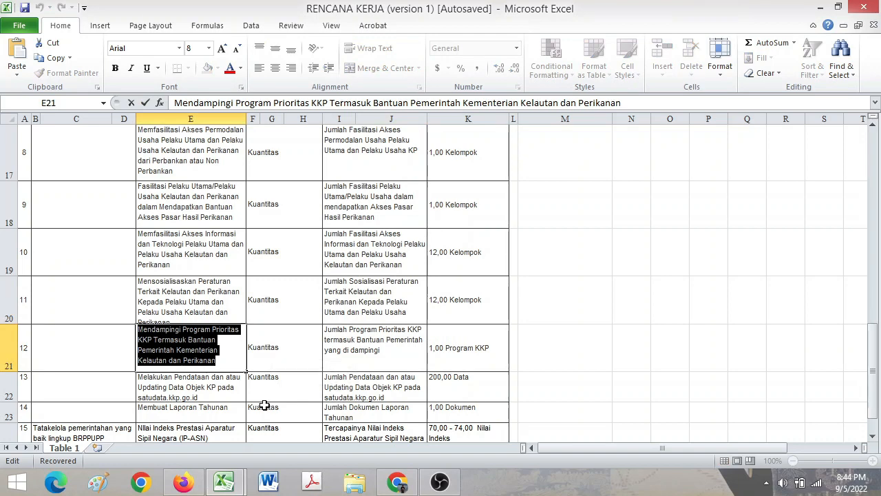
# Check the reference Rencana SKP in Firefox, then paste the plan 12 text into the Rencana Kinerja field in Chrome and submit it
pyautogui.click(183, 482)
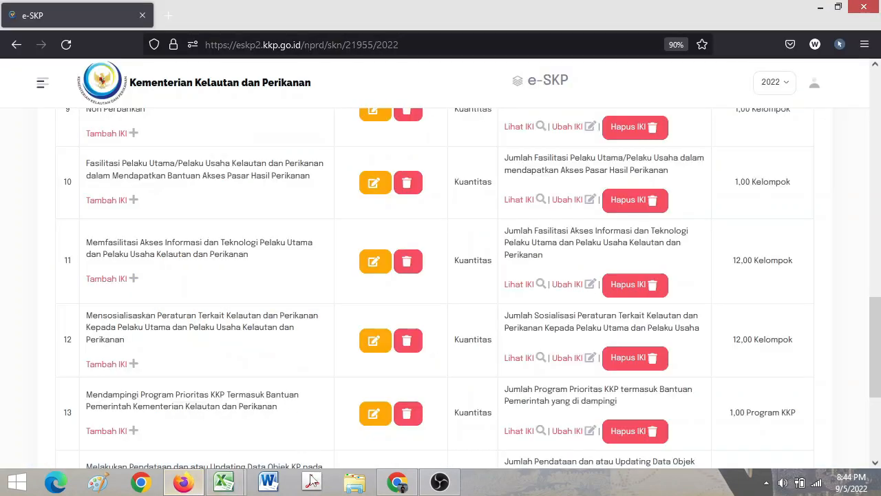
pyautogui.click(397, 481)
pyautogui.click(210, 276)
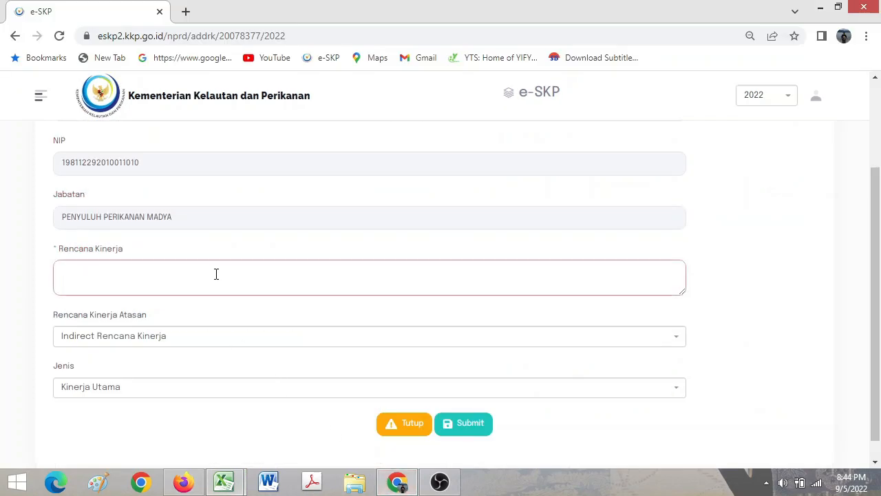
pyautogui.hotkey('ctrl', 'v')
pyautogui.click(466, 423)
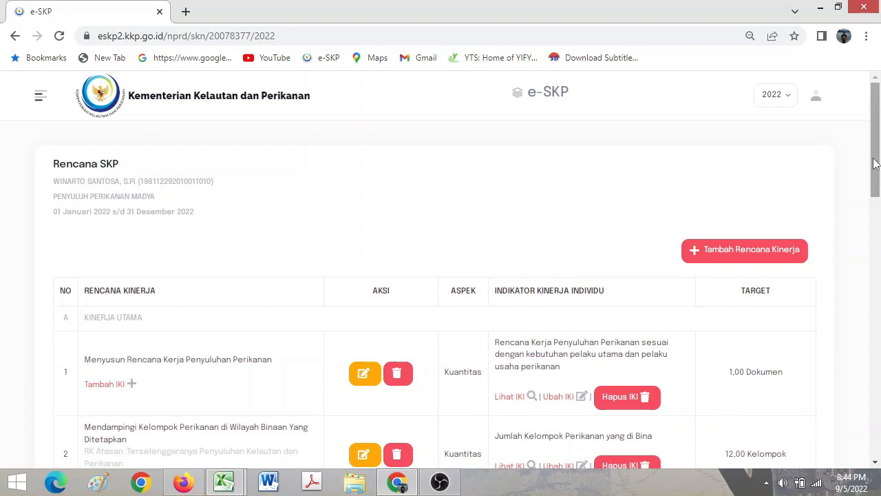
# Start a new indicator for plan 12 and copy its text, "Jumlah Program Prioritas KKP termasuk Bantuan Pemerintah yang di dampingi", from Excel cell I21
pyautogui.moveTo(876, 163); pyautogui.dragTo(877, 428)
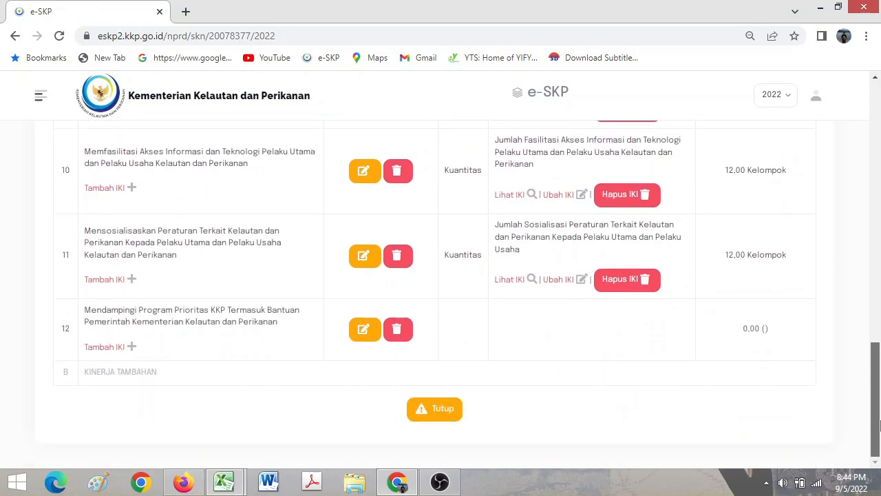
pyautogui.click(101, 347)
pyautogui.click(223, 482)
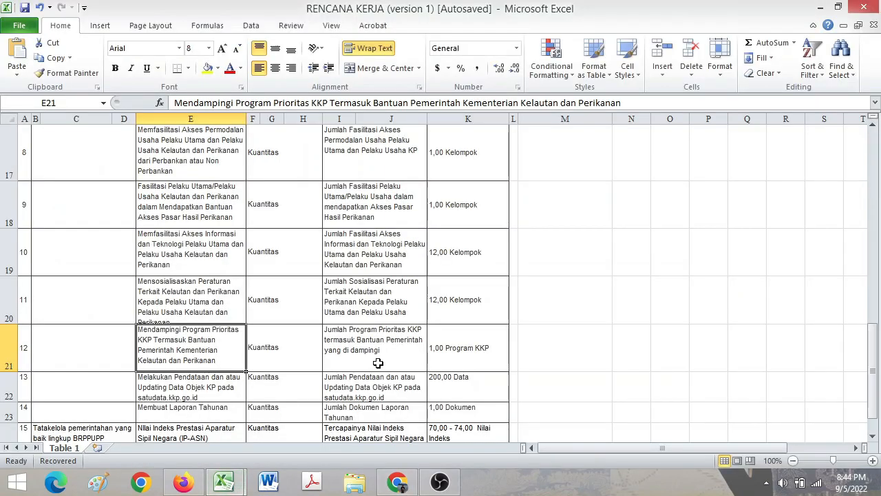
pyautogui.doubleClick(360, 338)
pyautogui.moveTo(328, 333); pyautogui.dragTo(505, 436)
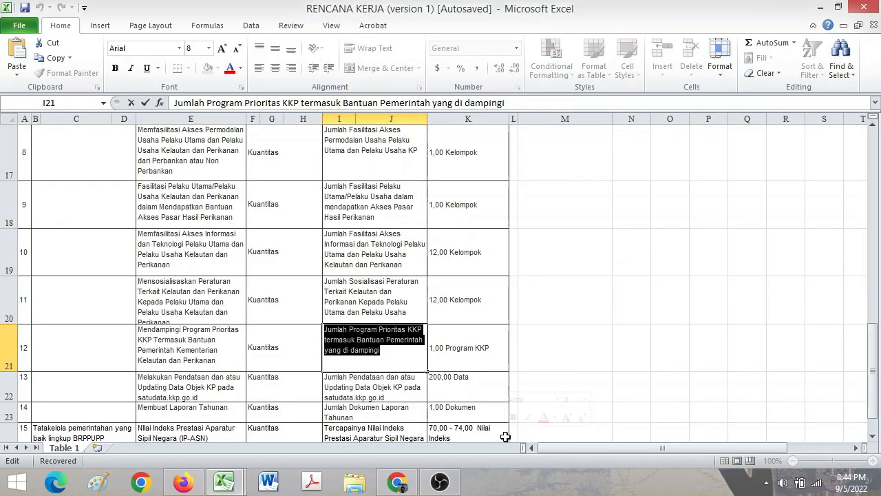
pyautogui.rightClick(347, 336)
pyautogui.click(381, 360)
pyautogui.click(397, 482)
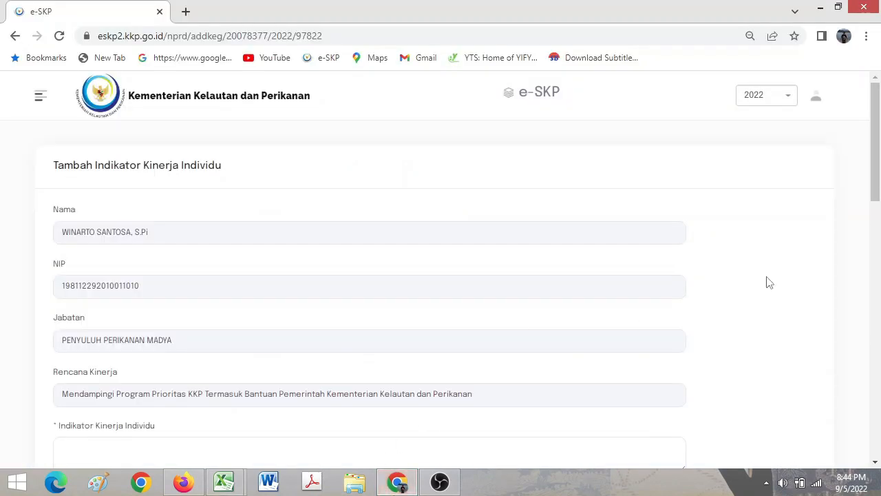
# Paste the copied text into Indikator Kinerja Individu, then set both targets to 1 and Satuan to "Program KKP", checking the unit in Excel
pyautogui.scroll(-3, 422, 223)
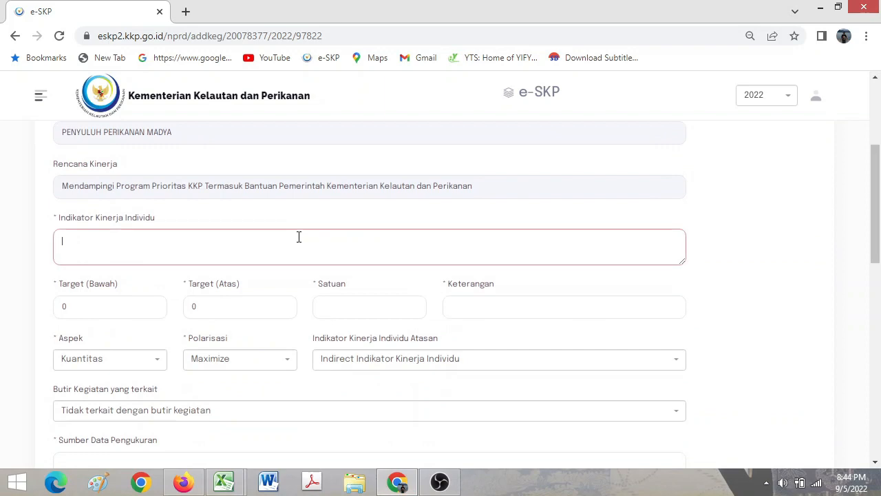
pyautogui.hotkey('ctrl', 'v')
pyautogui.press('Tab')
pyautogui.write('1')
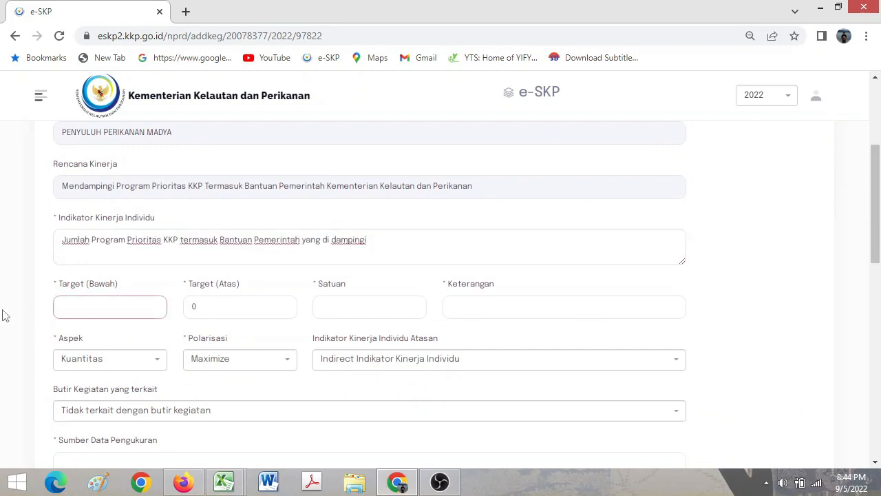
pyautogui.write('1')
pyautogui.press('Tab')
pyautogui.write('1')
pyautogui.press('Tab')
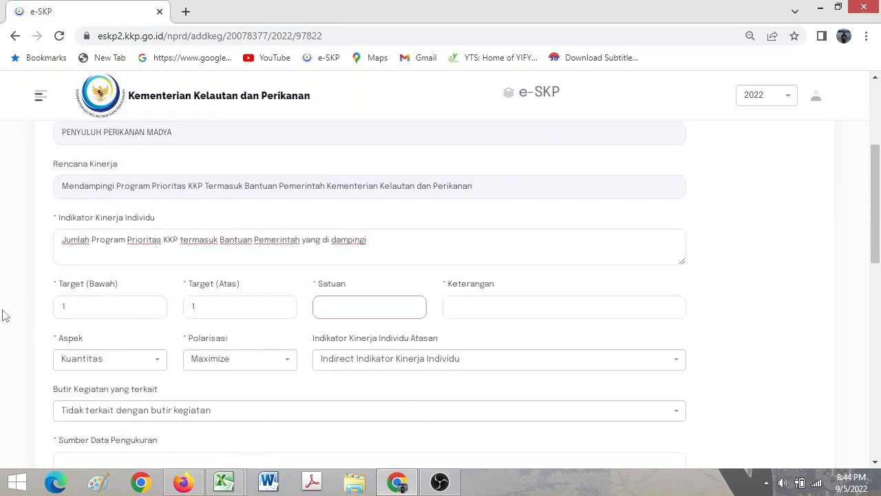
pyautogui.write('Program')
pyautogui.click(224, 482)
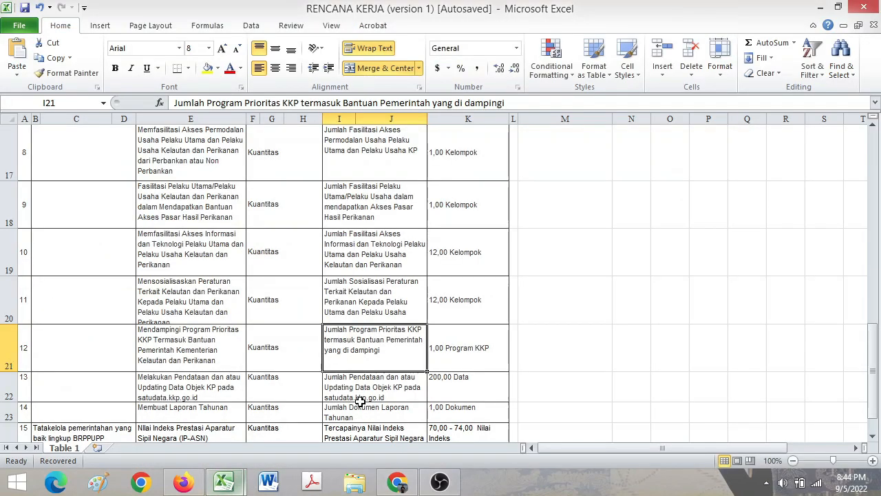
pyautogui.click(397, 482)
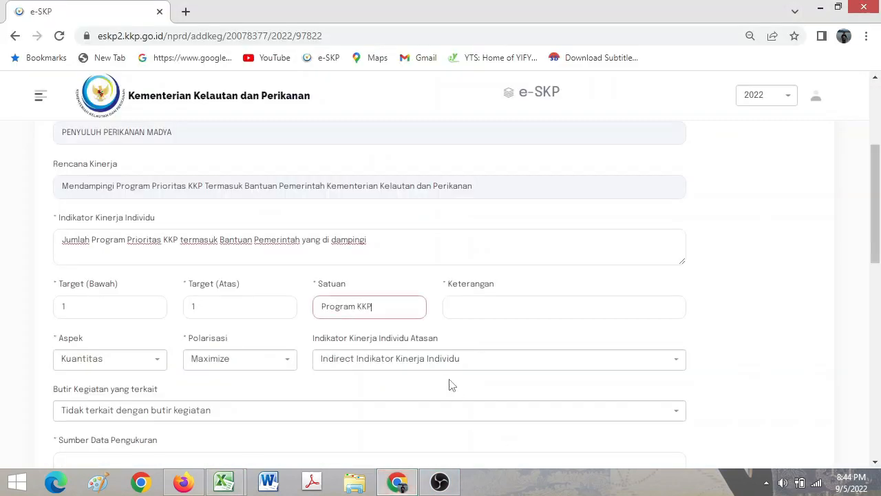
# Enter "Laporan Pendampingan Bantuan Pemerintah" as the Sumber Data Pengukuran of the plan 12 indicator
pyautogui.moveTo(879, 240); pyautogui.dragTo(879, 292)
pyautogui.click(305, 309)
pyautogui.write('Lapor')
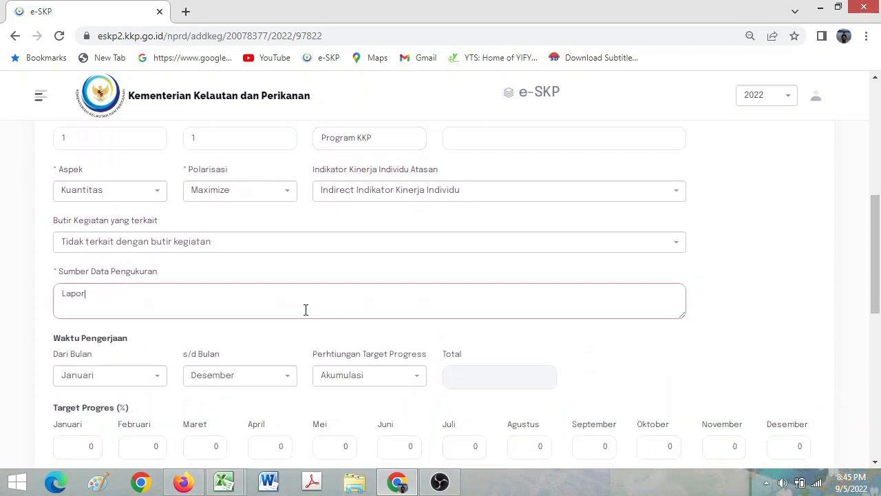
pyautogui.write('an Pendampingan Bantuan Pemerintah')
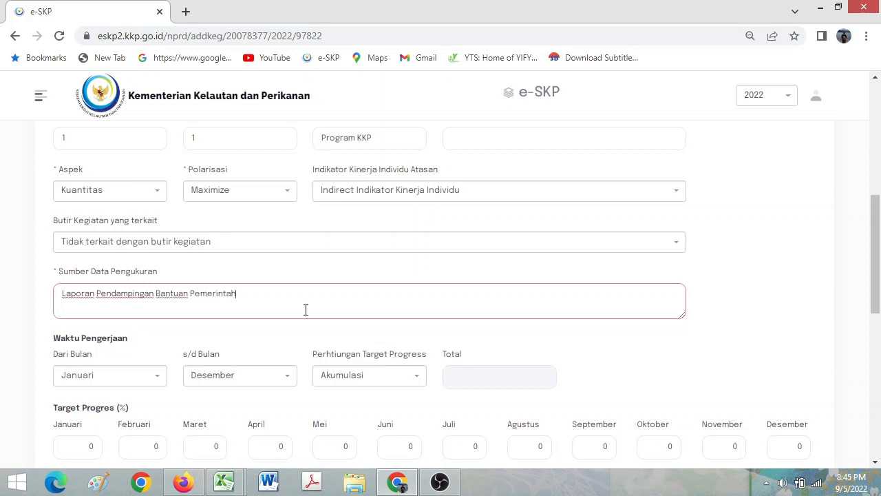
# Set the starting month of the Waktu Pengerjaan to Juni for the plan 12 indicator
pyautogui.scroll(-2, 800, 281)
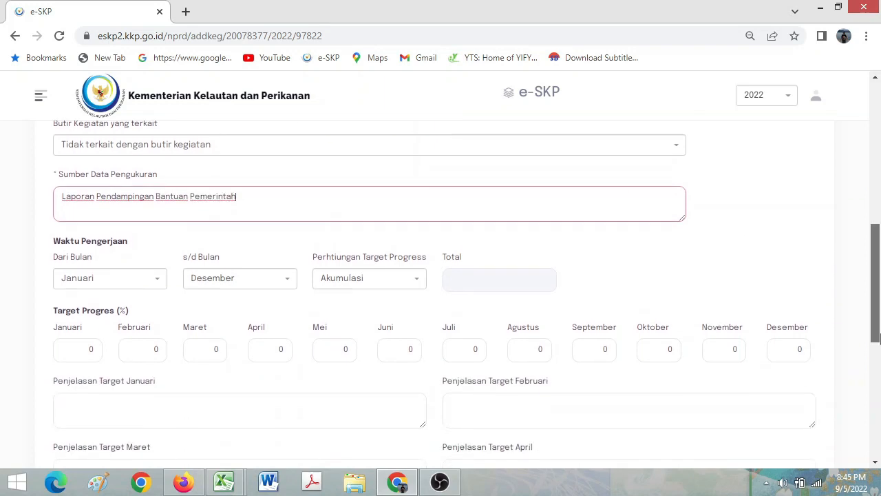
pyautogui.click(145, 288)
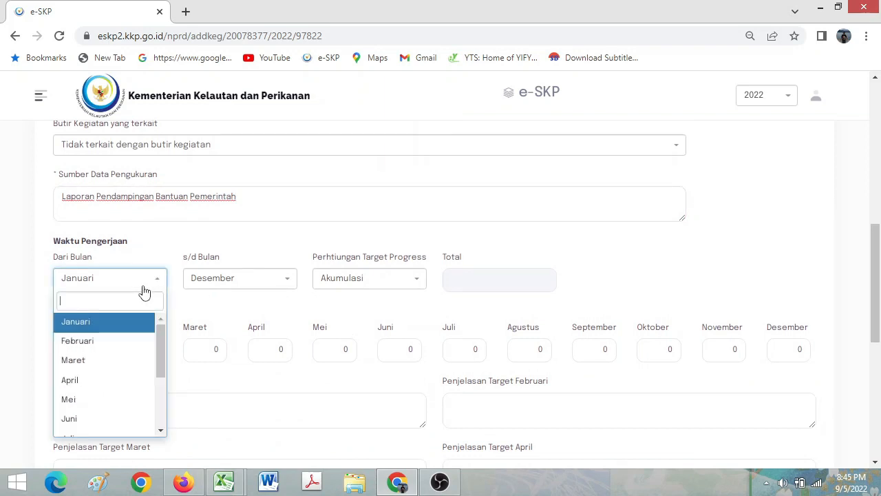
pyautogui.moveTo(161, 364); pyautogui.dragTo(159, 394)
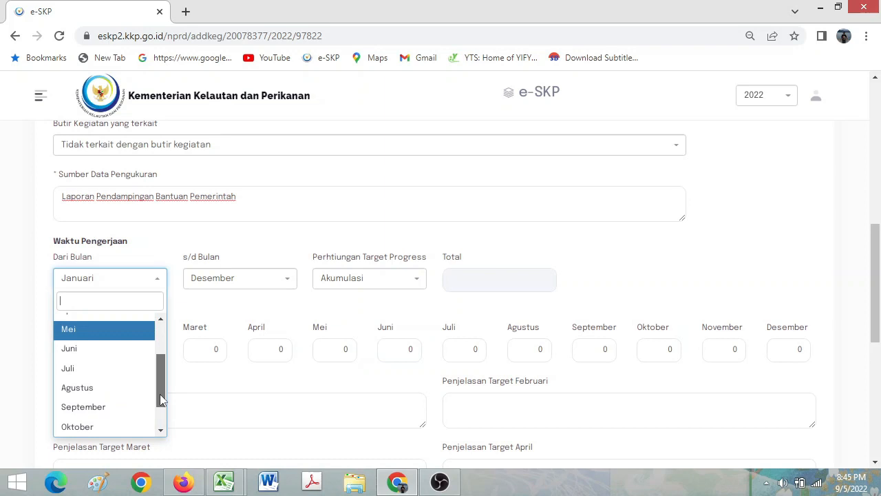
pyautogui.click(123, 356)
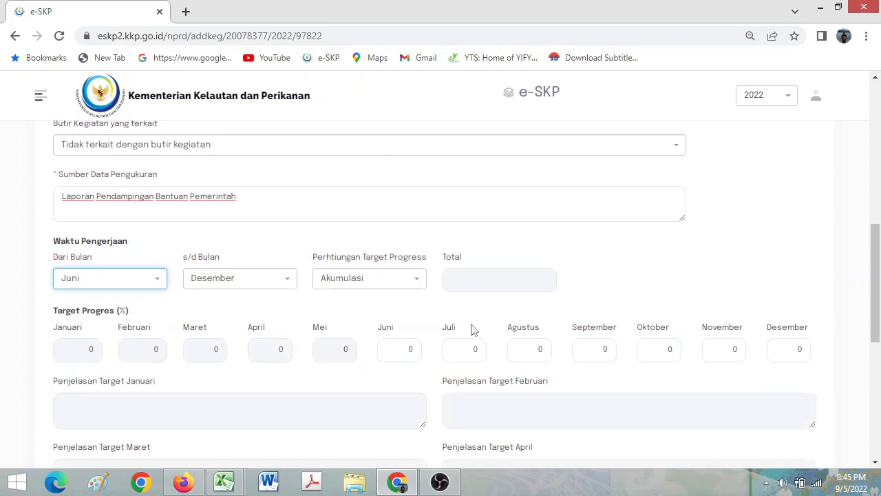
# Fill in the Target Progres percentages: 10 for Juni, 20 each for Juli through Oktober, and 5 each for November and Desember
pyautogui.click(408, 349)
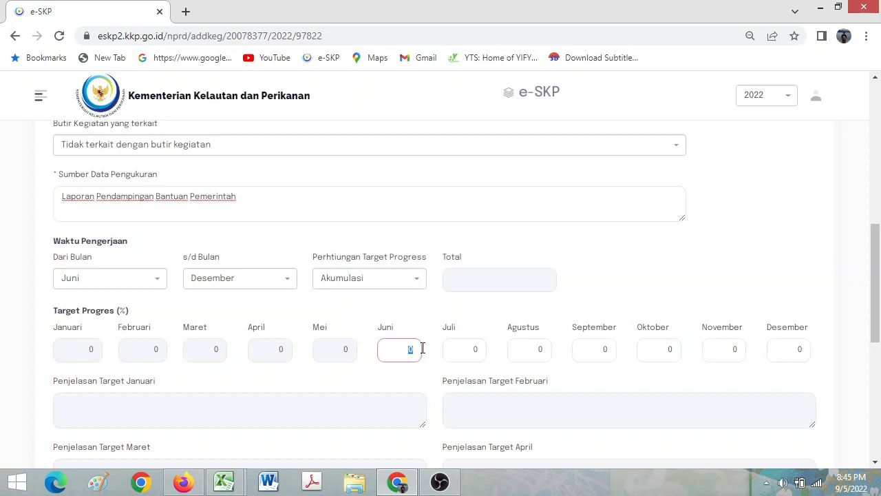
pyautogui.write('10')
pyautogui.press('Tab')
pyautogui.write('20')
pyautogui.press('Tab')
pyautogui.write('20')
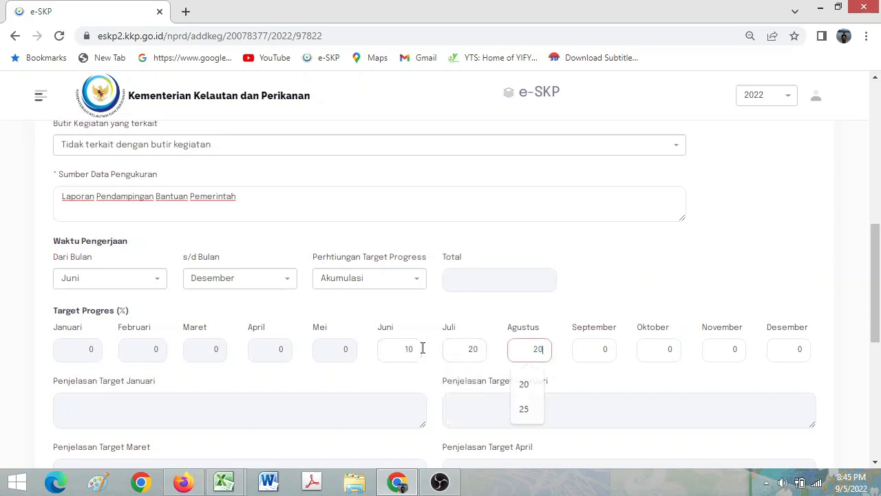
pyautogui.press('Escape')
pyautogui.press('Tab')
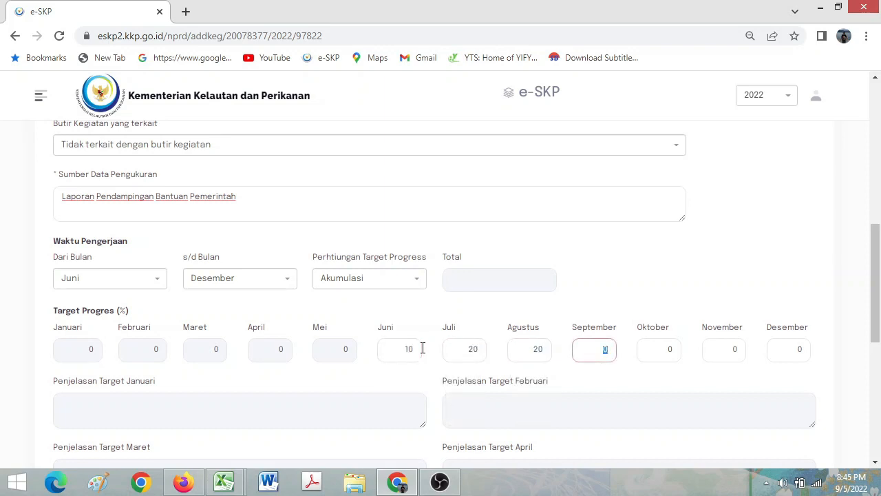
pyautogui.write('20')
pyautogui.press('Escape')
pyautogui.press('Tab')
pyautogui.write('20')
pyautogui.press('Escape')
pyautogui.press('Tab')
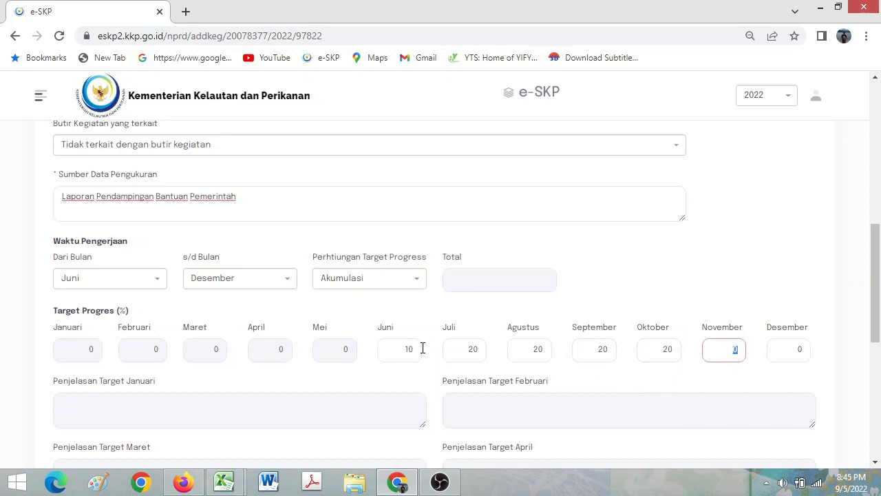
pyautogui.write('5')
pyautogui.press('Tab')
pyautogui.write('5')
# Review the plan 12 indicator's entries and monthly progress targets, then submit the form
pyautogui.click(876, 207)
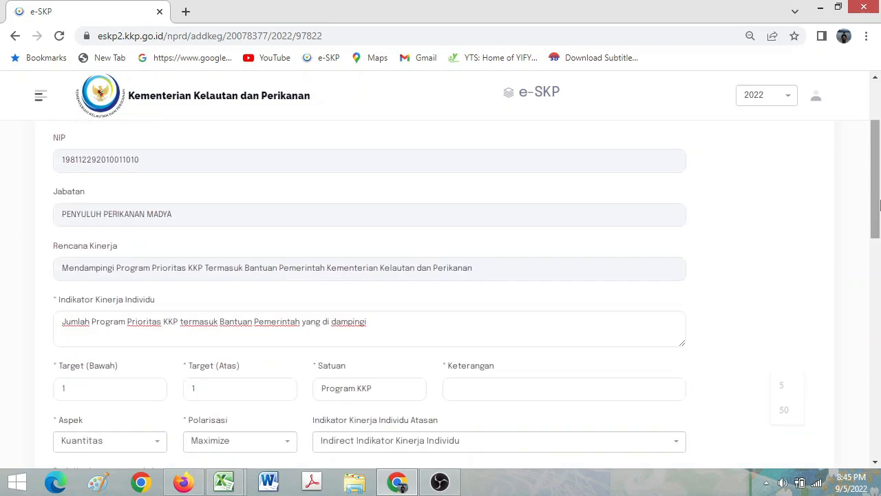
pyautogui.moveTo(879, 229); pyautogui.dragTo(879, 370)
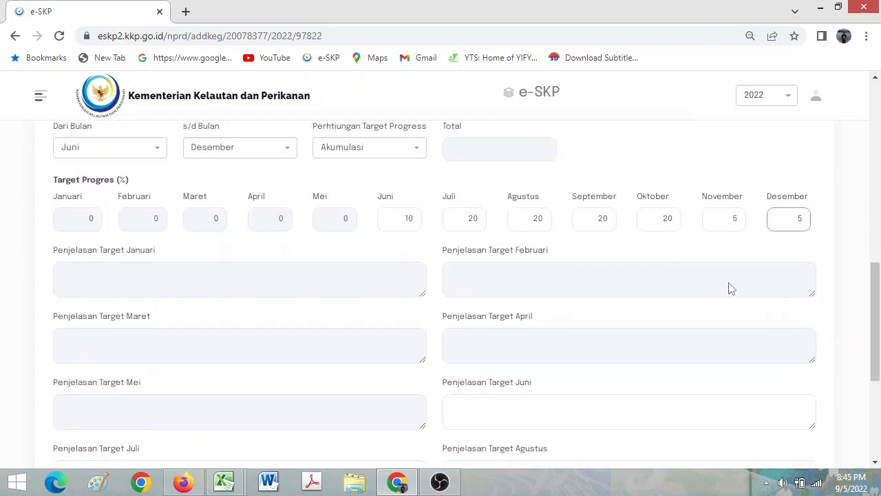
pyautogui.click(474, 218)
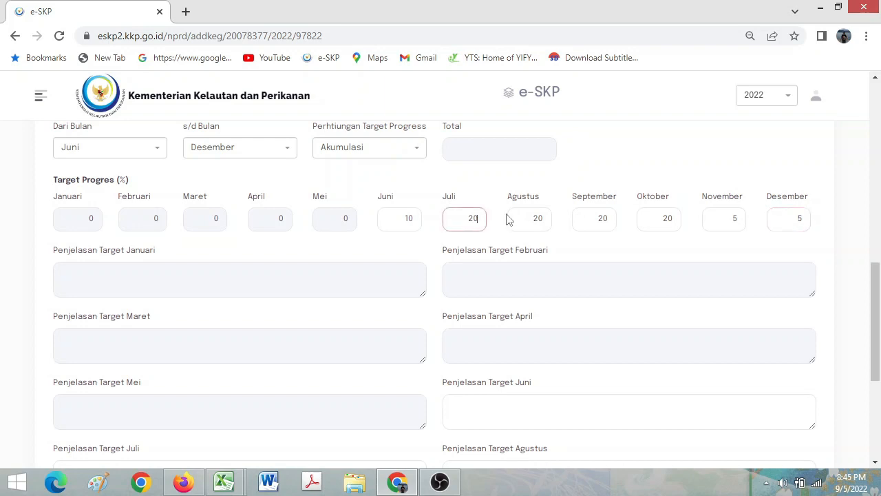
pyautogui.doubleClick(472, 217)
pyautogui.scroll(-4, 732, 218)
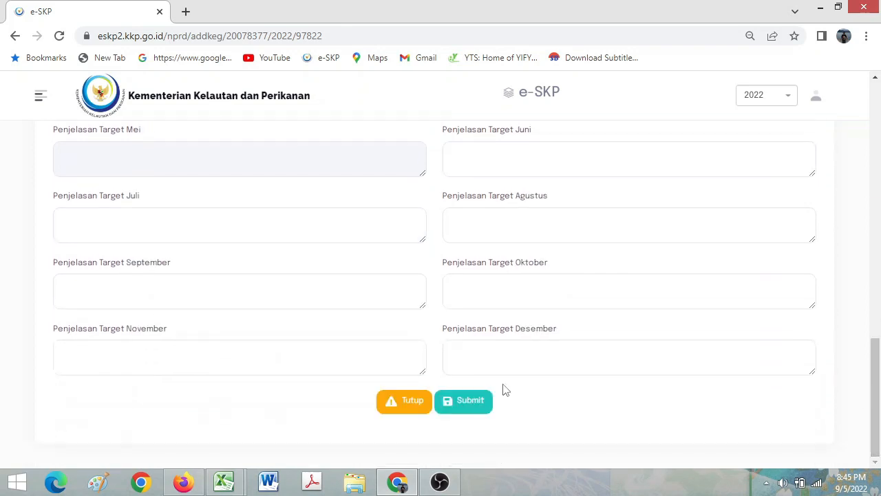
pyautogui.click(482, 402)
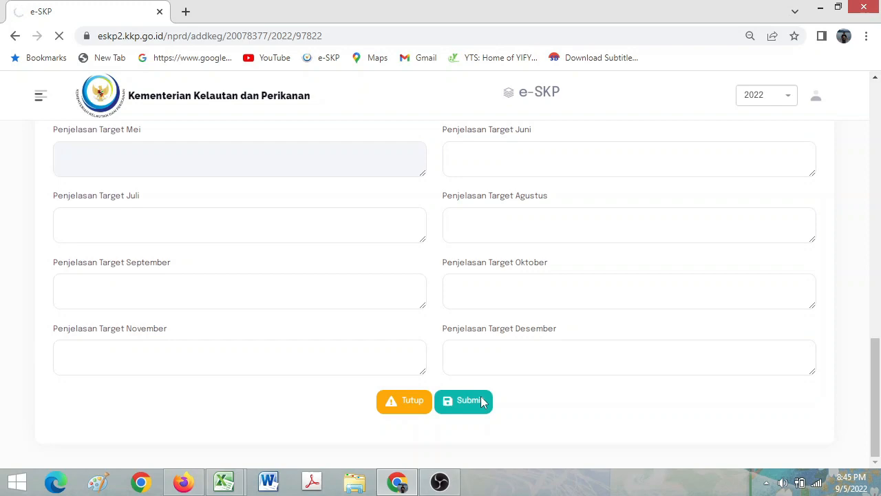
# Start another Rencana Kinerja entry from the Rencana SKP page for plan 13
pyautogui.moveTo(878, 140)
pyautogui.mouseDown()
pyautogui.moveTo(880, 376)
pyautogui.moveTo(880, 127)
pyautogui.mouseUp()
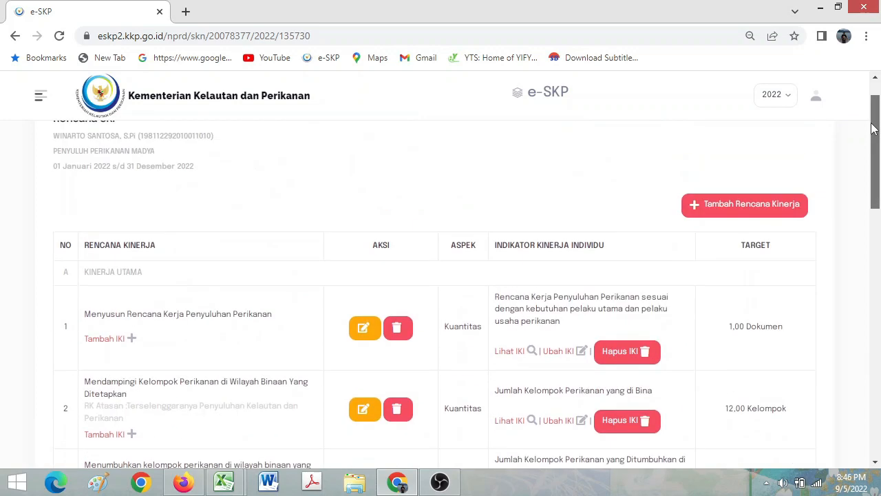
pyautogui.click(786, 202)
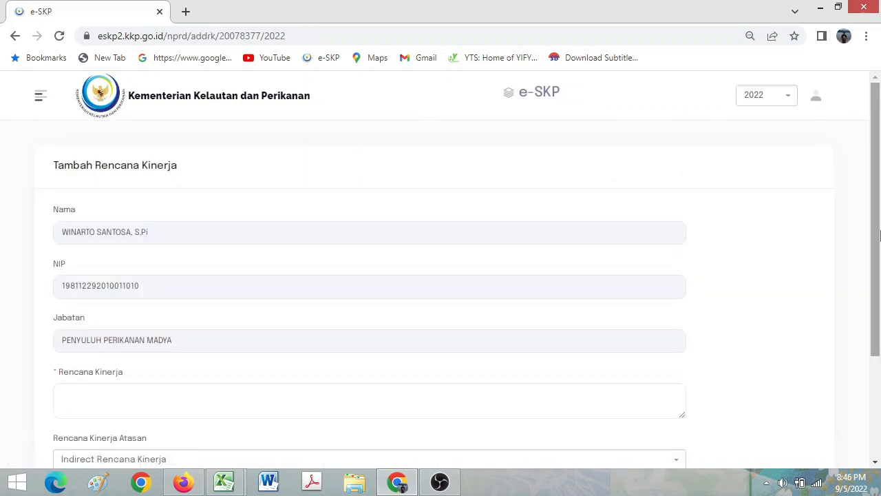
pyautogui.moveTo(879, 236); pyautogui.dragTo(880, 329)
pyautogui.click(281, 253)
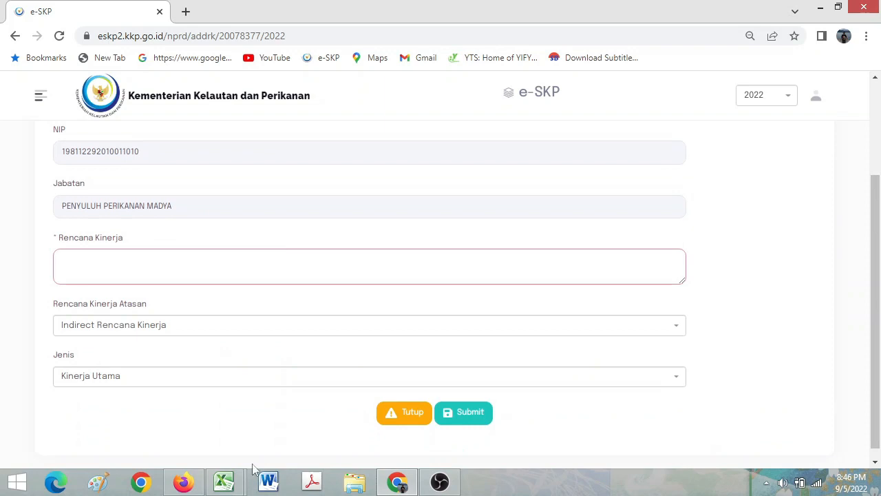
# Copy the text of plan 13, "Melakukan Pendataan dan atau Updating Data Objek KP pada satudata.kkp.go.id", from cell E22 of the Excel work plan
pyautogui.click(237, 480)
pyautogui.click(206, 375)
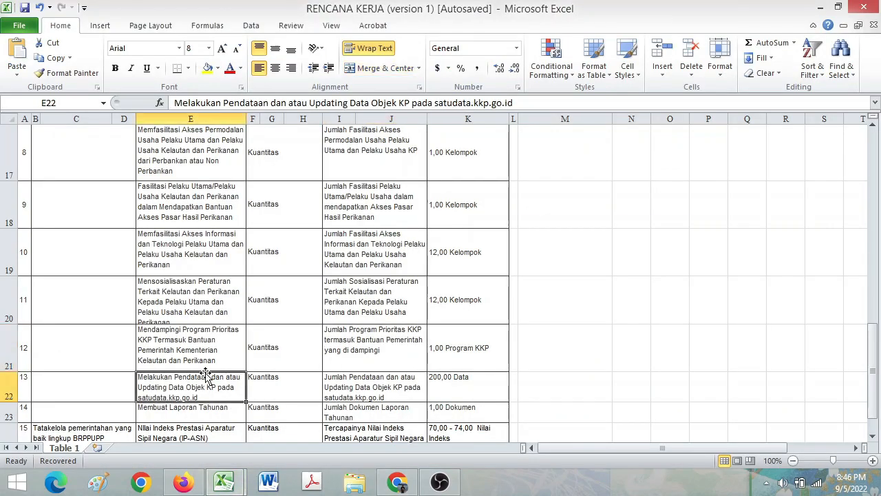
pyautogui.doubleClick(205, 386)
pyautogui.moveTo(140, 379); pyautogui.dragTo(241, 403)
pyautogui.hotkey('ctrl', 'c')
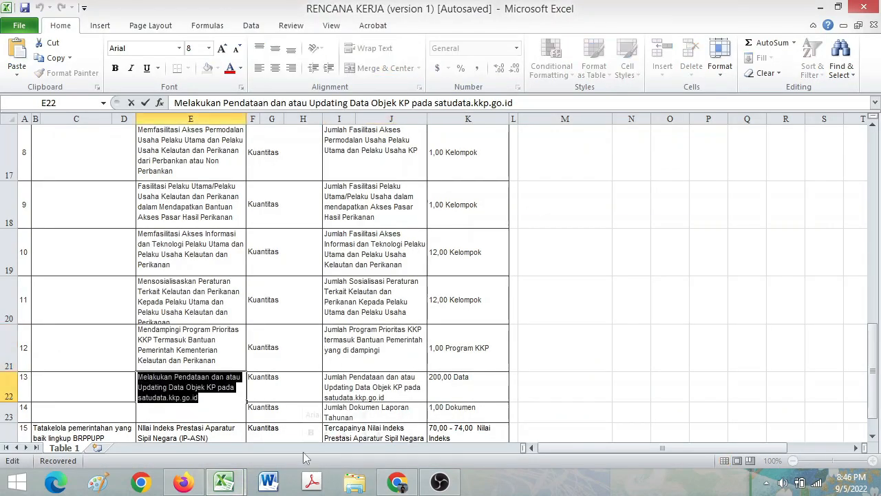
# Return to Chrome, paste the plan 13 text into the Rencana Kinerja field and submit the entry
pyautogui.click(224, 481)
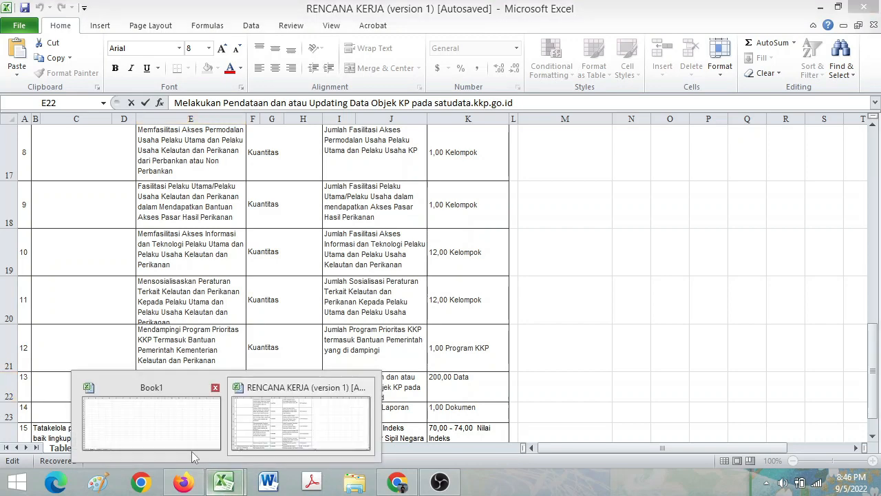
pyautogui.click(397, 482)
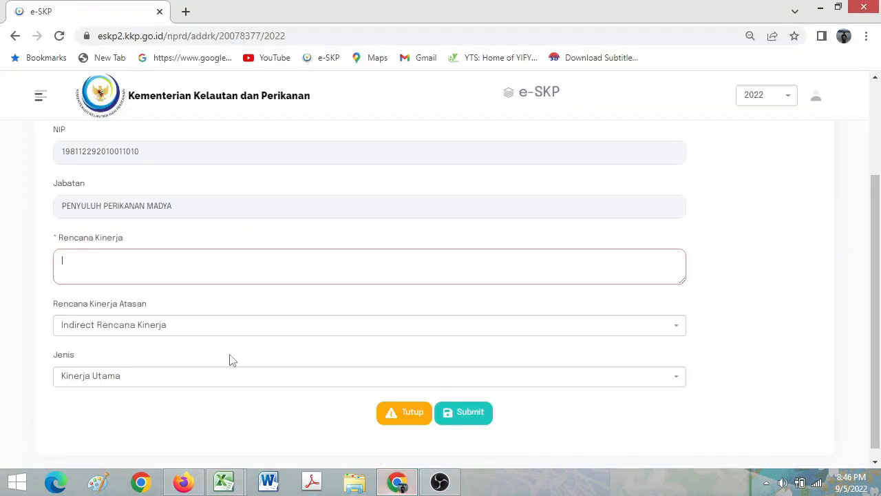
pyautogui.click(179, 269)
pyautogui.hotkey('ctrl', 'v')
pyautogui.click(471, 418)
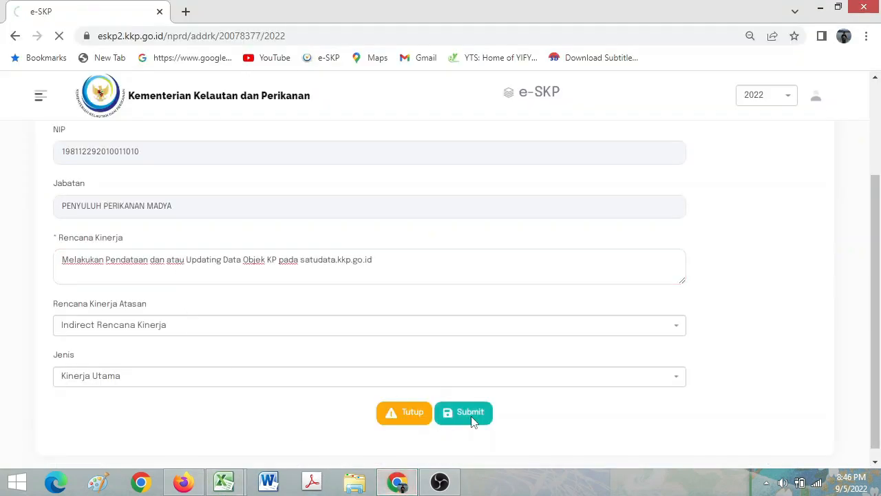
# Start a new Indikator Kinerja Individu for plan 13, ready to fill in its indicator text
pyautogui.moveTo(877, 102); pyautogui.dragTo(880, 235)
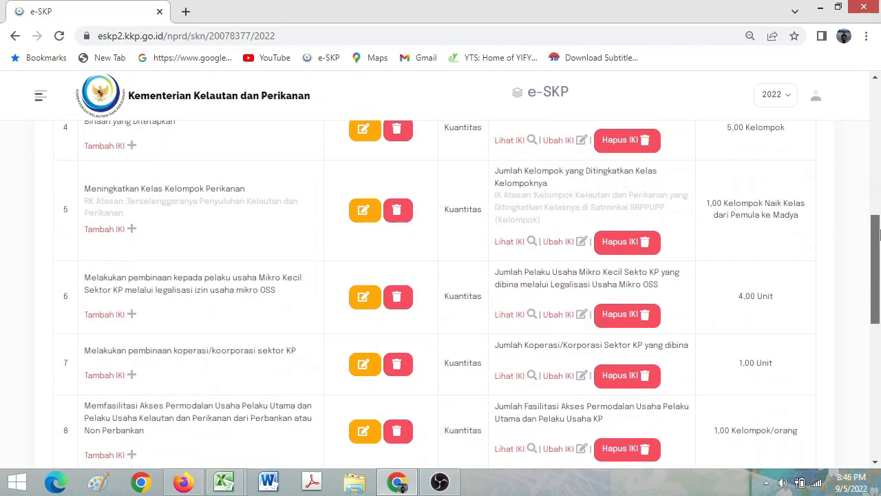
pyautogui.scroll(-8, 475, 266)
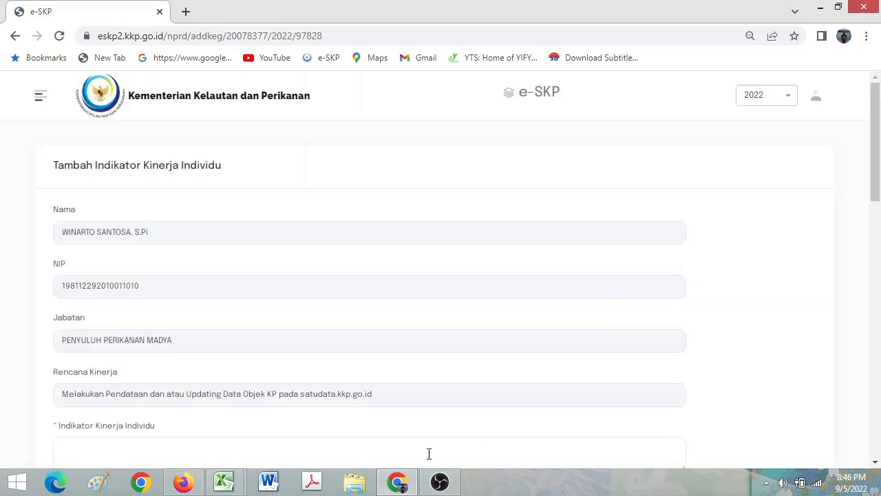
pyautogui.scroll(-3, 582, 390)
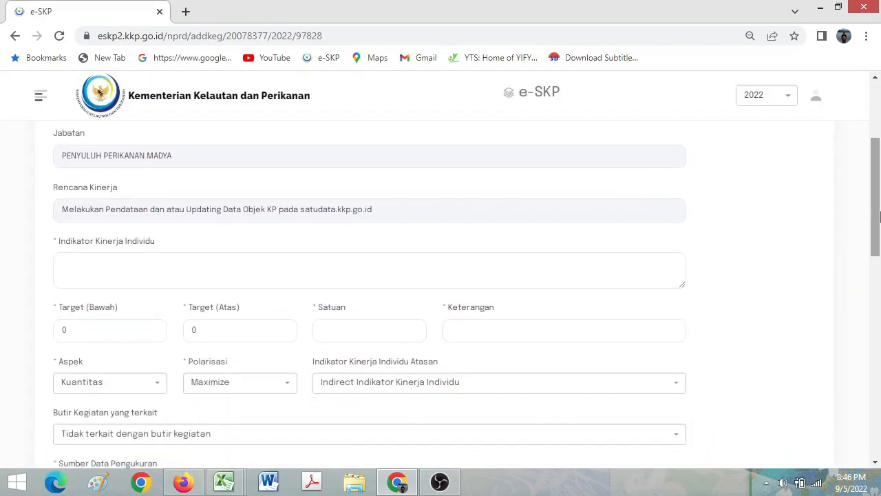
pyautogui.click(273, 258)
# Copy "Jumlah Pendataan dan atau Updating Data Objek KP pada satudata.kkp.go.id" from Excel cell I22, then switch to the reference Rencana SKP in Firefox
pyautogui.click(224, 481)
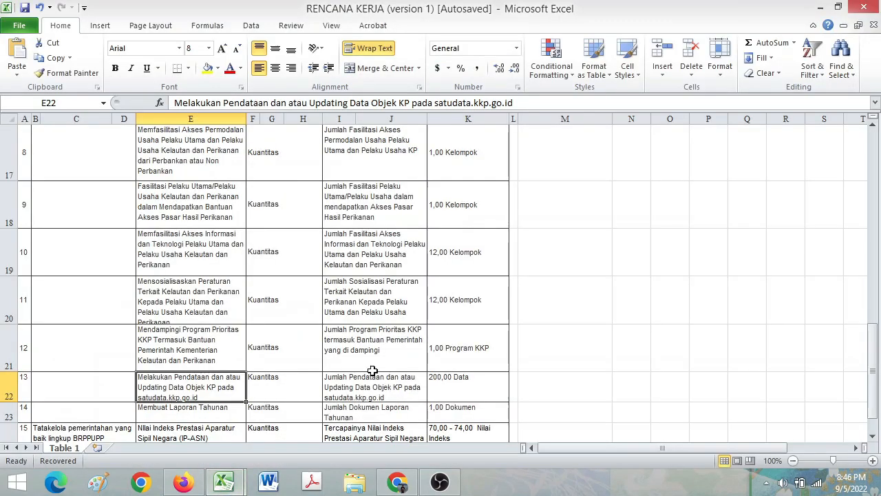
pyautogui.click(361, 354)
pyautogui.click(370, 391)
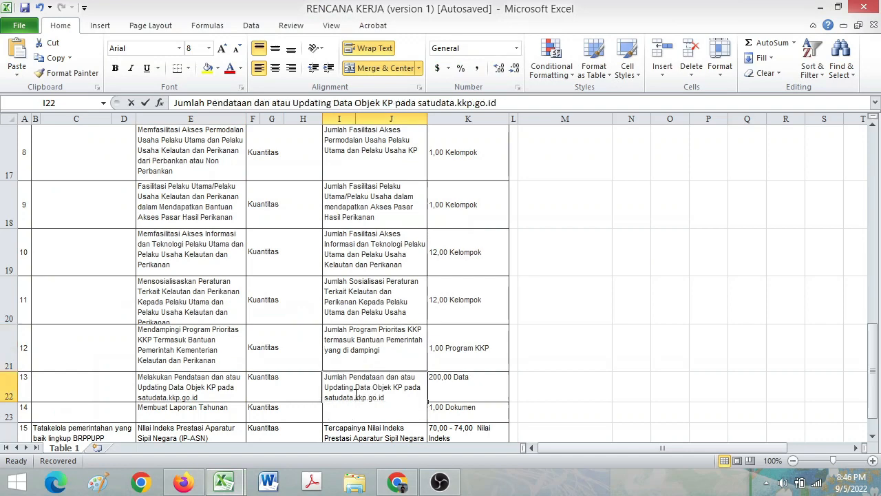
pyautogui.doubleClick(354, 397)
pyautogui.moveTo(327, 378); pyautogui.dragTo(481, 446)
pyautogui.hotkey('ctrl', 'c')
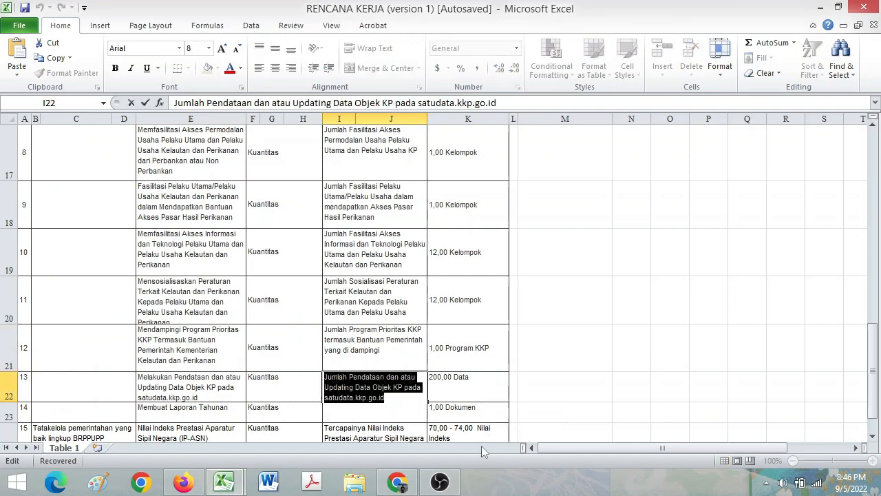
pyautogui.click(198, 484)
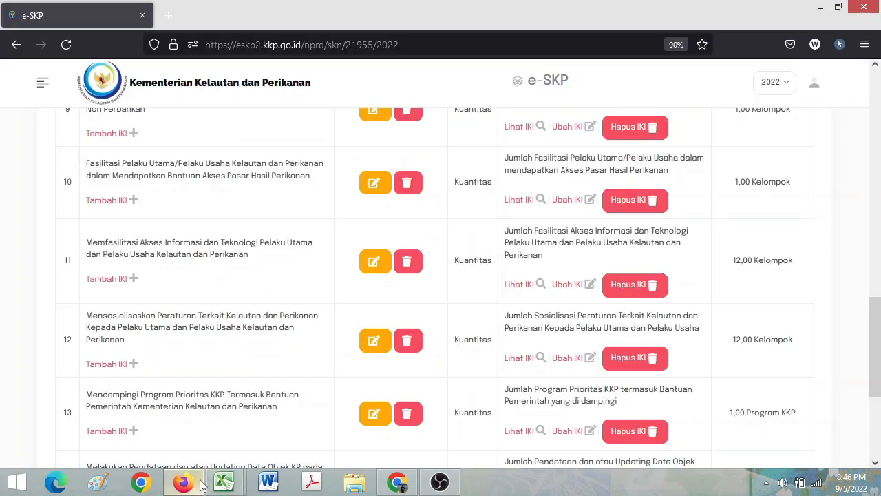
# Return to Chrome, paste the plan 13 indicator text into Indikator Kinerja Individu and set both the Bawah and Atas targets to 200
pyautogui.click(398, 482)
pyautogui.click(257, 282)
pyautogui.hotkey('ctrl', 'v')
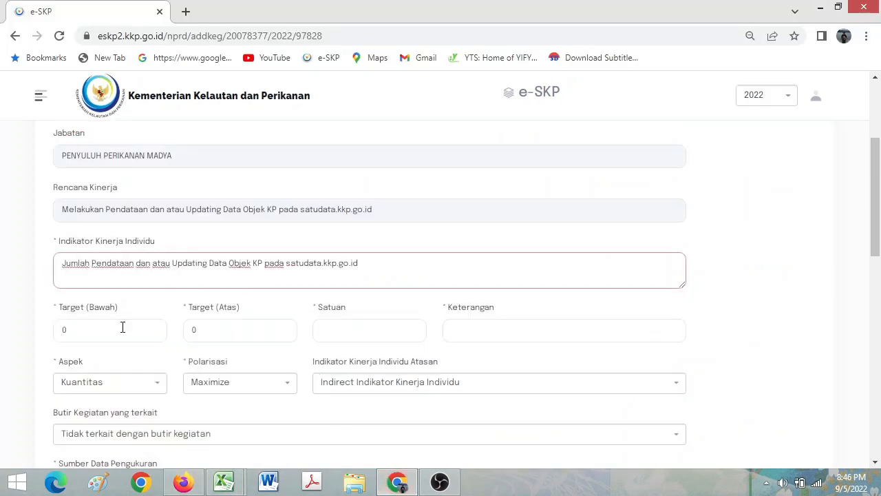
pyautogui.click(123, 327)
pyautogui.write('200')
pyautogui.press('Tab')
pyautogui.write('2')
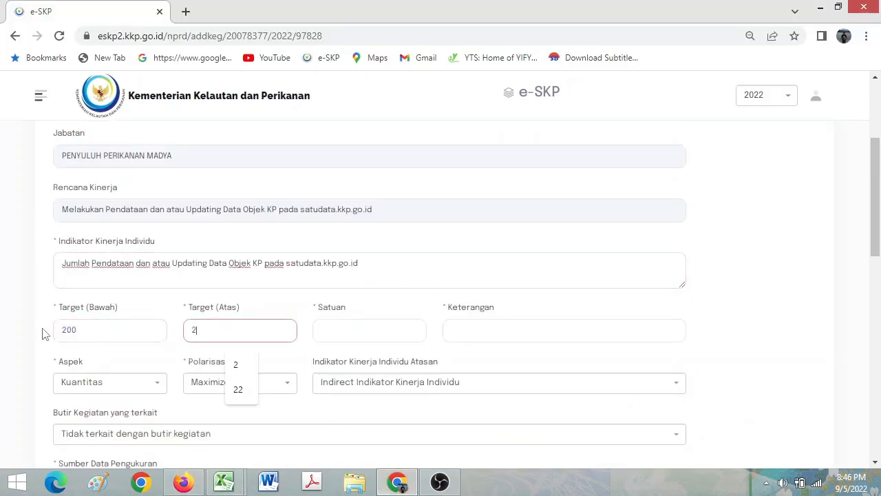
pyautogui.write('00')
pyautogui.press('Tab')
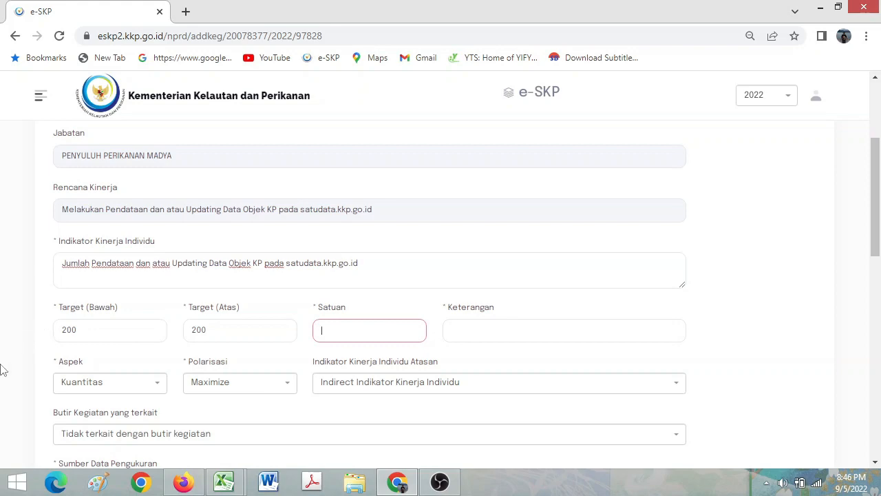
# Check plan 13's unit in the Excel plan, set Satuan to "Data" and enter "Input Kusuka, Updating Kusuka, dan Pendataan Produksi" as Sumber Data Pengukuran
pyautogui.click(398, 486)
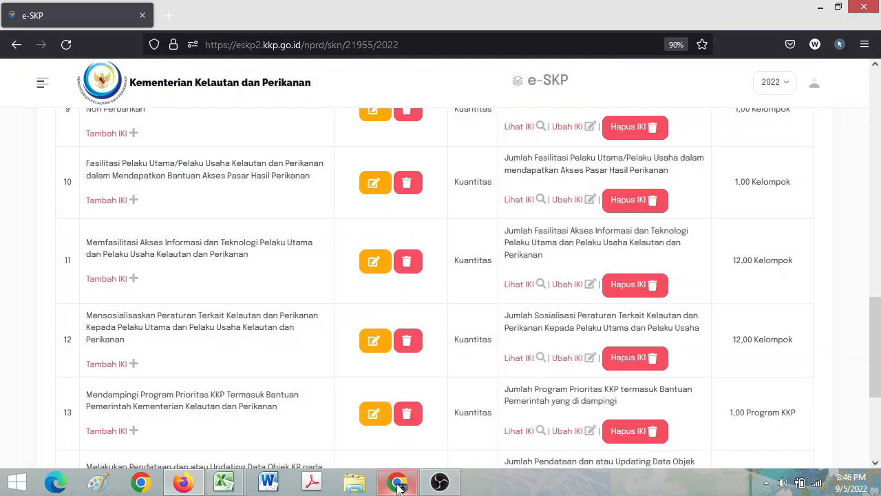
pyautogui.click(398, 486)
pyautogui.click(224, 482)
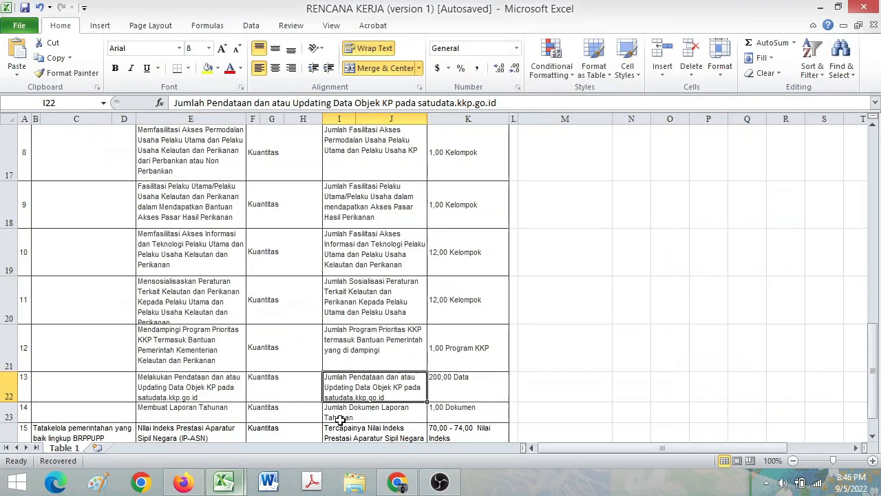
pyautogui.click(398, 484)
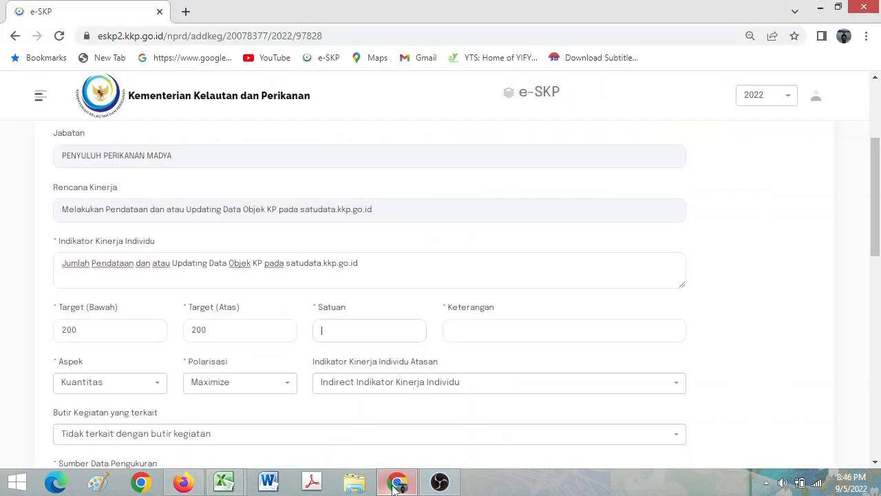
pyautogui.write('Data')
pyautogui.press('Tab')
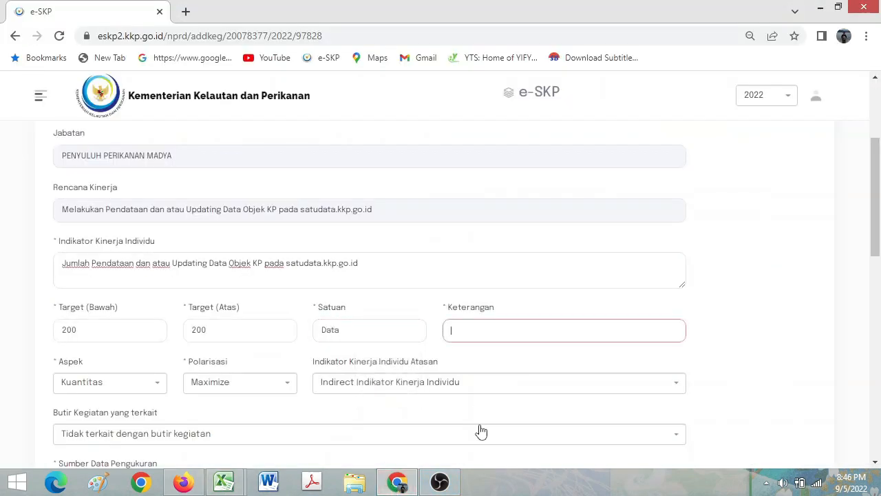
pyautogui.scroll(-3, 859, 293)
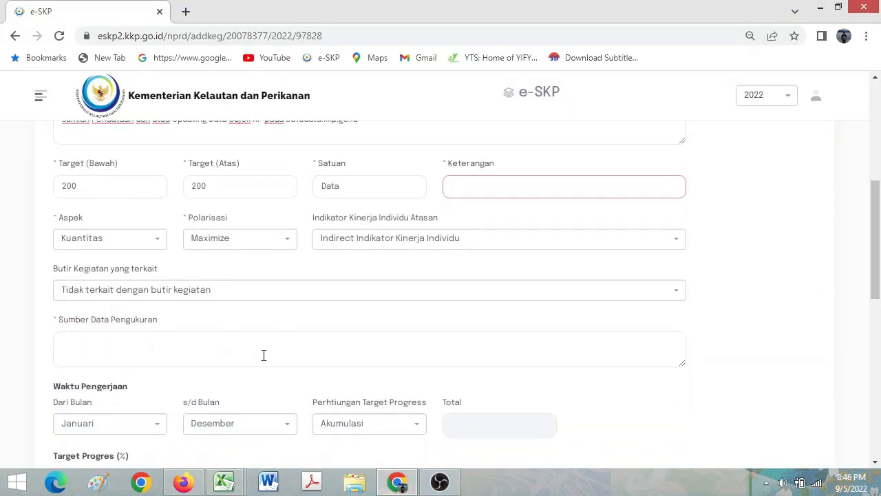
pyautogui.click(239, 346)
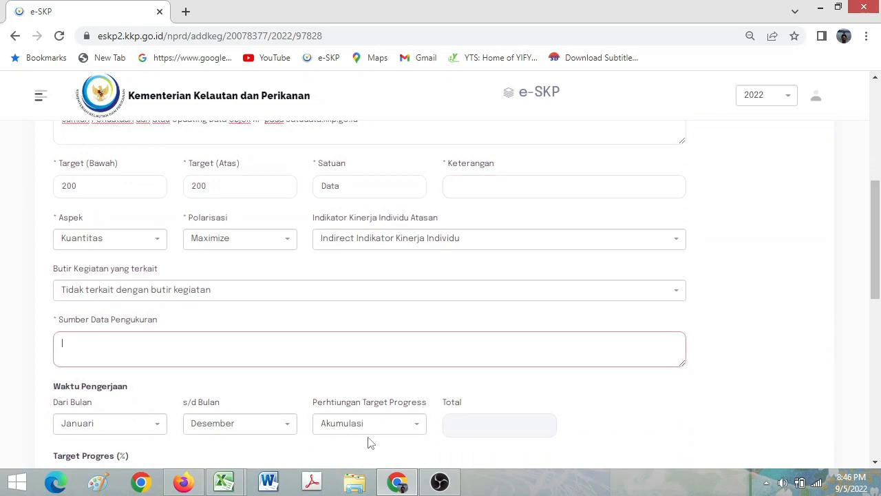
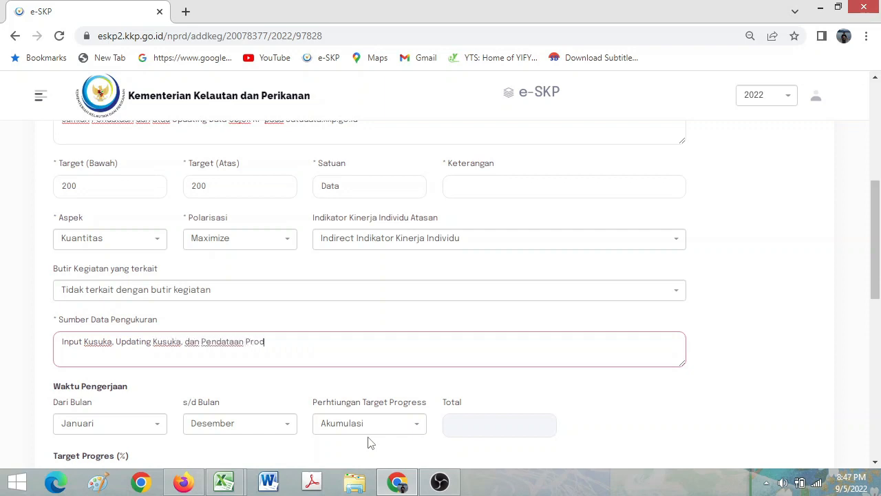
# Set Target Progres to 5% for Januari, Februari, November and Desember and 10% for each month from Maret to Oktober, and submit the indicator
pyautogui.scroll(-2, 454, 334)
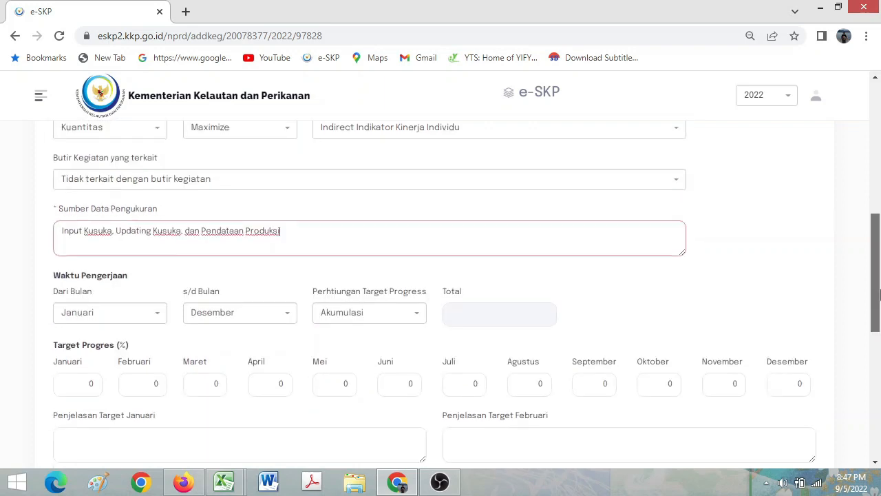
pyautogui.click(71, 369)
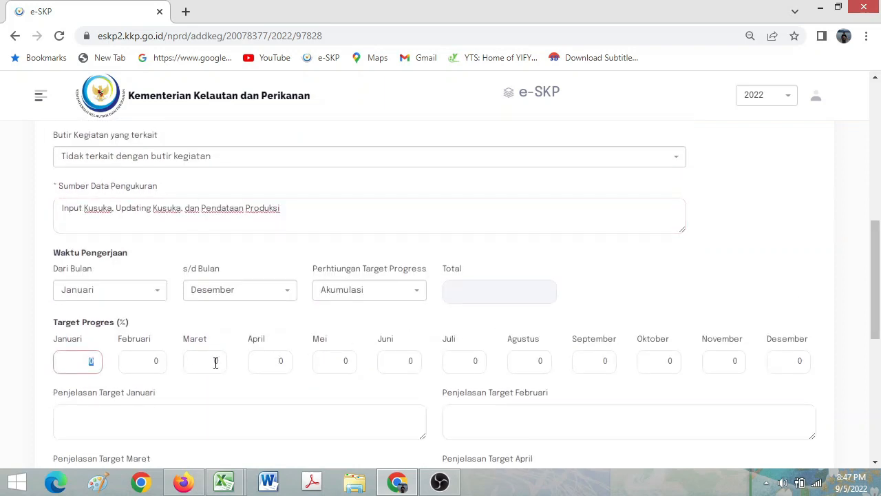
pyautogui.write('5')
pyautogui.press('Tab')
pyautogui.press('Tab')
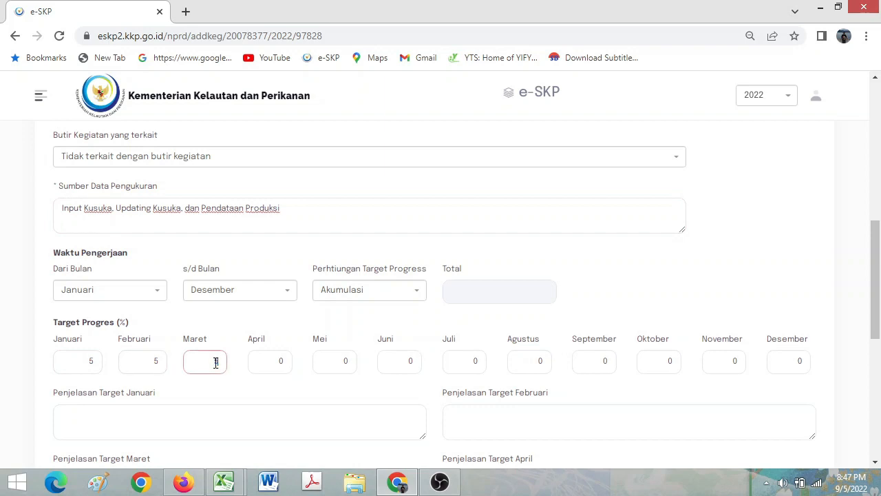
pyautogui.write('10')
pyautogui.press('Tab')
pyautogui.write('10')
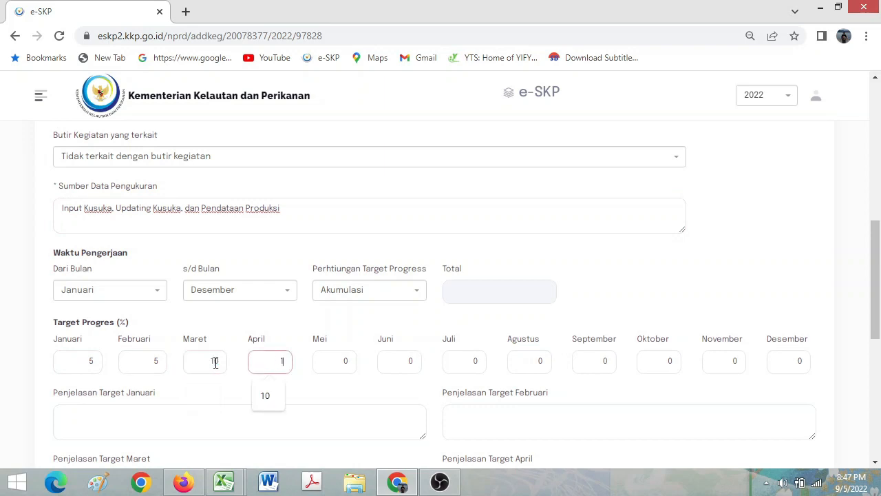
pyautogui.press('Tab')
pyautogui.write('10')
pyautogui.press('Tab')
pyautogui.write('10')
pyautogui.press('Tab')
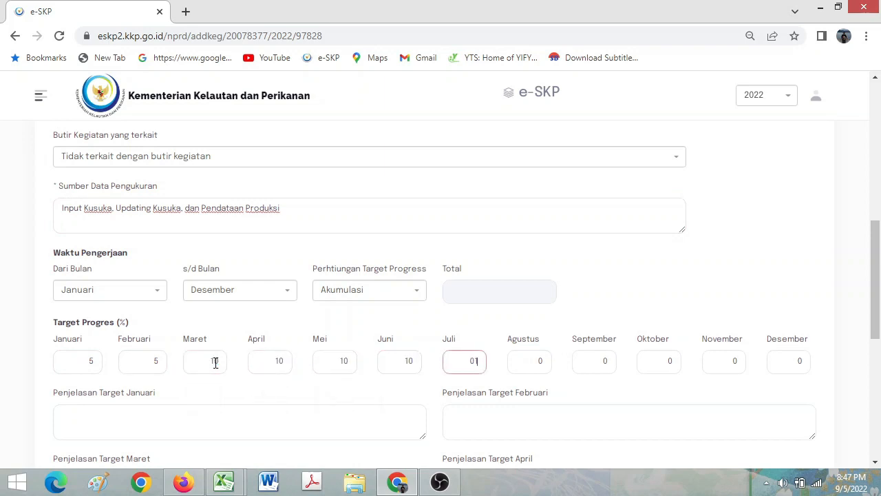
pyautogui.write('10')
pyautogui.press('Tab')
pyautogui.write('10')
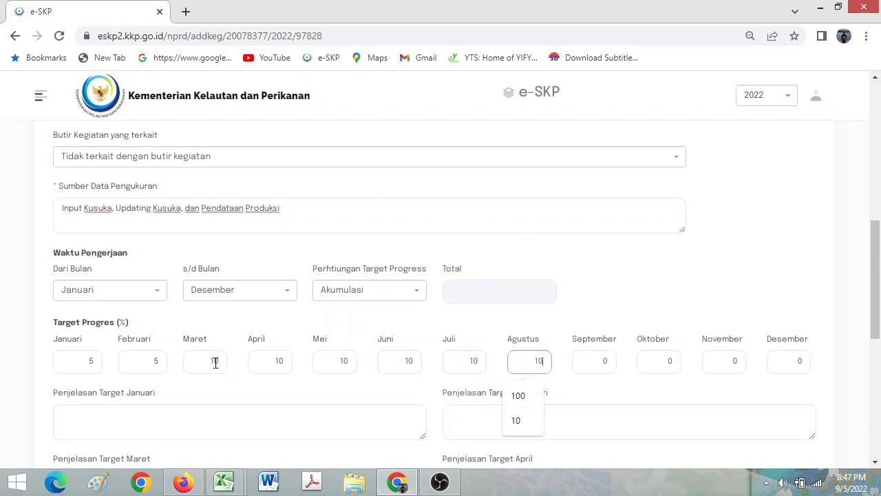
pyautogui.press('Tab')
pyautogui.write('10')
pyautogui.press('Tab')
pyautogui.write('10')
pyautogui.press('Tab')
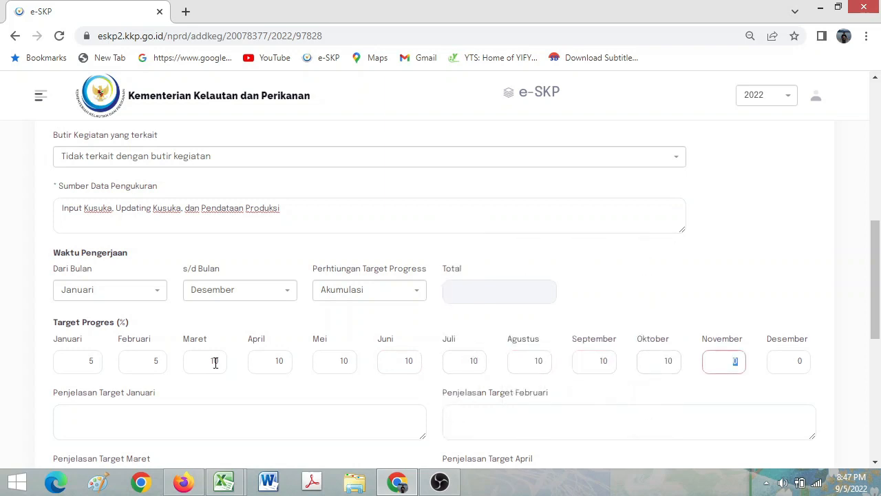
pyautogui.write('5')
pyautogui.press('Tab')
pyautogui.write('5')
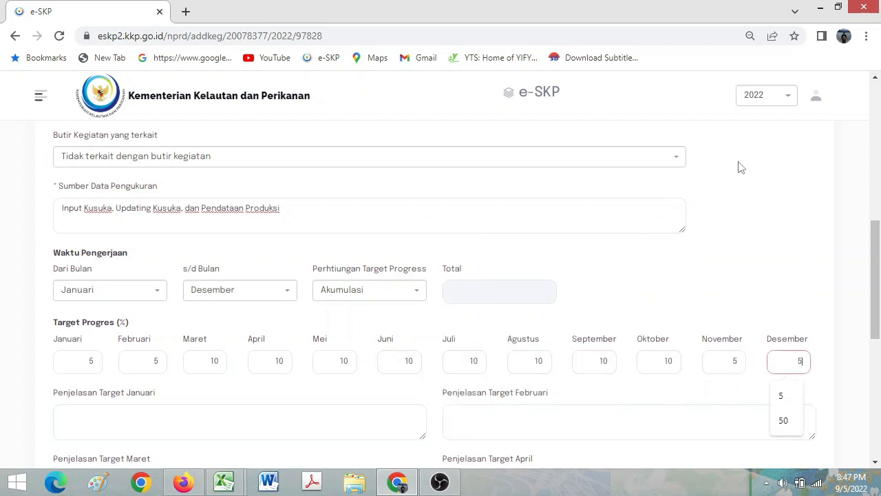
pyautogui.moveTo(875, 275); pyautogui.dragTo(875, 396)
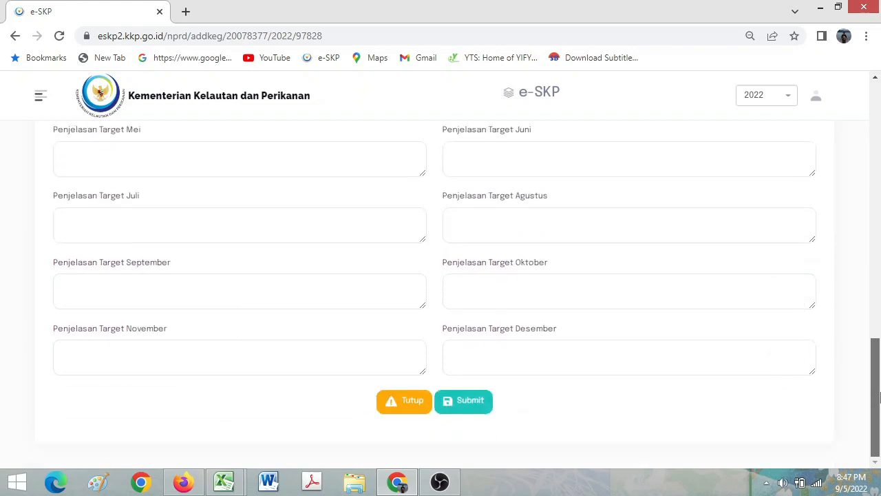
pyautogui.click(474, 408)
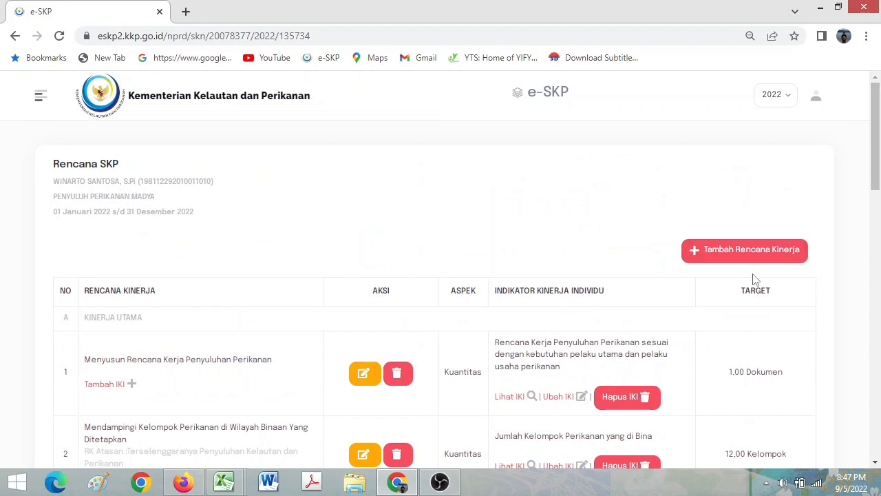
# Start a new Rencana Kinerja entry and copy its text, "Membuat Laporan Tahunan", from cell E23 of the Excel work plan
pyautogui.click(750, 250)
pyautogui.moveTo(877, 209); pyautogui.dragTo(879, 322)
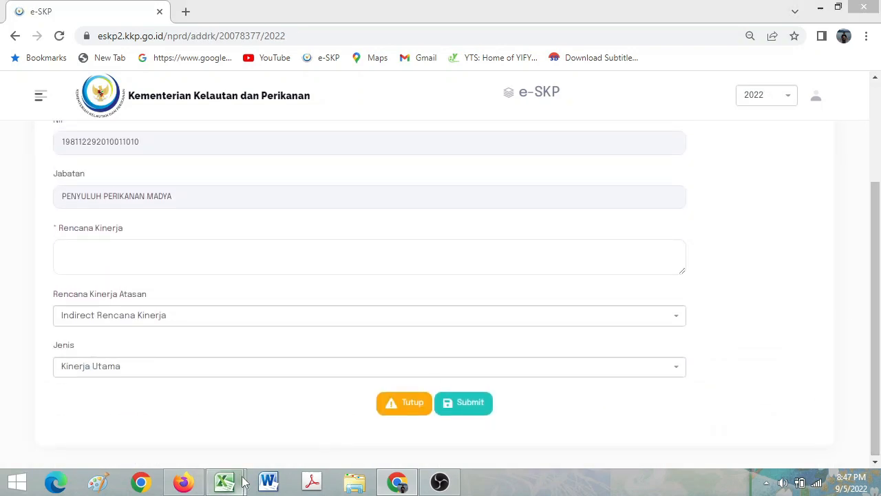
pyautogui.moveTo(244, 482)
pyautogui.click(262, 448)
pyautogui.click(173, 409)
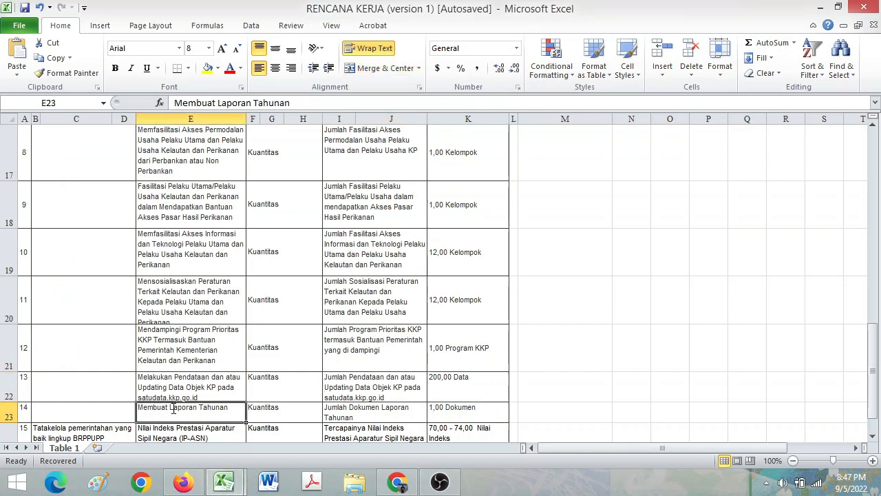
pyautogui.doubleClick(173, 409)
pyautogui.moveTo(139, 407); pyautogui.dragTo(357, 421)
pyautogui.hotkey('ctrl', 'c')
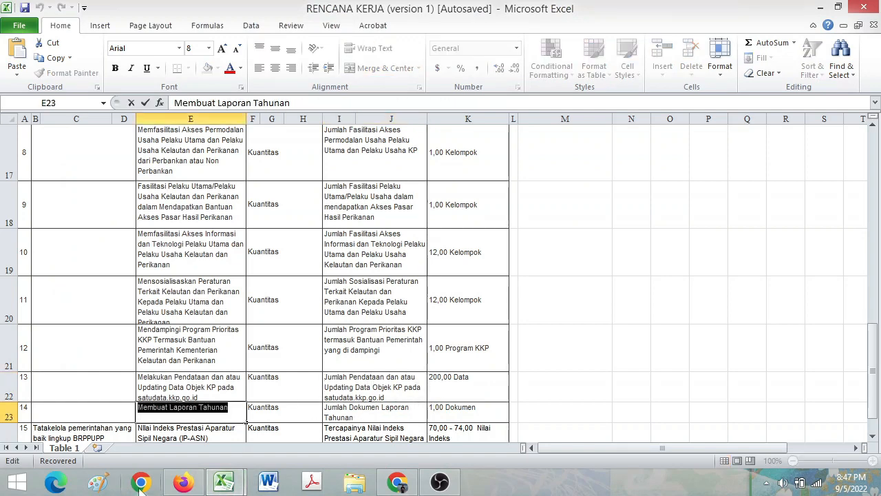
# Return to Chrome, paste "Membuat Laporan Tahunan" into the Rencana Kinerja field and submit the entry
pyautogui.click(397, 482)
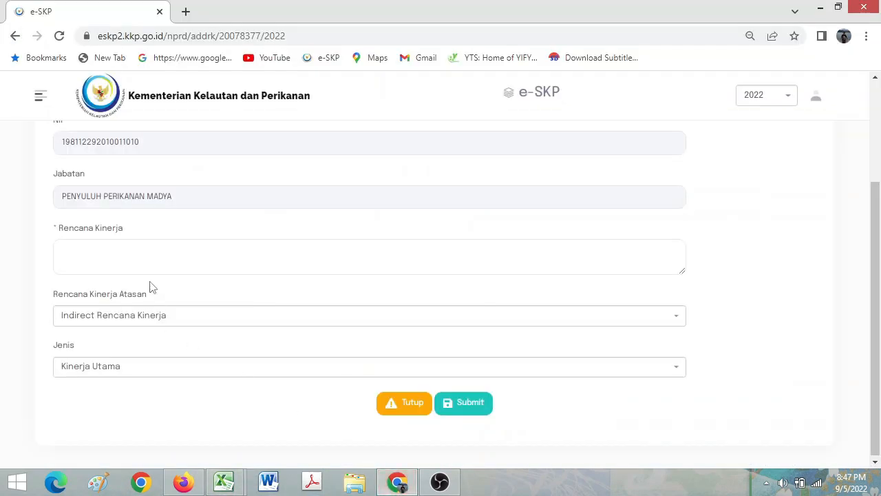
pyautogui.click(150, 269)
pyautogui.hotkey('ctrl', 'v')
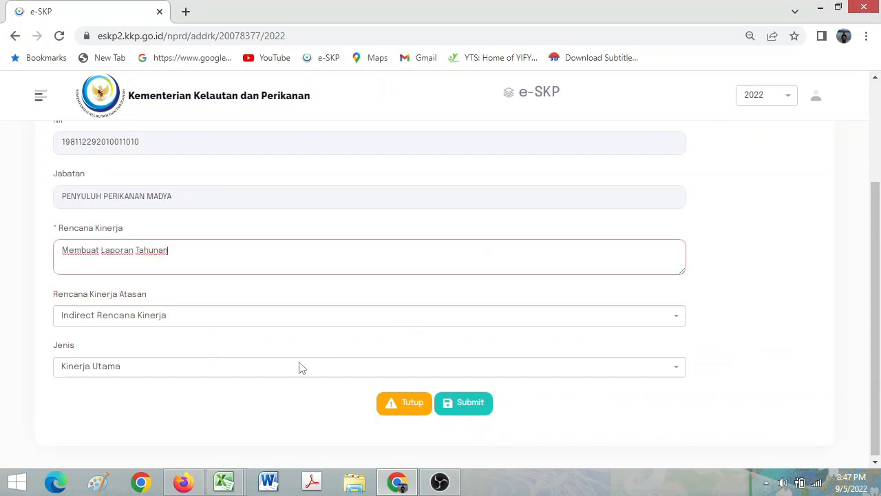
pyautogui.click(471, 412)
# Copy the plan 14 indicator text, "Jumlah Dokumen Laporan Tahunan", from cell I23 of the Excel work plan
pyautogui.moveTo(232, 487)
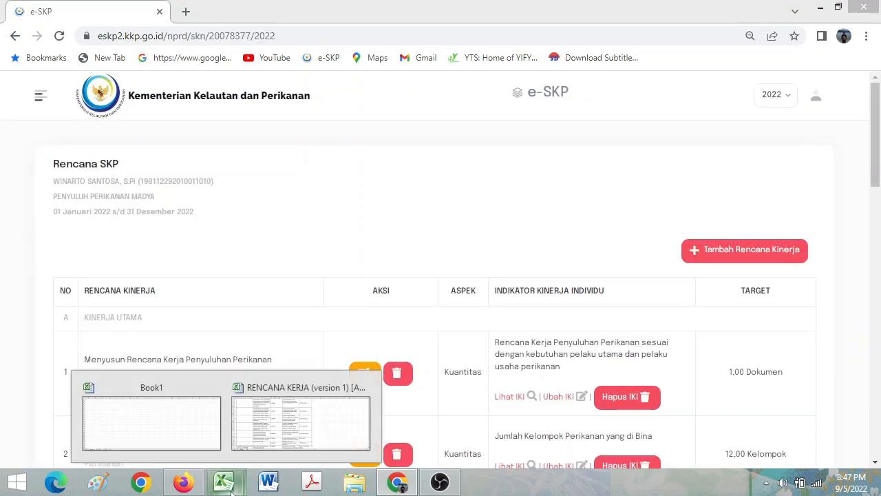
pyautogui.click(306, 421)
pyautogui.doubleClick(327, 412)
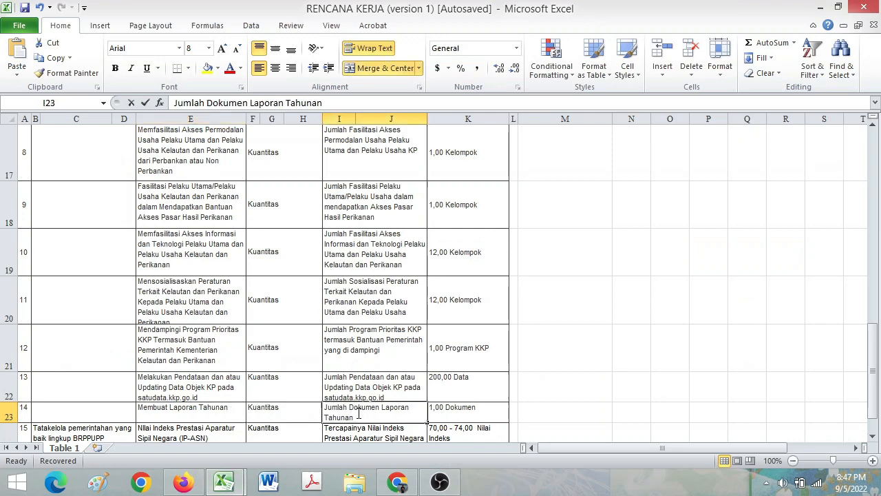
pyautogui.moveTo(325, 411); pyautogui.dragTo(445, 445)
pyautogui.hotkey('ctrl', 'c')
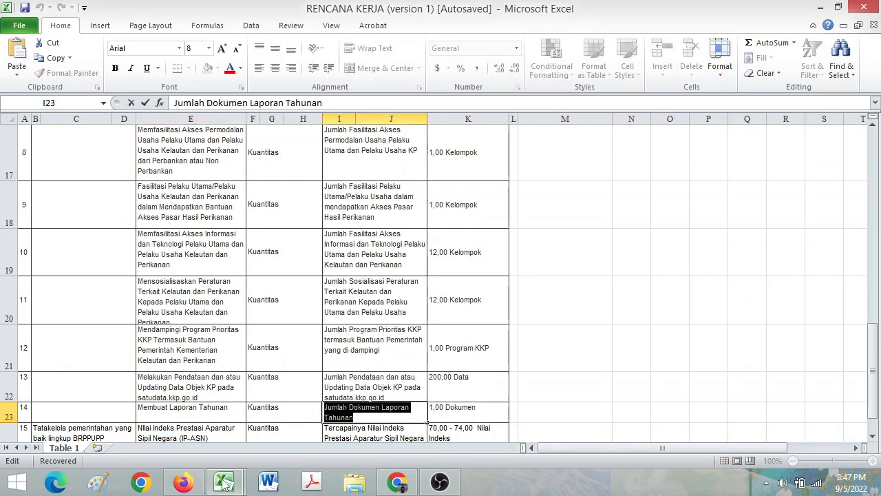
# Return to Chrome and start a new Indikator Kinerja Individu for plan 14, "Membuat Laporan Tahunan"
pyautogui.click(397, 482)
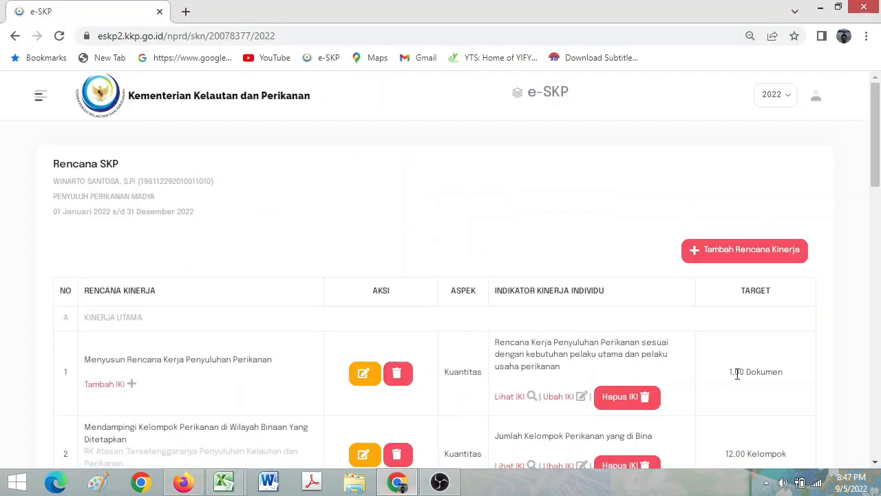
pyautogui.moveTo(876, 123); pyautogui.dragTo(875, 396)
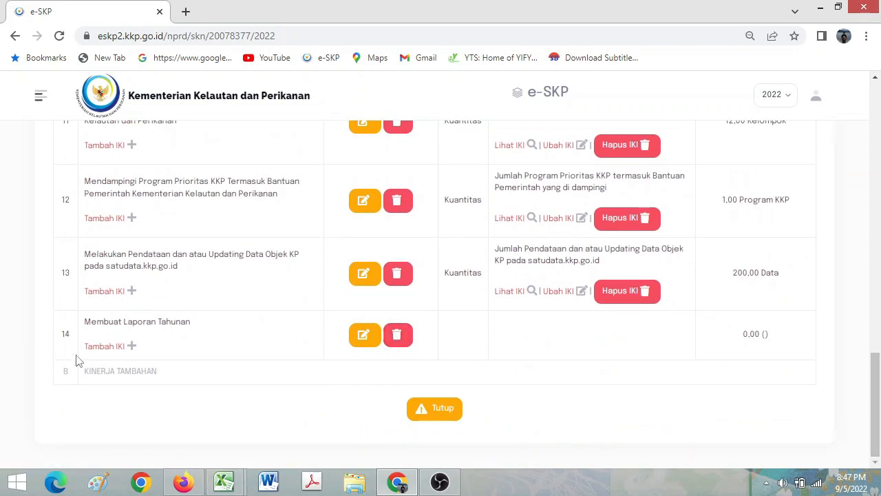
pyautogui.click(93, 348)
pyautogui.moveTo(877, 106); pyautogui.dragTo(878, 296)
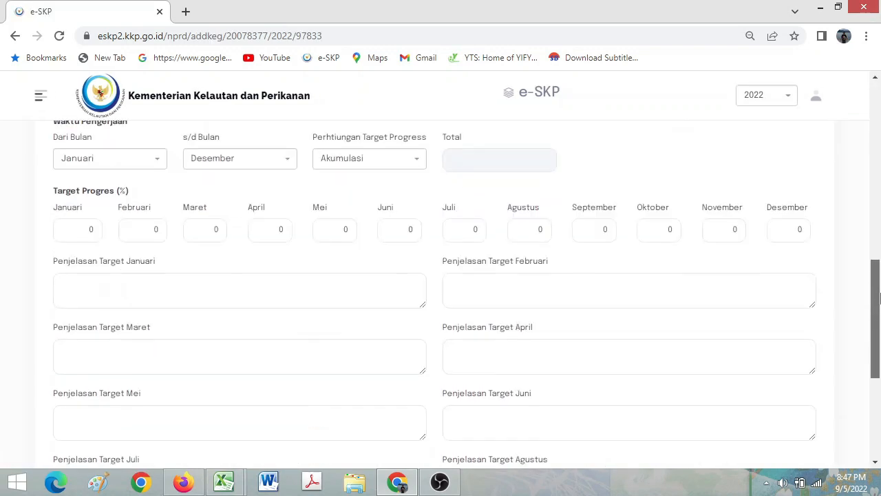
pyautogui.scroll(3, 316, 285)
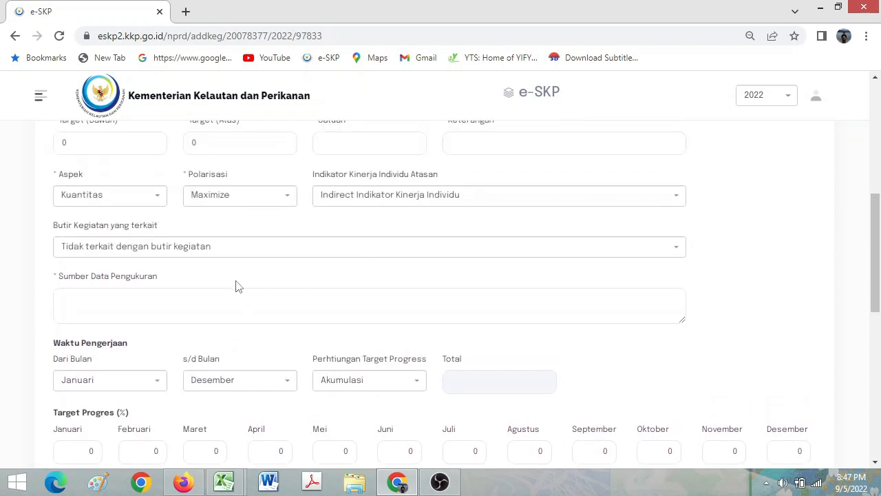
pyautogui.scroll(2, 693, 228)
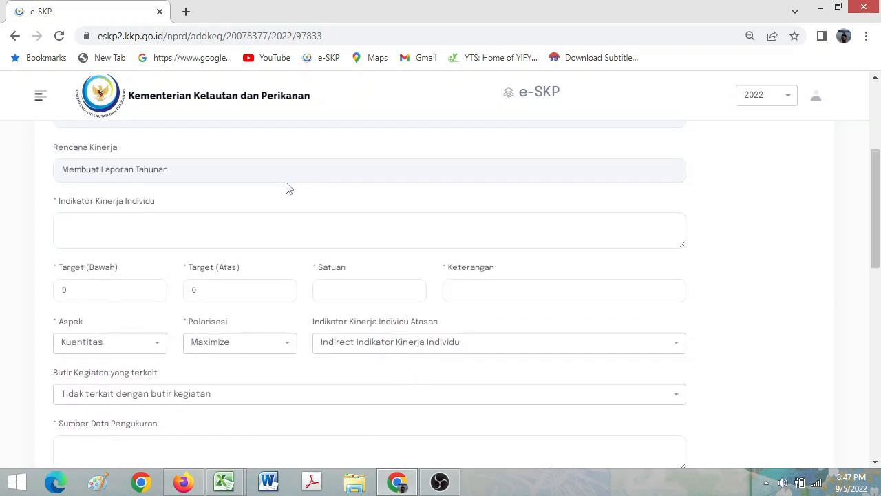
# Paste "Jumlah Dokumen Laporan Tahunan" into Indikator Kinerja Individu and set both the Bawah and Atas targets to 1
pyautogui.click(272, 219)
pyautogui.hotkey('ctrl', 'v')
pyautogui.click(99, 284)
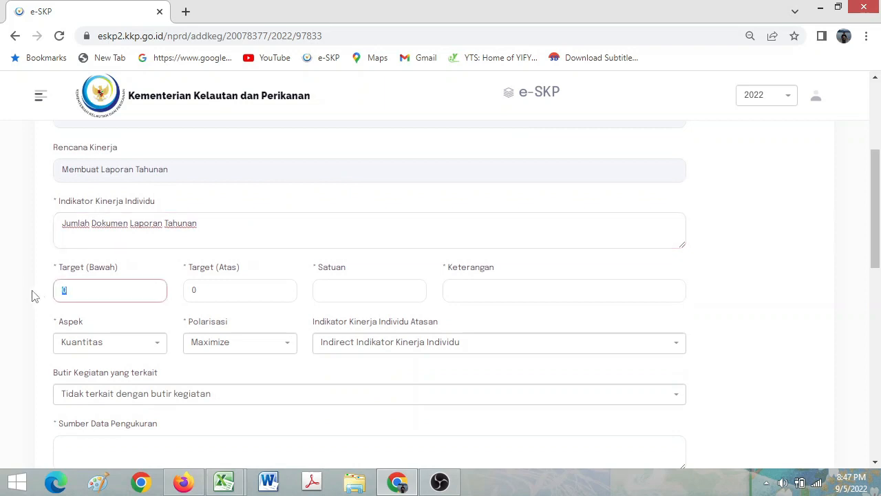
pyautogui.write('1')
pyautogui.press('Tab')
pyautogui.write('1')
pyautogui.press('Tab')
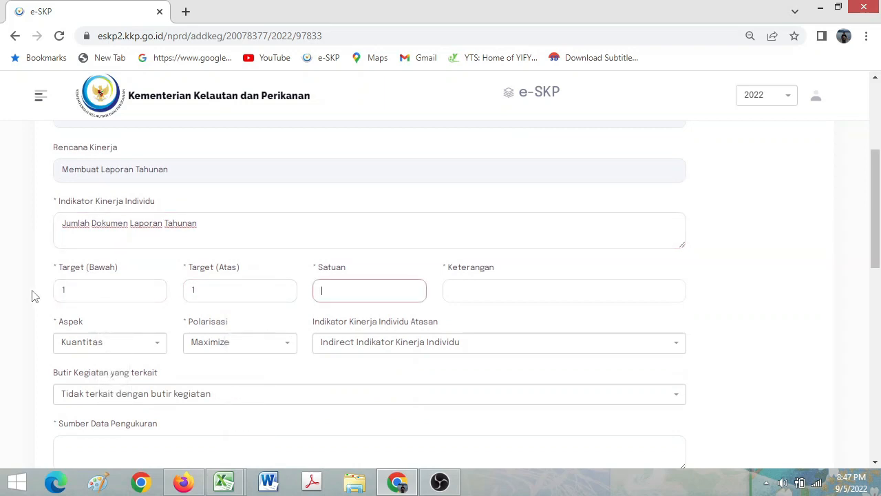
# Set plan 14's Satuan to "Laporan" and enter "Laporan Tahunan" as the Sumber Data Pengukuran
pyautogui.write('Laporan')
pyautogui.press('Tab')
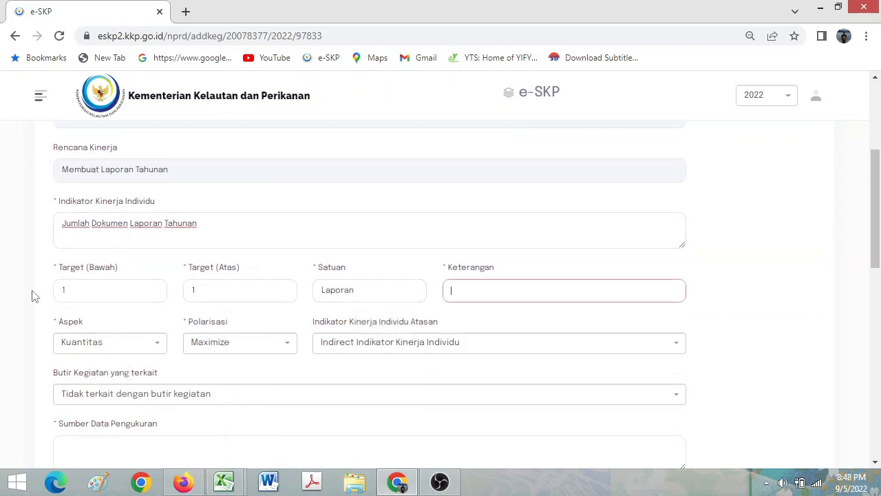
pyautogui.scroll(-2, 873, 295)
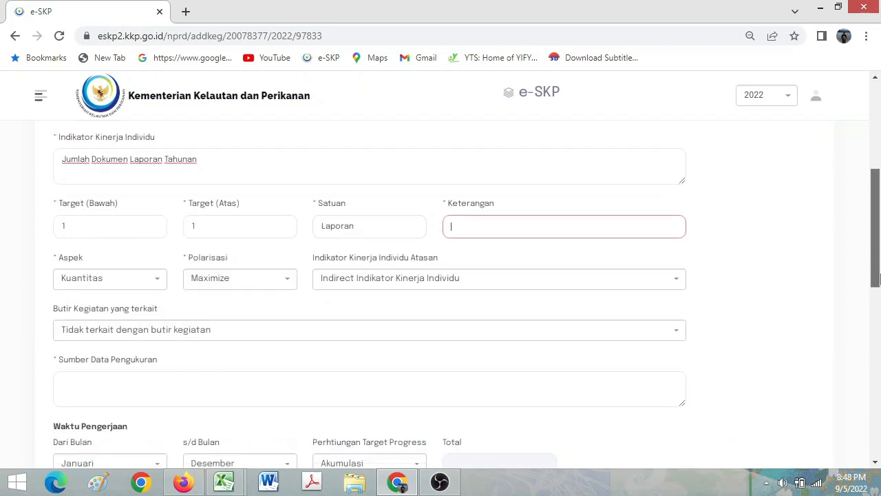
pyautogui.click(303, 356)
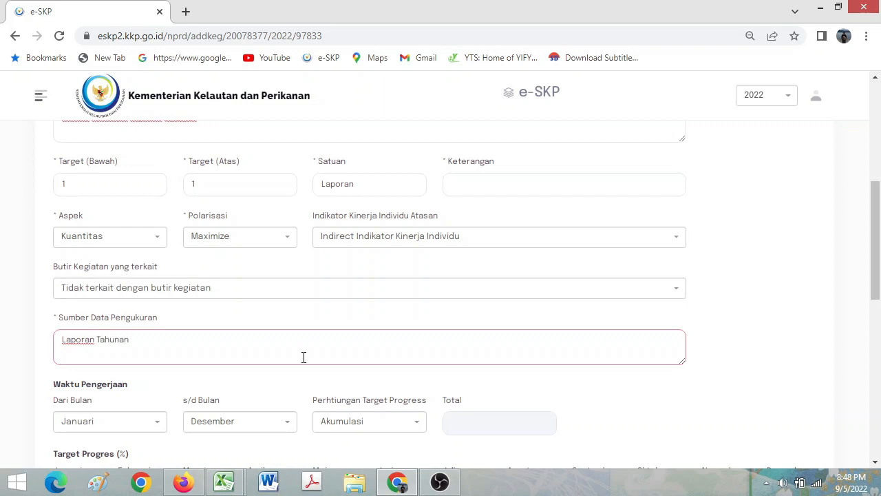
# Set Dari Bulan to Desember, enter a December Target Progres of 100, and submit the plan 14 indicator
pyautogui.scroll(-2, 873, 240)
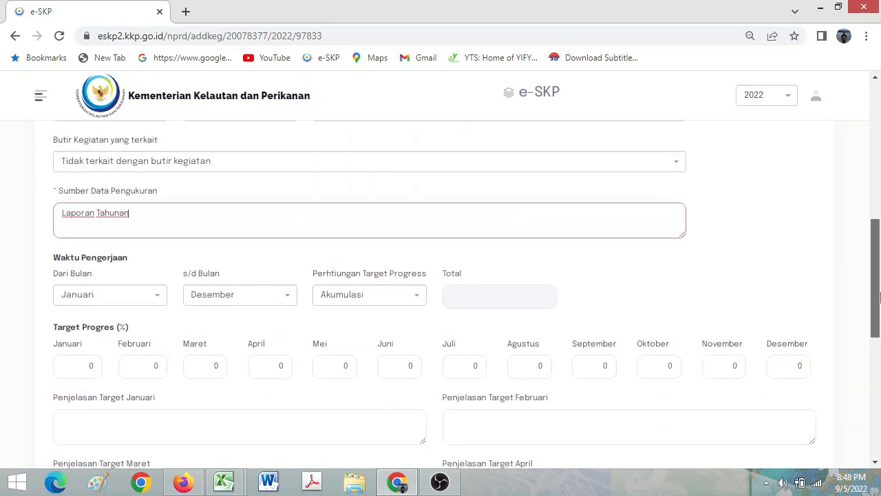
pyautogui.click(75, 291)
pyautogui.scroll(-2, 113, 430)
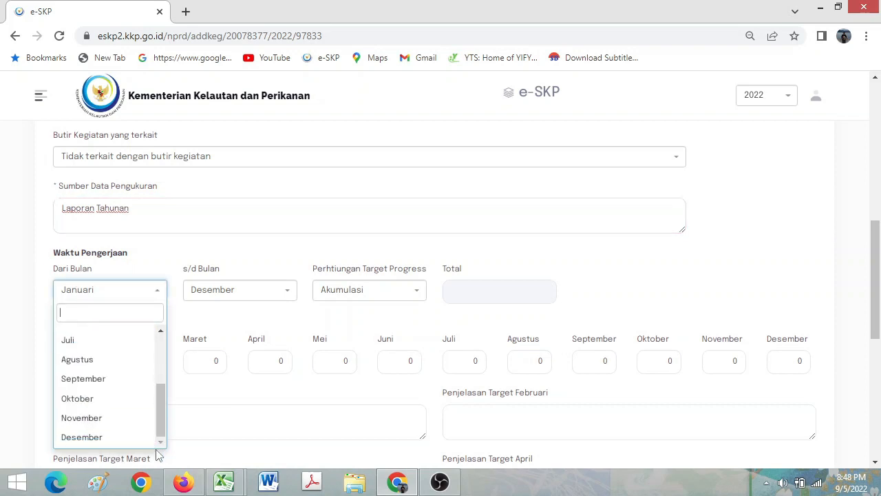
pyautogui.click(122, 438)
pyautogui.click(784, 367)
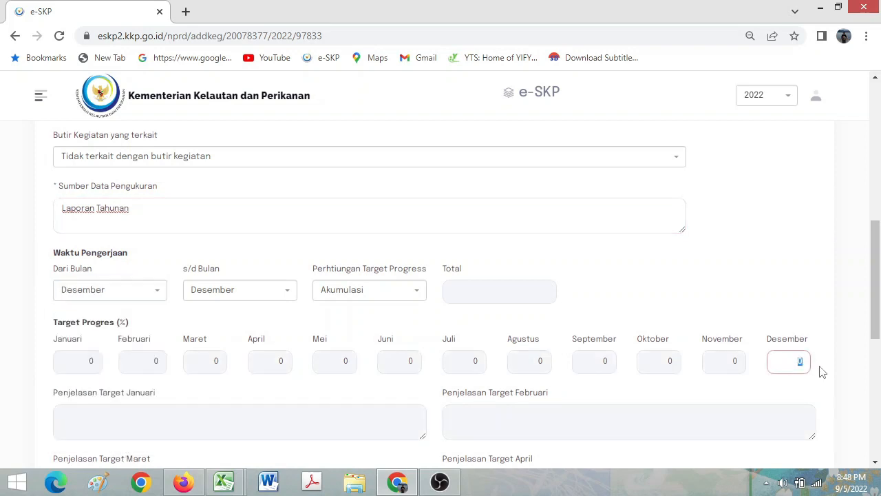
pyautogui.write('100')
pyautogui.scroll(-6, 879, 308)
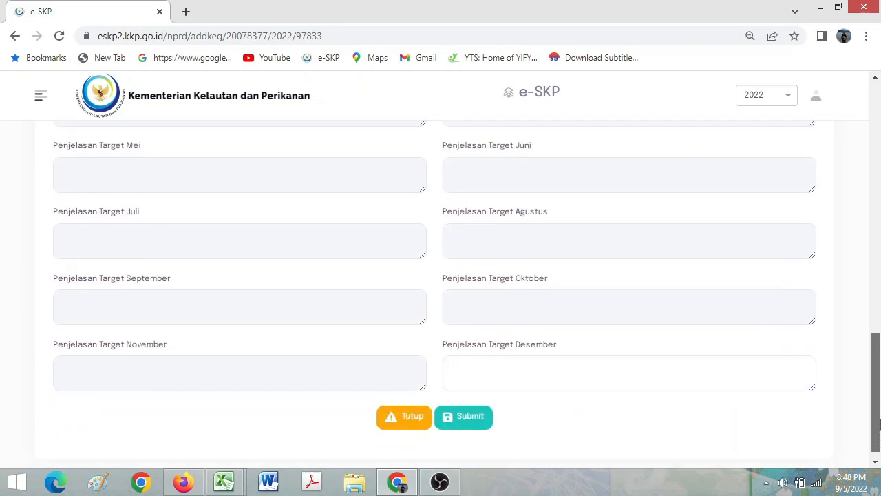
pyautogui.click(472, 402)
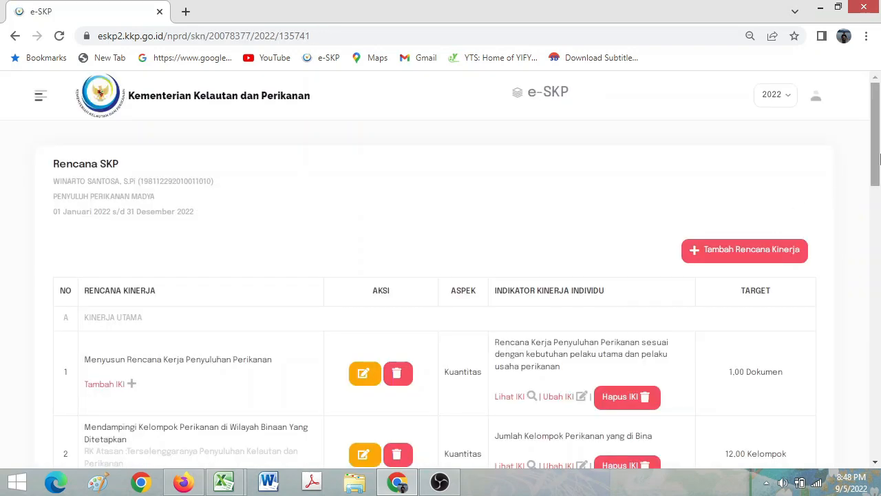
# Check the end of the Rencana SKP table and start a new Rencana Kinerja entry
pyautogui.moveTo(877, 158); pyautogui.dragTo(880, 455)
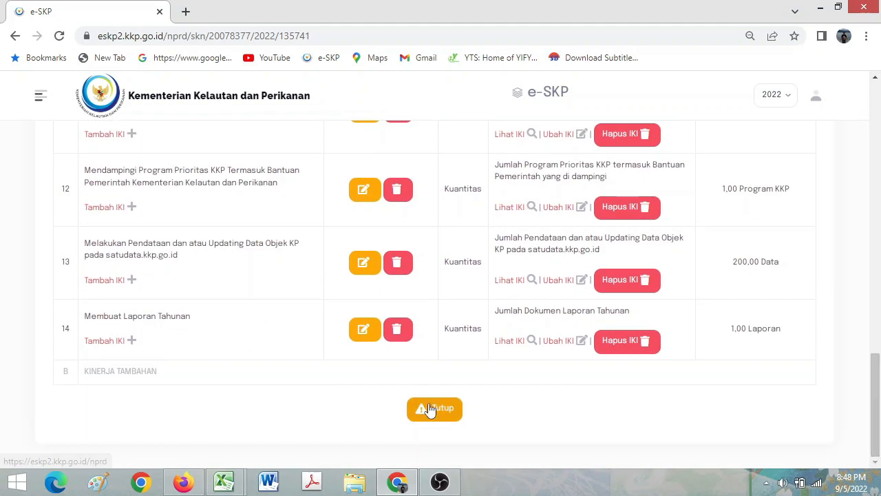
pyautogui.moveTo(877, 382); pyautogui.dragTo(877, 126)
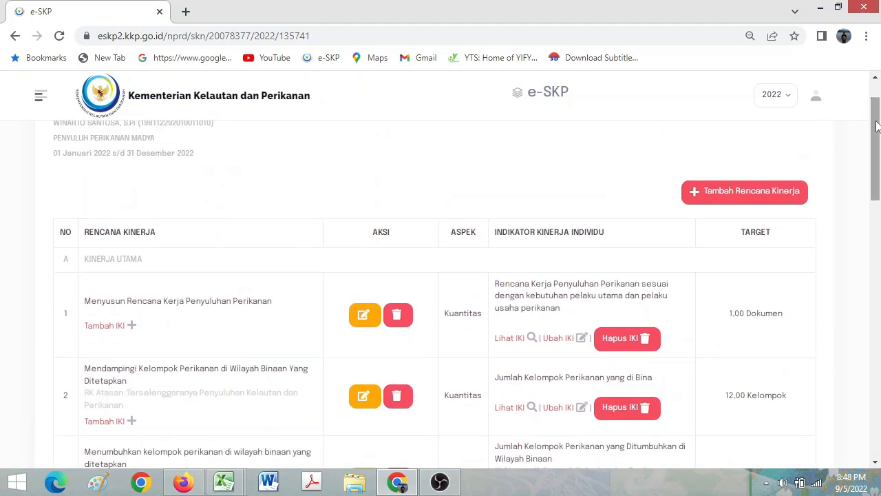
pyautogui.click(783, 192)
pyautogui.scroll(-3, 879, 229)
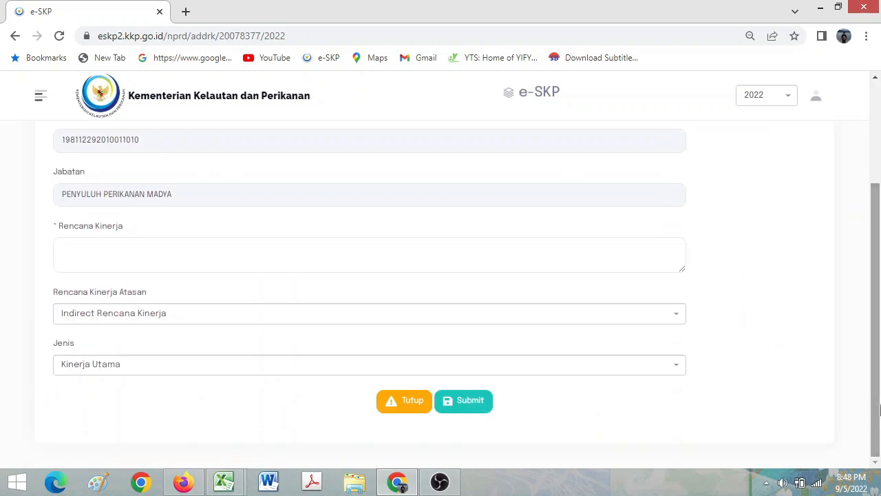
# Switch to Excel and copy the plan 15 text, "NIlai Indeks Prestasi Aparatur Sipil Negara (IP-ASN)", from cell E24
pyautogui.moveTo(224, 482)
pyautogui.click(263, 448)
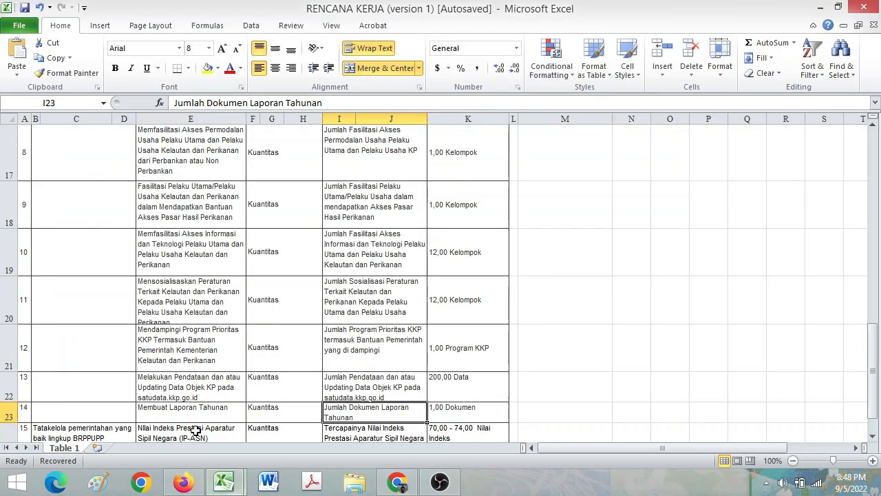
pyautogui.moveTo(876, 357); pyautogui.dragTo(873, 377)
pyautogui.doubleClick(154, 384)
pyautogui.moveTo(154, 384); pyautogui.dragTo(137, 285)
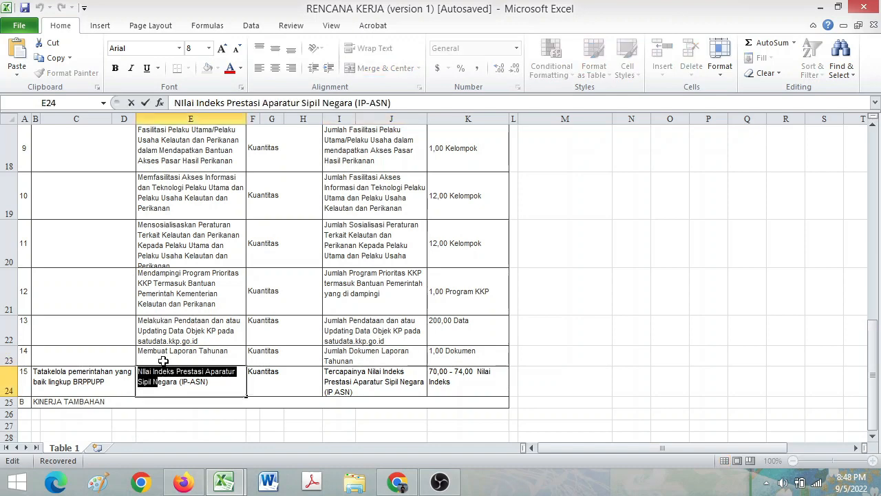
pyautogui.click(155, 384)
pyautogui.moveTo(139, 374); pyautogui.dragTo(299, 387)
pyautogui.hotkey('ctrl', 'c')
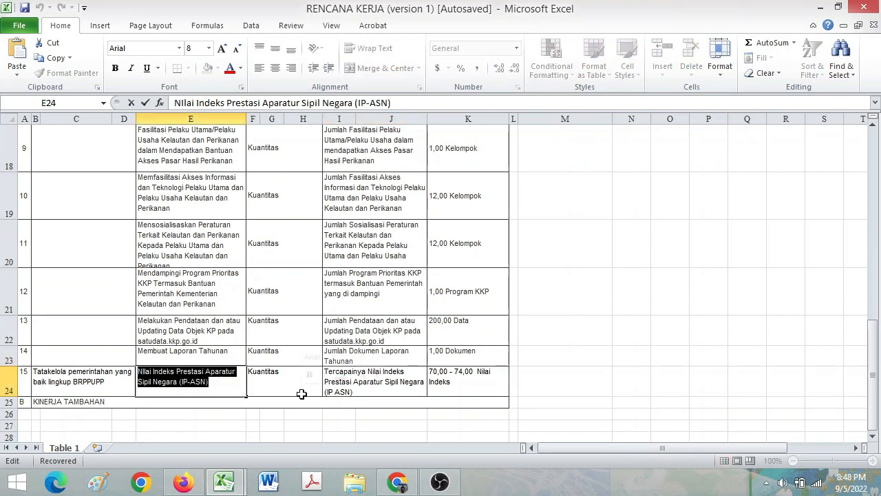
# Return to Chrome, paste the plan 15 text into Rencana Kinerja, set Rencana Kinerja Atasan to "Tatakelola pemerintahan yang baik lingkup BRPPUPP" and submit
pyautogui.click(397, 482)
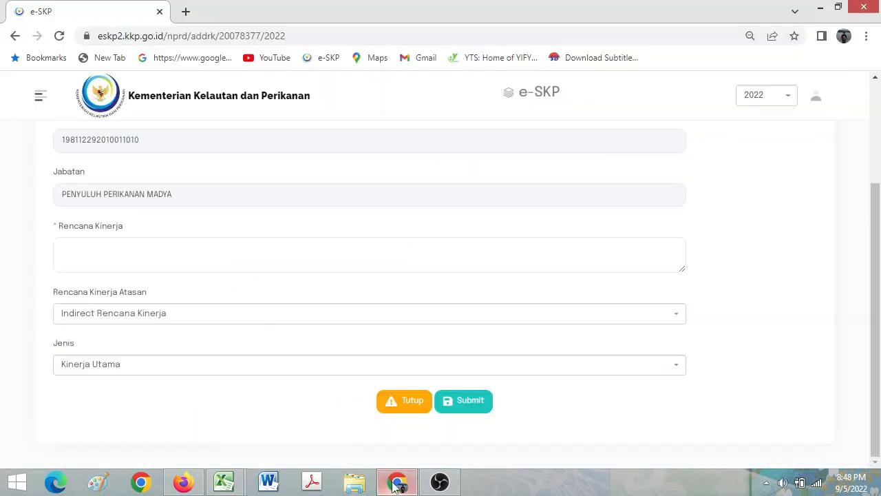
pyautogui.click(148, 256)
pyautogui.hotkey('ctrl', 'v')
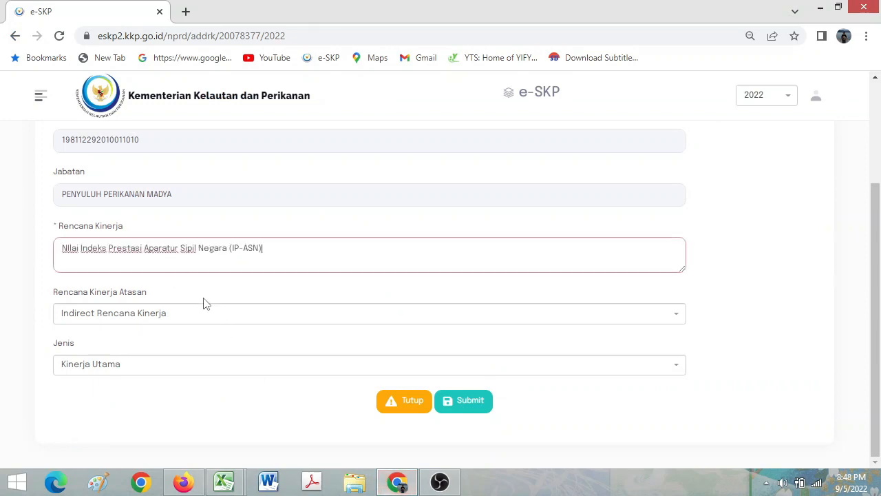
pyautogui.click(209, 314)
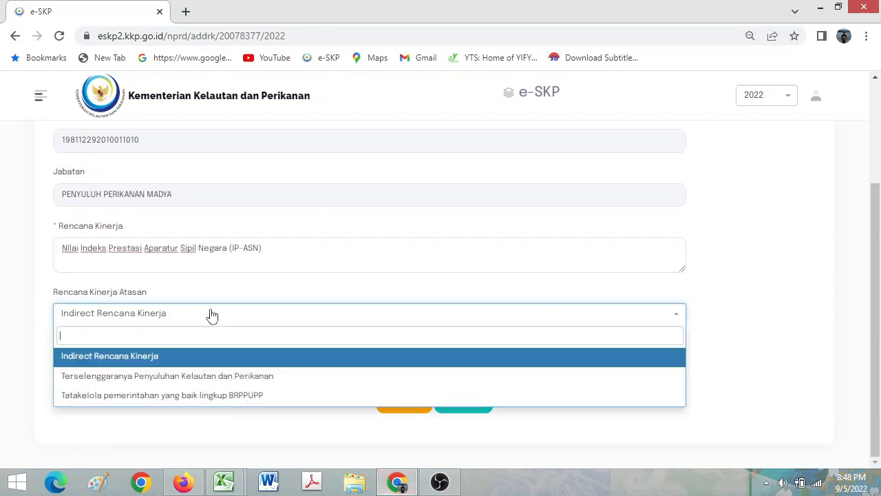
pyautogui.click(220, 397)
pyautogui.click(478, 405)
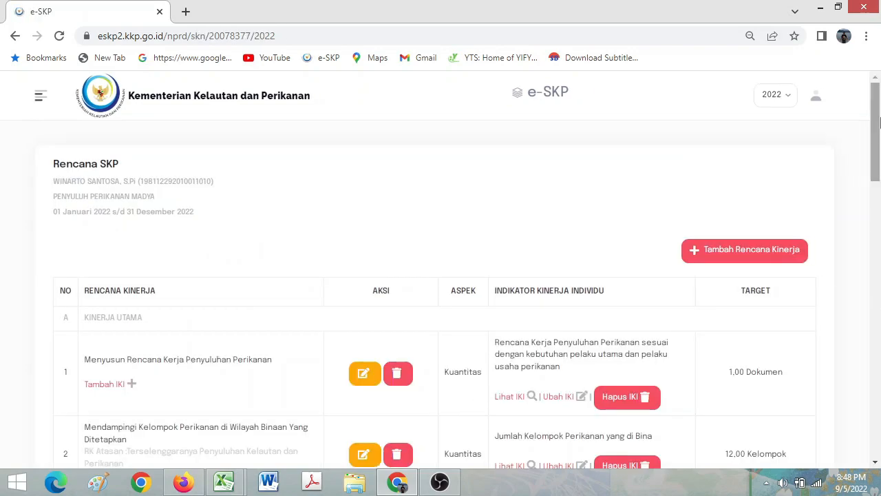
# Start a new Indikator Kinerja Individu for plan 15, the IP-ASN index plan, and activate its indicator field
pyautogui.moveTo(877, 126); pyautogui.dragTo(879, 402)
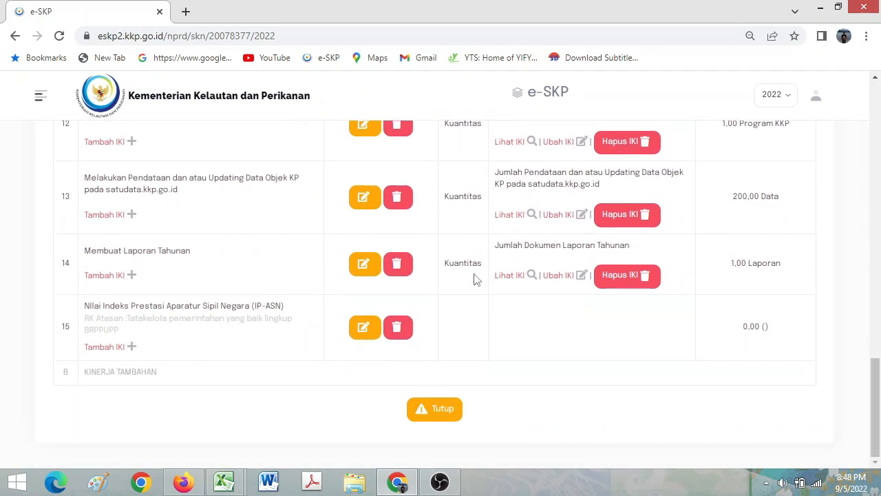
pyautogui.click(103, 348)
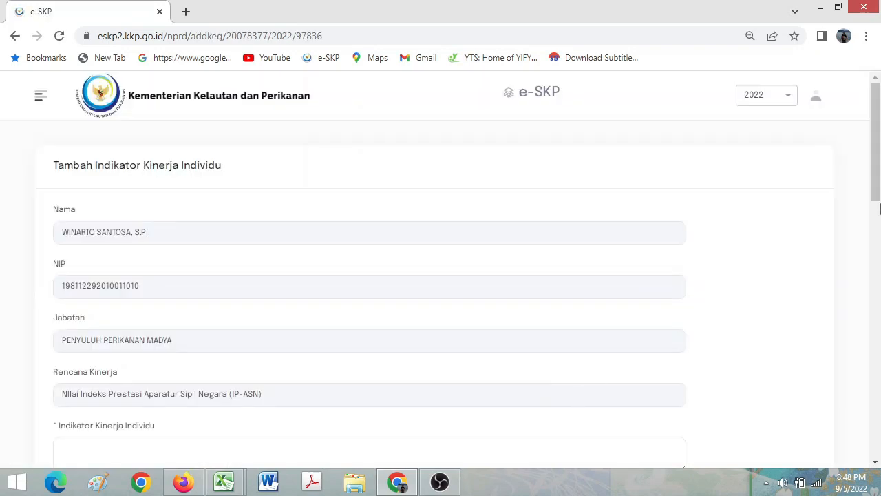
pyautogui.moveTo(879, 209); pyautogui.dragTo(879, 273)
pyautogui.click(268, 242)
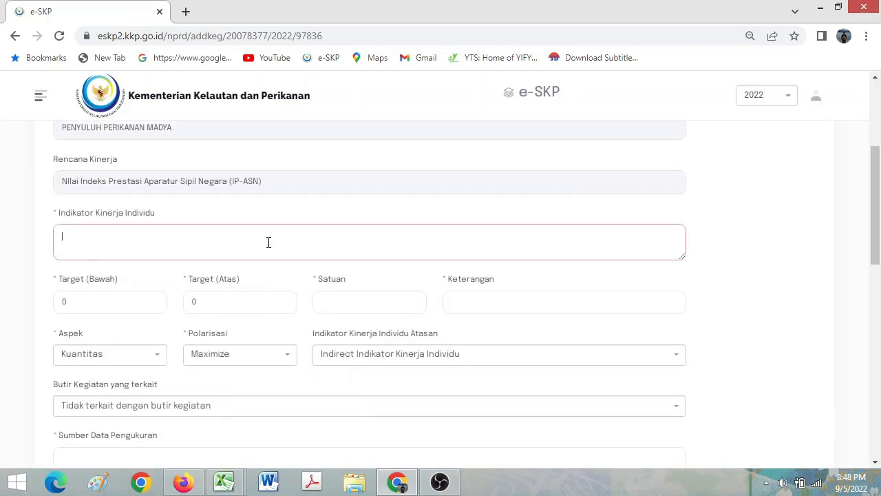
# Switch to Excel and copy "Tercapainya Nilai Indeks Prestasi Aparatur Sipil Negara (IP ASN)" from cell I24
pyautogui.moveTo(385, 489)
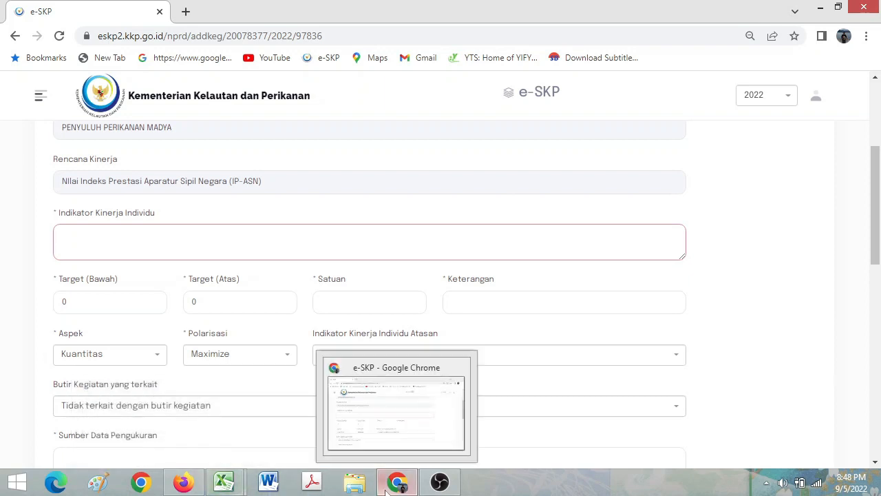
pyautogui.moveTo(224, 482)
pyautogui.click(299, 416)
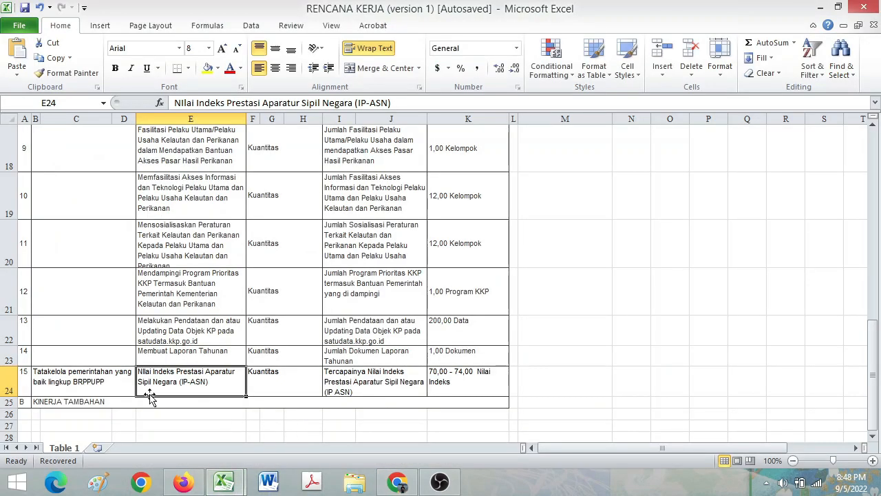
pyautogui.doubleClick(324, 373)
pyautogui.moveTo(324, 371); pyautogui.dragTo(469, 441)
pyautogui.hotkey('ctrl', 'c')
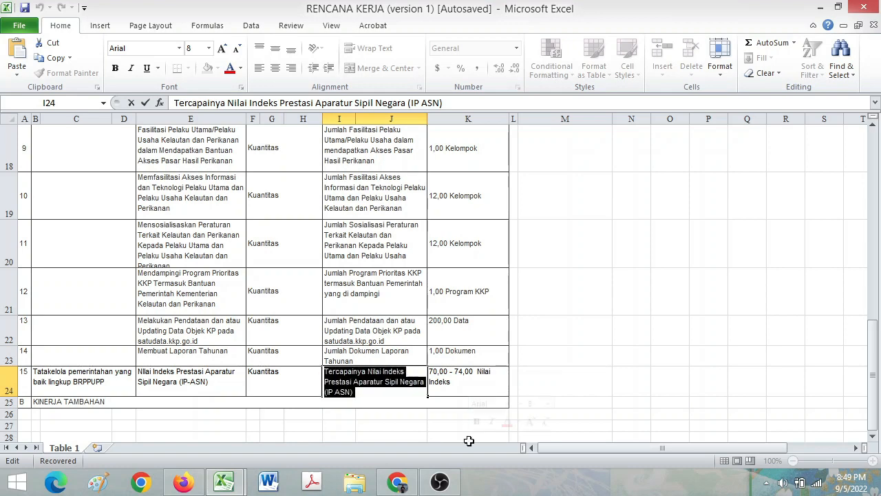
# Return to Chrome, paste the copied text into Indikator Kinerja Individu, and set Target Bawah to 70 and Target Atas to 74
pyautogui.click(397, 482)
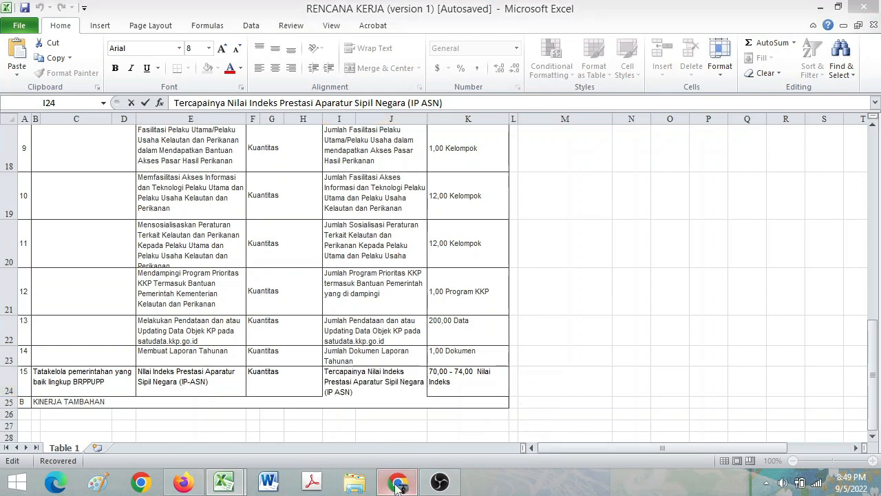
pyautogui.hotkey('ctrl', 'v')
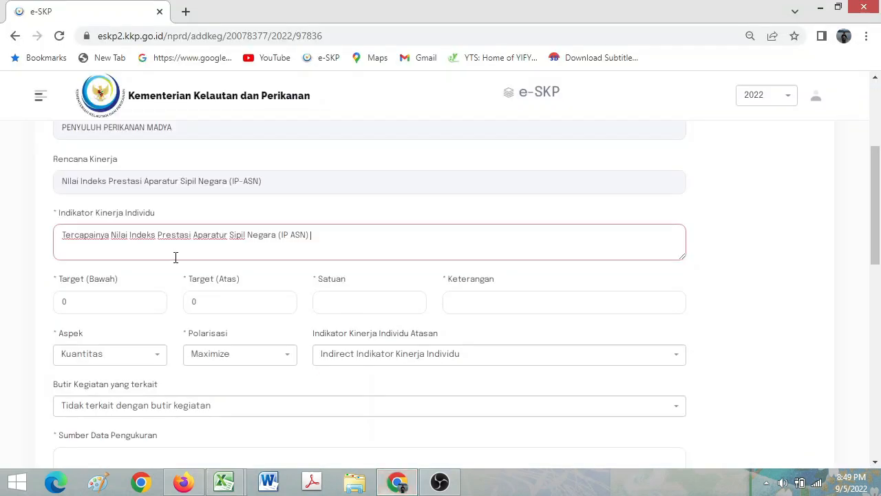
pyautogui.doubleClick(103, 301)
pyautogui.write('70')
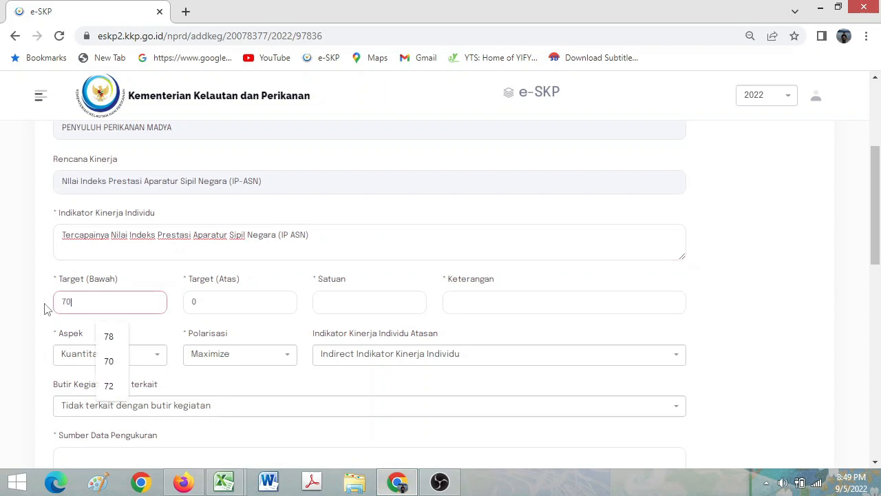
pyautogui.press('Tab')
pyautogui.write('74')
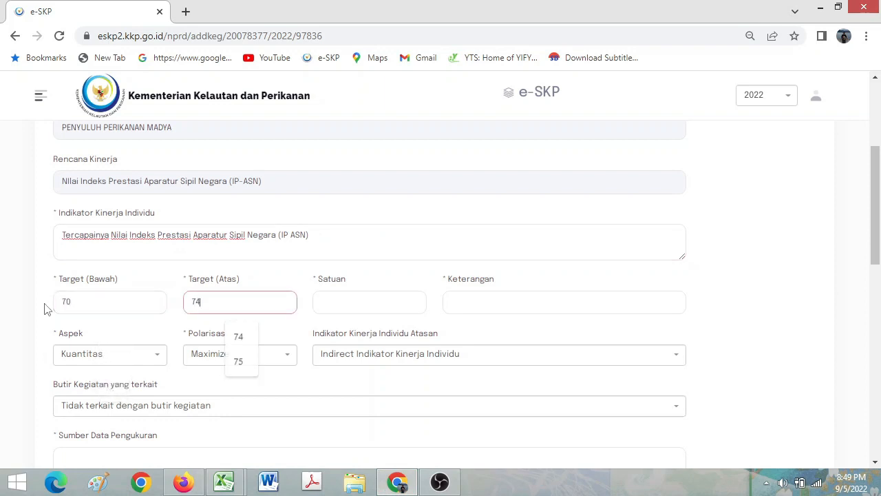
pyautogui.press('Tab')
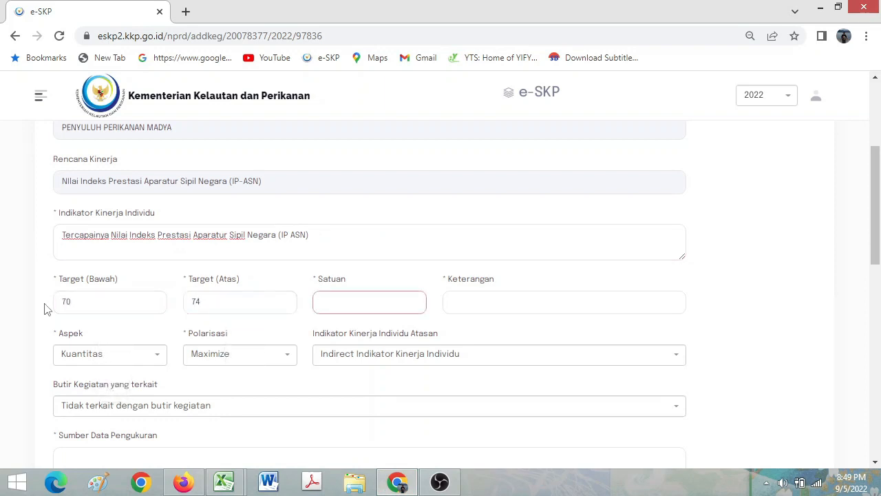
# Check plan 15's target unit in the Excel work plan and enter "Nilai Indeks" as the Satuan in Chrome
pyautogui.write('N')
pyautogui.press('BackSpace')
pyautogui.write('I')
pyautogui.moveTo(224, 482)
pyautogui.click(325, 427)
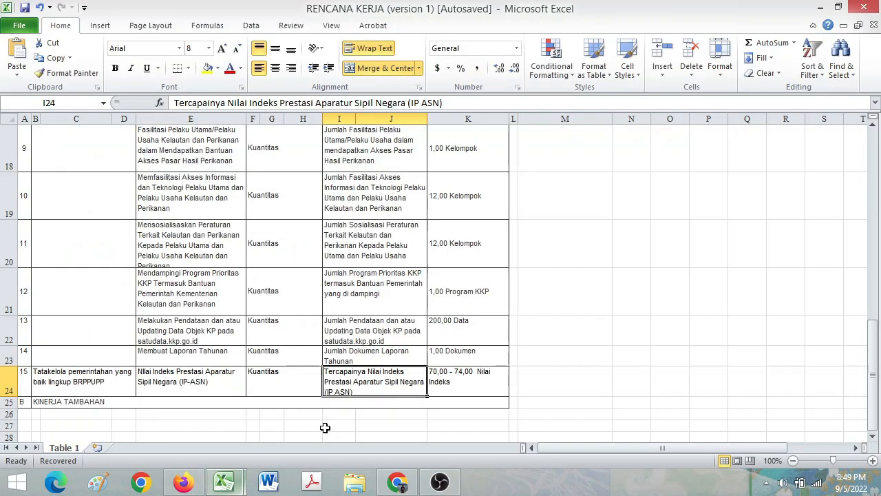
pyautogui.click(397, 482)
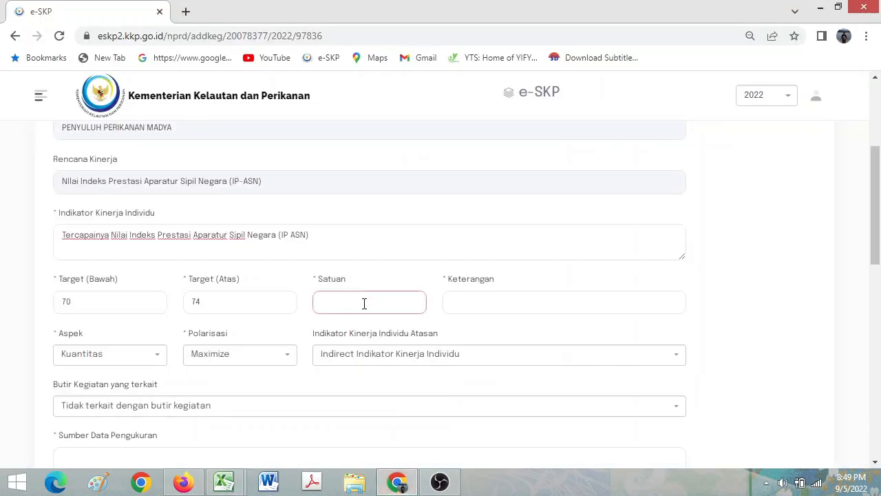
pyautogui.write('Nilai Indeks')
# Set the Indikator Kinerja Individu Atasan to "Indeks Profesionalitas ASN BRPPUPP (indeks)"
pyautogui.moveTo(877, 248); pyautogui.dragTo(878, 292)
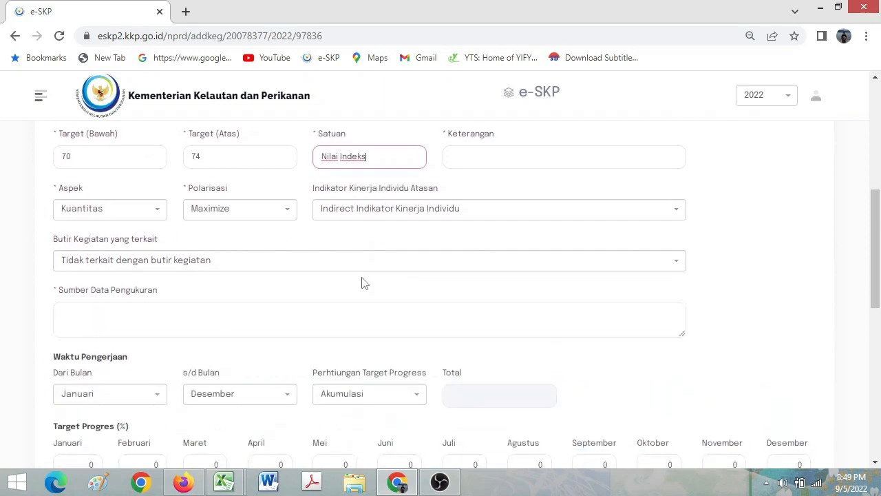
pyautogui.click(328, 269)
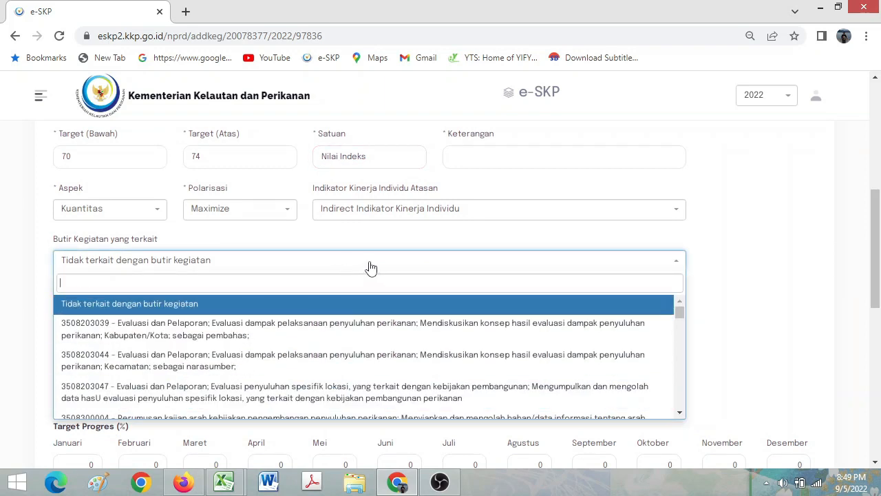
pyautogui.click(544, 212)
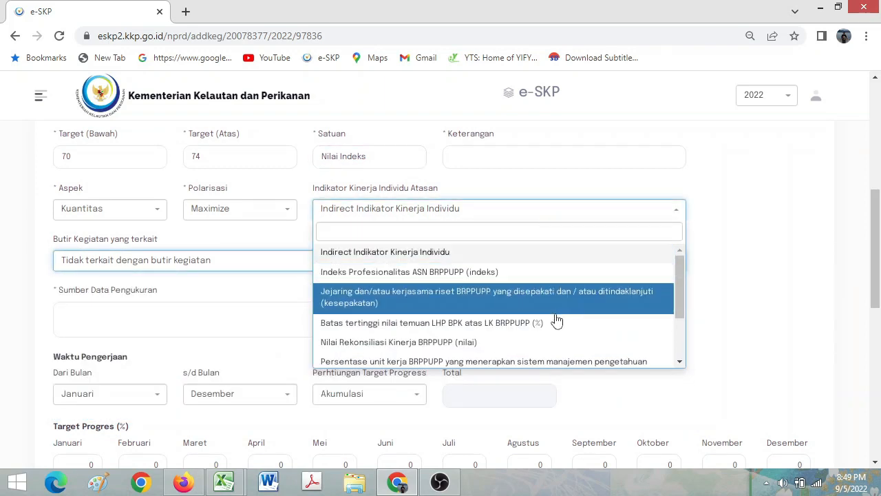
pyautogui.click(573, 283)
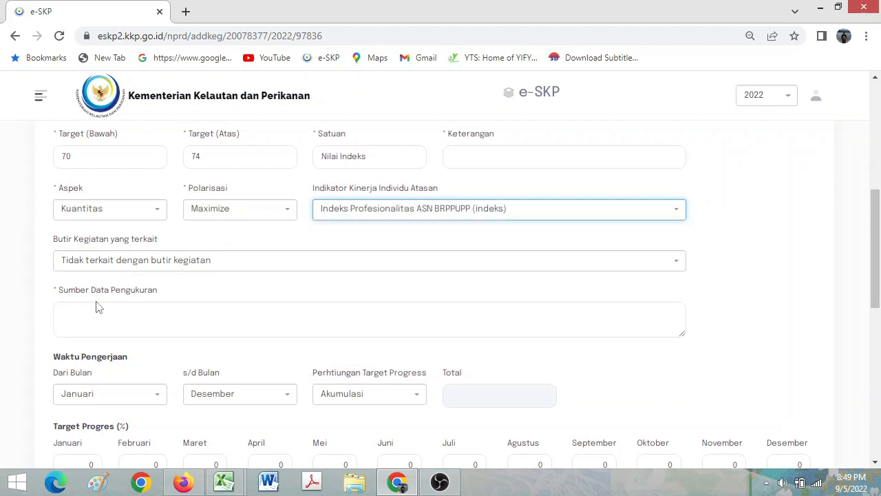
# Enter "IP ASN" as the Sumber Data Pengukuran
pyautogui.click(285, 331)
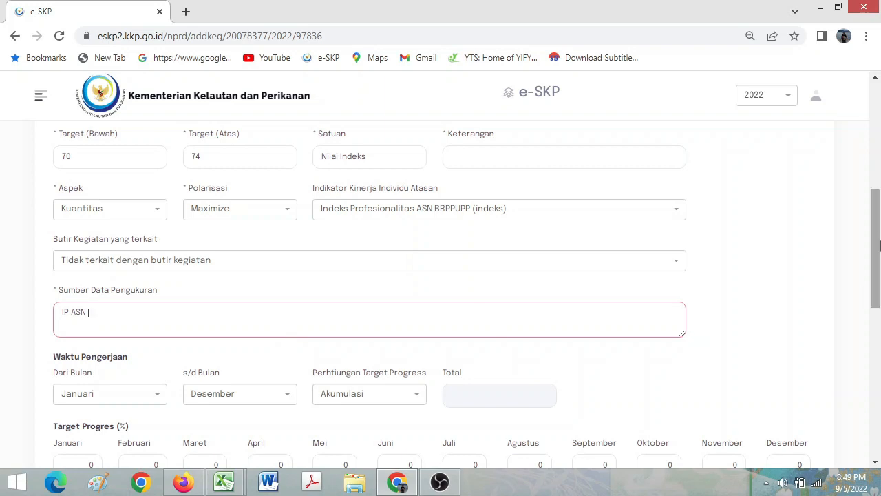
pyautogui.scroll(-3, 501, 331)
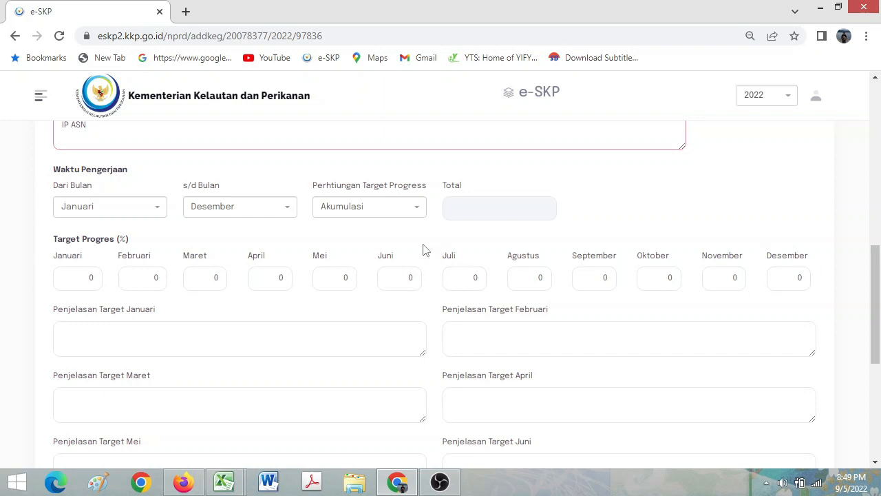
pyautogui.moveTo(79, 257); pyautogui.dragTo(116, 291)
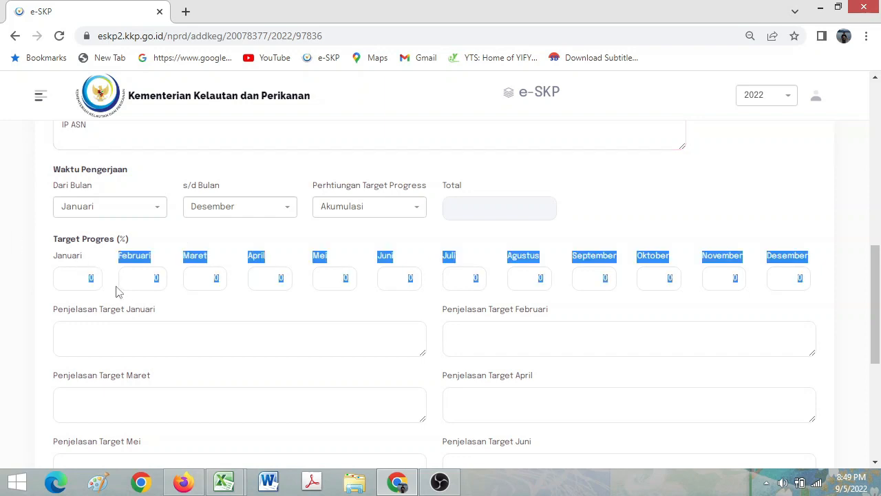
pyautogui.click(88, 277)
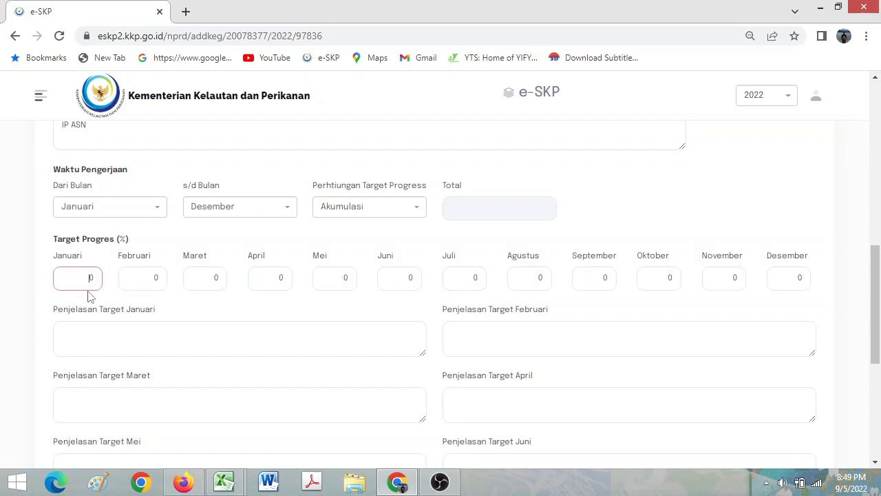
pyautogui.press('Tab')
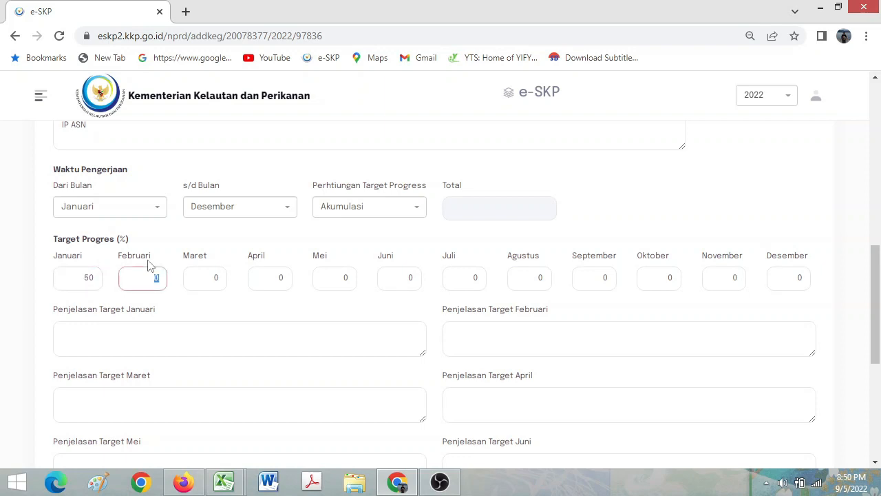
pyautogui.click(87, 279)
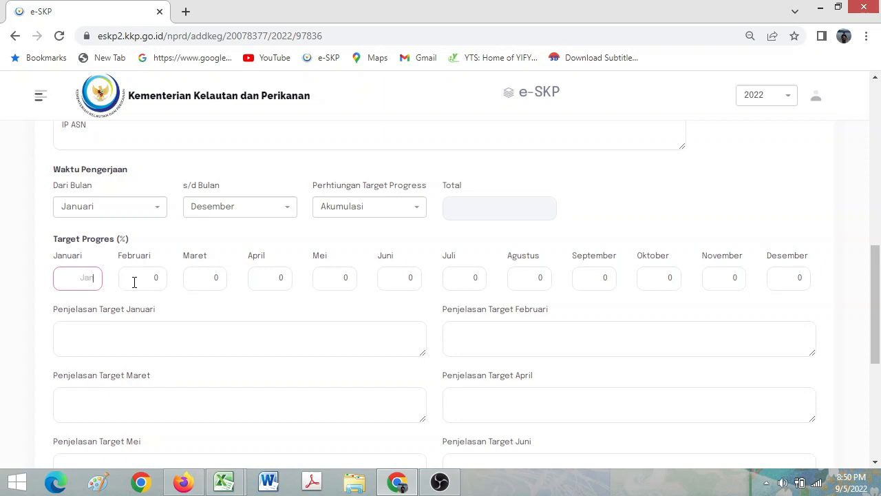
pyautogui.click(153, 215)
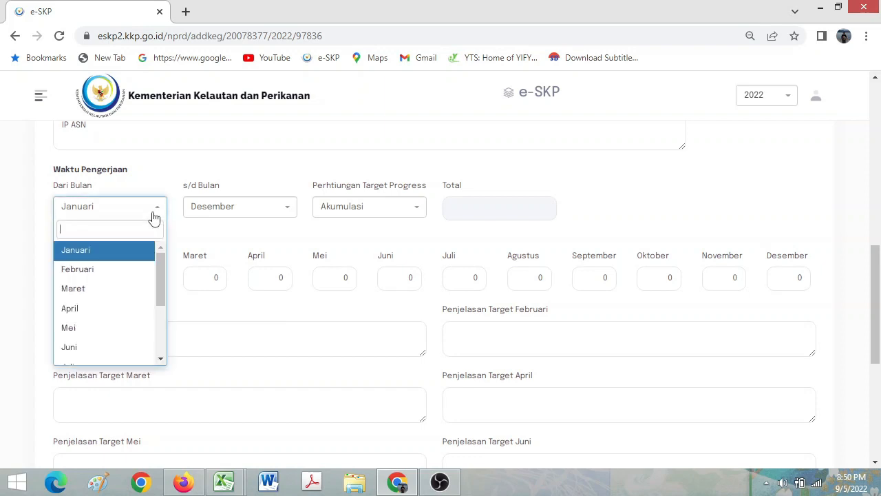
pyautogui.click(146, 326)
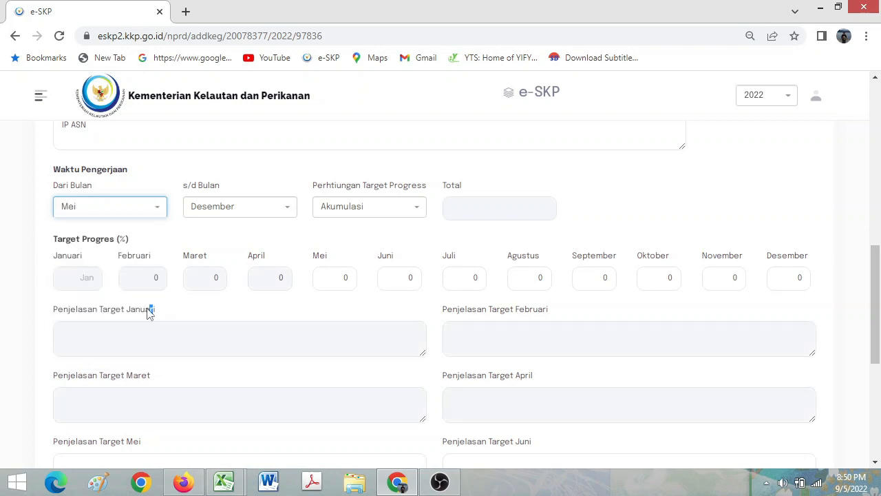
pyautogui.click(162, 206)
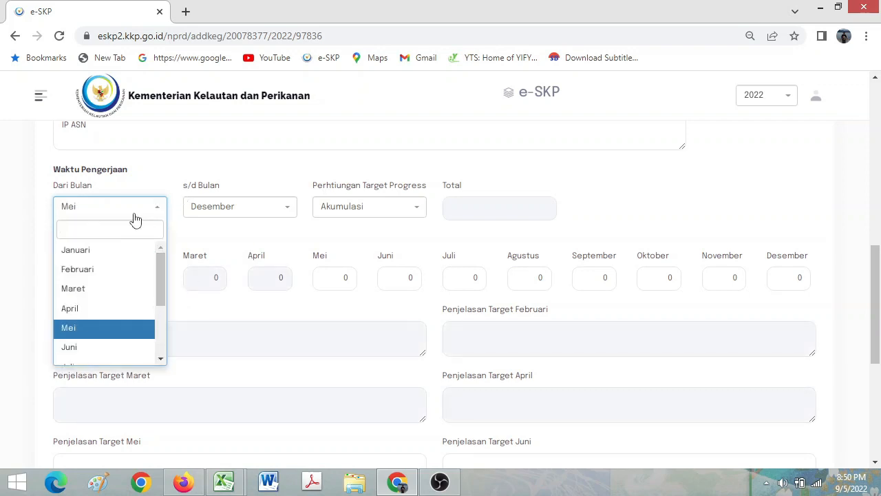
pyautogui.click(123, 252)
# Set Target Progres to 5% for Januari, Februari, November and Desember and 10% for Maret through Oktober, and submit the indicator
pyautogui.click(86, 281)
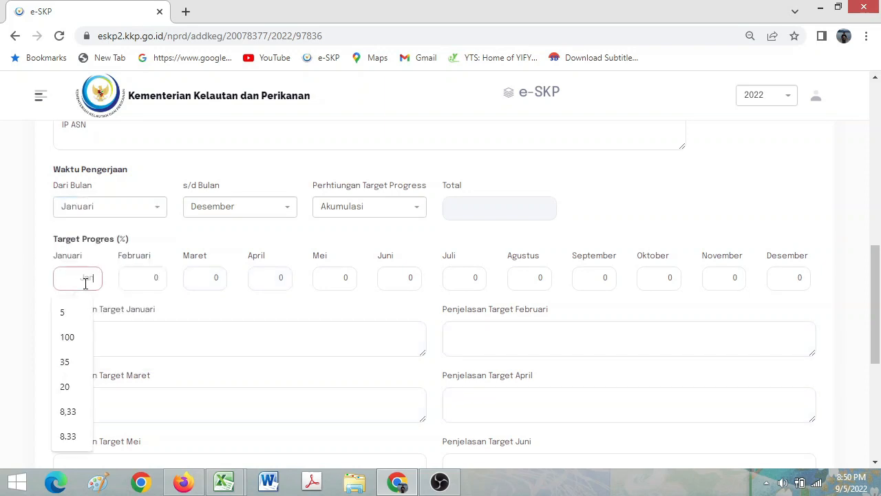
pyautogui.write('5')
pyautogui.press('Tab')
pyautogui.write('5')
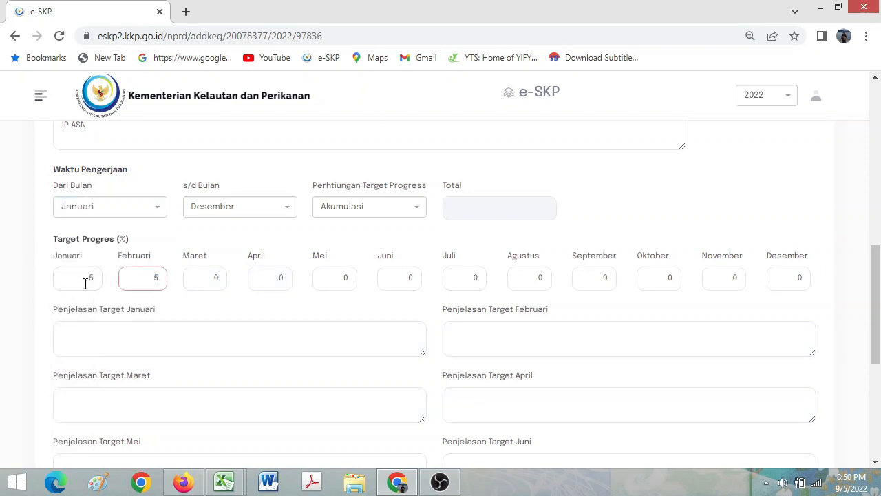
pyautogui.press('Tab')
pyautogui.write('10')
pyautogui.press('Tab')
pyautogui.write('10')
pyautogui.press('Tab')
pyautogui.write('10')
pyautogui.press('Tab')
pyautogui.write('10')
pyautogui.press('Tab')
pyautogui.write('10')
pyautogui.press('Tab')
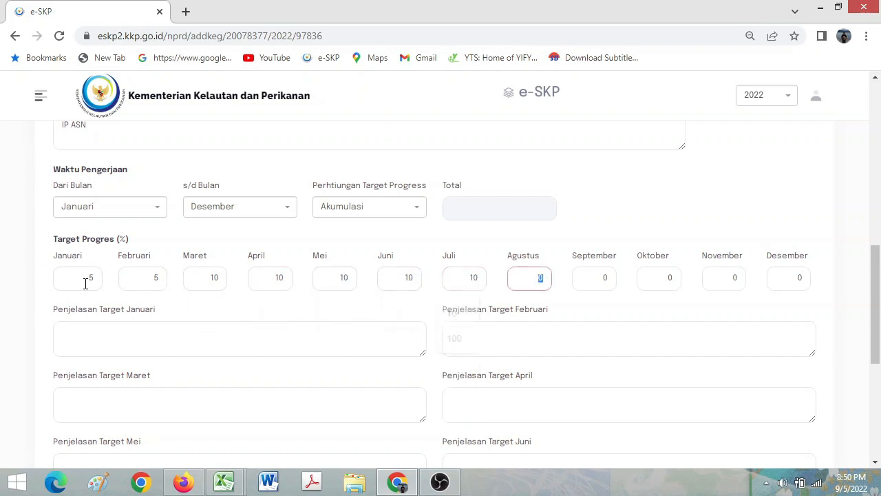
pyautogui.write('10')
pyautogui.press('Tab')
pyautogui.write('10')
pyautogui.press('Tab')
pyautogui.write('10')
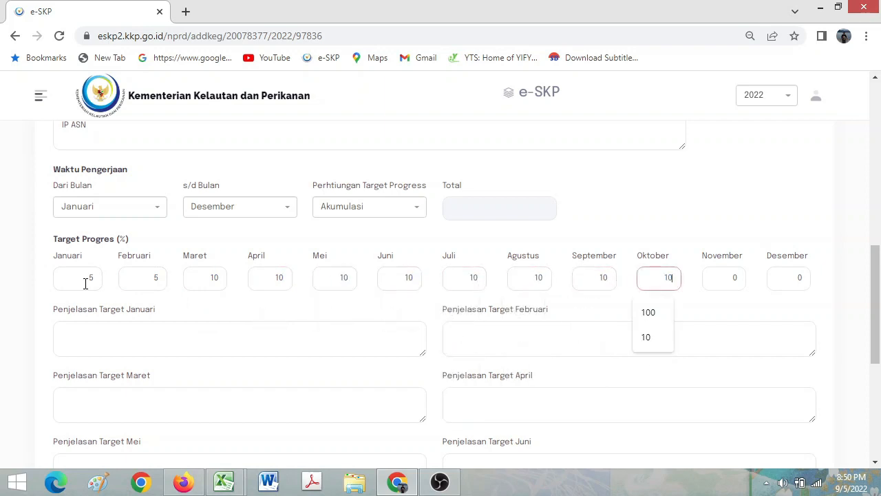
pyautogui.press('Tab')
pyautogui.write('5')
pyautogui.press('Tab')
pyautogui.write('5')
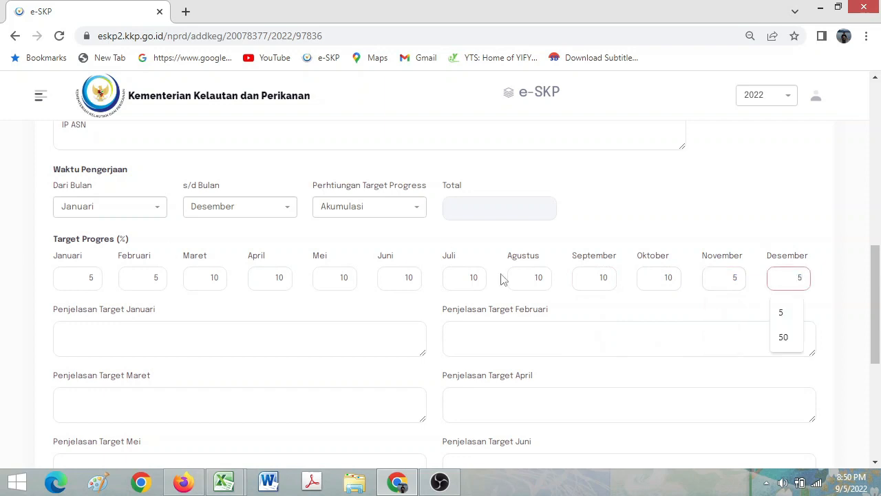
pyautogui.moveTo(875, 293); pyautogui.dragTo(875, 389)
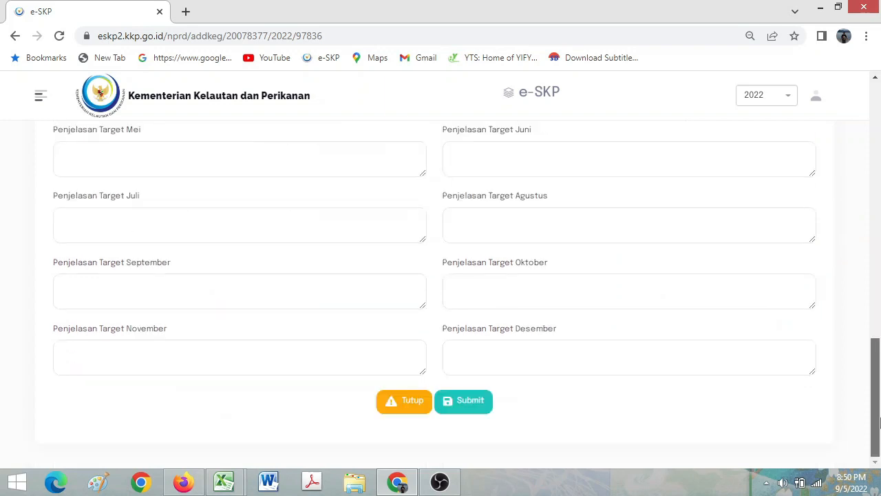
pyautogui.click(460, 405)
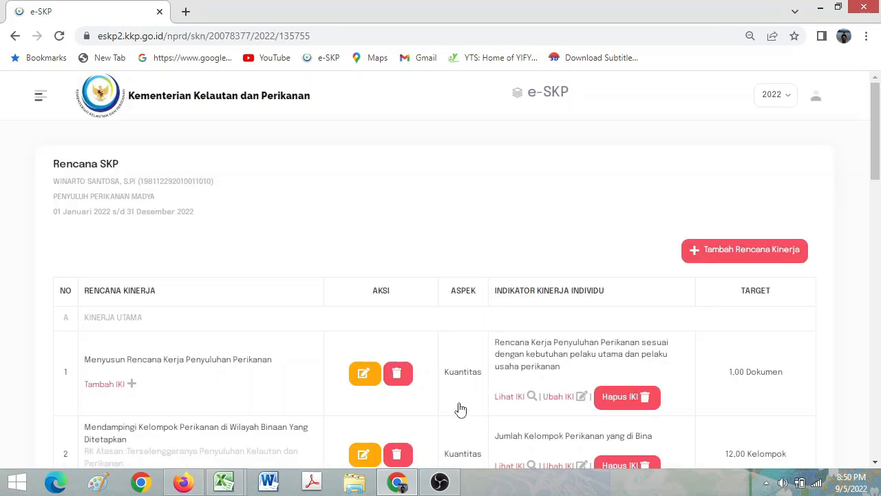
# Edit plan 2's individual indicator, reselect "Jumlah Kelompok Pelaku Utama / Pelaku Usaha yang Disuluh di Satminkal BRPPUPP (Kelompok)" as Indikator Kinerja Individu Atasan, and submit
pyautogui.moveTo(875, 160); pyautogui.dragTo(879, 435)
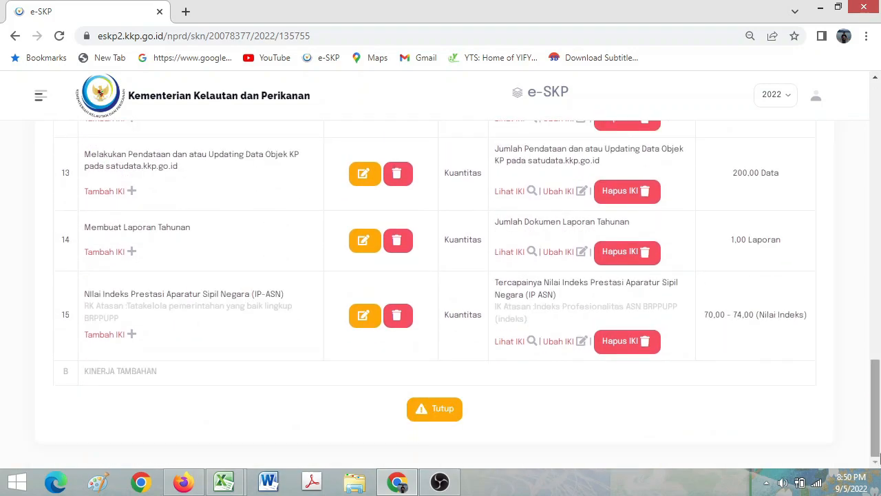
pyautogui.moveTo(879, 441); pyautogui.dragTo(879, 218)
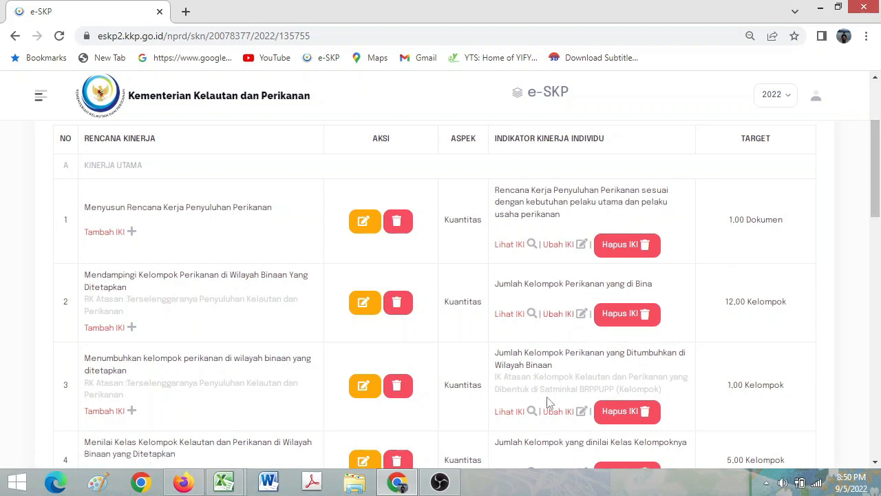
pyautogui.click(561, 317)
pyautogui.moveTo(880, 127); pyautogui.dragTo(880, 229)
pyautogui.click(525, 219)
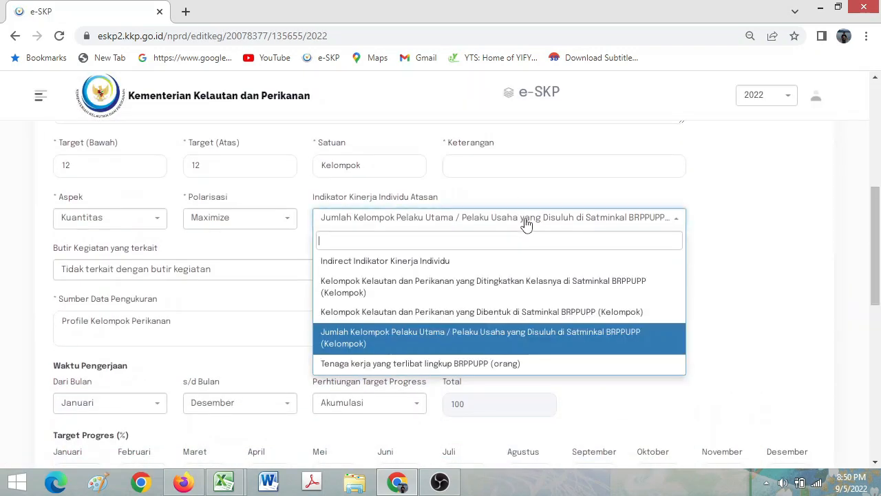
pyautogui.click(525, 338)
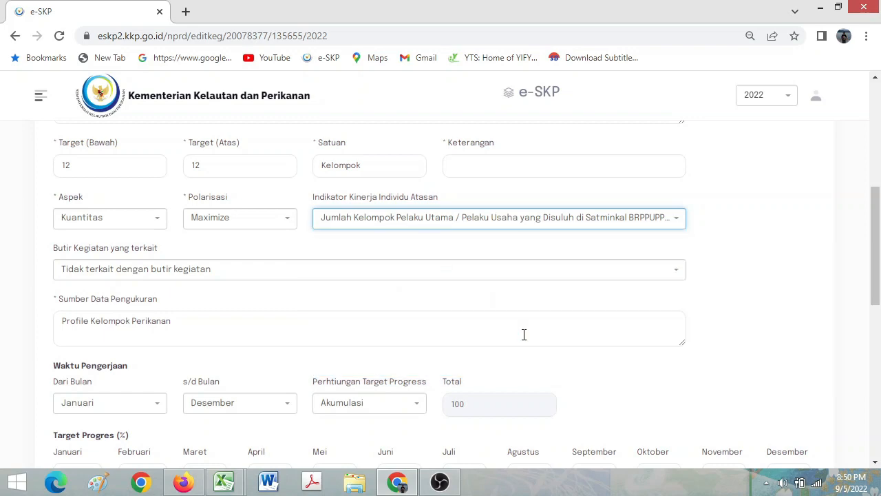
pyautogui.moveTo(875, 245); pyautogui.dragTo(876, 400)
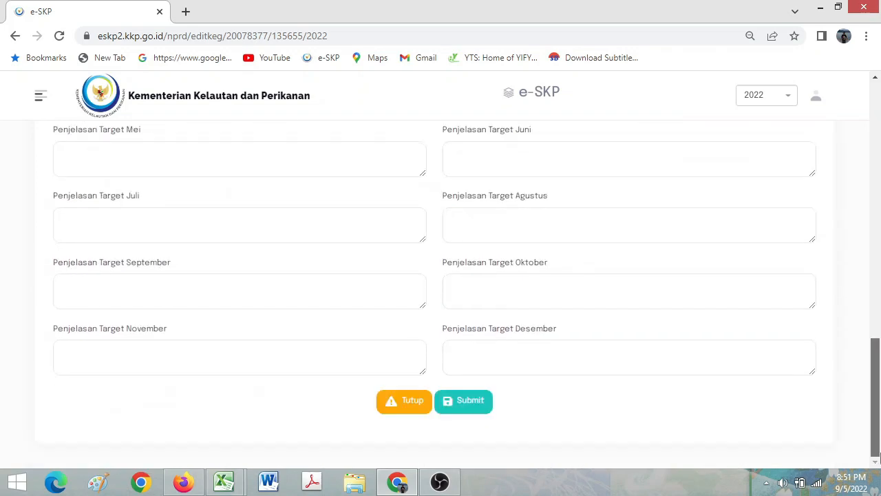
pyautogui.click(453, 412)
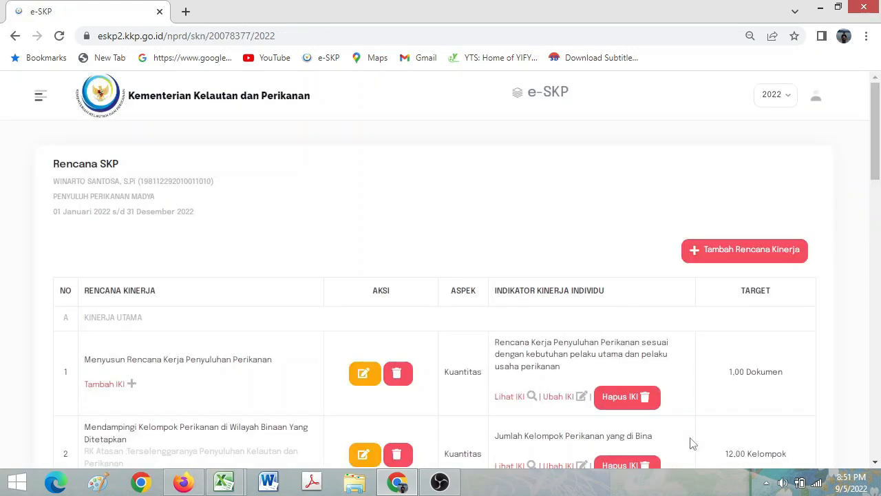
# Reopen the 2022 Rencana Kinerja list from Penyusunan SKP and check plan 2's individual indicator for its superior indicator
pyautogui.moveTo(879, 138)
pyautogui.mouseDown()
pyautogui.moveTo(880, 247)
pyautogui.moveTo(879, 136)
pyautogui.mouseUp()
pyautogui.click(40, 96)
pyautogui.click(80, 160)
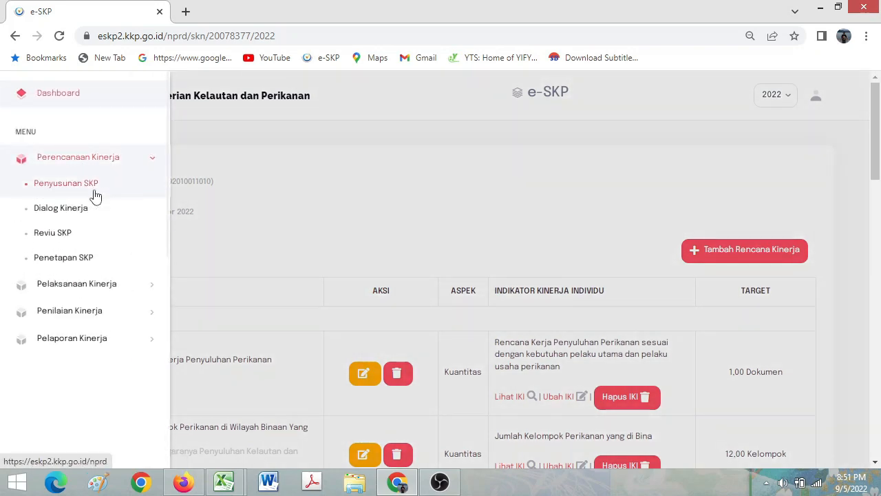
pyautogui.click(95, 194)
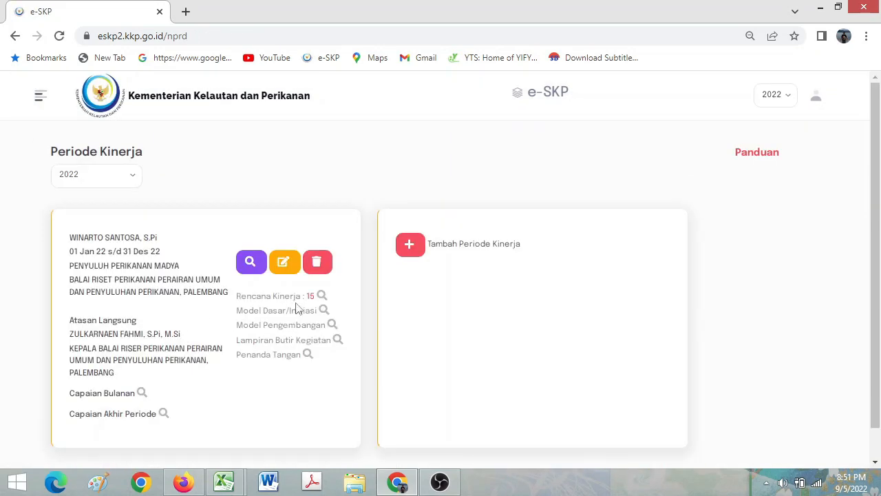
pyautogui.click(312, 299)
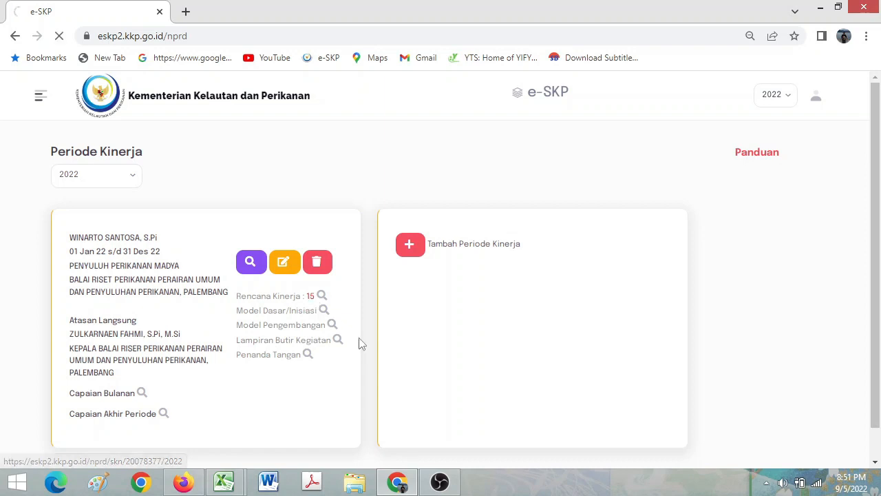
pyautogui.moveTo(878, 106); pyautogui.dragTo(879, 172)
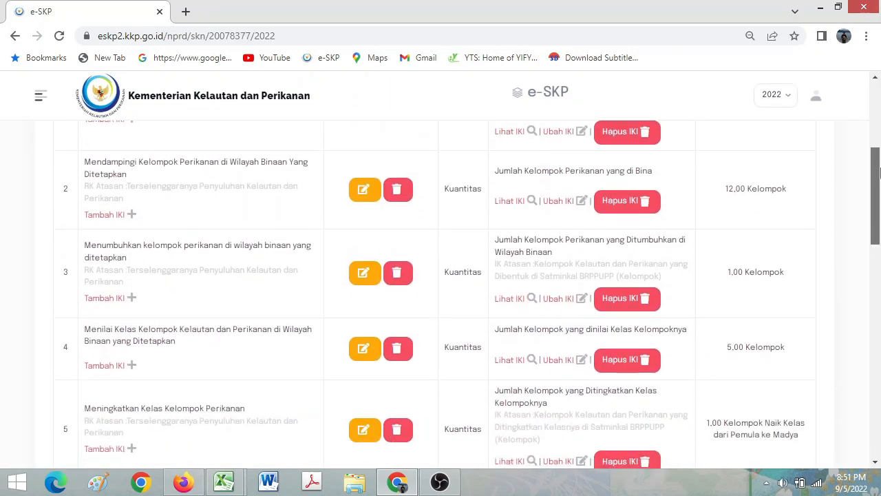
pyautogui.scroll(1, 878, 172)
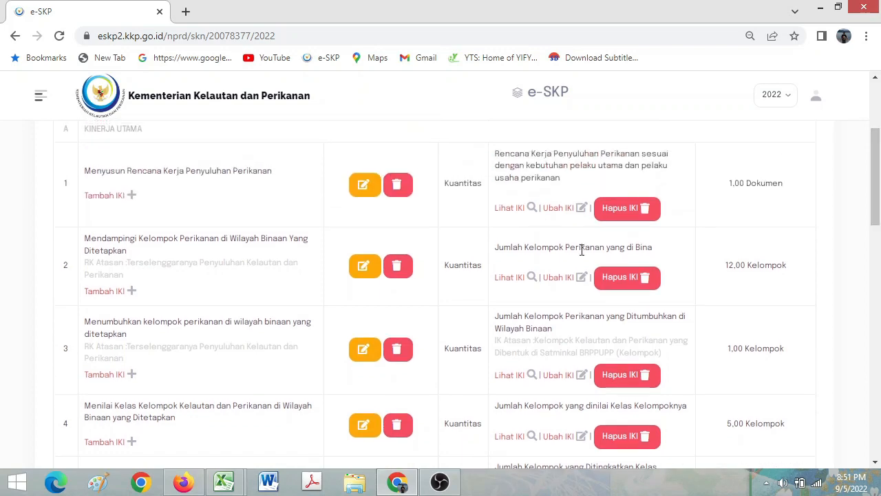
pyautogui.moveTo(559, 248); pyautogui.dragTo(601, 249)
pyautogui.scroll(3, 809, 163)
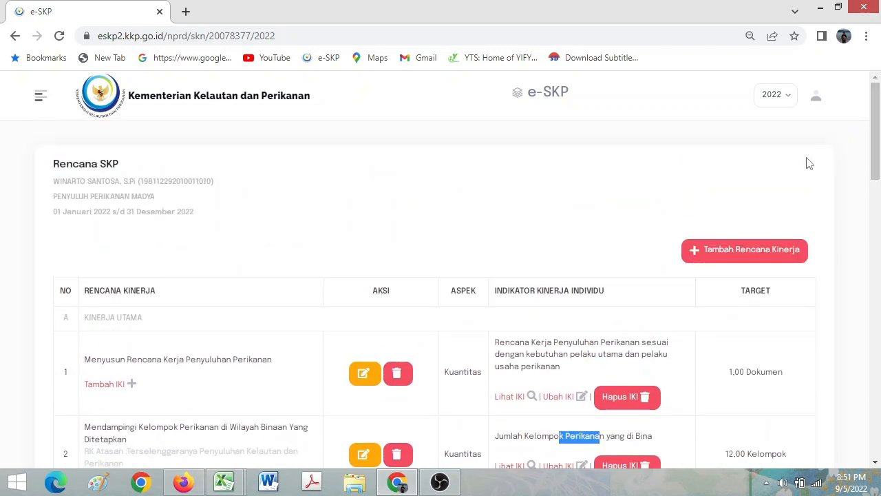
# Sign out of e-SKP and log back in with the saved credentials, solving the arithmetic check
pyautogui.click(815, 96)
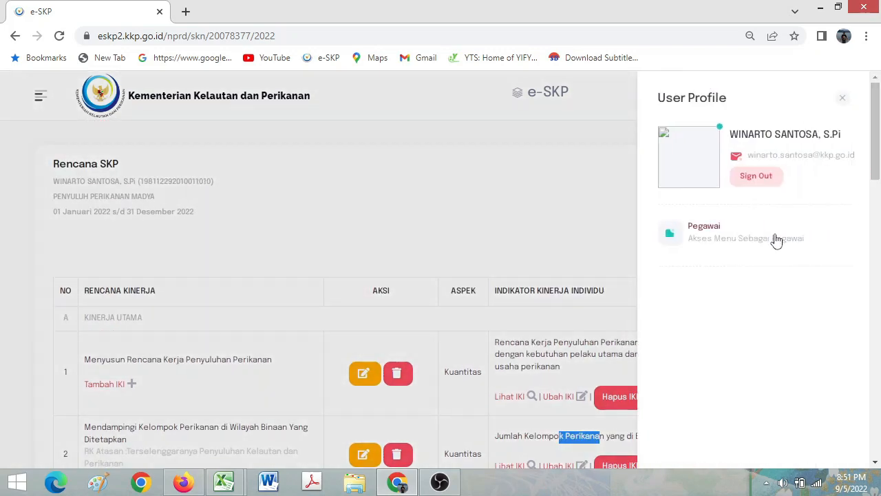
pyautogui.click(757, 177)
pyautogui.click(189, 360)
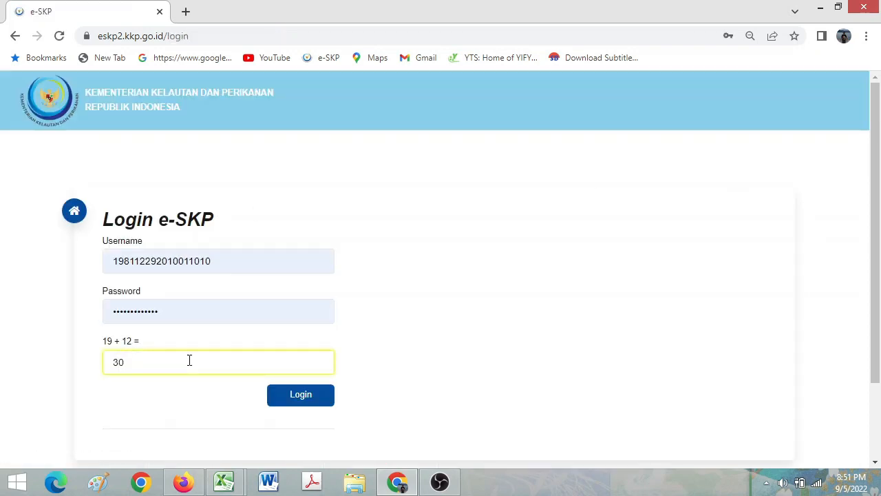
pyautogui.write('30')
pyautogui.click(303, 405)
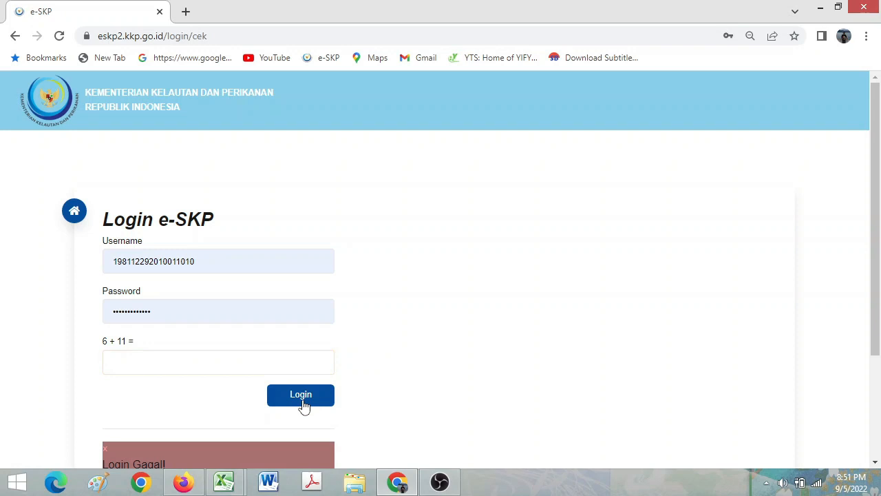
pyautogui.click(229, 355)
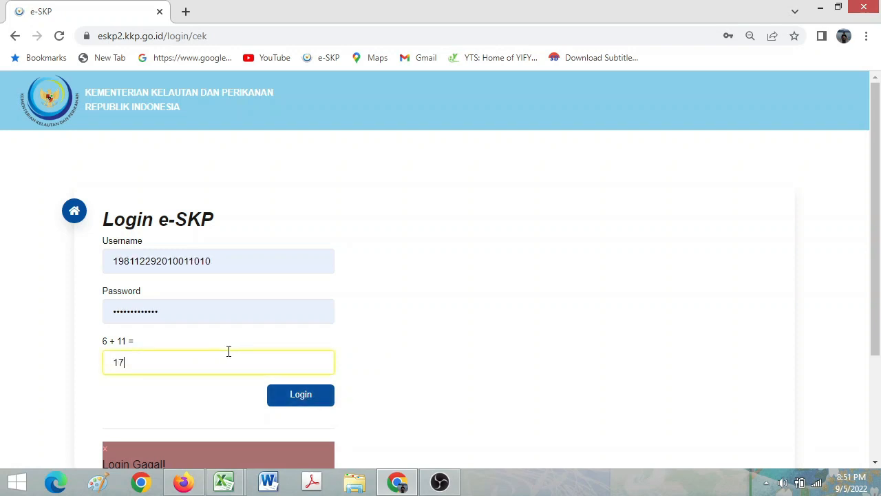
pyautogui.click(291, 400)
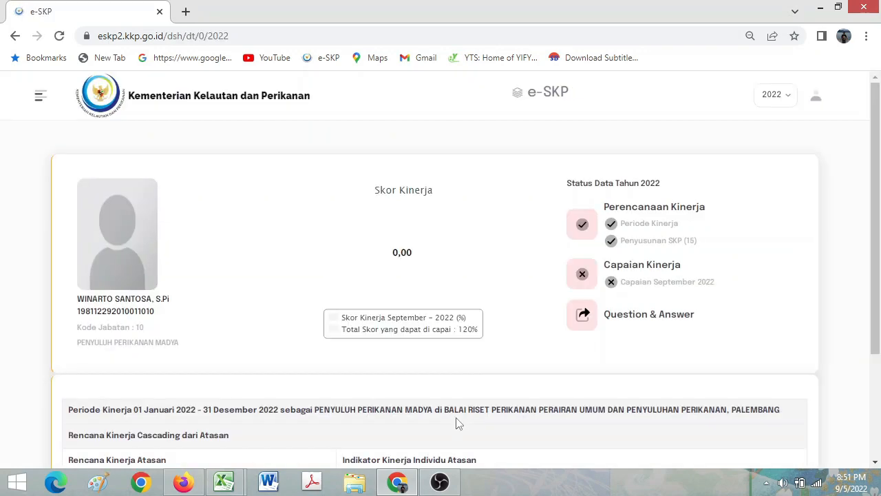
# Examine the superior's performance plans and indicators in the dashboard's "Rencana Kinerja Cascading dari Atasan" table
pyautogui.moveTo(879, 245); pyautogui.dragTo(878, 349)
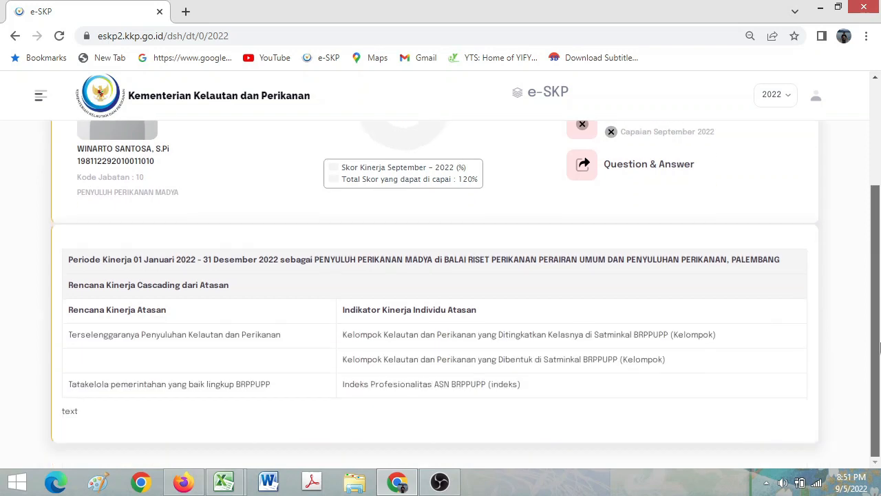
pyautogui.moveTo(346, 334); pyautogui.dragTo(484, 371)
pyautogui.scroll(3, 853, 313)
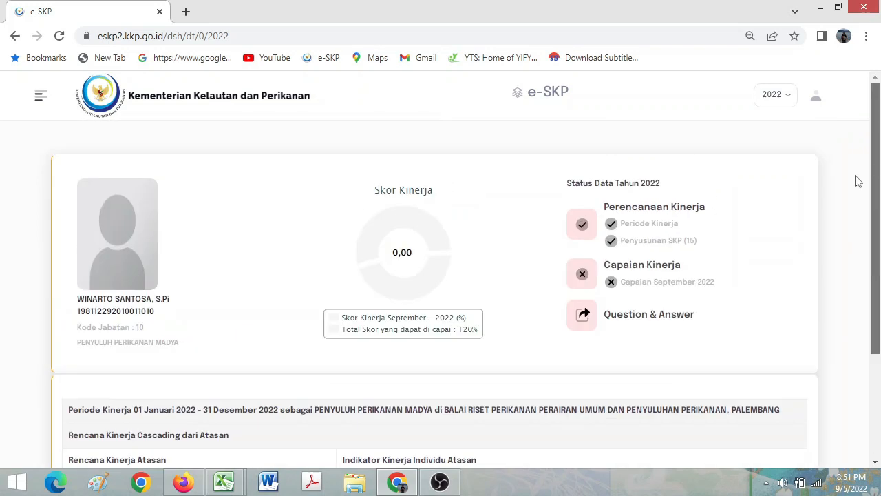
# Go to Periode Kinerja under Perencanaan Kinerja and open the Rencana Kinerja list of the 2022 period
pyautogui.click(40, 96)
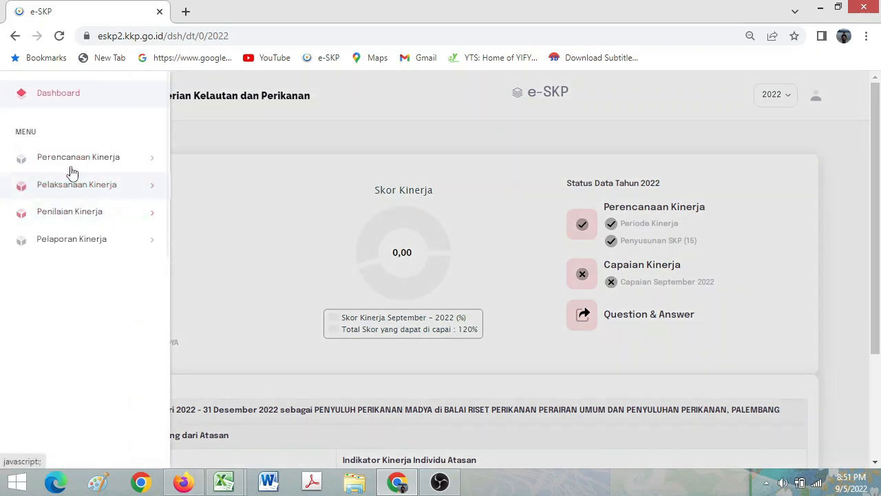
pyautogui.click(72, 164)
pyautogui.click(74, 183)
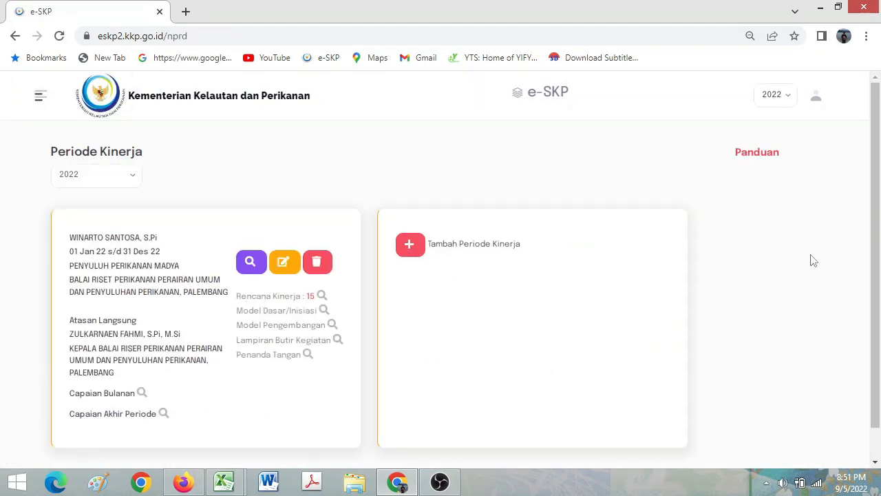
pyautogui.click(311, 298)
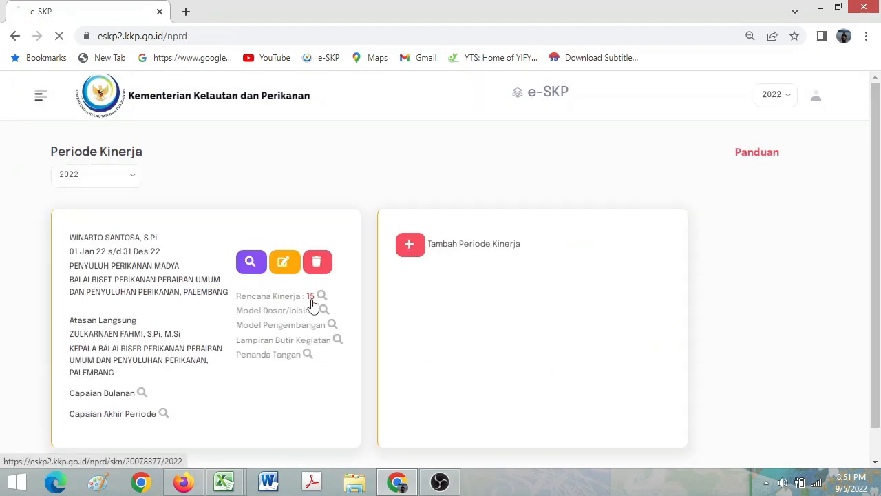
# Examine the Kinerja Utama plans and their individual indicators for links to the superior's plans (RK Atasan) and indicators (IK Atasan)
pyautogui.scroll(-3, 792, 374)
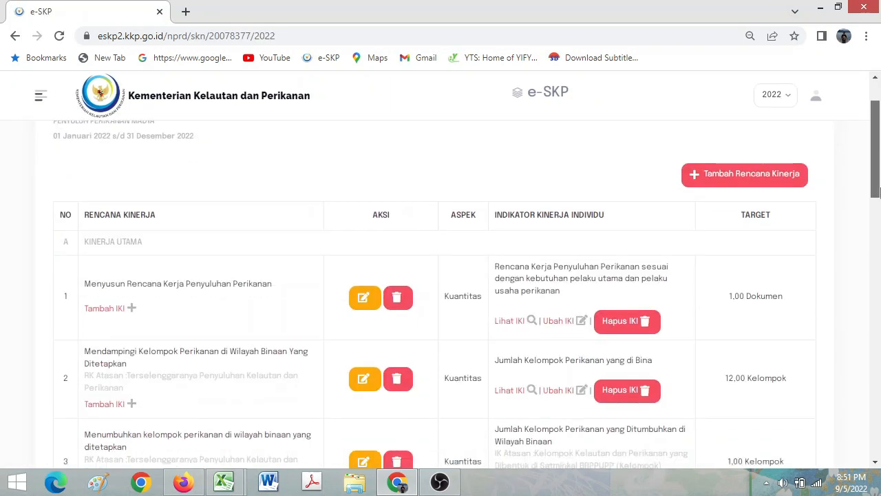
pyautogui.moveTo(527, 234); pyautogui.dragTo(553, 230)
pyautogui.scroll(-10, 859, 217)
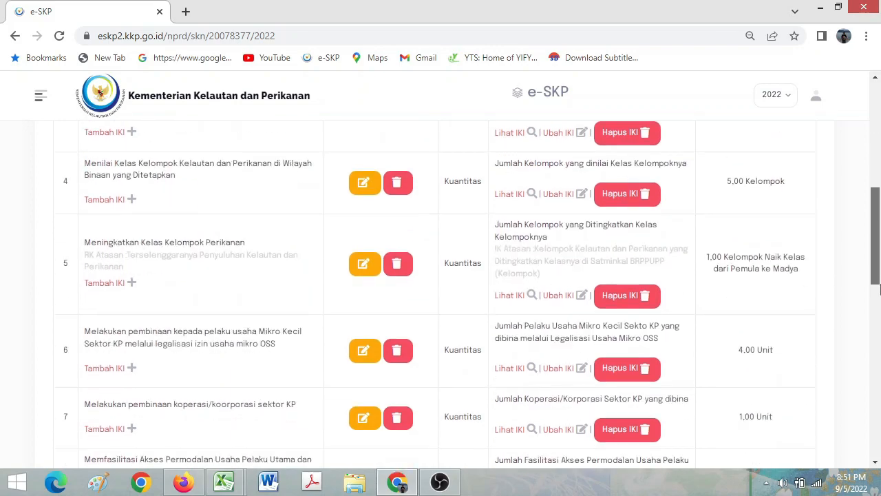
pyautogui.scroll(15, 859, 216)
pyautogui.scroll(2, 859, 206)
pyautogui.scroll(-2, 861, 179)
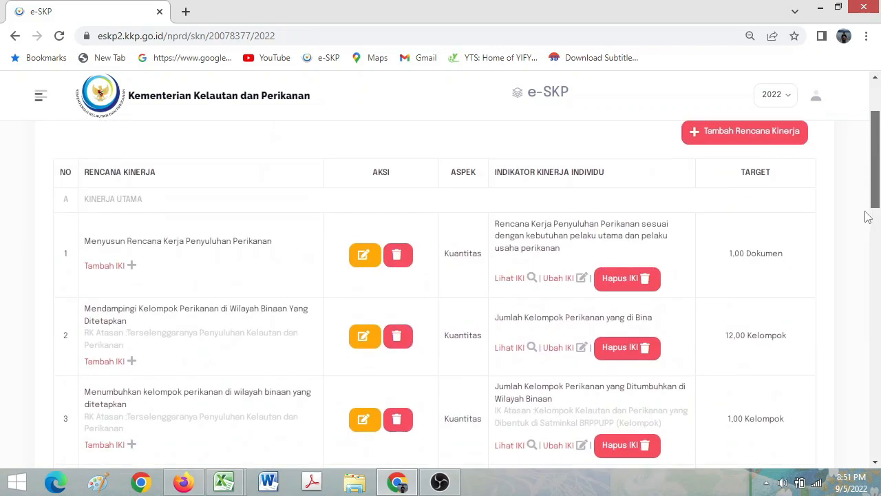
pyautogui.scroll(2, 873, 168)
pyautogui.scroll(-9, 874, 165)
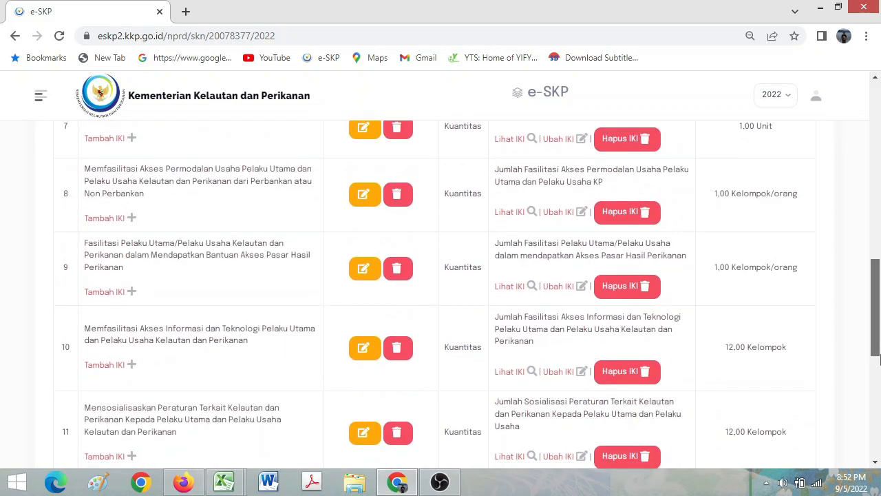
pyautogui.scroll(7, 878, 200)
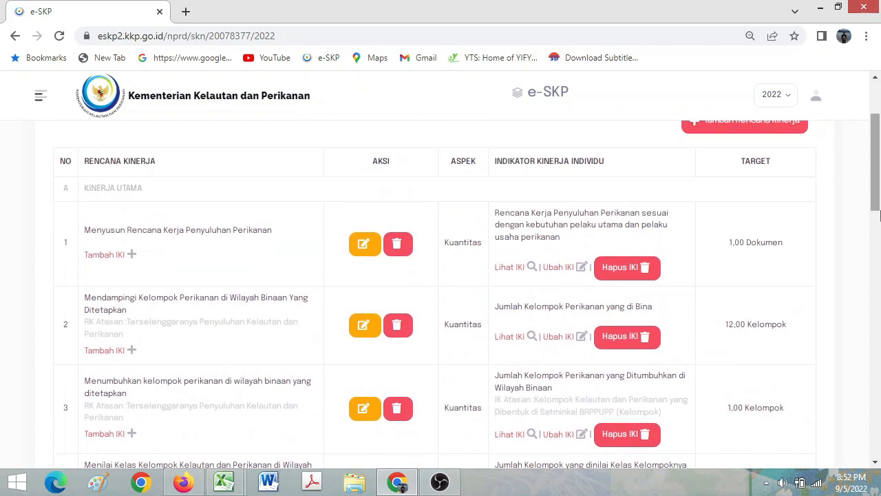